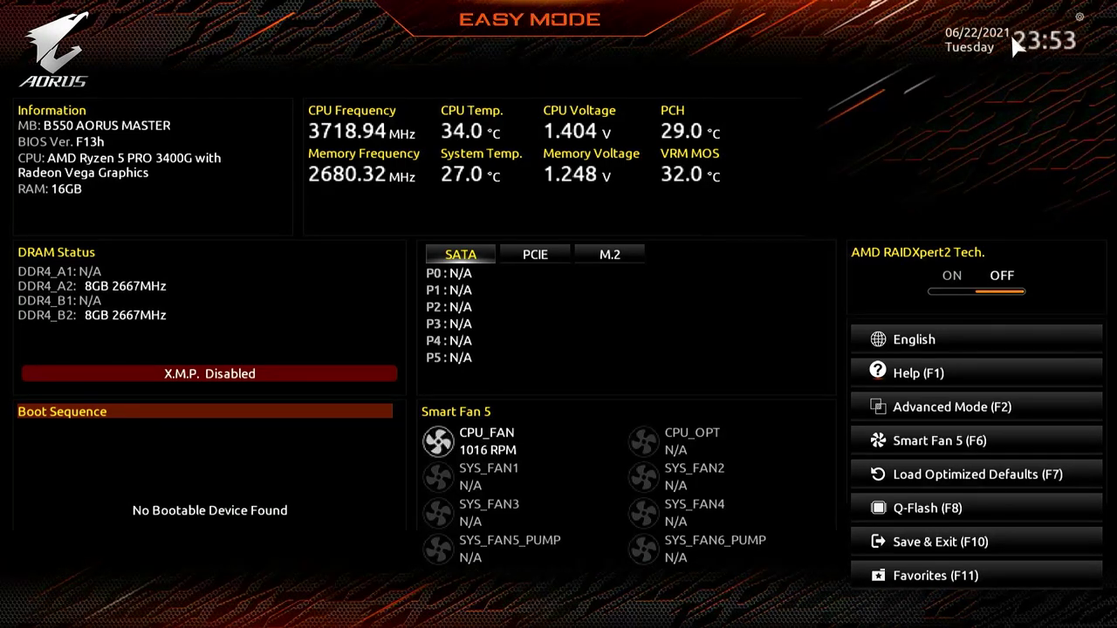
Open the System Date/Time editor showing 06/22/2021, 23:54 and close it unchanged.
{"action": "left_click", "coordinate": [1080, 19]}
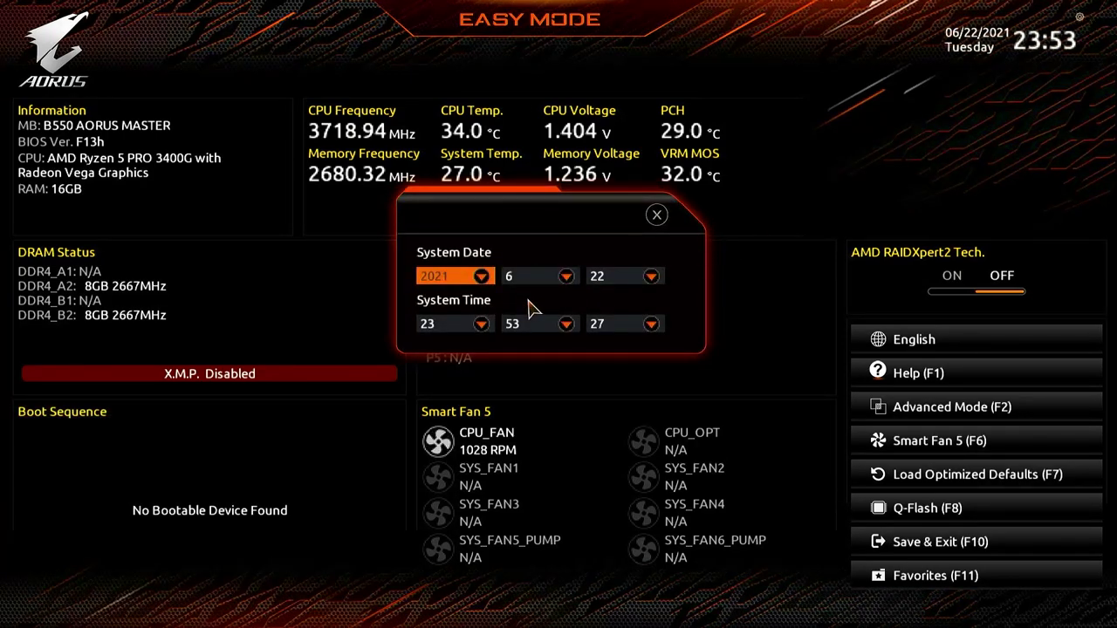
{"action": "left_click", "coordinate": [656, 216]}
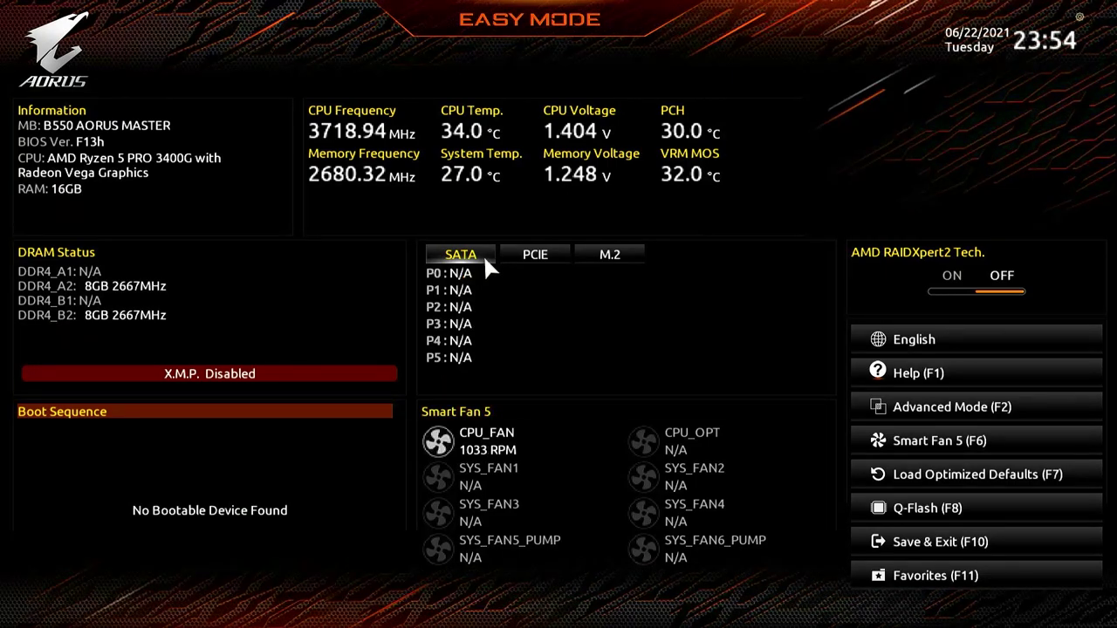
{"action": "left_click", "coordinate": [534, 262]}
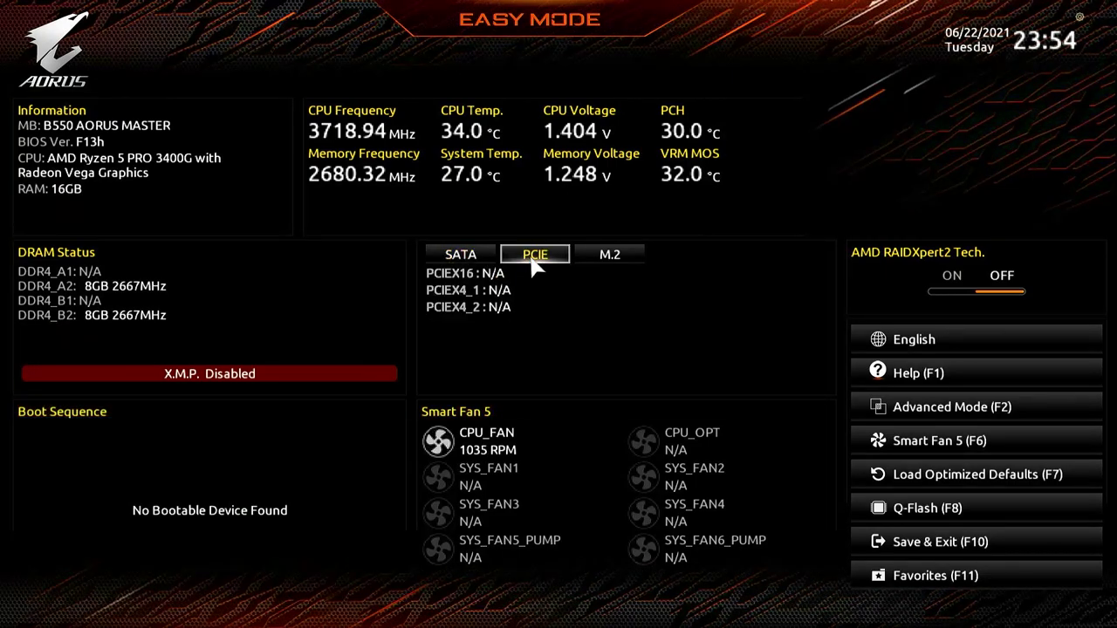
{"action": "left_click", "coordinate": [588, 254]}
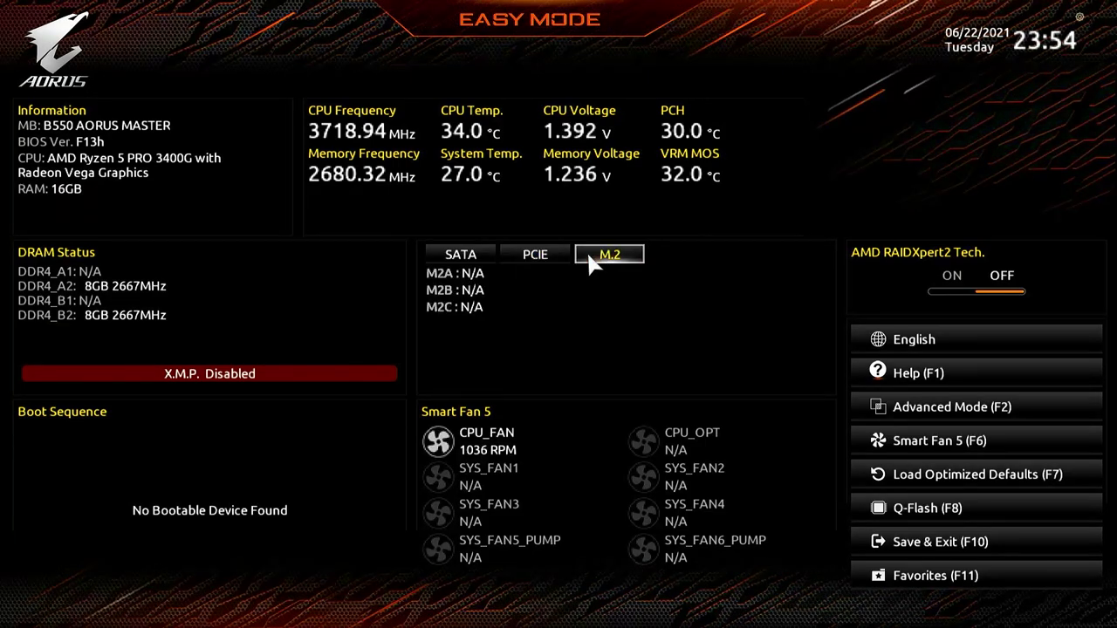
{"action": "left_click", "coordinate": [528, 254]}
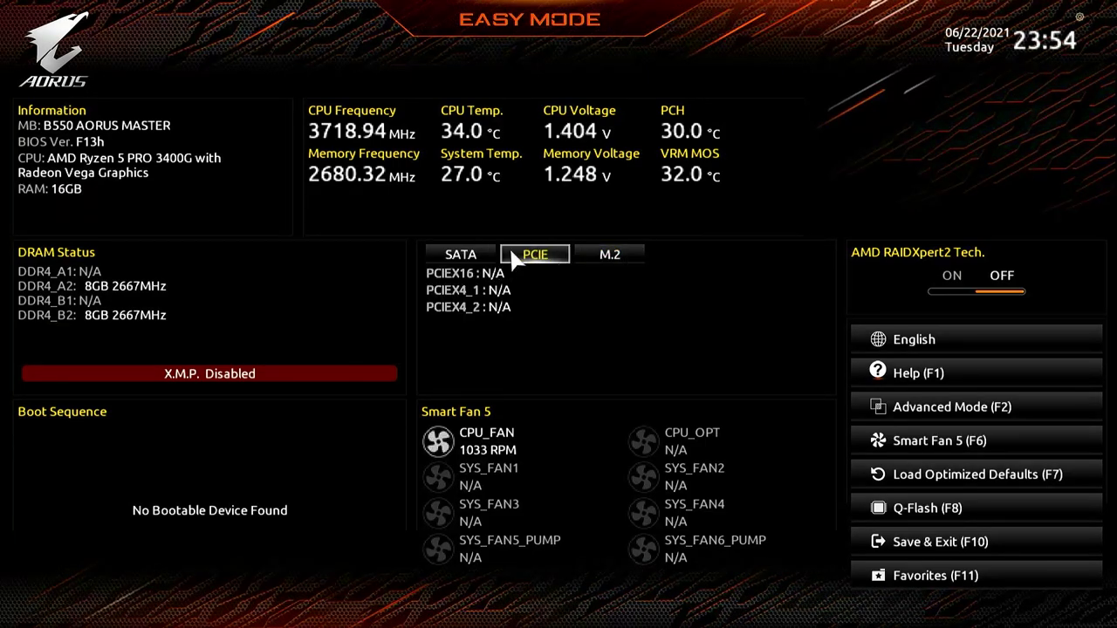
{"action": "left_click", "coordinate": [454, 254]}
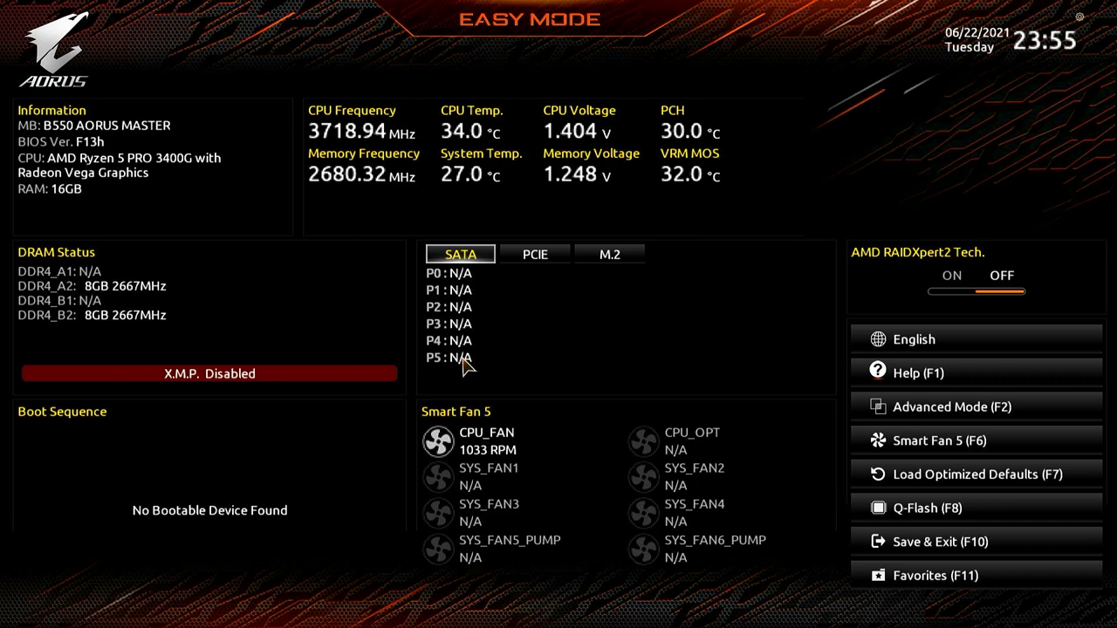
{"action": "left_click", "coordinate": [229, 377]}
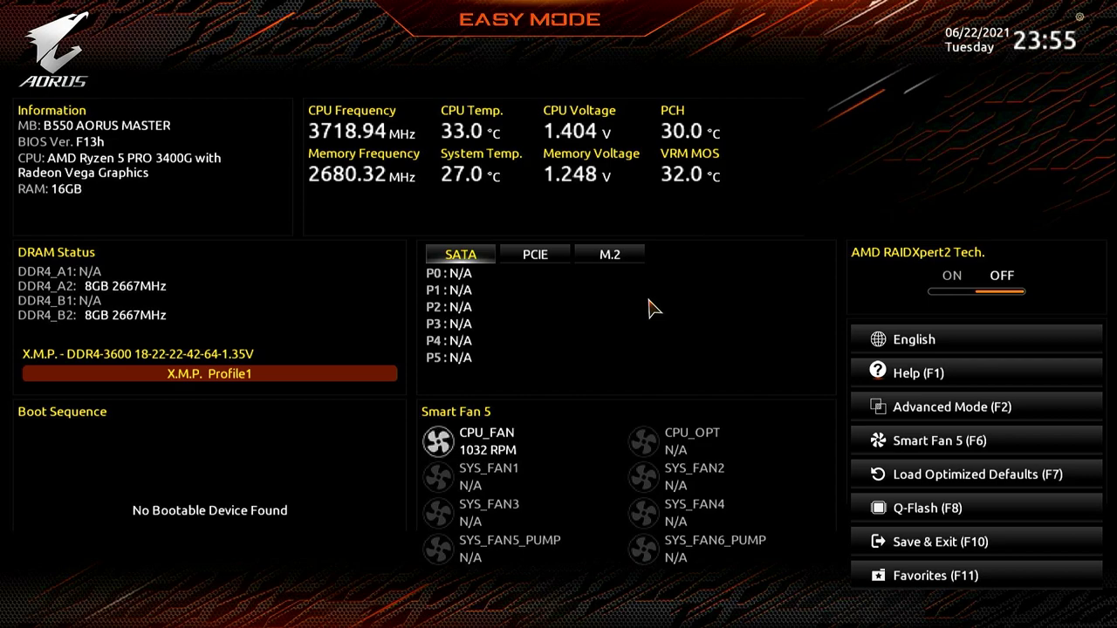
Switch to Advanced Mode with F2 and show the Favorites list of pinned settings.
{"action": "key", "text": "F2"}
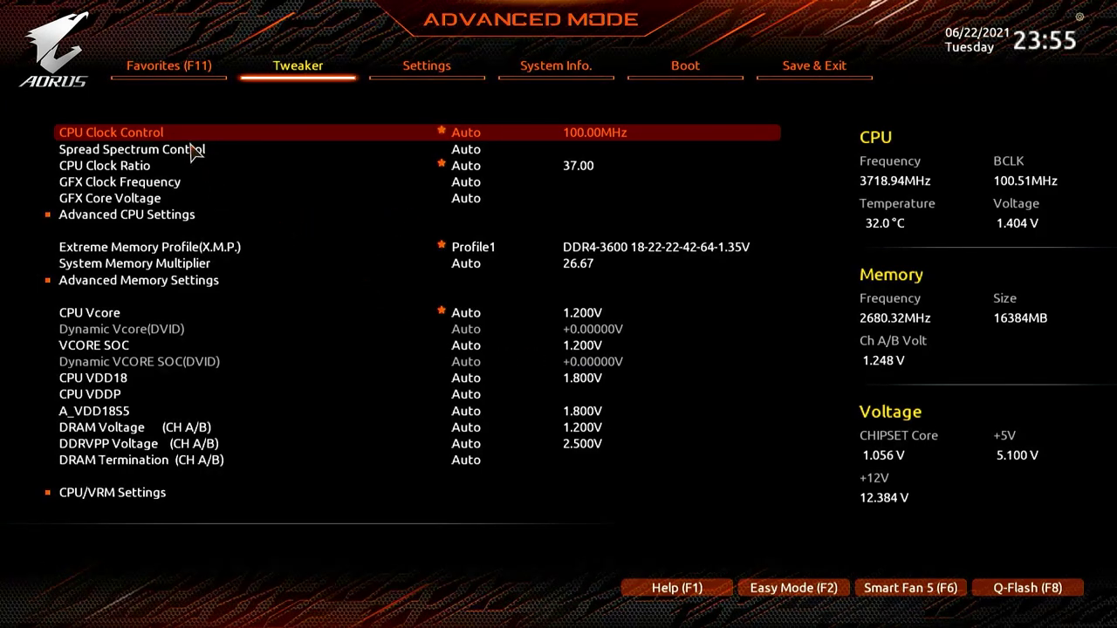
{"action": "left_click", "coordinate": [166, 75]}
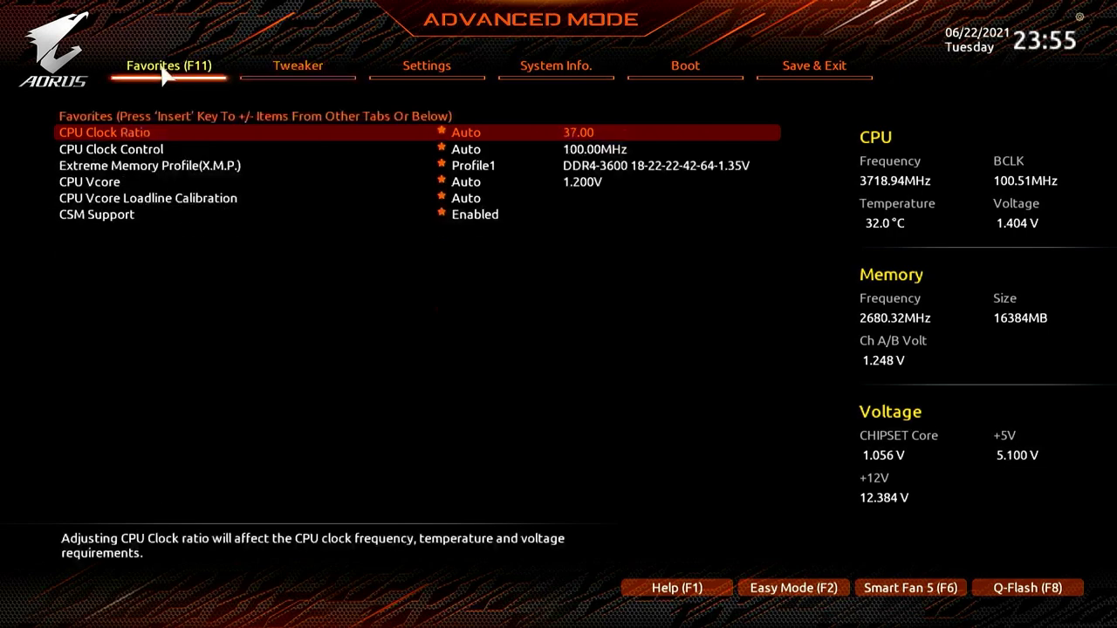
Check CSM Support's choices, leave it Enabled, and go to the Tweaker page.
{"action": "left_click", "coordinate": [123, 222]}
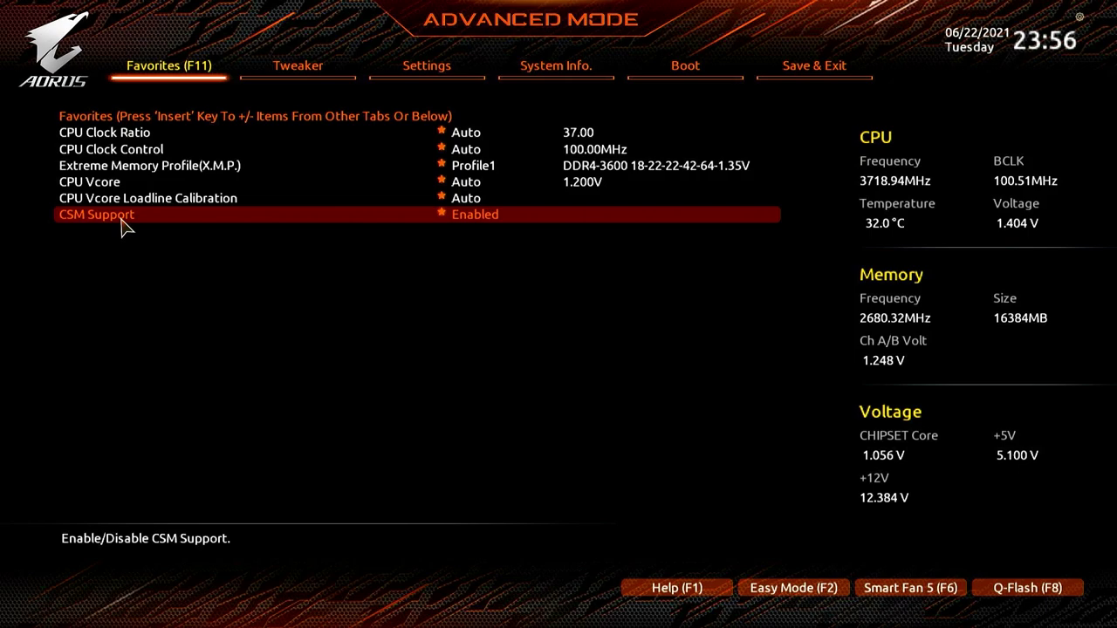
{"action": "left_click", "coordinate": [123, 224]}
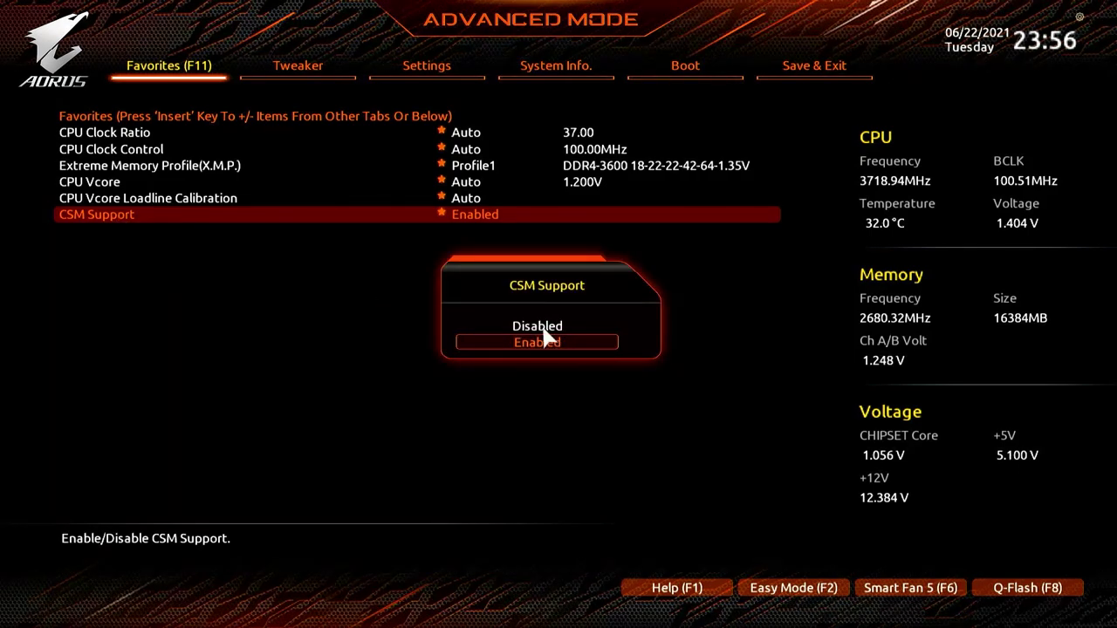
{"action": "key", "text": "Escape"}
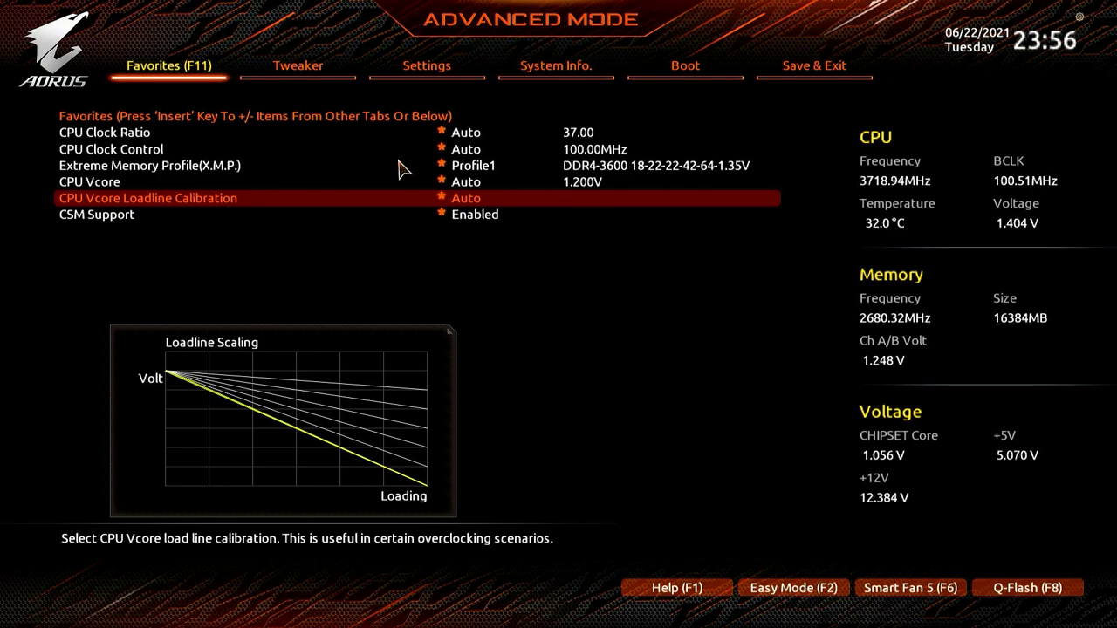
{"action": "left_click", "coordinate": [283, 74]}
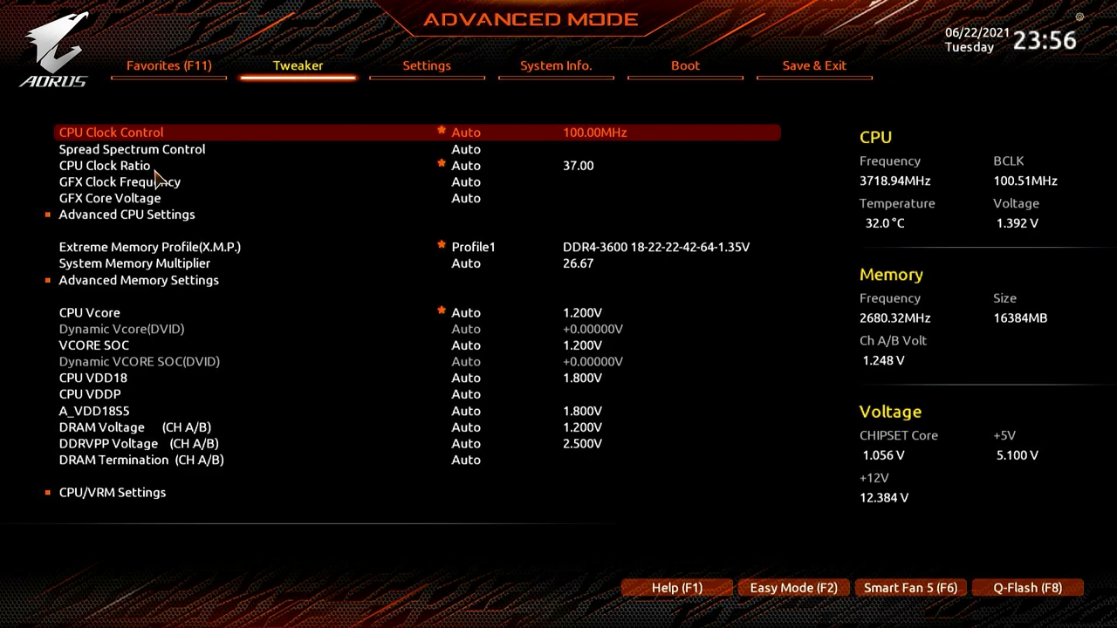
Open Advanced CPU Settings and leave Core Performance Boost at Auto.
{"action": "left_click", "coordinate": [158, 218]}
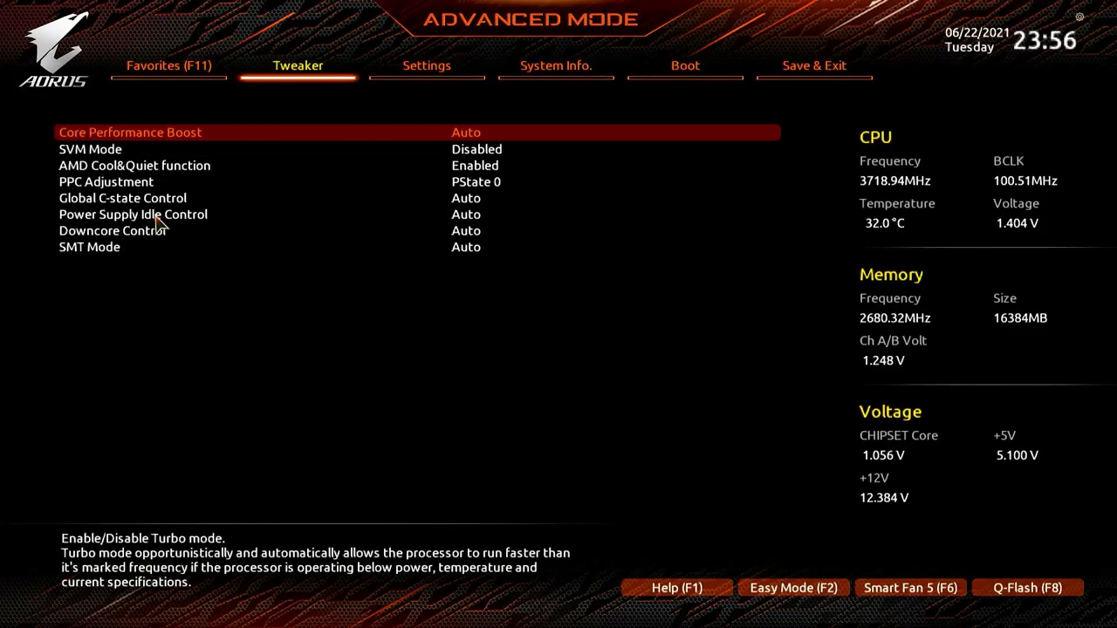
{"action": "key", "text": "Down"}
{"action": "key", "text": "Up"}
{"action": "key", "text": "Return"}
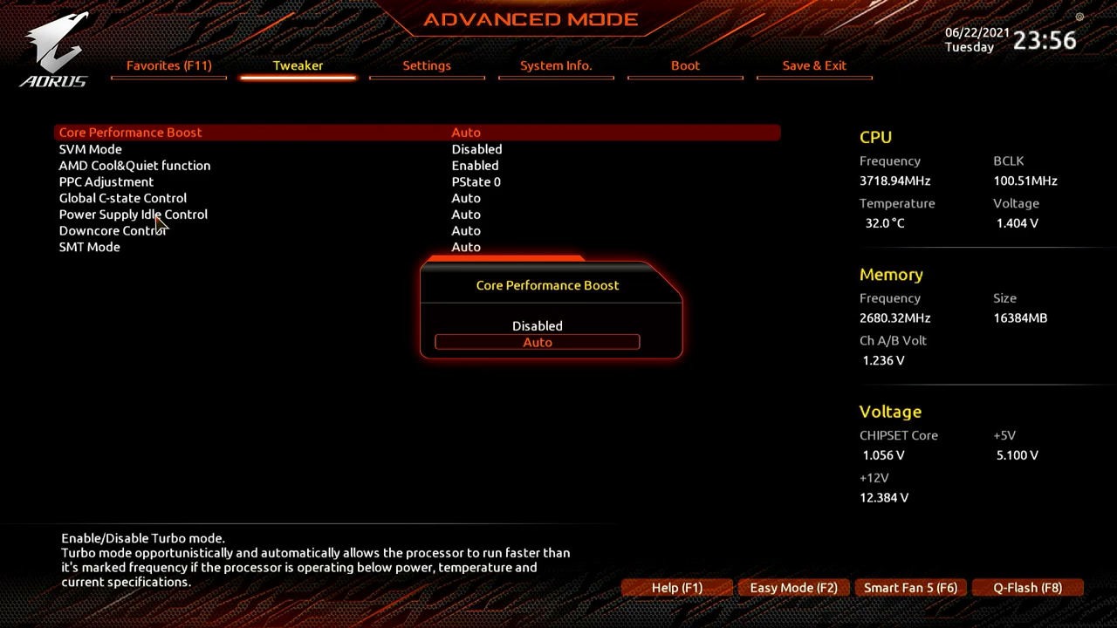
{"action": "key", "text": "Up"}
{"action": "key", "text": "Down"}
{"action": "key", "text": "Escape"}
Set SVM Mode to Enabled.
{"action": "key", "text": "Down"}
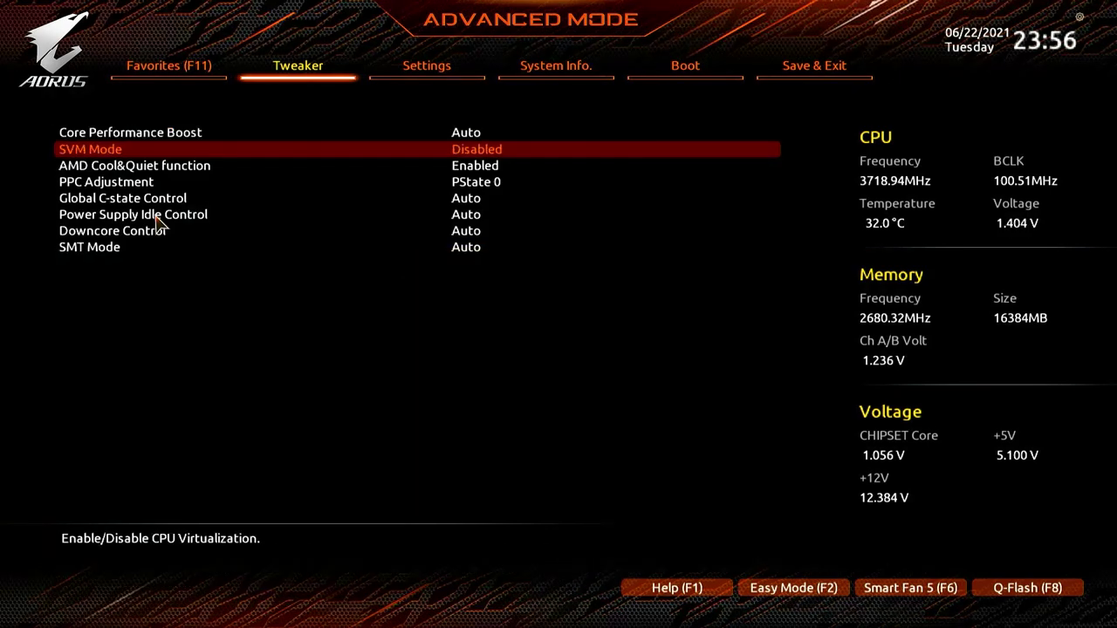
{"action": "key", "text": "Return"}
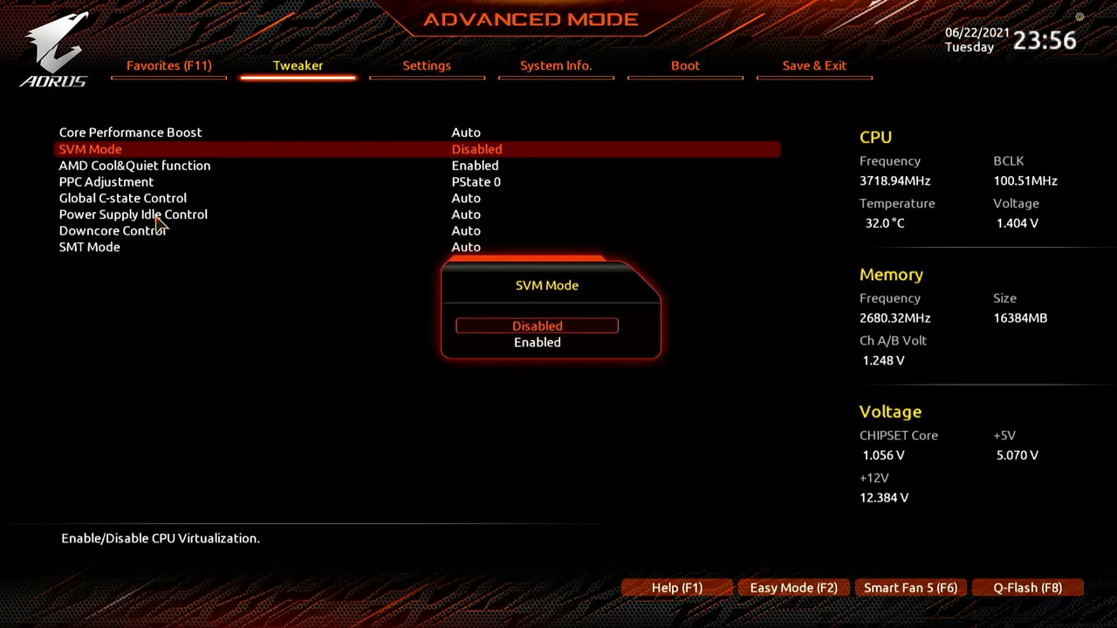
{"action": "key", "text": "Down"}
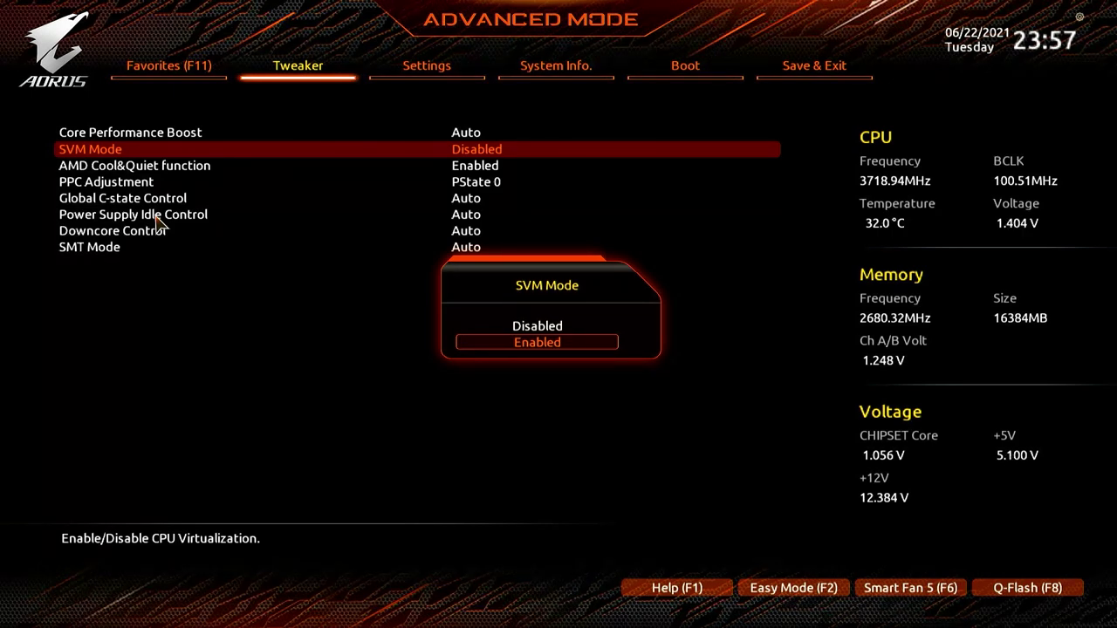
{"action": "key", "text": "Up"}
{"action": "key", "text": "Down"}
{"action": "key", "text": "Return"}
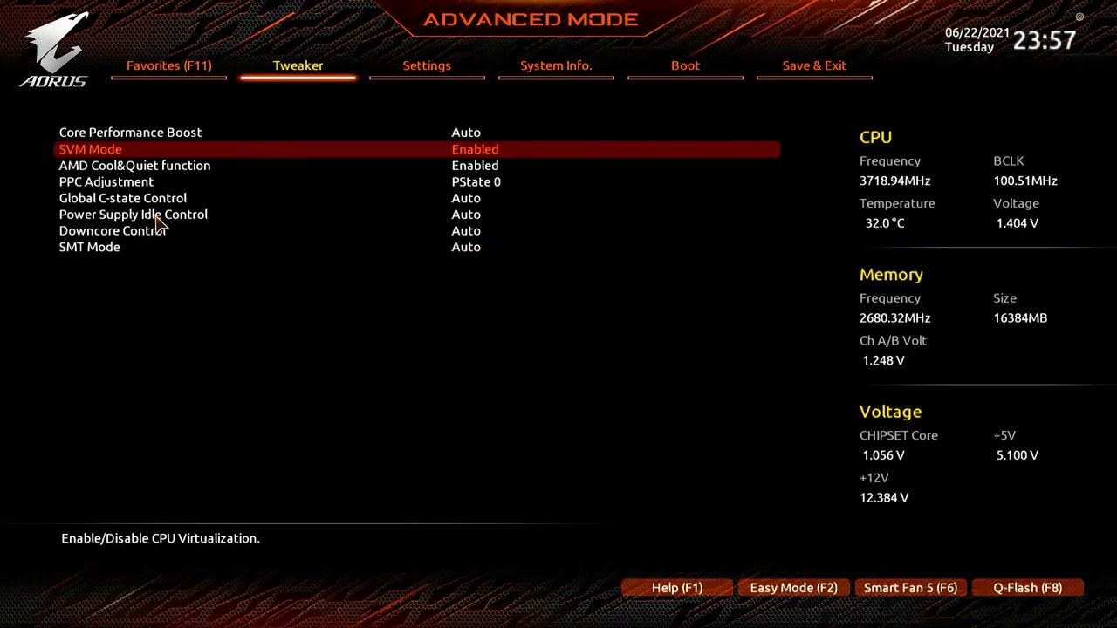
Keep AMD Cool&Quiet function Enabled and PPC Adjustment at PState 0.
{"action": "key", "text": "Down"}
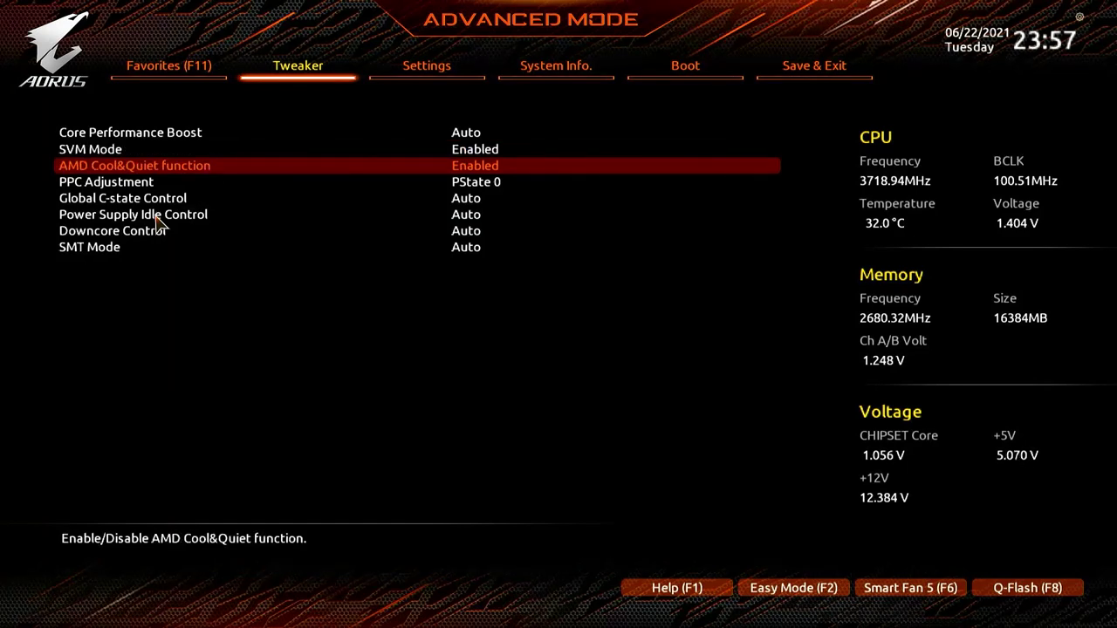
{"action": "key", "text": "Return"}
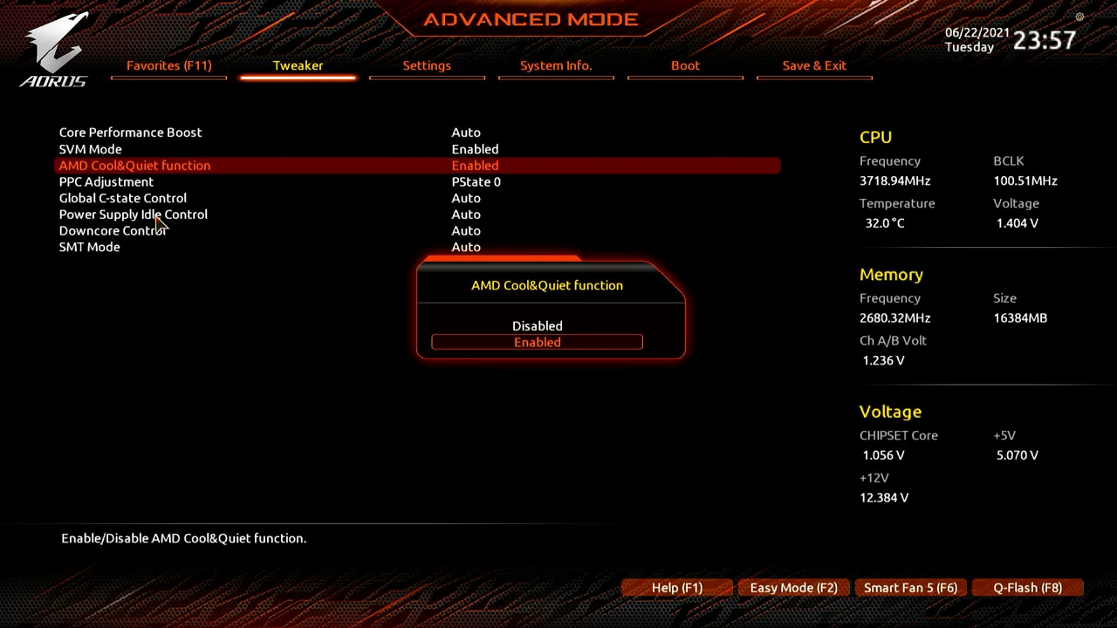
{"action": "key", "text": "Return"}
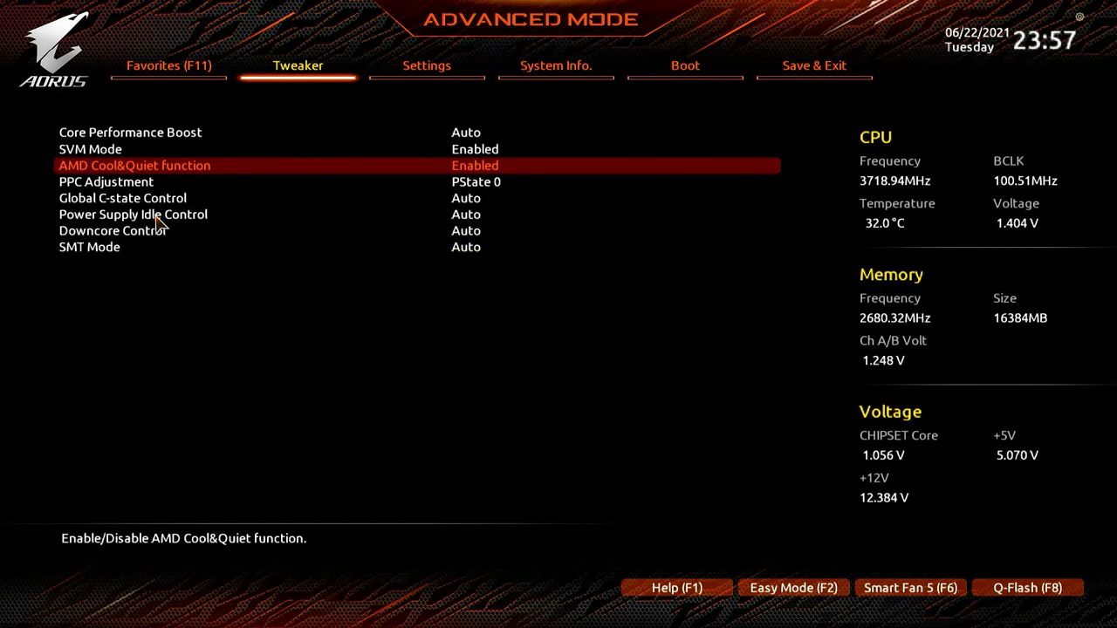
{"action": "key", "text": "Down"}
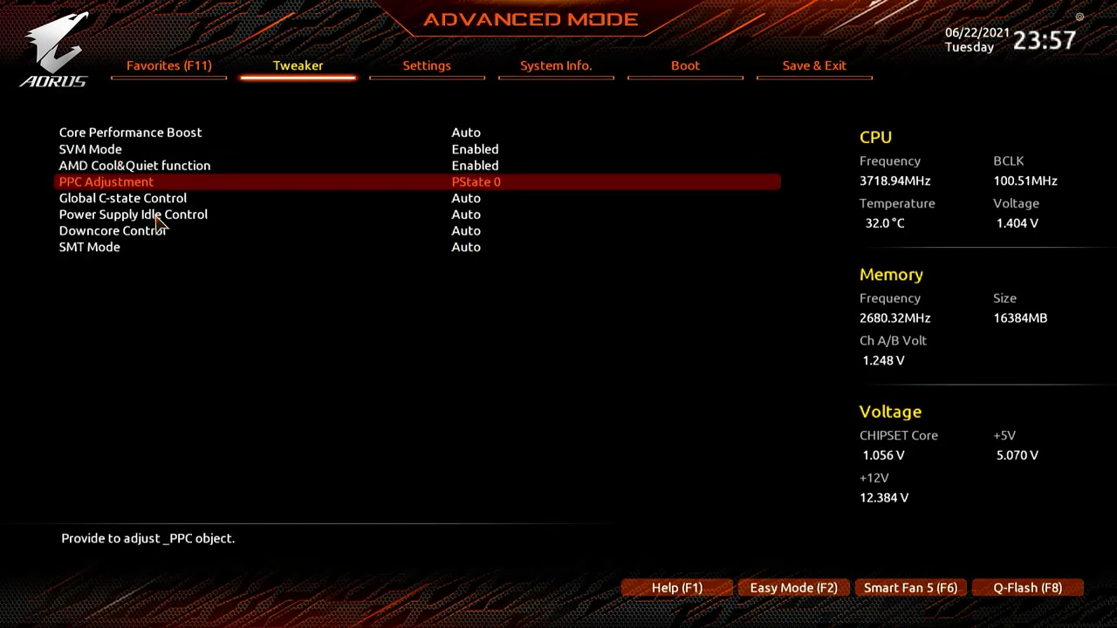
{"action": "key", "text": "Return"}
{"action": "key", "text": "Down"}
{"action": "key", "text": "Down"}
{"action": "key", "text": "Down"}
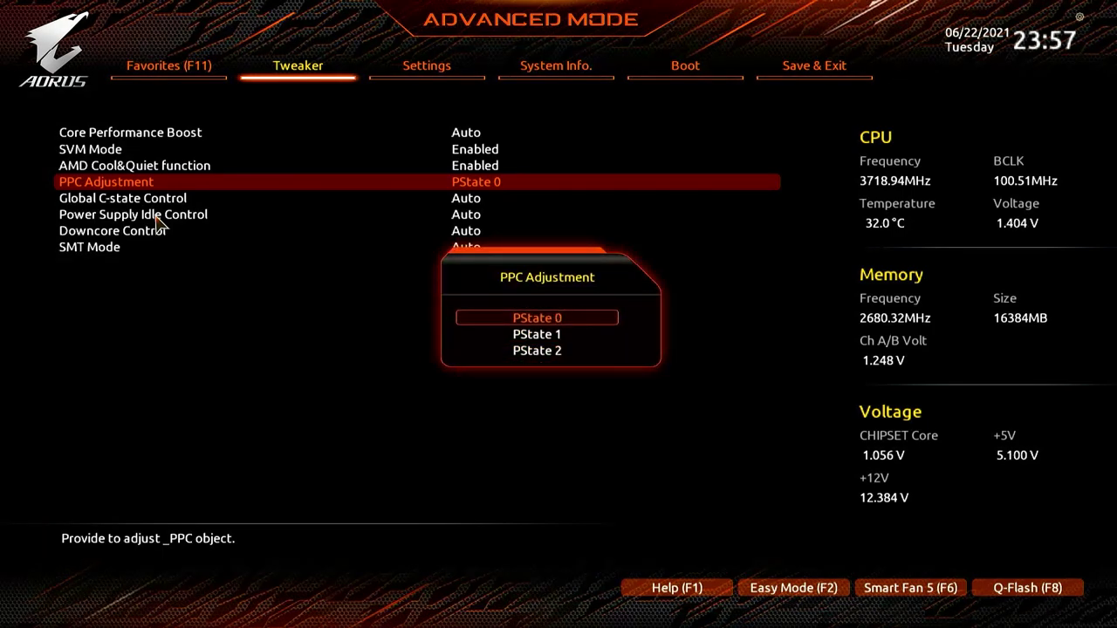
{"action": "key", "text": "Return"}
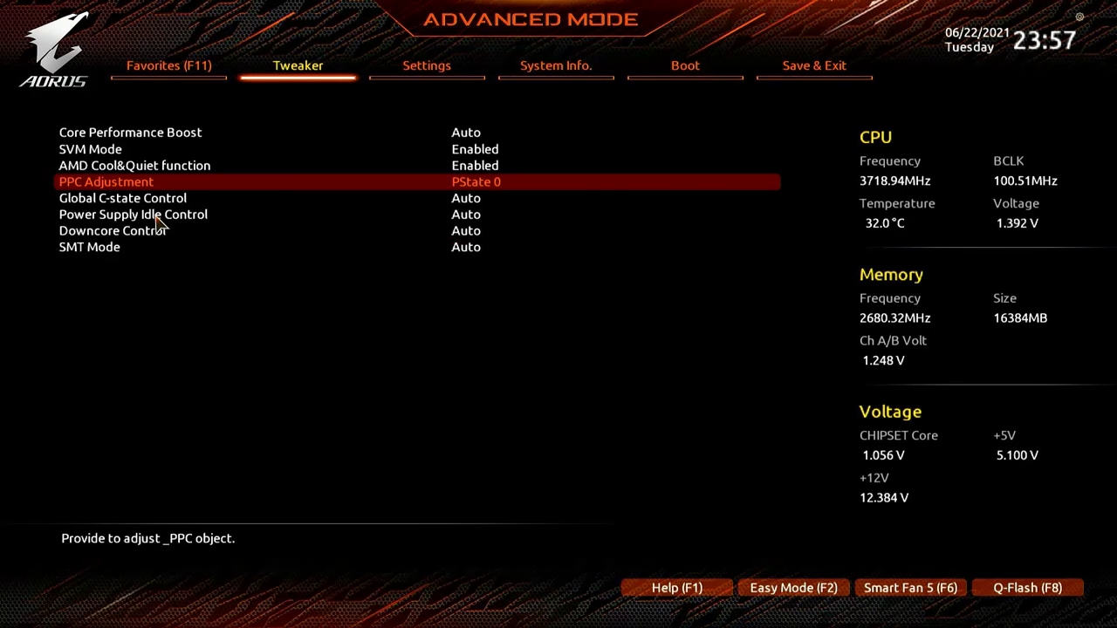
Move past the C-state and Downcore settings and leave SMT Mode at Auto.
{"action": "key", "text": "Down"}
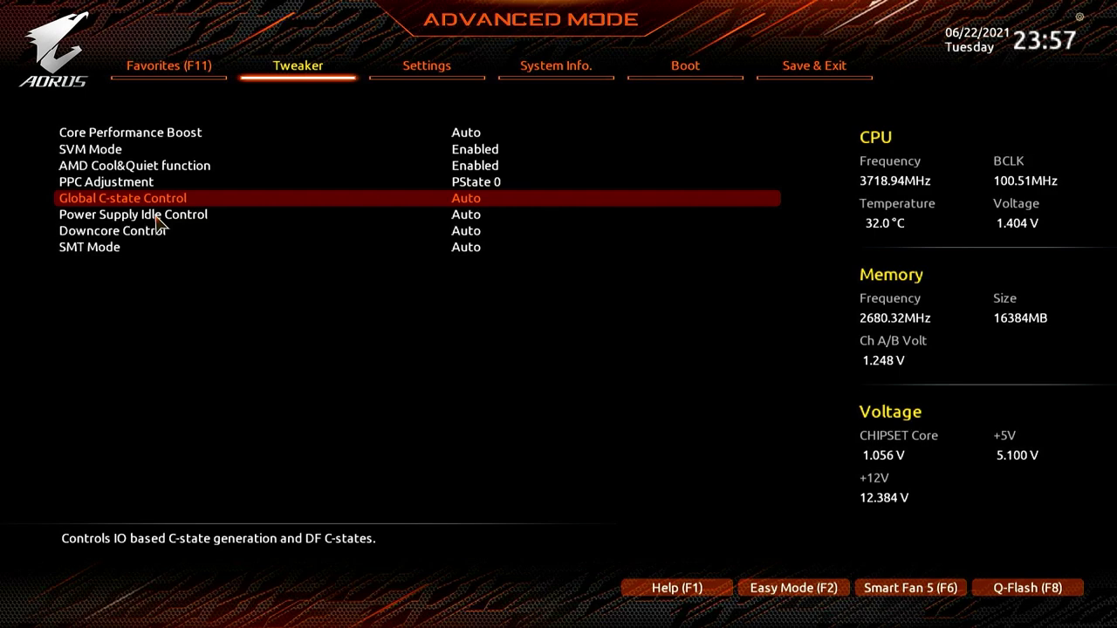
{"action": "key", "text": "Down"}
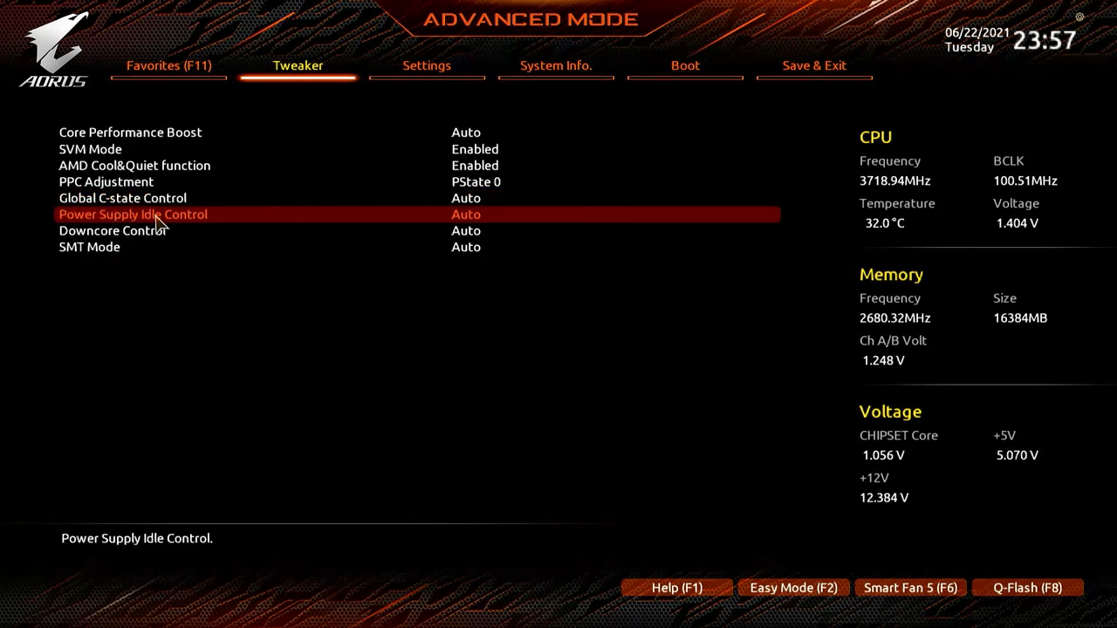
{"action": "key", "text": "Down"}
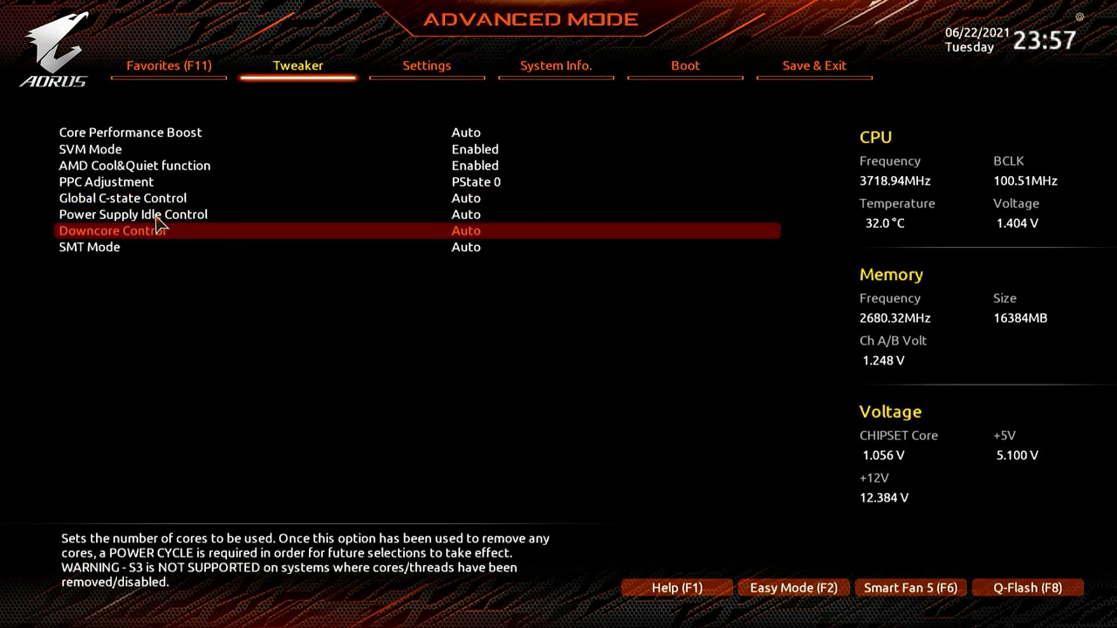
{"action": "key", "text": "Down"}
{"action": "key", "text": "Return"}
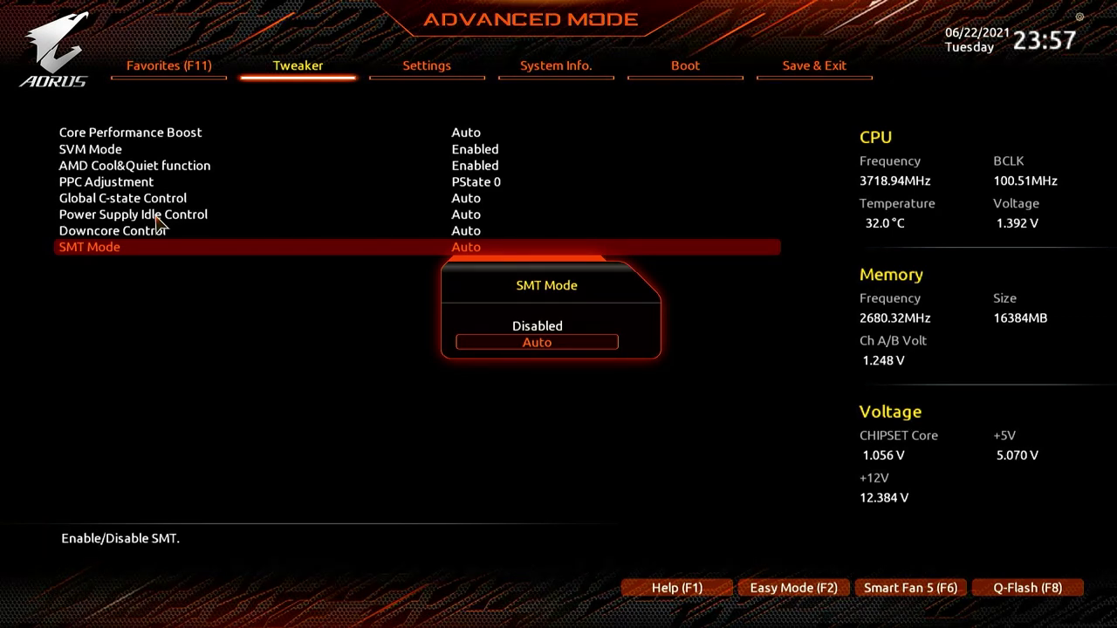
{"action": "key", "text": "Up"}
{"action": "key", "text": "Down"}
{"action": "key", "text": "Escape"}
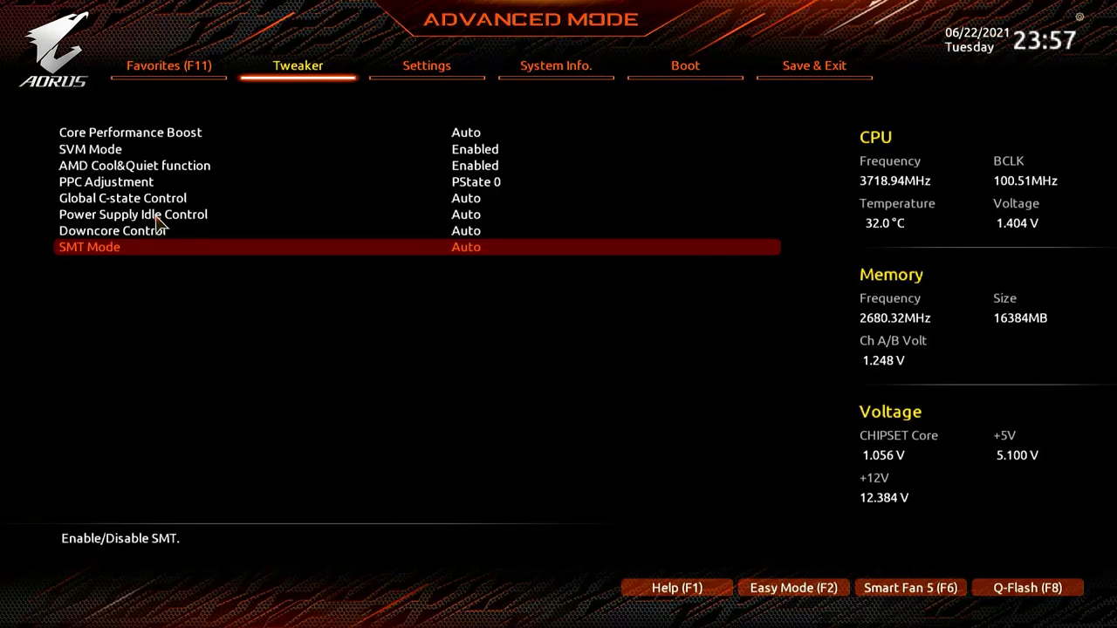
Dismiss the quit-without-saving prompt and return to the main Tweaker page.
{"action": "key", "text": "Escape"}
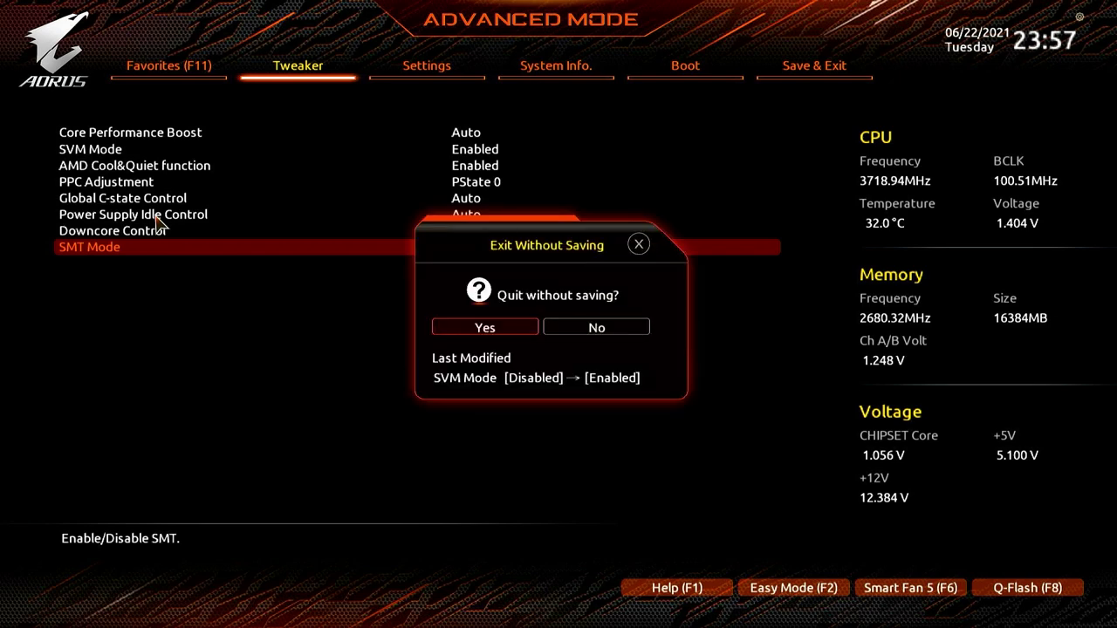
{"action": "key", "text": "Escape"}
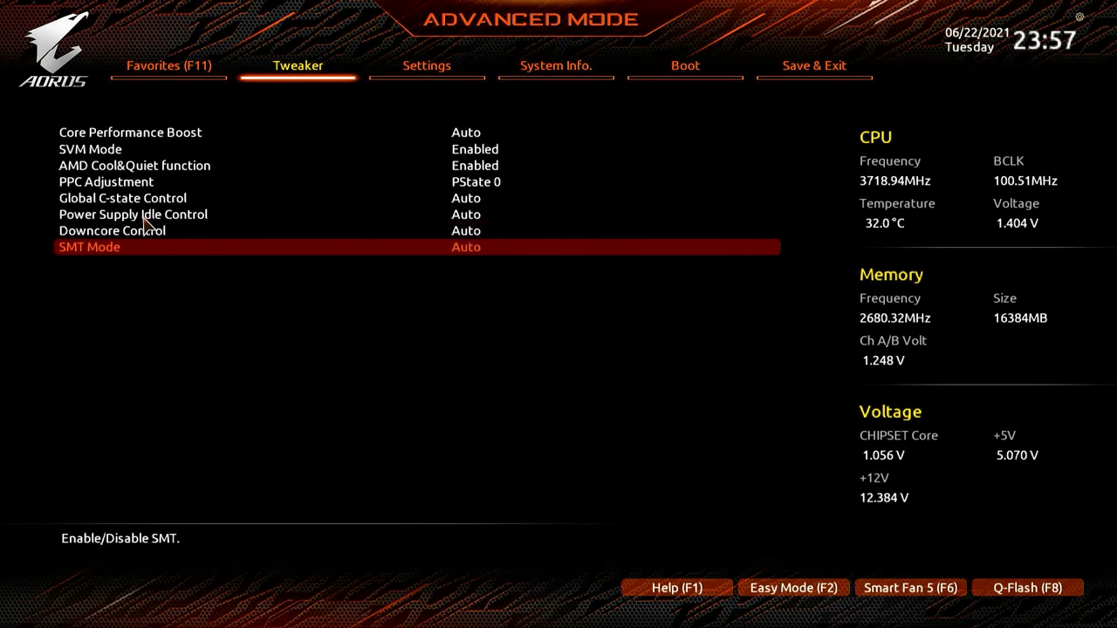
{"action": "left_click", "coordinate": [296, 72]}
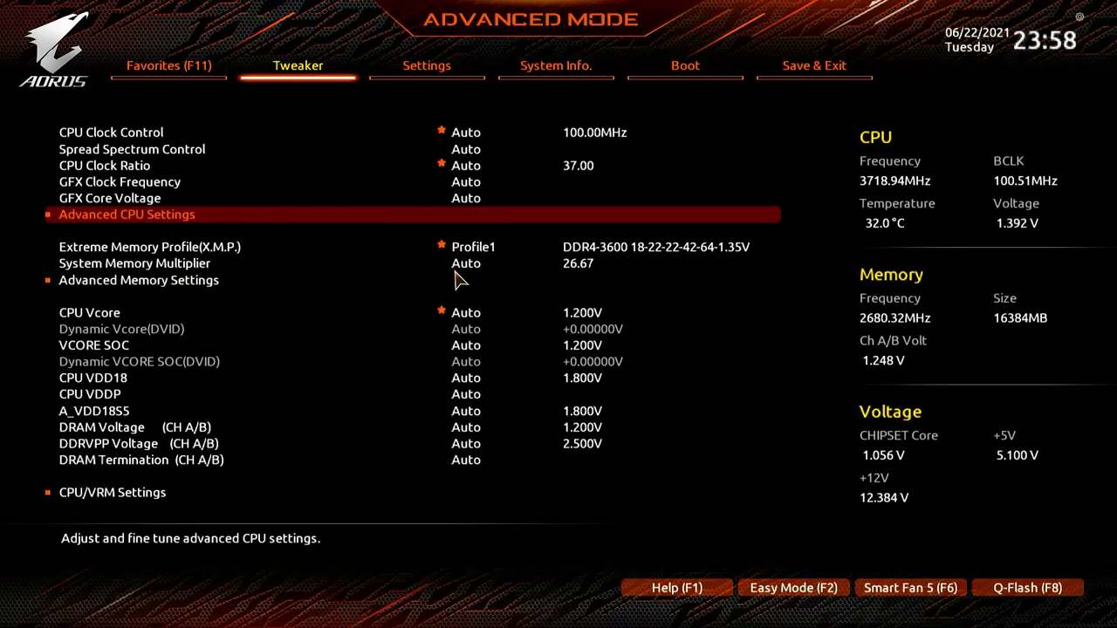
Open Advanced Memory Settings > Memory Subtimings and scroll through timings like tRCDWR, tFAW and ProcODT.
{"action": "left_click", "coordinate": [166, 288]}
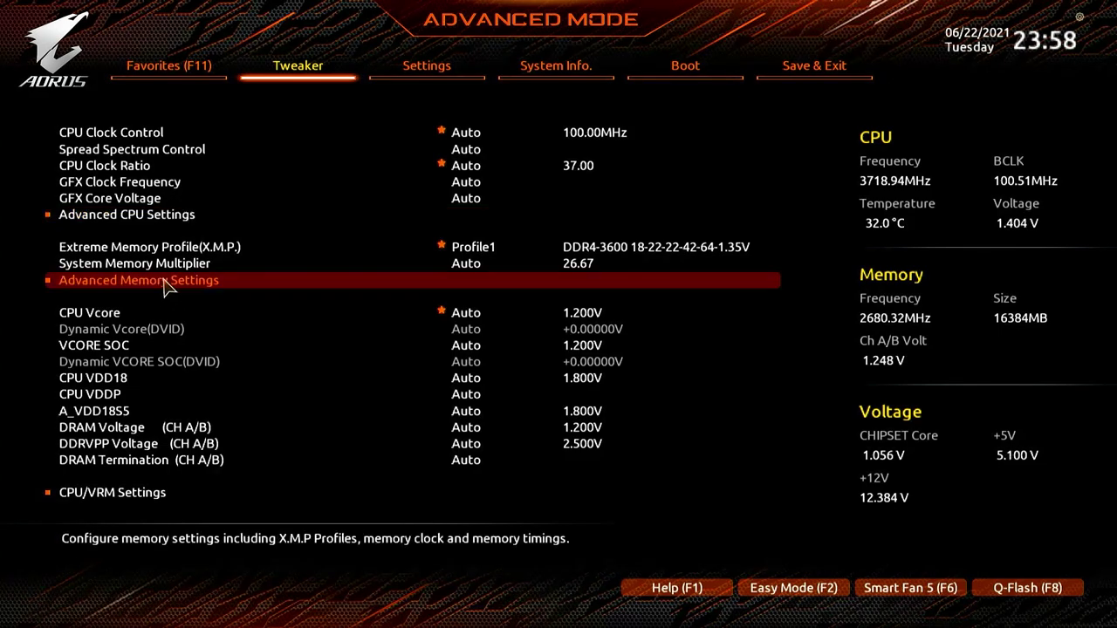
{"action": "left_click", "coordinate": [164, 283]}
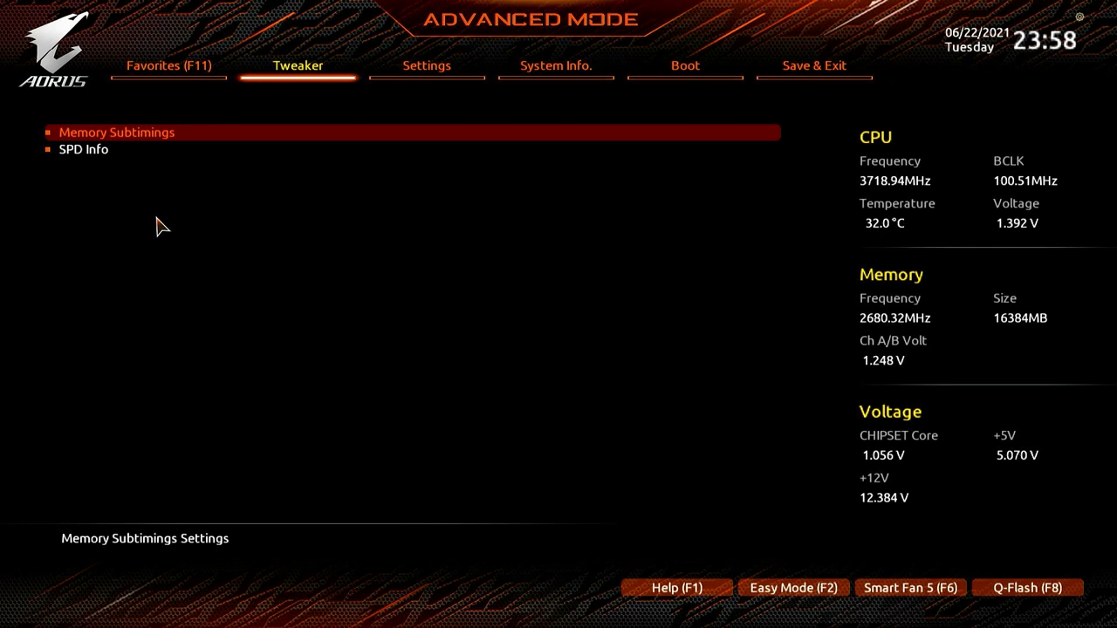
{"action": "key", "text": "Return"}
{"action": "key", "text": "Down"}
{"action": "key", "text": "Down"}
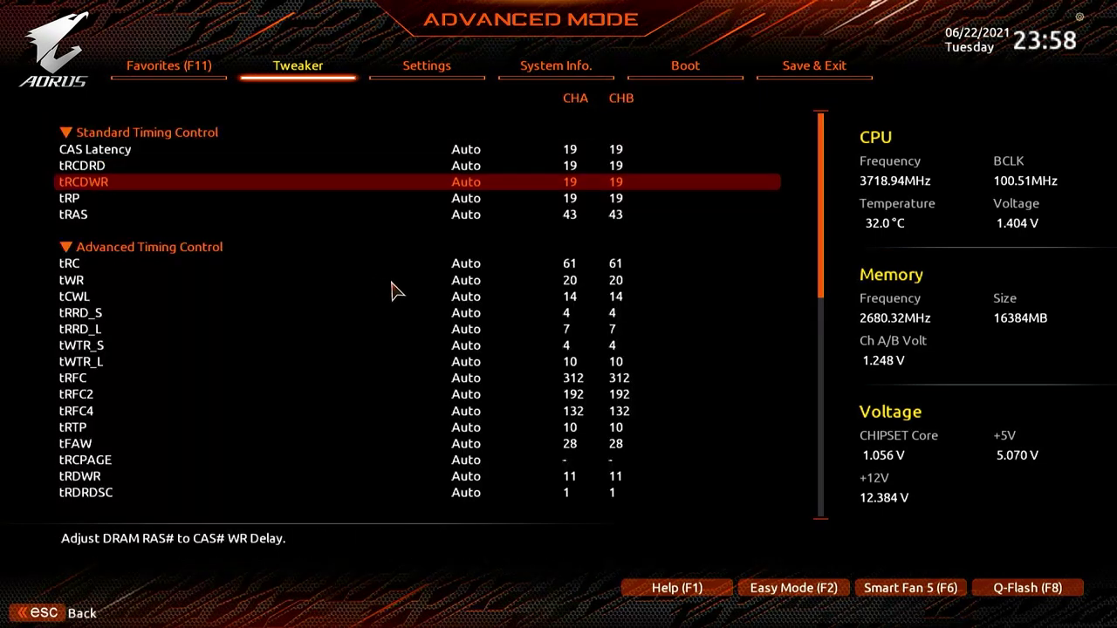
{"action": "key", "text": "Down"}
{"action": "key", "text": "Down"}
{"action": "key", "text": "Down"}
{"action": "key", "text": "Down"}
{"action": "key", "text": "Down"}
{"action": "key", "text": "Down"}
{"action": "key", "text": "Down"}
{"action": "key", "text": "Down"}
{"action": "key", "text": "Down"}
{"action": "key", "text": "Down"}
{"action": "key", "text": "Down"}
{"action": "key", "text": "Down"}
{"action": "key", "text": "Down"}
{"action": "key", "text": "Down"}
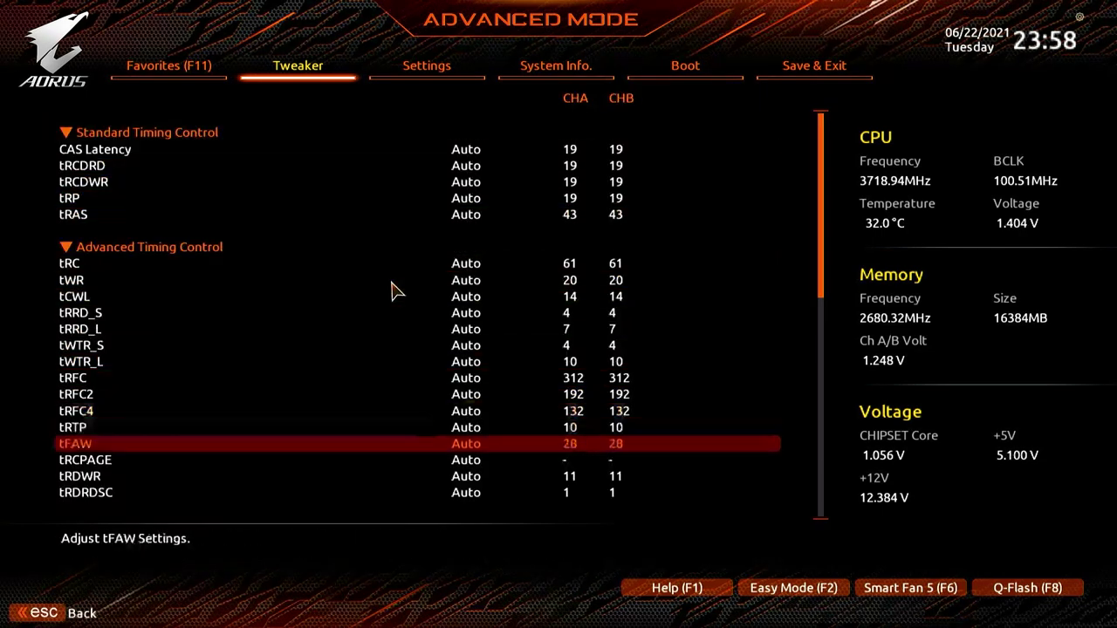
{"action": "key", "text": "Down"}
{"action": "key", "text": "Down"}
{"action": "key", "text": "Down"}
{"action": "key", "text": "Down"}
{"action": "key", "text": "Down"}
{"action": "key", "text": "Down"}
{"action": "key", "text": "Down"}
{"action": "key", "text": "Down"}
{"action": "key", "text": "Down"}
{"action": "key", "text": "Down"}
{"action": "key", "text": "Down"}
{"action": "key", "text": "Down"}
{"action": "key", "text": "Down"}
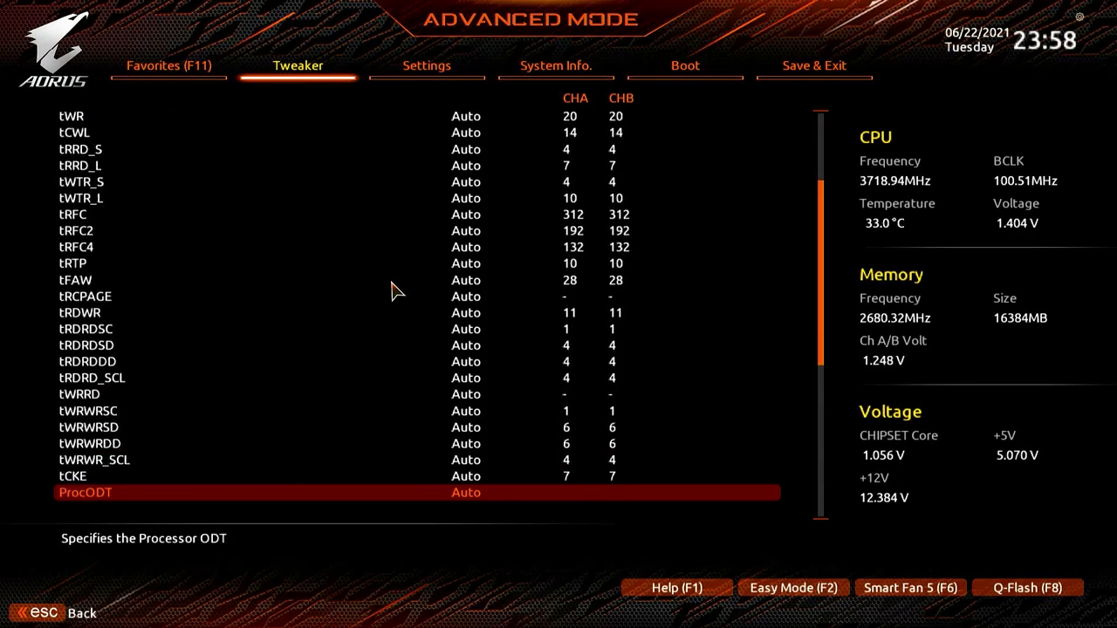
{"action": "key", "text": "Down"}
{"action": "key", "text": "Down"}
{"action": "key", "text": "Down"}
{"action": "key", "text": "Down"}
{"action": "key", "text": "Down"}
{"action": "key", "text": "Up"}
{"action": "key", "text": "Up"}
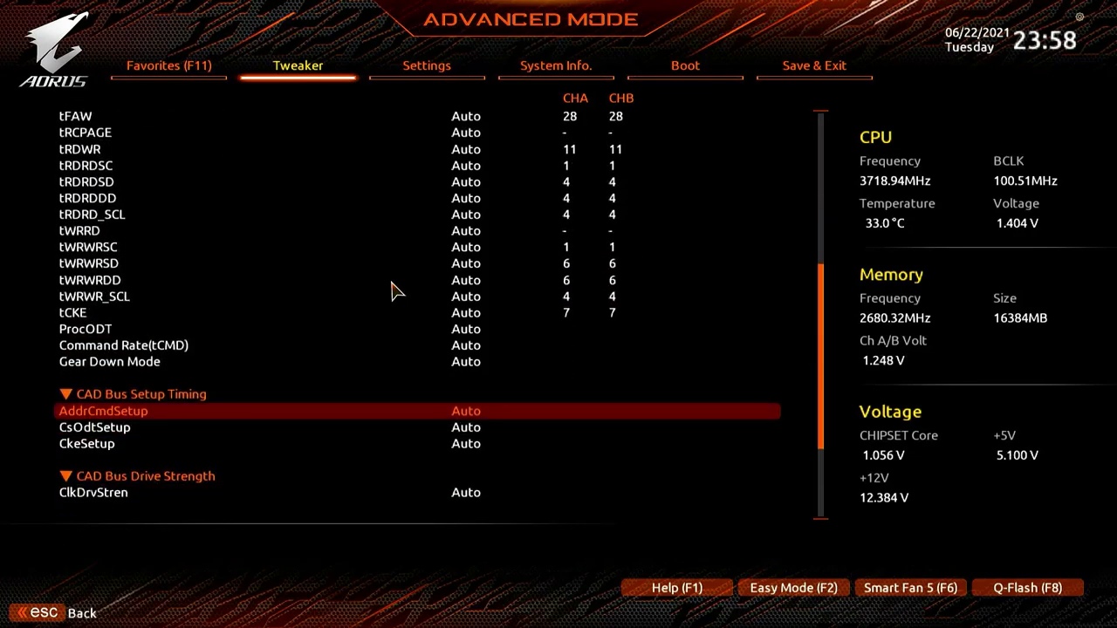
{"action": "key", "text": "Up"}
{"action": "key", "text": "Up"}
{"action": "key", "text": "Up"}
{"action": "key", "text": "Up"}
{"action": "key", "text": "Up"}
{"action": "key", "text": "Up"}
{"action": "key", "text": "Up"}
{"action": "key", "text": "Up"}
{"action": "key", "text": "Up"}
{"action": "key", "text": "Up"}
{"action": "key", "text": "Up"}
{"action": "key", "text": "Up"}
{"action": "key", "text": "Up"}
{"action": "key", "text": "Up"}
{"action": "key", "text": "Up"}
{"action": "key", "text": "Up"}
{"action": "key", "text": "Up"}
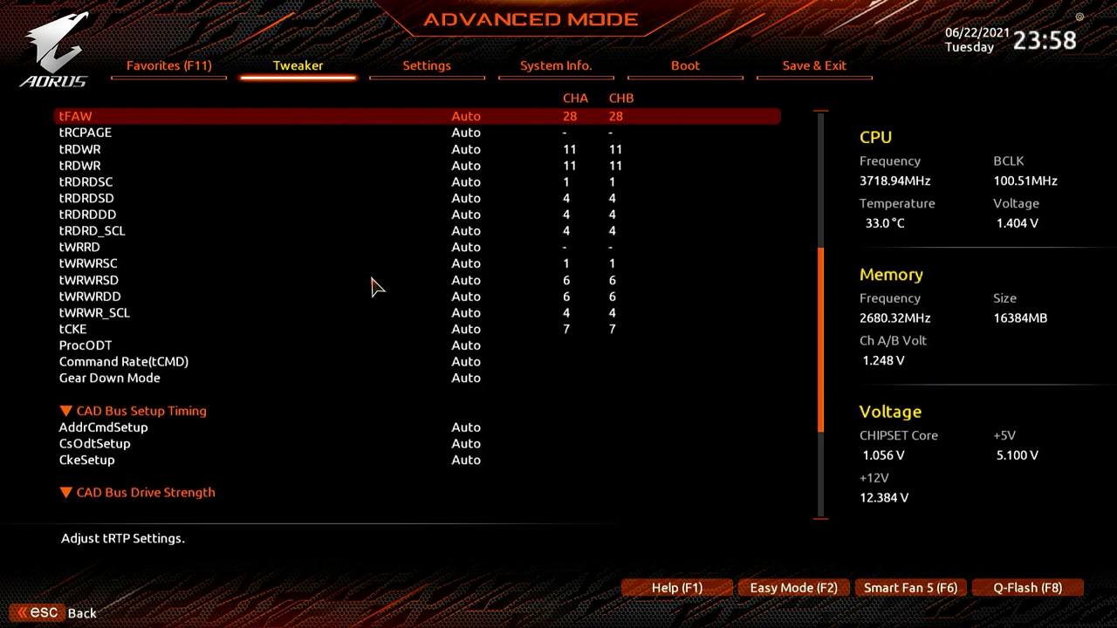
{"action": "key", "text": "Up"}
{"action": "key", "text": "Up"}
{"action": "key", "text": "Up"}
{"action": "key", "text": "Up"}
{"action": "key", "text": "Up"}
{"action": "key", "text": "Up"}
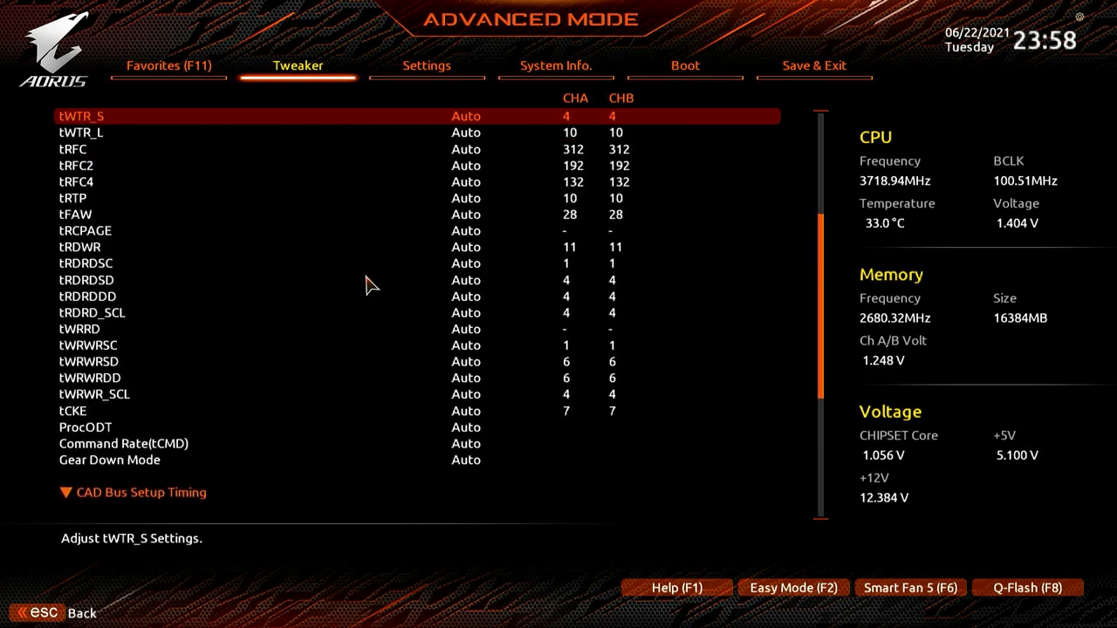
Leave the subtimings list and open the SPD Info window.
{"action": "key", "text": "Escape"}
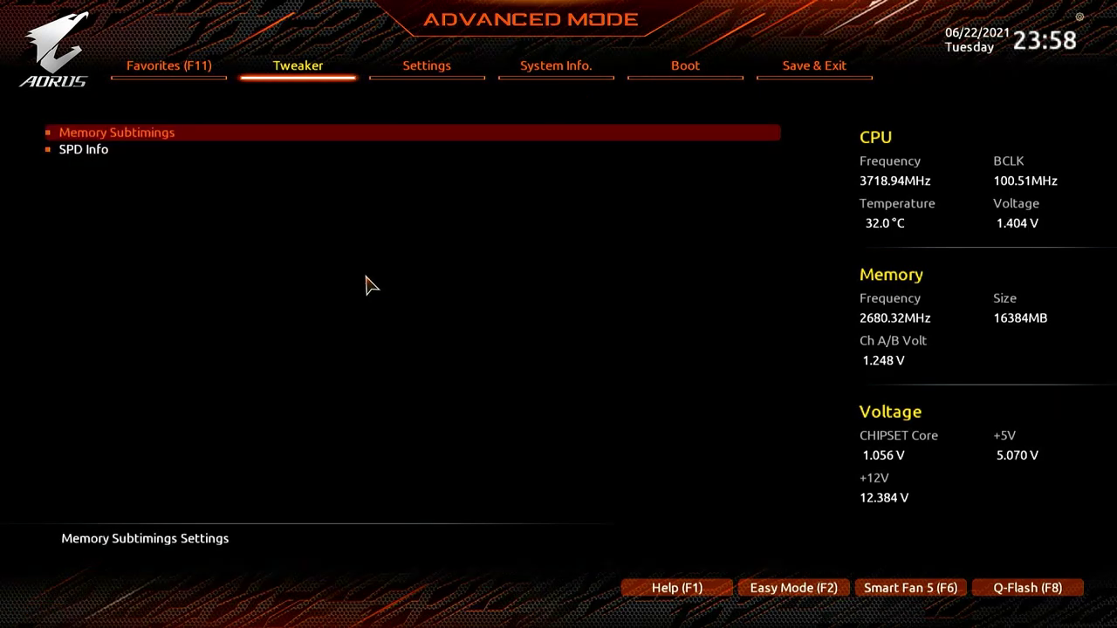
{"action": "key", "text": "Down"}
{"action": "key", "text": "Return"}
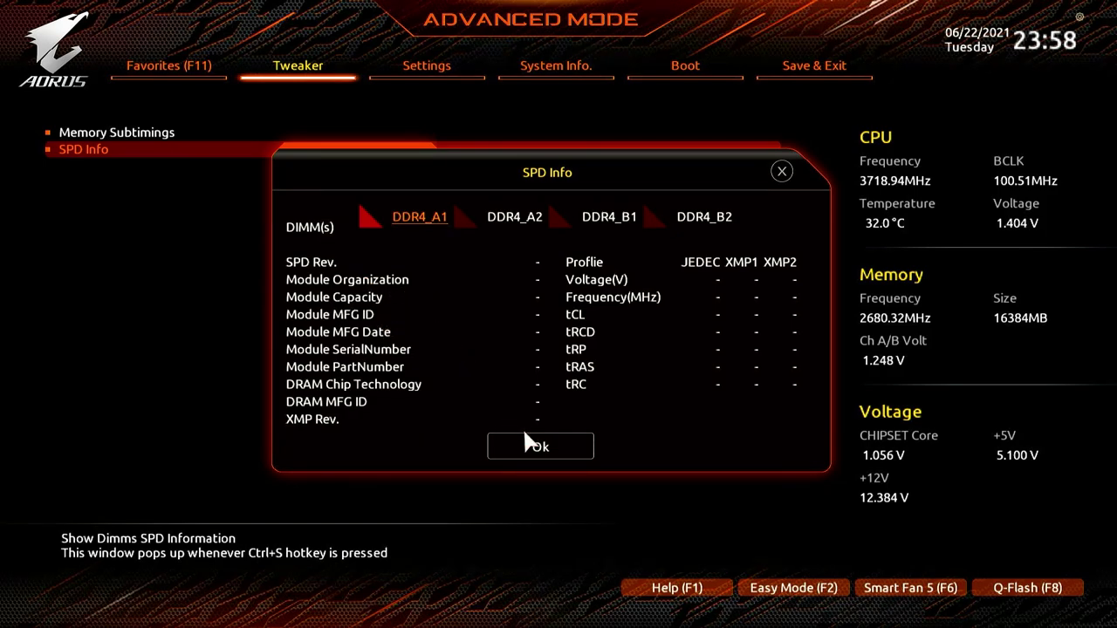
Compare SPD data for DDR4_A2, DDR4_B1 and DDR4_B2, ending on DDR4_A2's 8 GB Hynix module.
{"action": "left_click", "coordinate": [534, 217]}
{"action": "left_click", "coordinate": [601, 218]}
{"action": "left_click", "coordinate": [701, 222]}
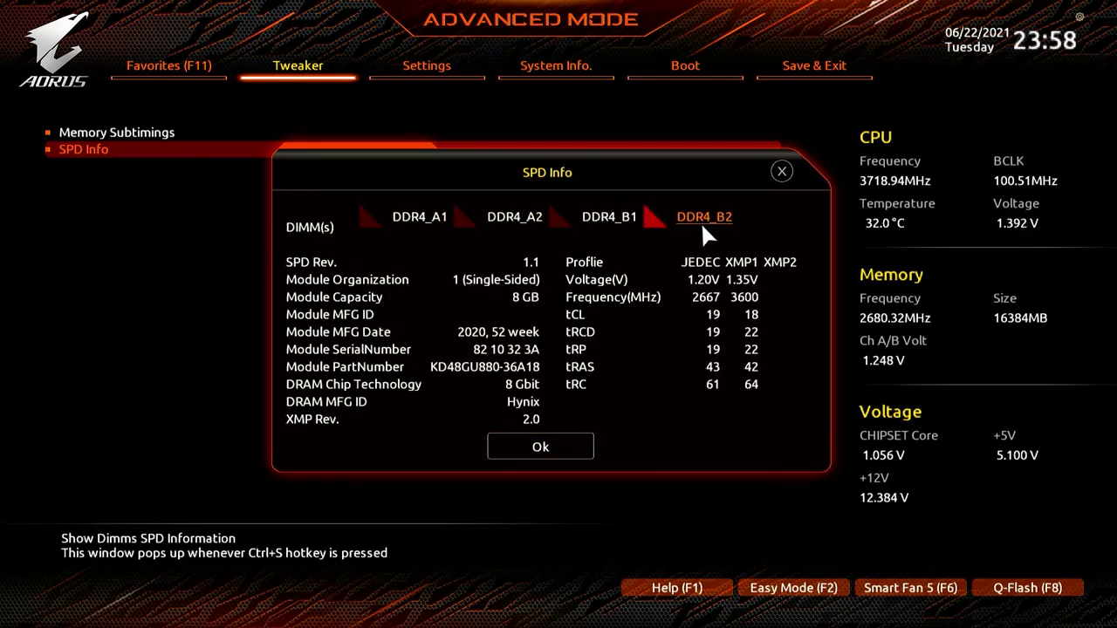
{"action": "left_click", "coordinate": [495, 214]}
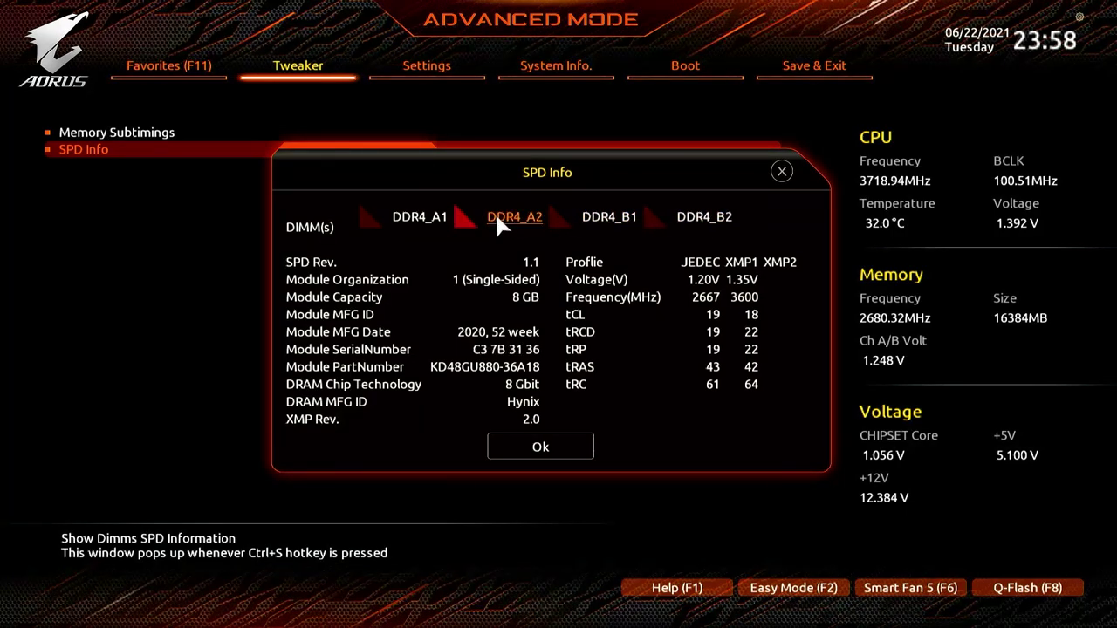
{"action": "left_click", "coordinate": [696, 219]}
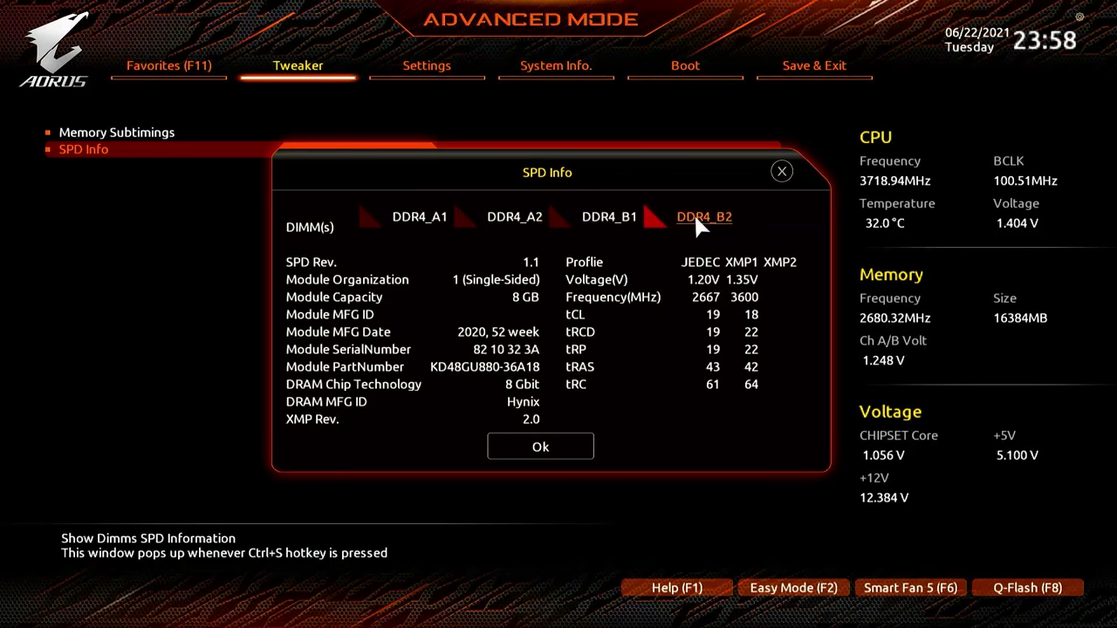
{"action": "left_click", "coordinate": [502, 216]}
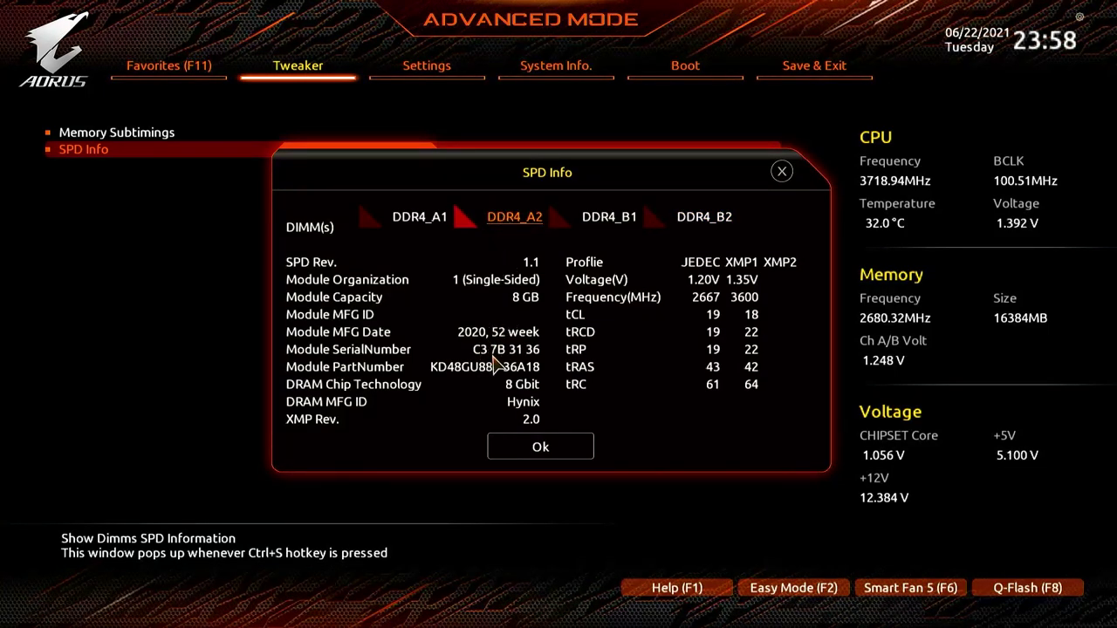
Close SPD Info and decline the quit-without-saving prompt to stay in setup.
{"action": "key", "text": "Escape"}
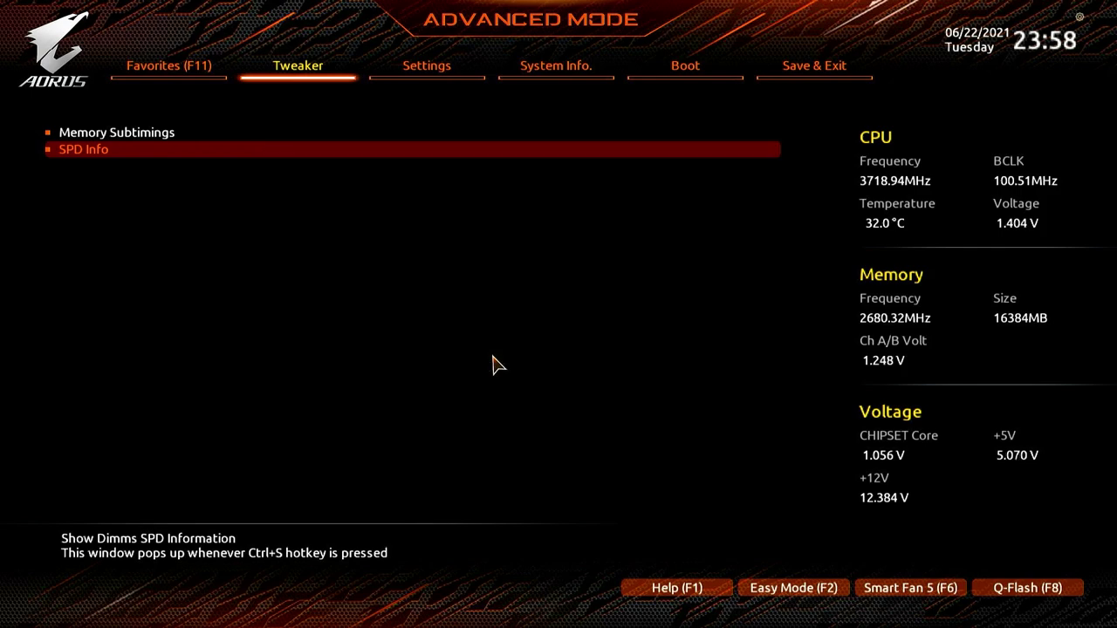
{"action": "key", "text": "Escape"}
{"action": "key", "text": "Escape"}
{"action": "key", "text": "Escape"}
{"action": "key", "text": "Escape"}
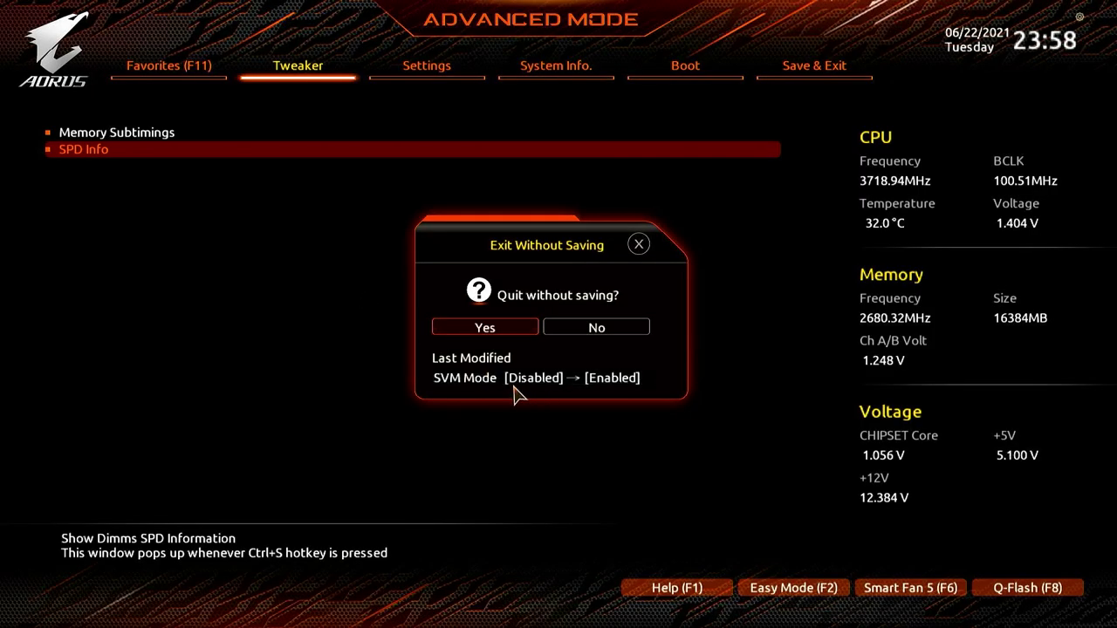
{"action": "key", "text": "Right"}
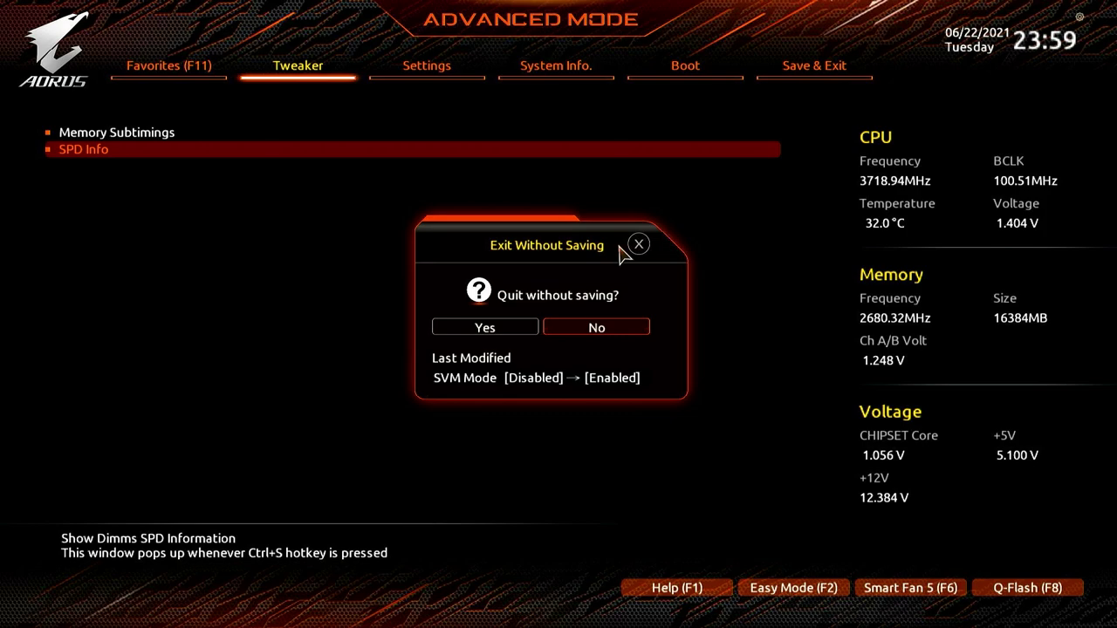
{"action": "left_click", "coordinate": [645, 244]}
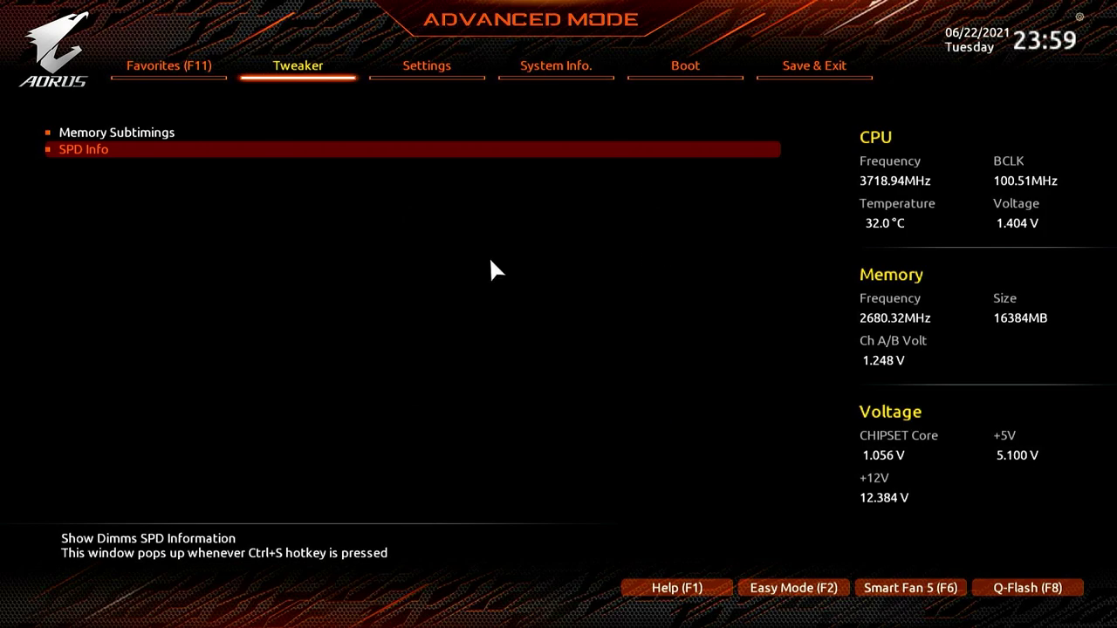
{"action": "key", "text": "Escape"}
{"action": "key", "text": "Escape"}
{"action": "left_click", "coordinate": [301, 70]}
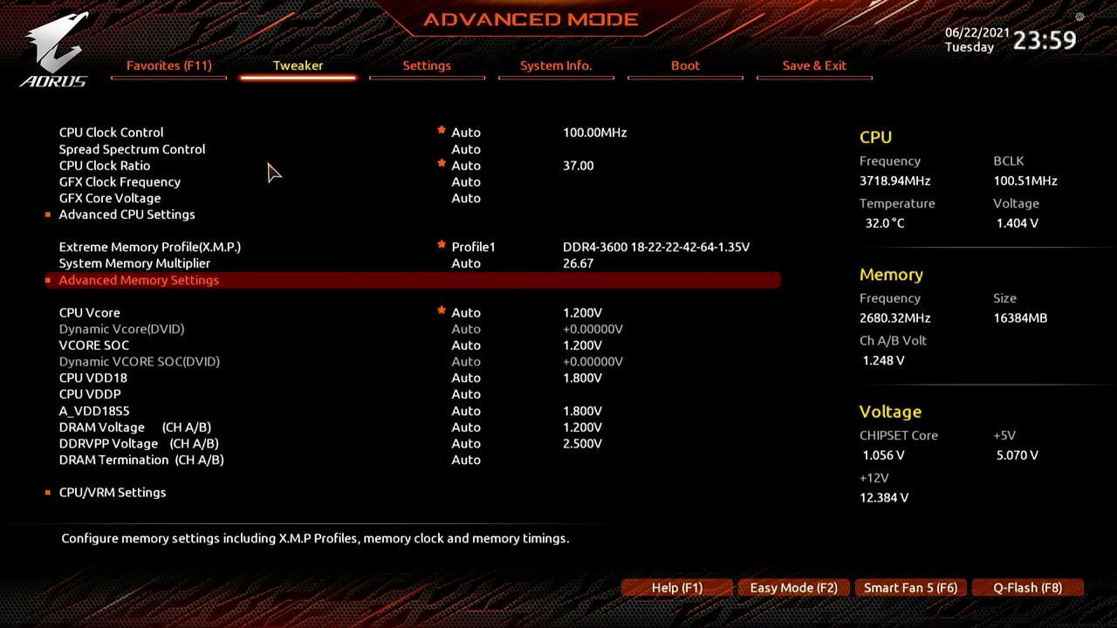
{"action": "key", "text": "Up"}
{"action": "key", "text": "Up"}
{"action": "key", "text": "Return"}
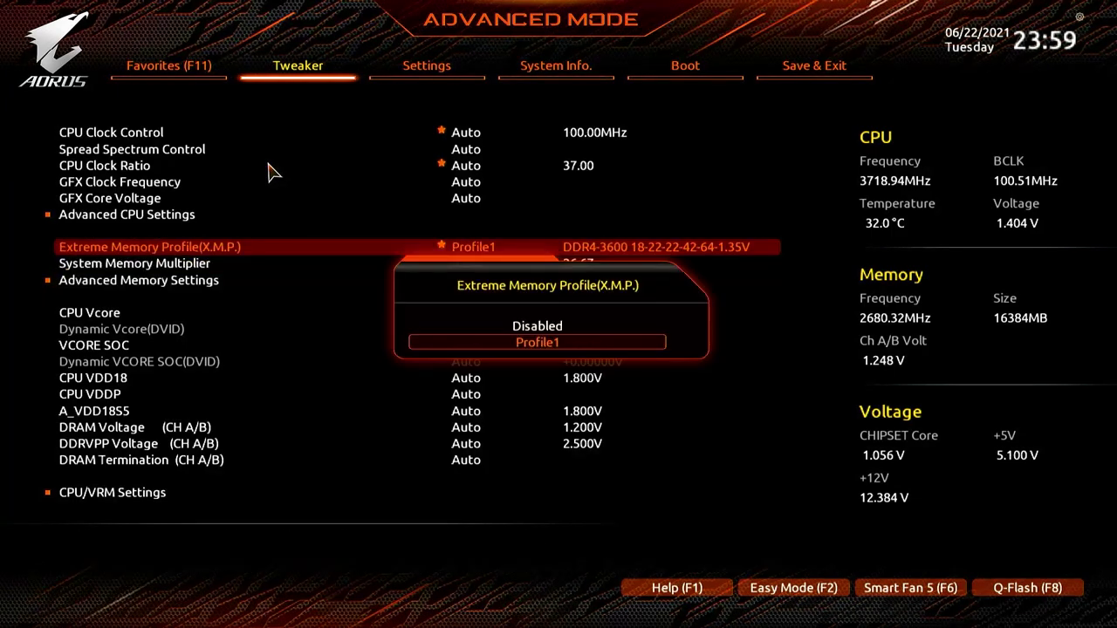
{"action": "key", "text": "Return"}
{"action": "key", "text": "Down"}
{"action": "key", "text": "Down"}
{"action": "key", "text": "Down"}
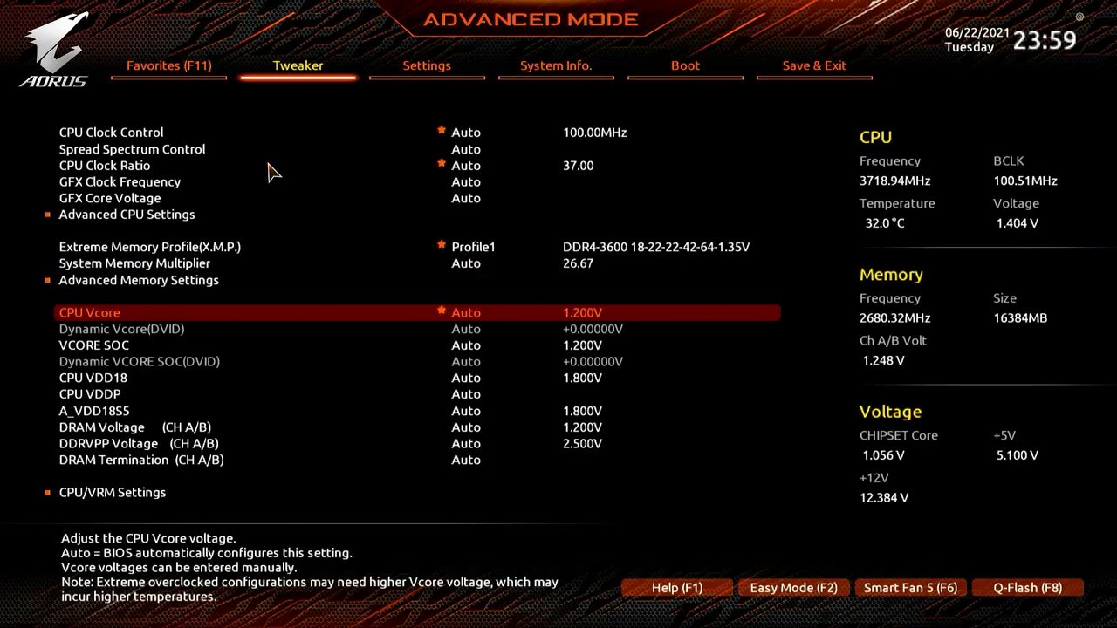
{"action": "key", "text": "Down"}
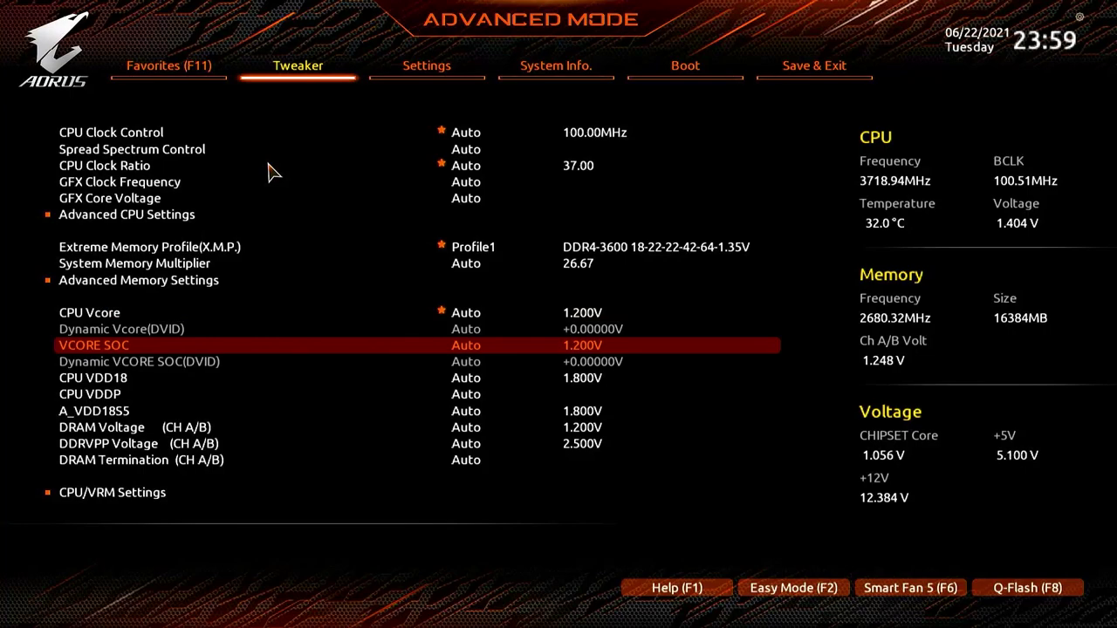
{"action": "key", "text": "Down"}
{"action": "key", "text": "Down"}
{"action": "key", "text": "Up"}
{"action": "key", "text": "Down"}
{"action": "key", "text": "Down"}
{"action": "key", "text": "Down"}
{"action": "key", "text": "Down"}
{"action": "key", "text": "Down"}
{"action": "key", "text": "Down"}
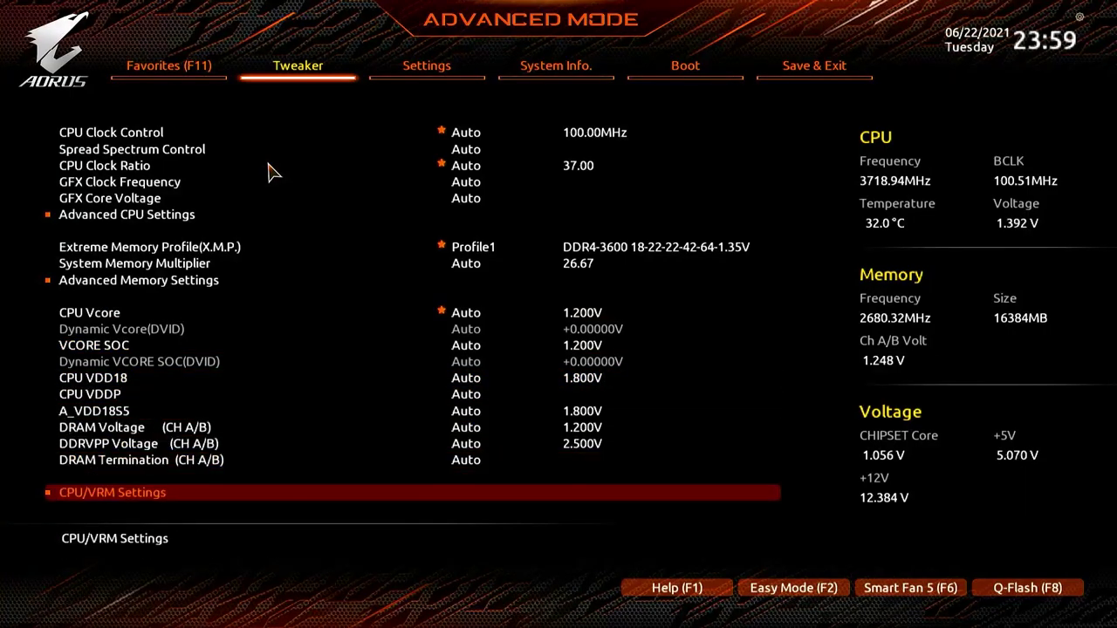
{"action": "key", "text": "Up"}
{"action": "key", "text": "Down"}
{"action": "key", "text": "Return"}
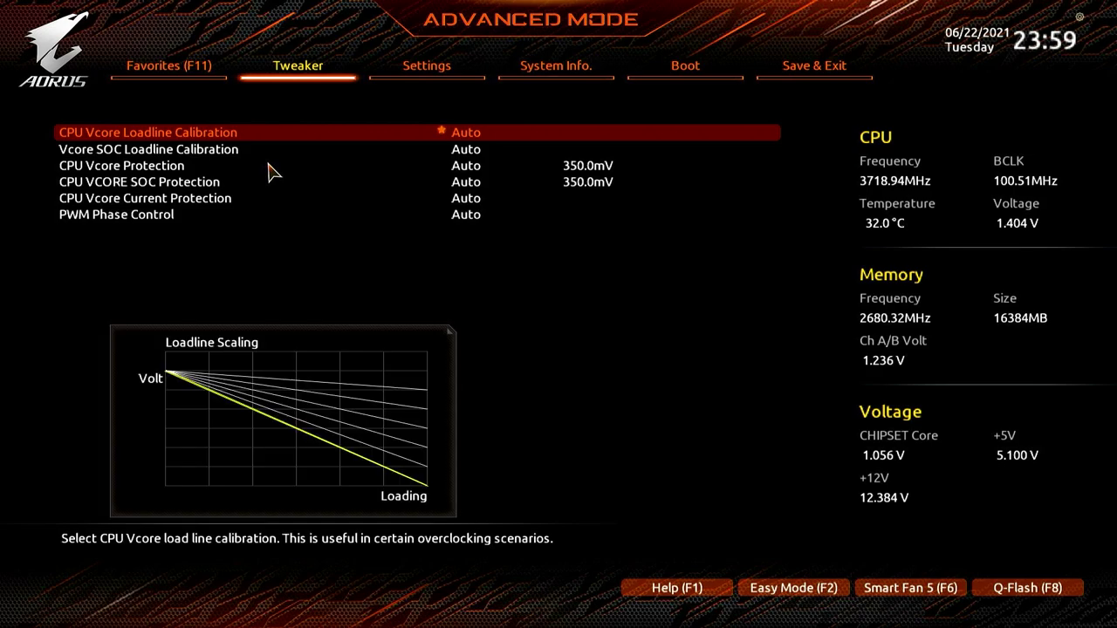
{"action": "key", "text": "Return"}
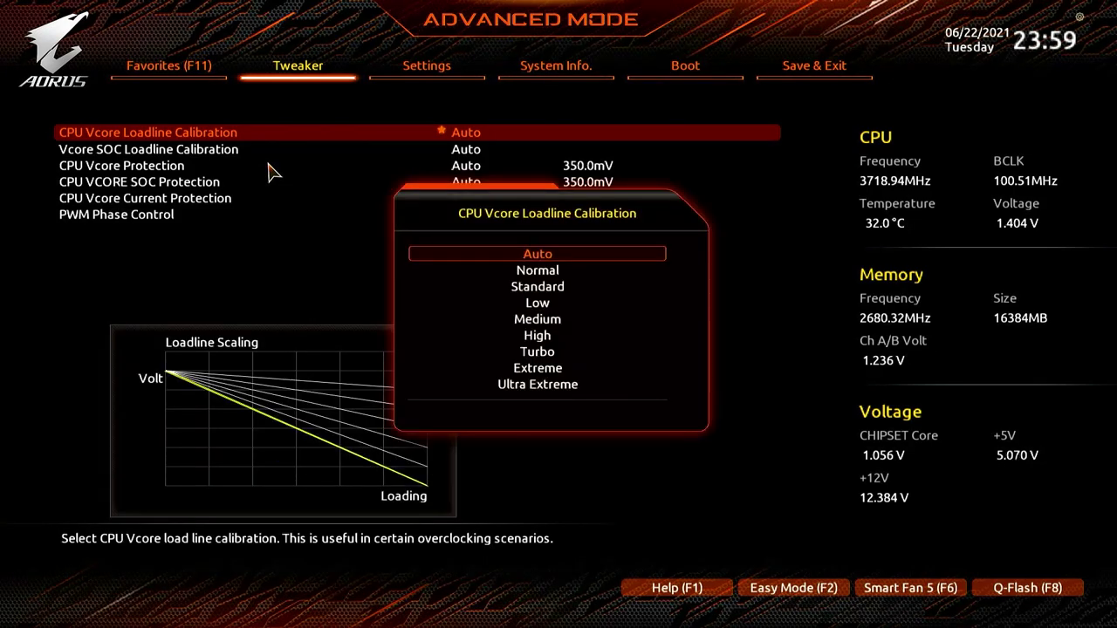
{"action": "key", "text": "Down"}
{"action": "key", "text": "Down"}
{"action": "key", "text": "Down"}
{"action": "key", "text": "Down"}
{"action": "key", "text": "Down"}
{"action": "key", "text": "Down"}
{"action": "key", "text": "Down"}
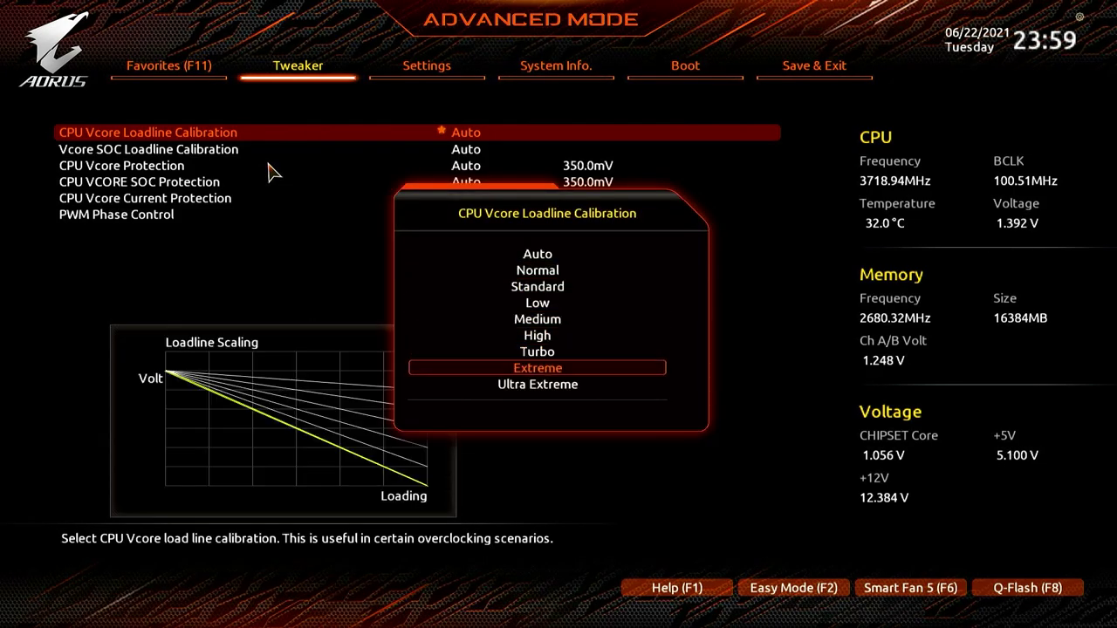
{"action": "key", "text": "Down"}
{"action": "key", "text": "Up"}
{"action": "key", "text": "Up"}
{"action": "key", "text": "Up"}
{"action": "key", "text": "Up"}
{"action": "key", "text": "Up"}
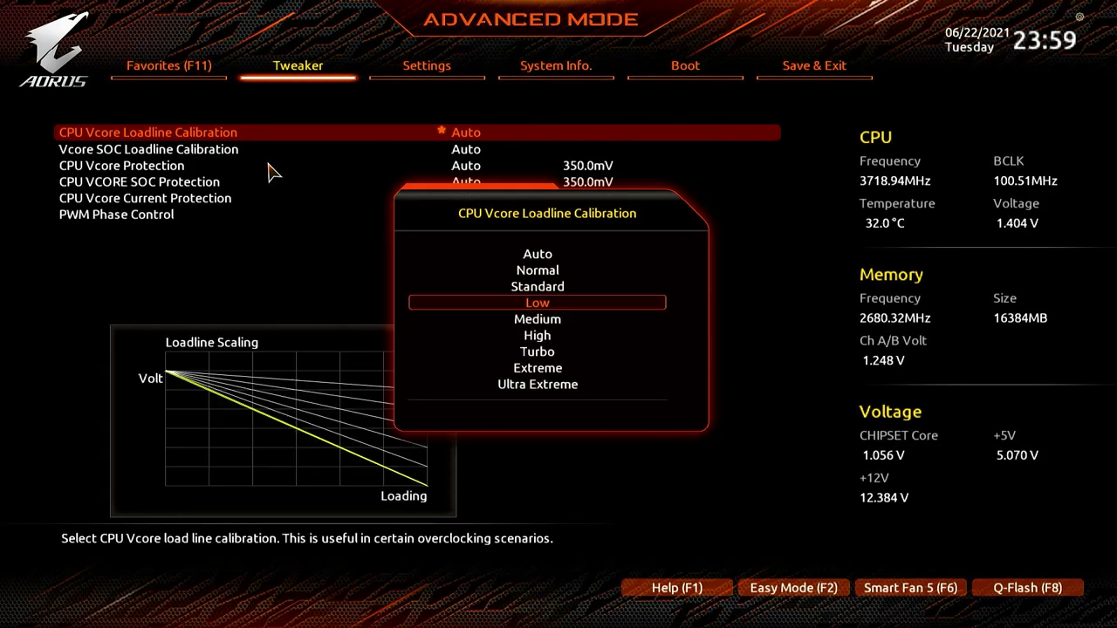
{"action": "key", "text": "Up"}
{"action": "key", "text": "Up"}
{"action": "key", "text": "Up"}
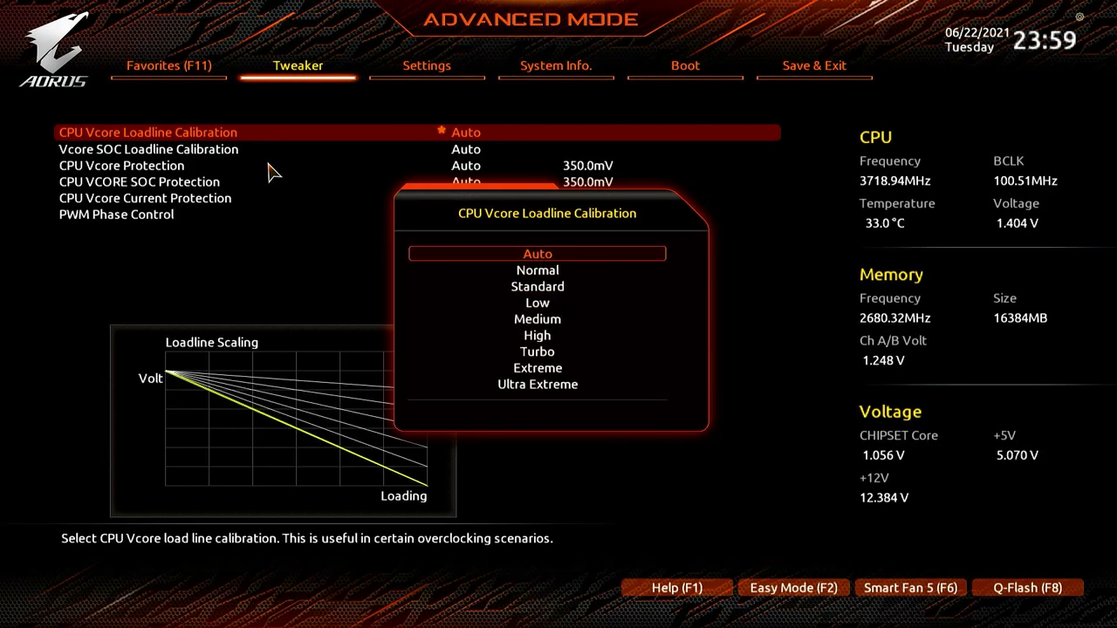
{"action": "key", "text": "Escape"}
{"action": "key", "text": "Down"}
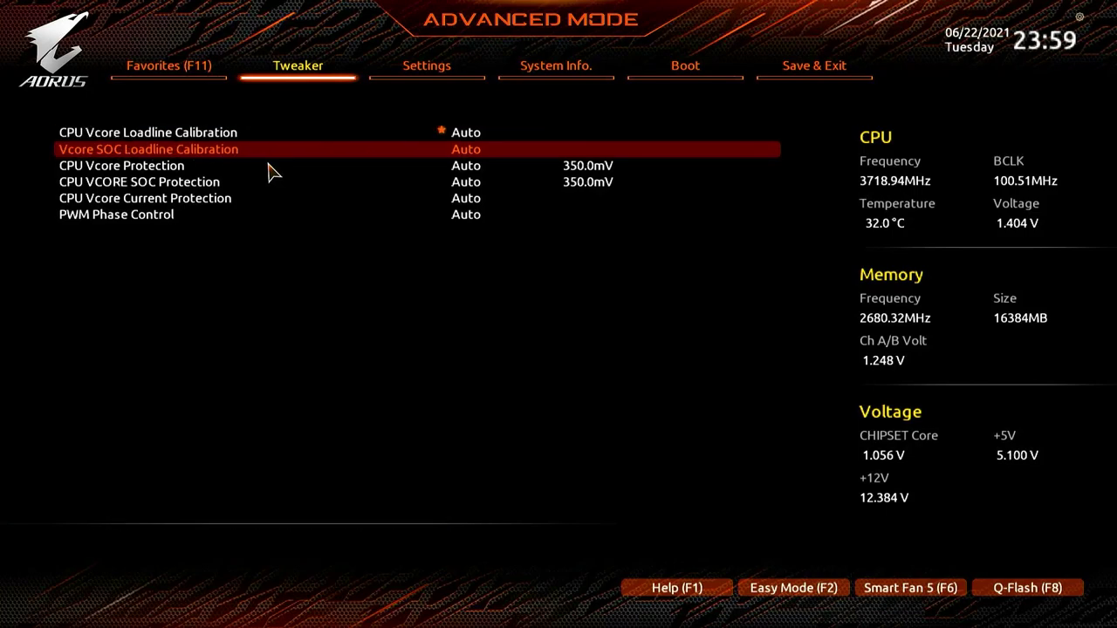
{"action": "key", "text": "Return"}
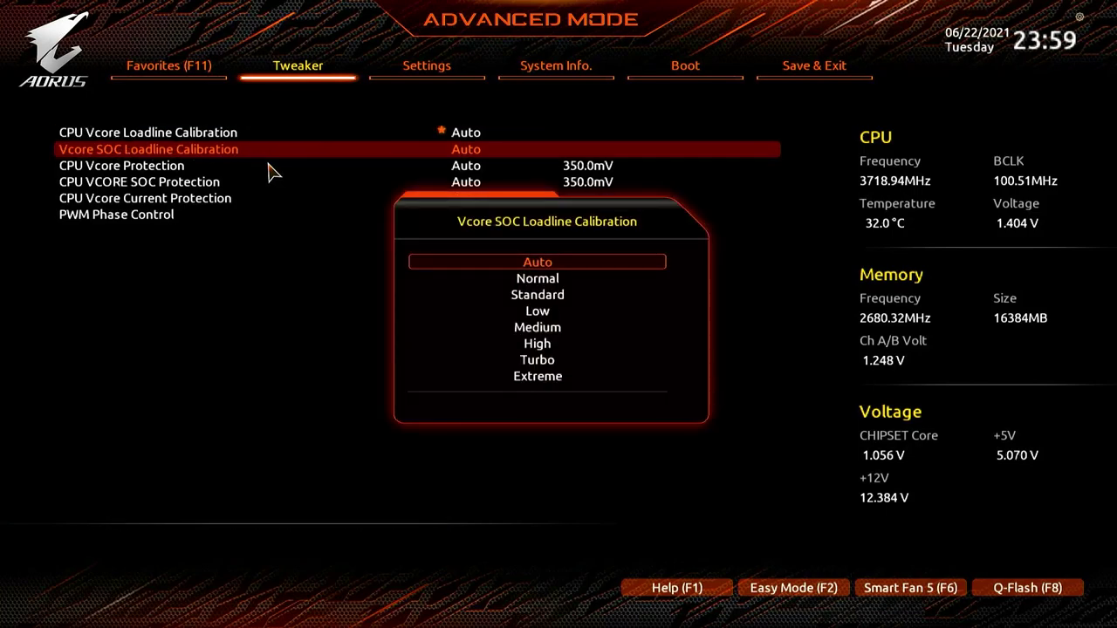
{"action": "key", "text": "Escape"}
{"action": "key", "text": "Down"}
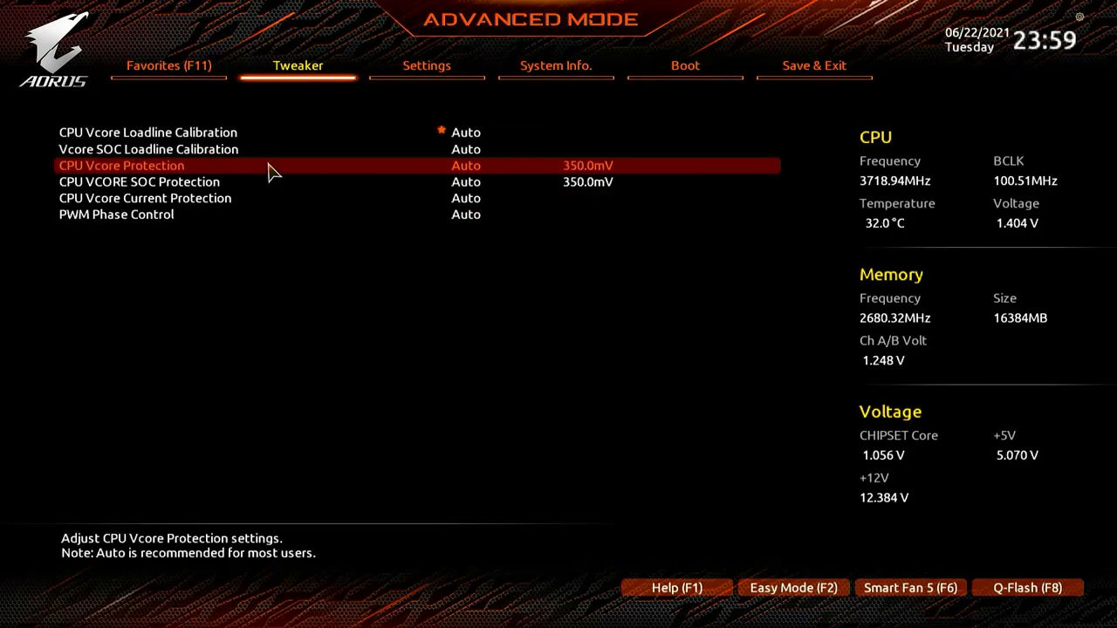
{"action": "key", "text": "Return"}
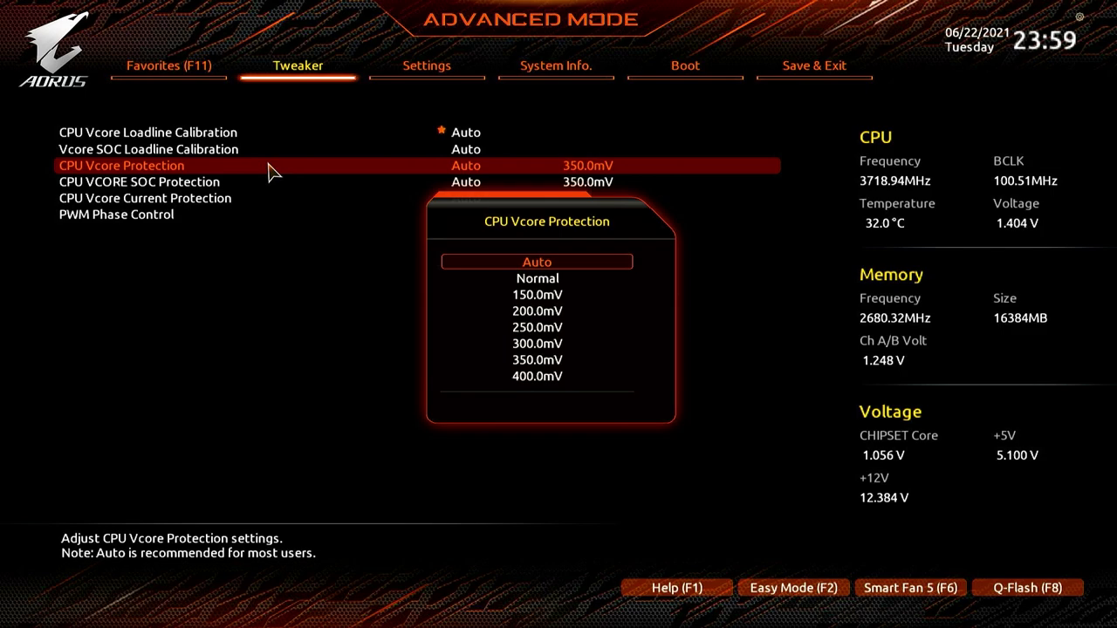
{"action": "key", "text": "Escape"}
{"action": "key", "text": "Down"}
{"action": "key", "text": "Return"}
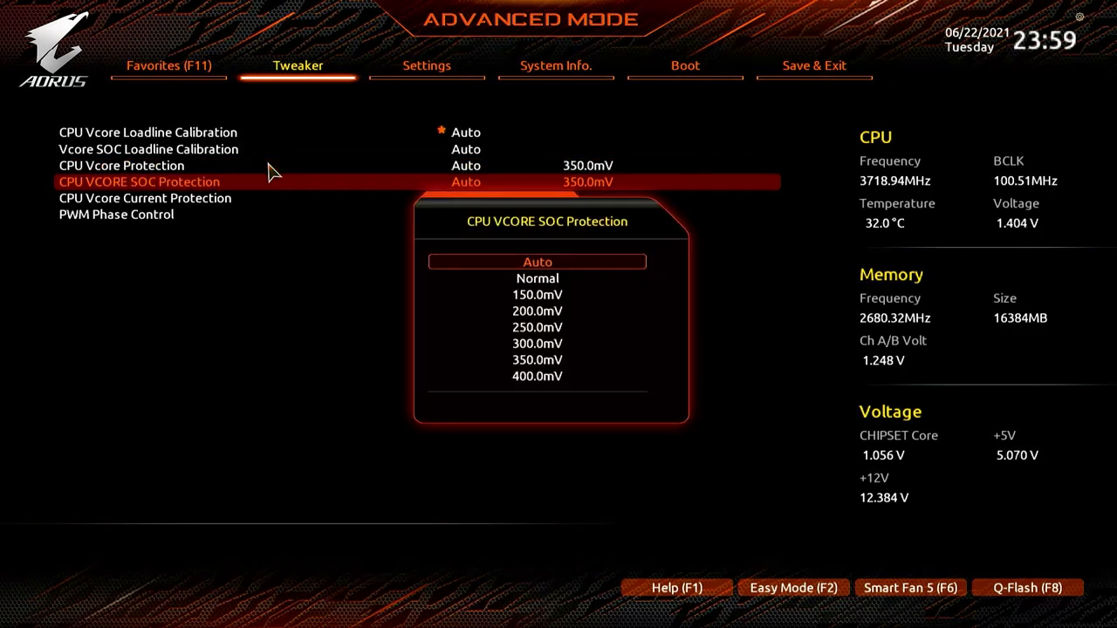
{"action": "key", "text": "Escape"}
{"action": "key", "text": "Down"}
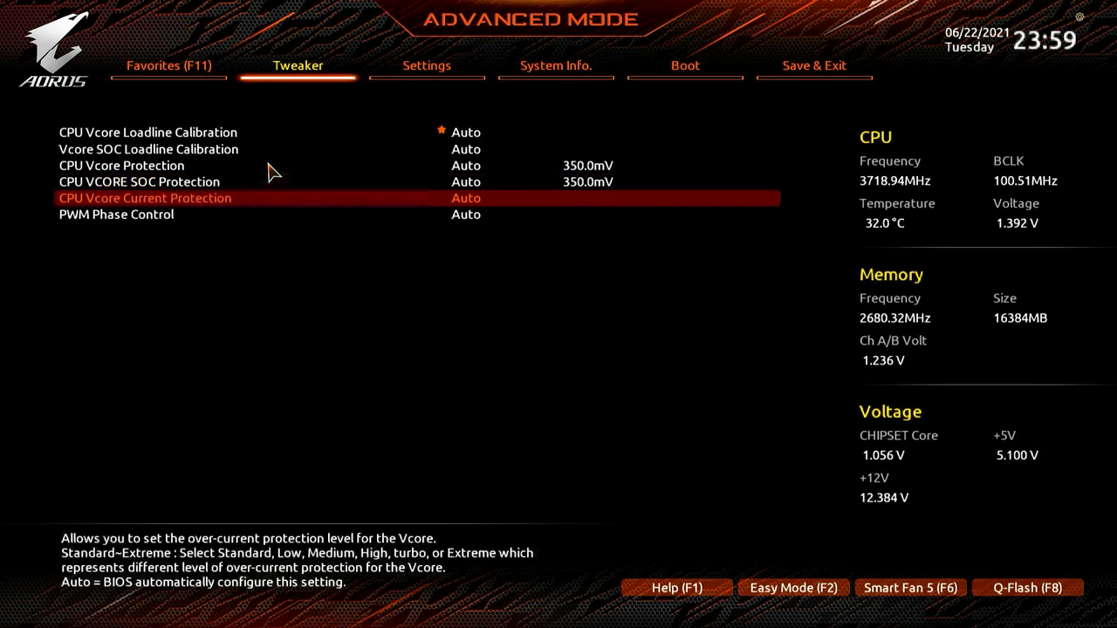
{"action": "key", "text": "Return"}
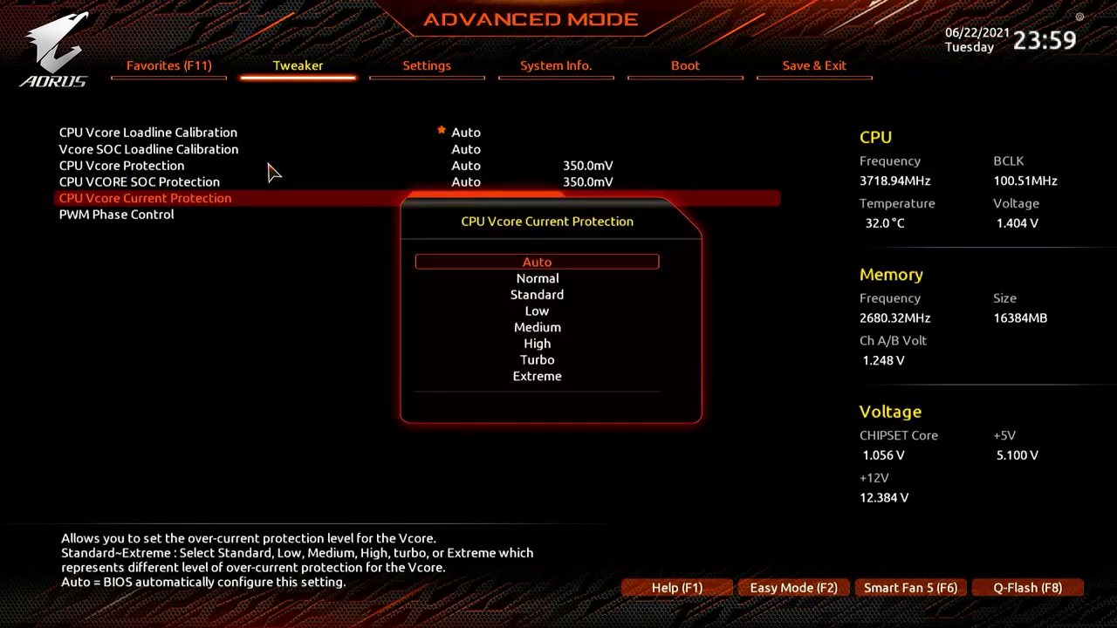
{"action": "key", "text": "Escape"}
{"action": "key", "text": "Down"}
{"action": "key", "text": "Return"}
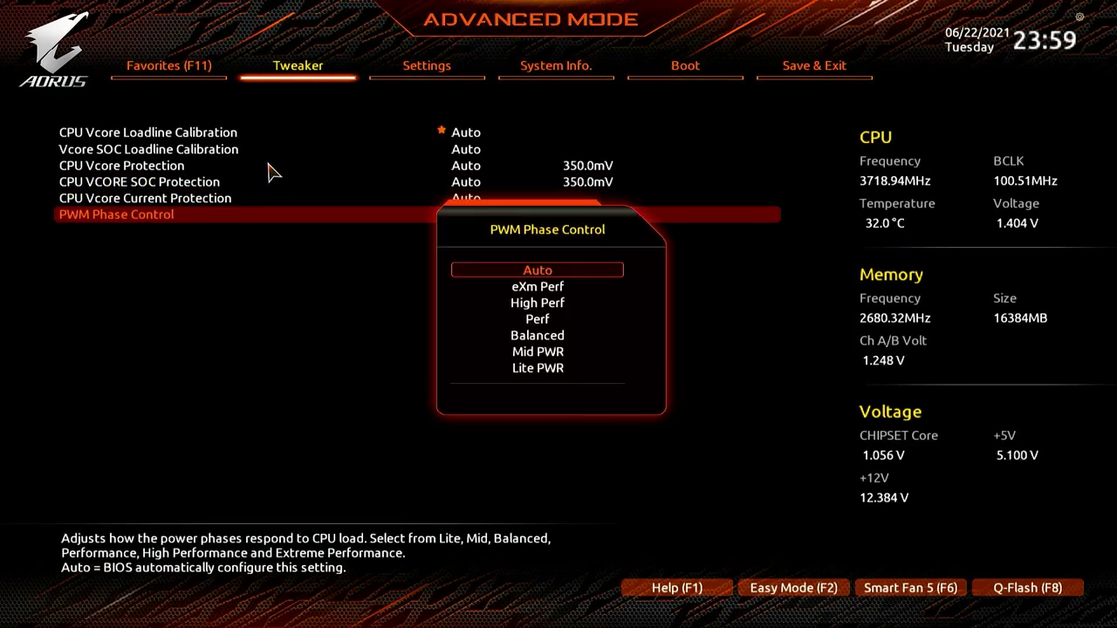
{"action": "key", "text": "Escape"}
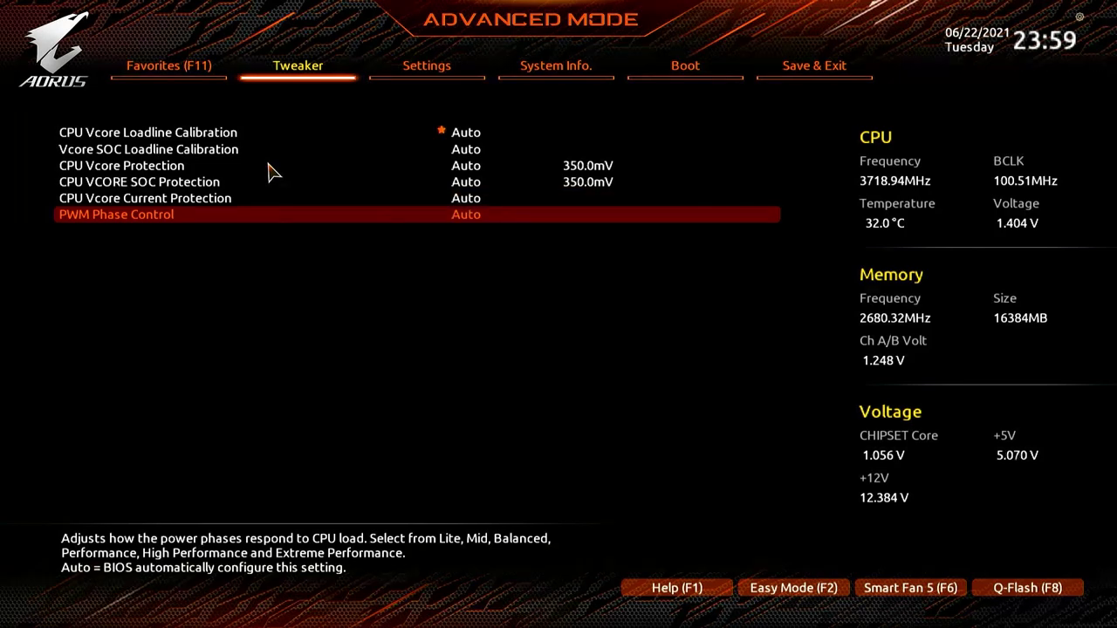
Cancel the quit-without-saving prompt and return to the top of the main Tweaker list.
{"action": "key", "text": "Escape"}
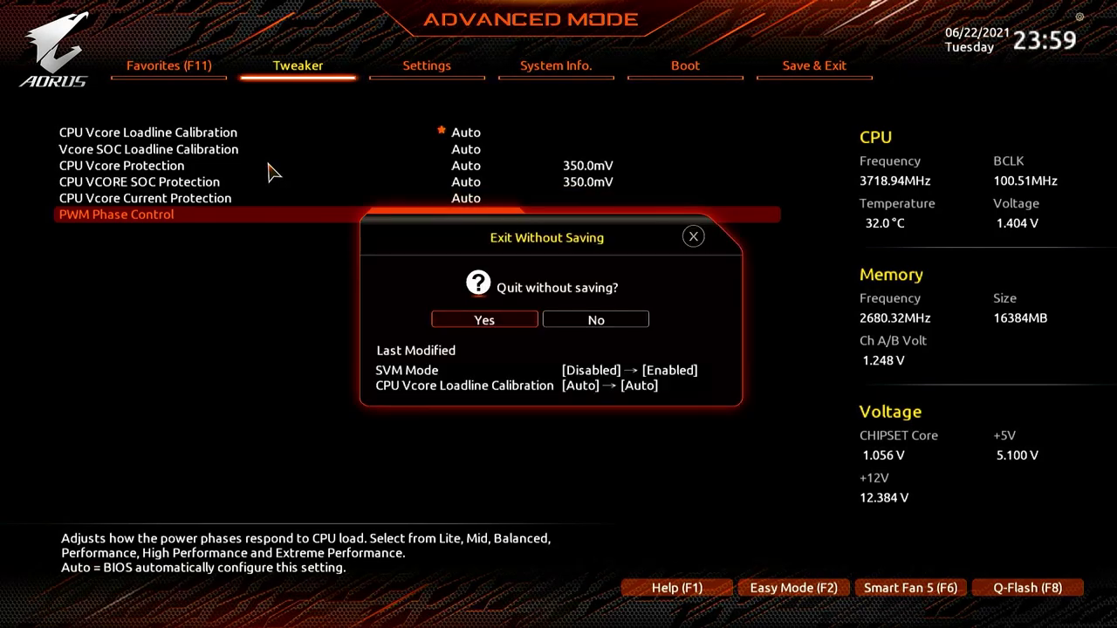
{"action": "key", "text": "Escape"}
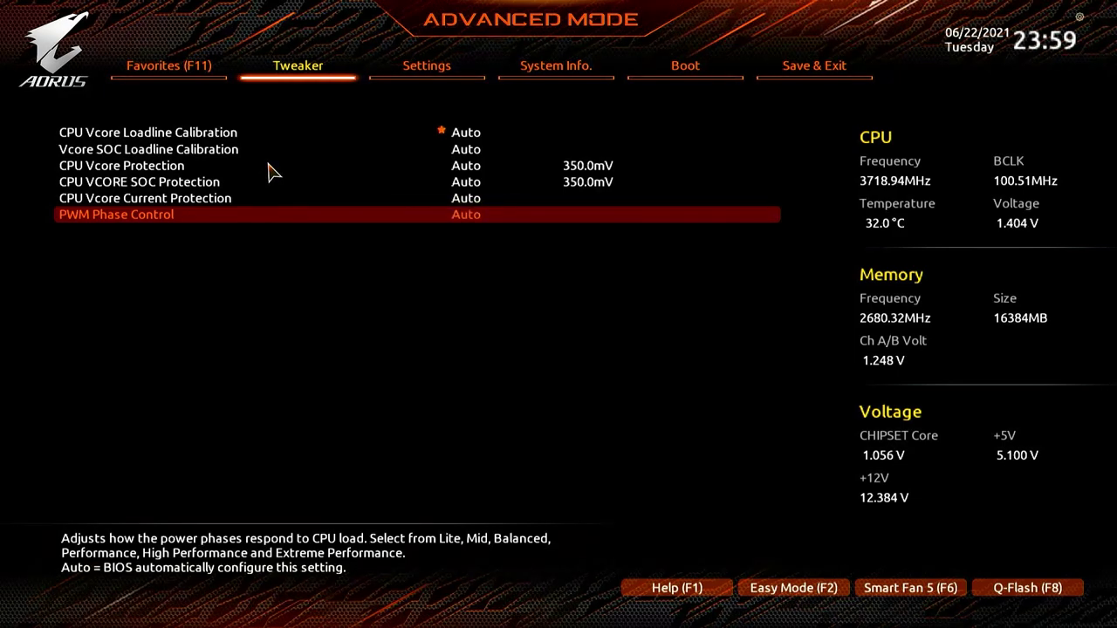
{"action": "left_click", "coordinate": [299, 77]}
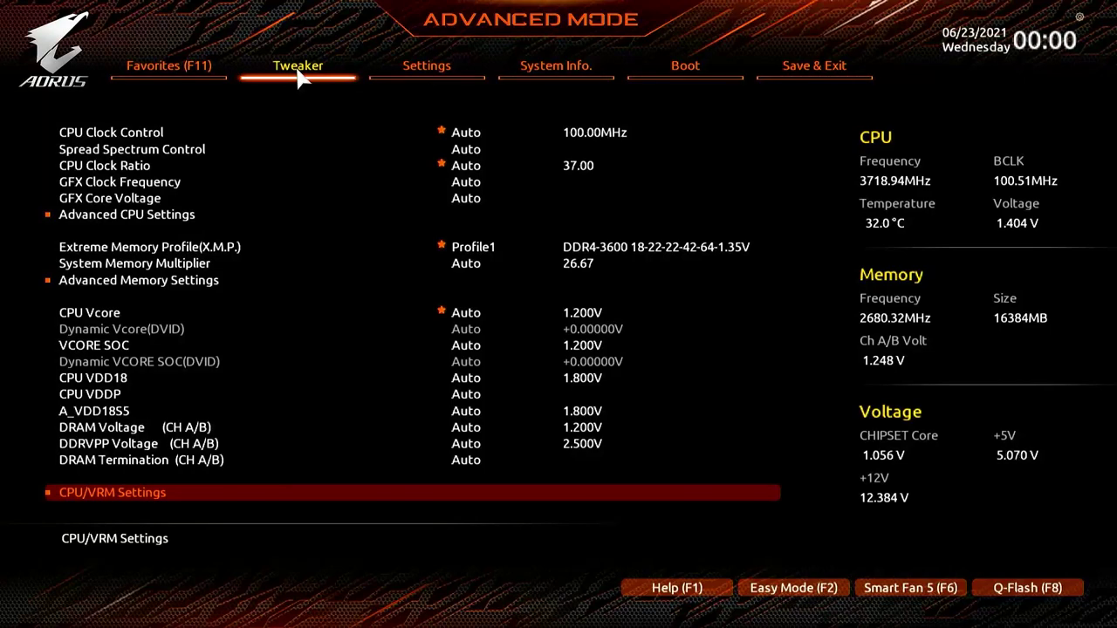
{"action": "left_click", "coordinate": [299, 77]}
Set System Memory Multiplier to 29.33 instead of Auto.
{"action": "key", "text": "Down"}
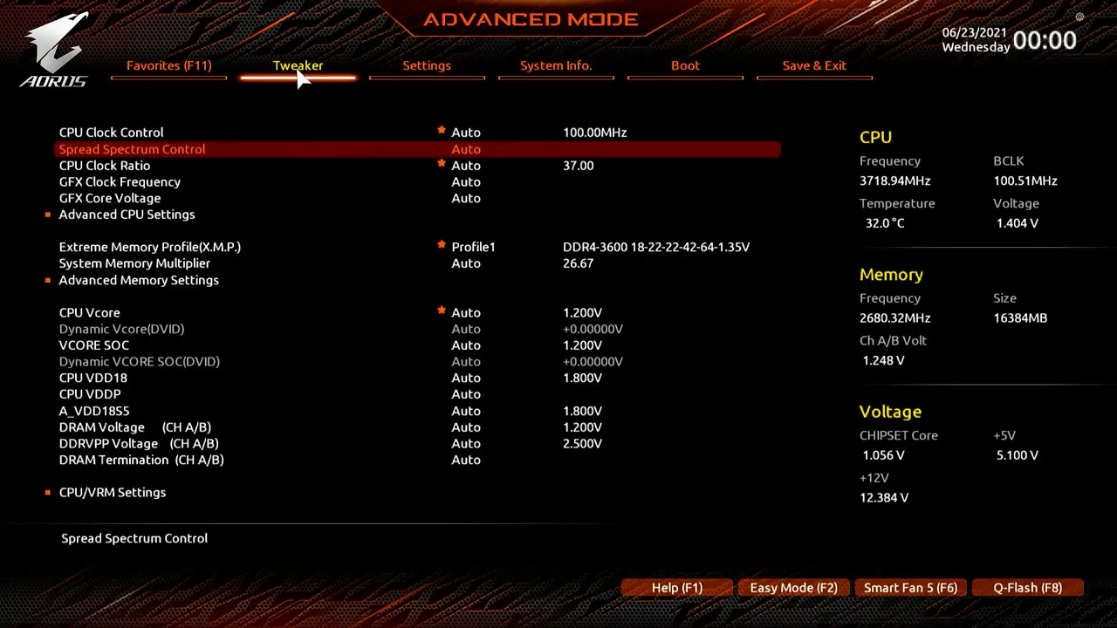
{"action": "key", "text": "Down"}
{"action": "key", "text": "Down"}
{"action": "key", "text": "Down"}
{"action": "key", "text": "Down"}
{"action": "key", "text": "Down"}
{"action": "key", "text": "Down"}
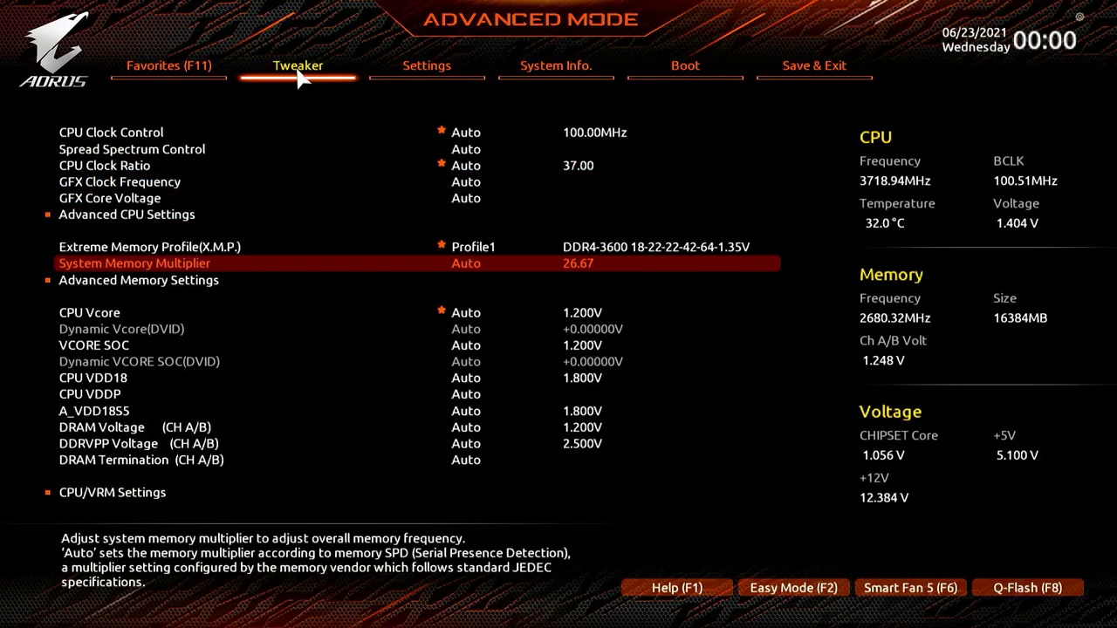
{"action": "key", "text": "Return"}
{"action": "key", "text": "Down"}
{"action": "key", "text": "Down"}
{"action": "key", "text": "Down"}
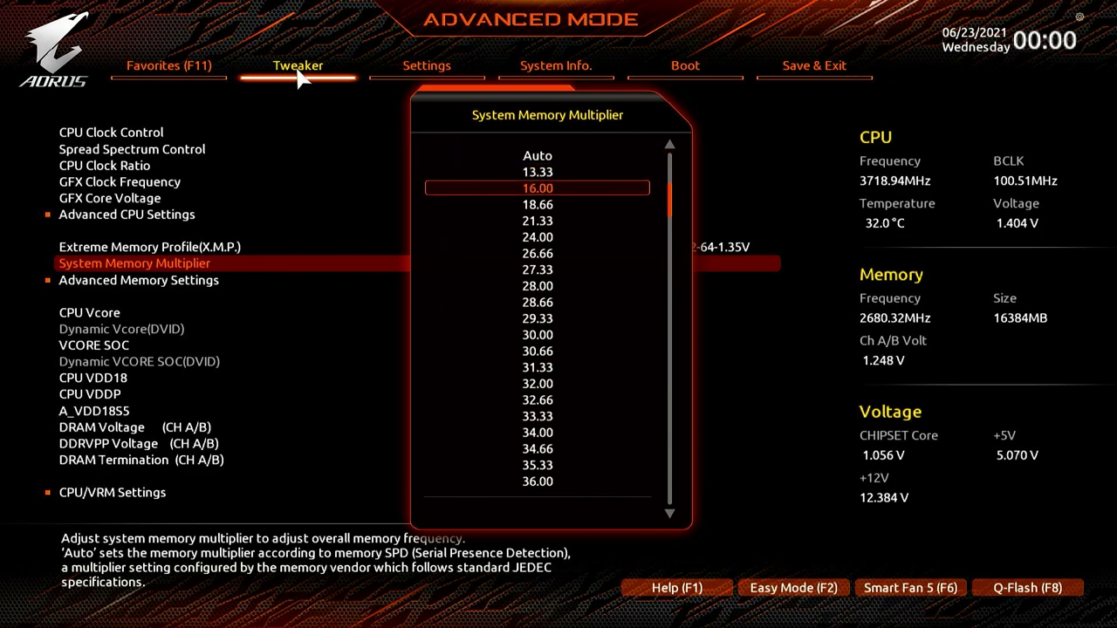
{"action": "key", "text": "Down"}
{"action": "key", "text": "Down"}
{"action": "key", "text": "Down"}
{"action": "key", "text": "Down"}
{"action": "key", "text": "Down"}
{"action": "key", "text": "Down"}
{"action": "key", "text": "Down"}
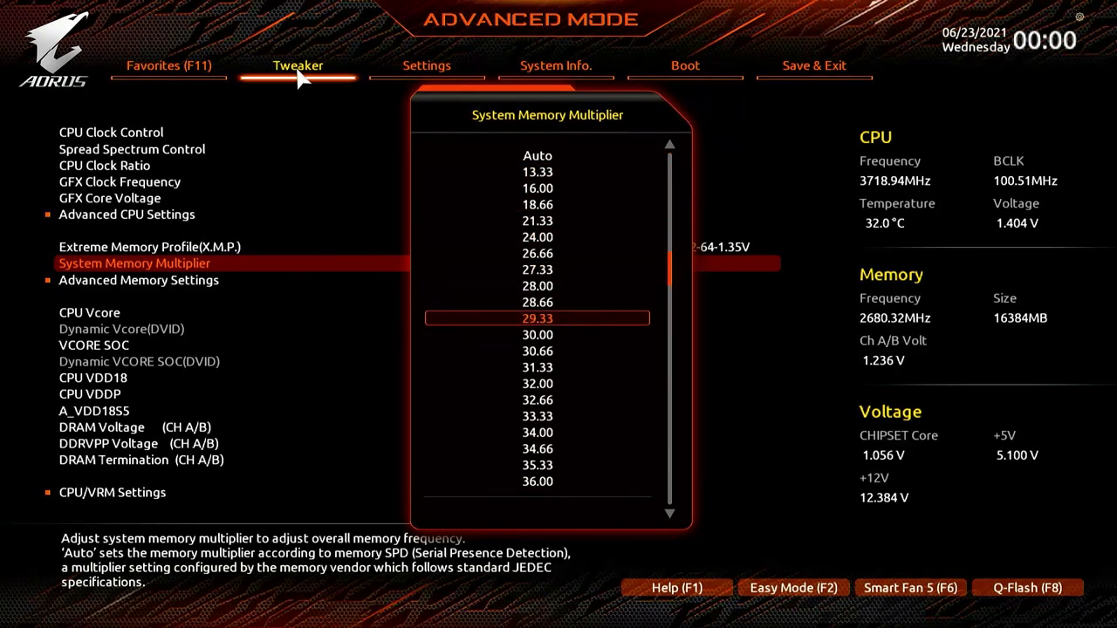
{"action": "key", "text": "Return"}
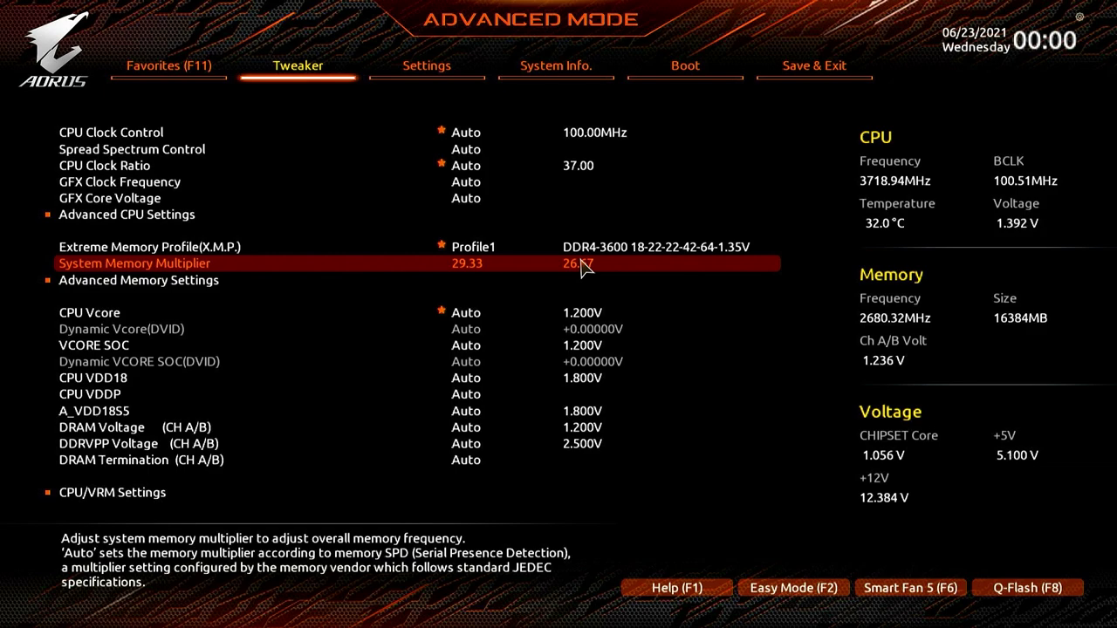
{"action": "key", "text": "Escape"}
{"action": "key", "text": "Escape"}
Open Platform Power and set AC BACK to Memory.
{"action": "left_click", "coordinate": [408, 72]}
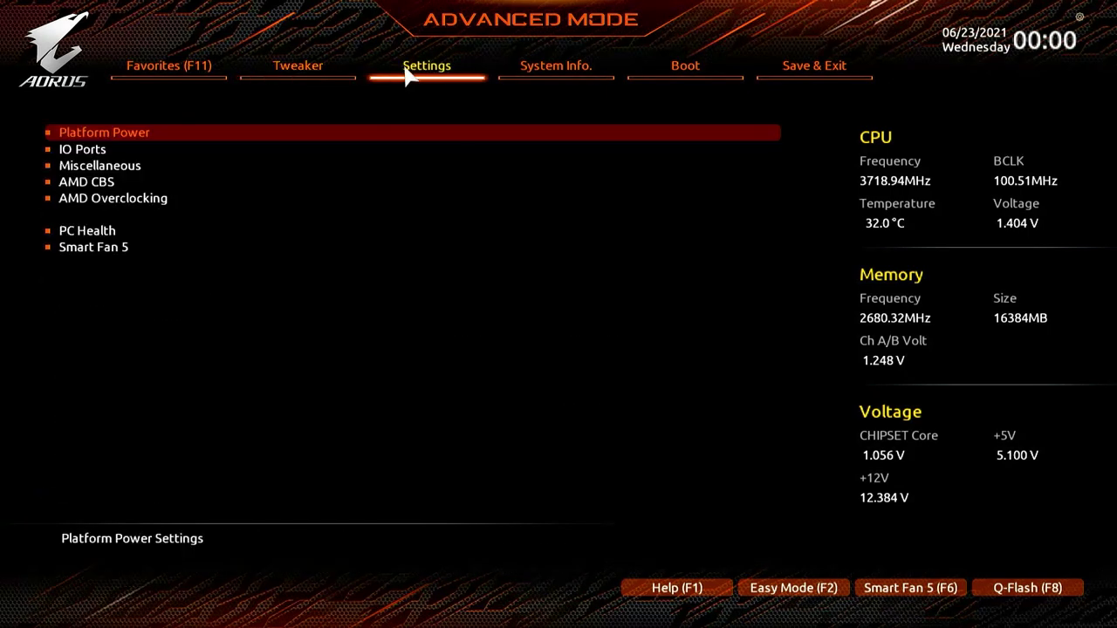
{"action": "key", "text": "Return"}
{"action": "key", "text": "Down"}
{"action": "key", "text": "Up"}
{"action": "key", "text": "Return"}
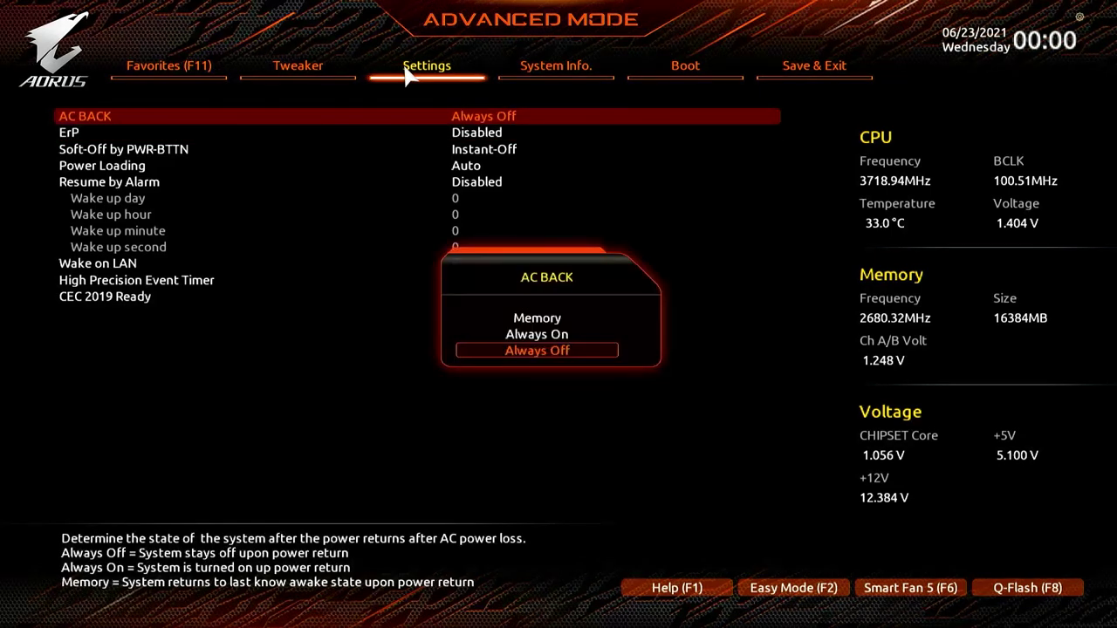
{"action": "key", "text": "Up"}
{"action": "key", "text": "Up"}
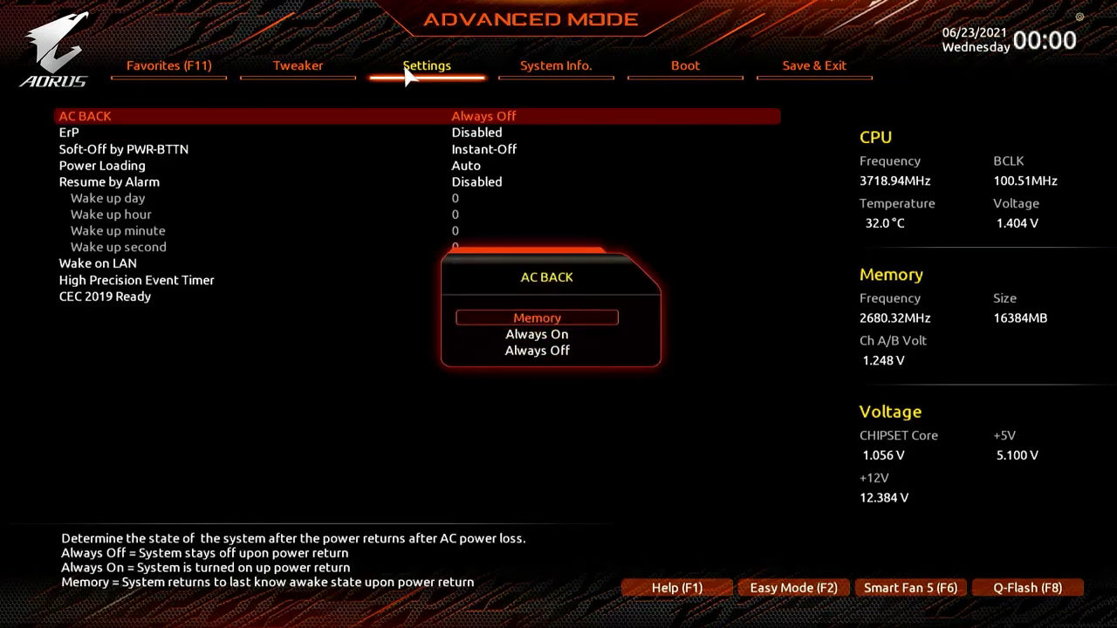
{"action": "key", "text": "Down"}
{"action": "key", "text": "Down"}
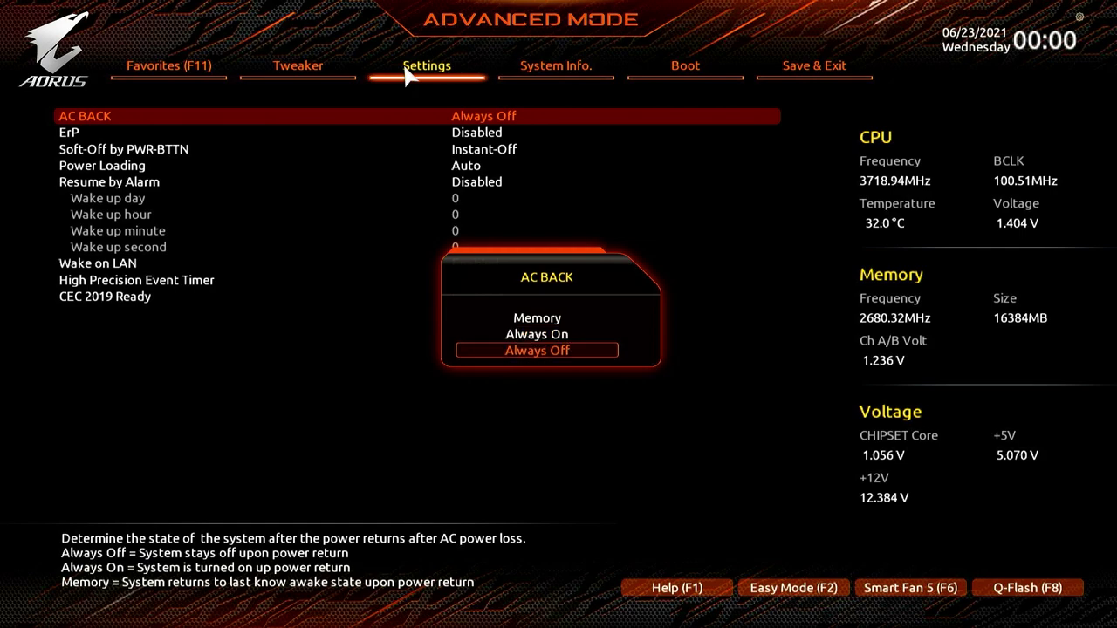
{"action": "key", "text": "Up"}
{"action": "key", "text": "Up"}
{"action": "key", "text": "Return"}
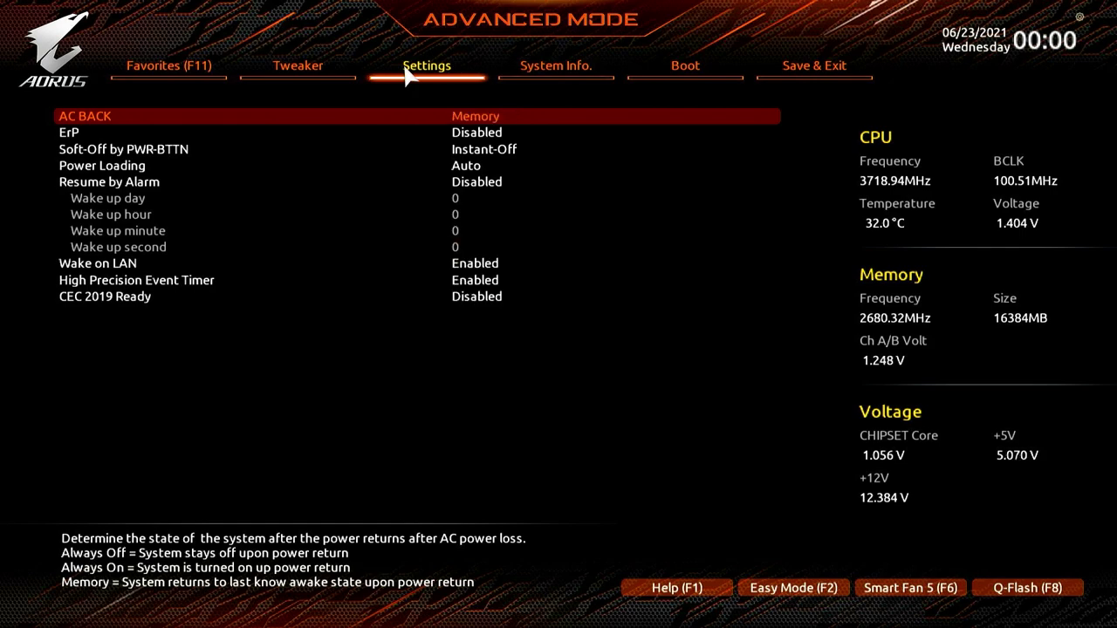
Keep ErP Disabled and Soft-Off by PWR-BTTN at Instant-Off after previewing Delay 4 Sec.
{"action": "key", "text": "Down"}
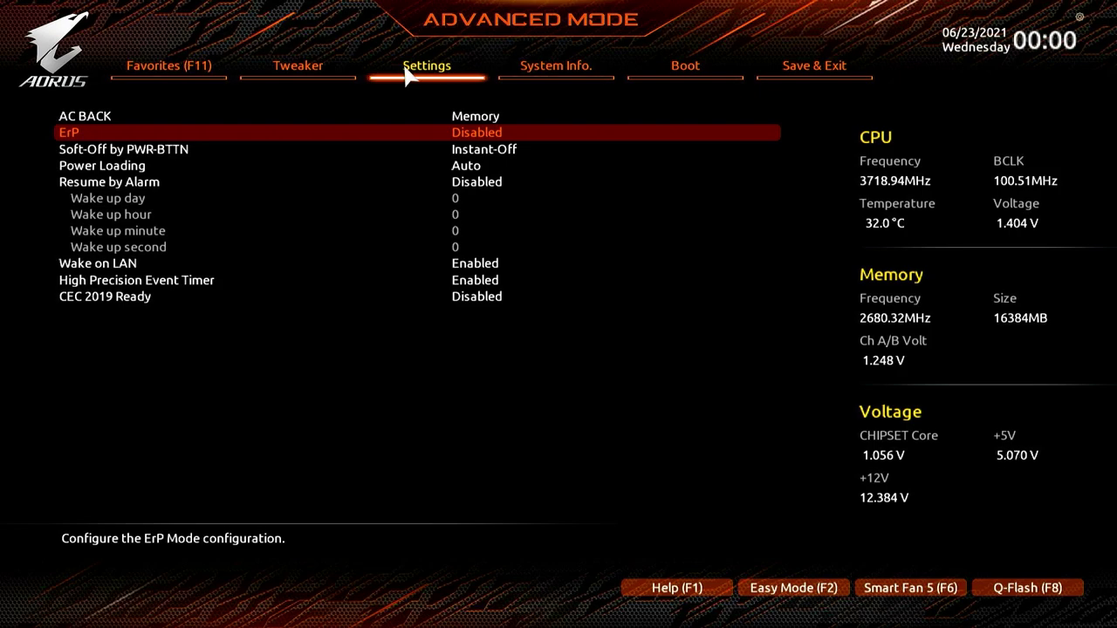
{"action": "key", "text": "Return"}
{"action": "key", "text": "Down"}
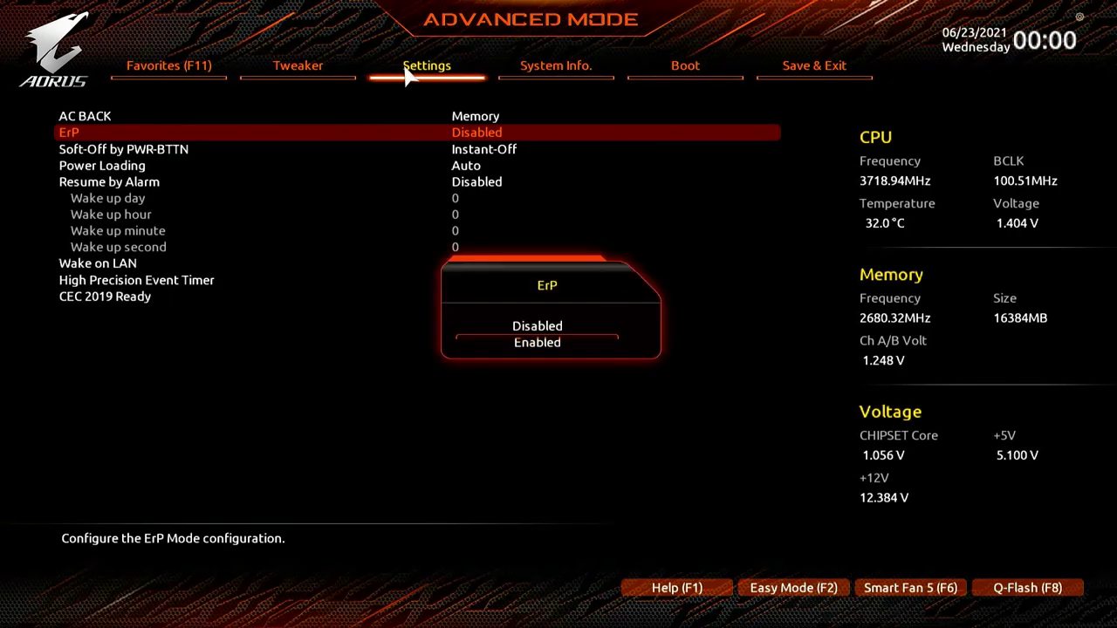
{"action": "key", "text": "Up"}
{"action": "key", "text": "Return"}
{"action": "key", "text": "Down"}
{"action": "key", "text": "Return"}
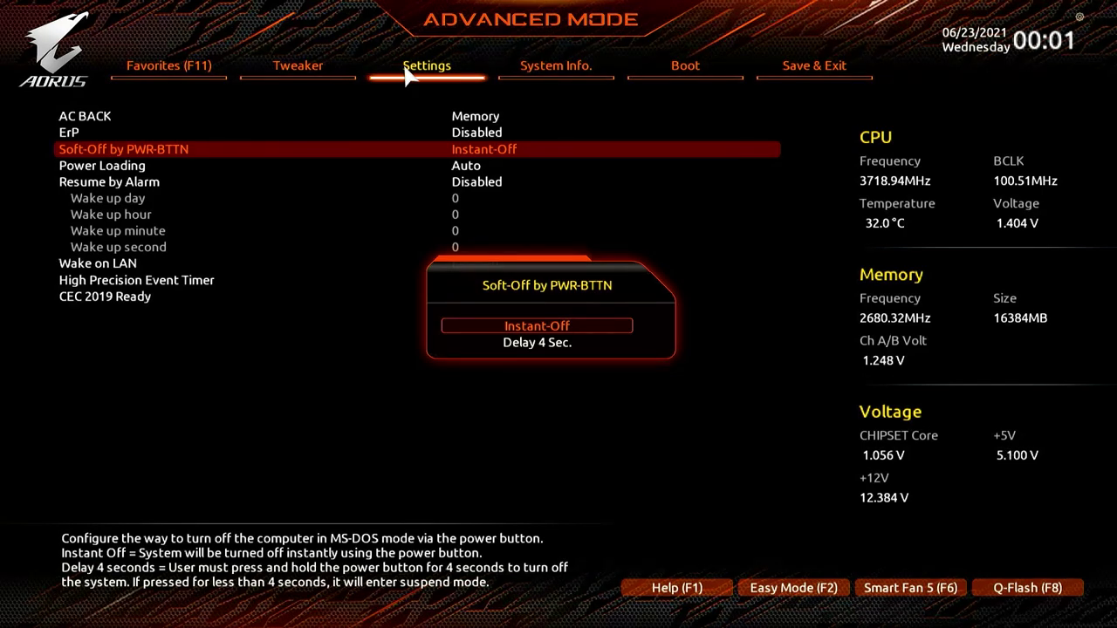
{"action": "key", "text": "Down"}
{"action": "key", "text": "Up"}
{"action": "key", "text": "Return"}
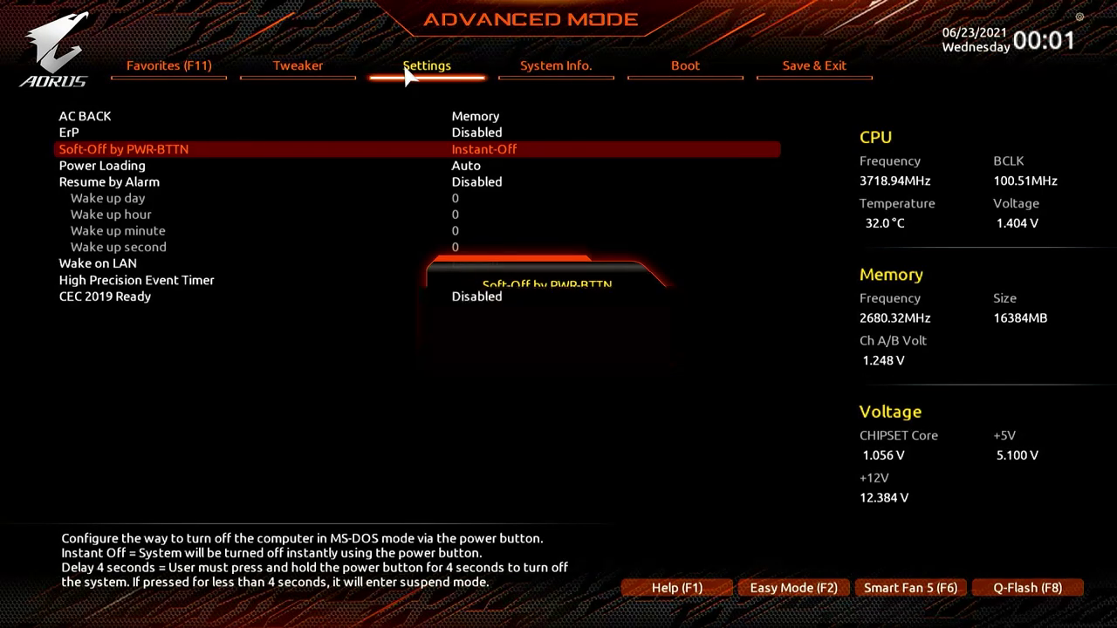
Keep Power Loading at Auto after previewing the Disabled option.
{"action": "key", "text": "Down"}
{"action": "key", "text": "Return"}
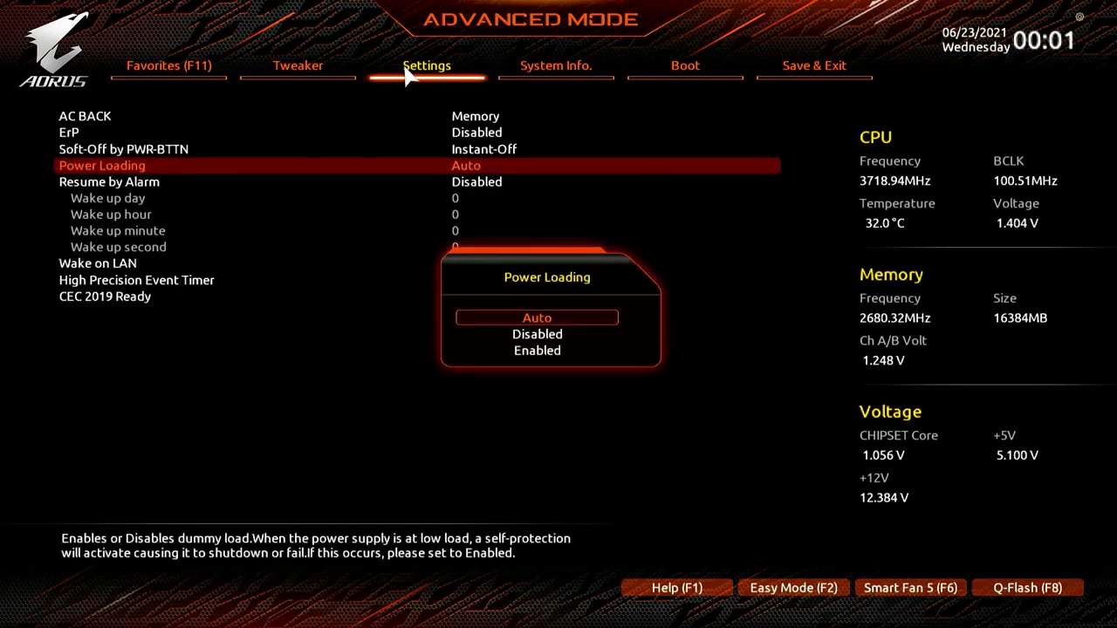
{"action": "key", "text": "Down"}
{"action": "key", "text": "Down"}
{"action": "key", "text": "Up"}
{"action": "key", "text": "Up"}
{"action": "key", "text": "Return"}
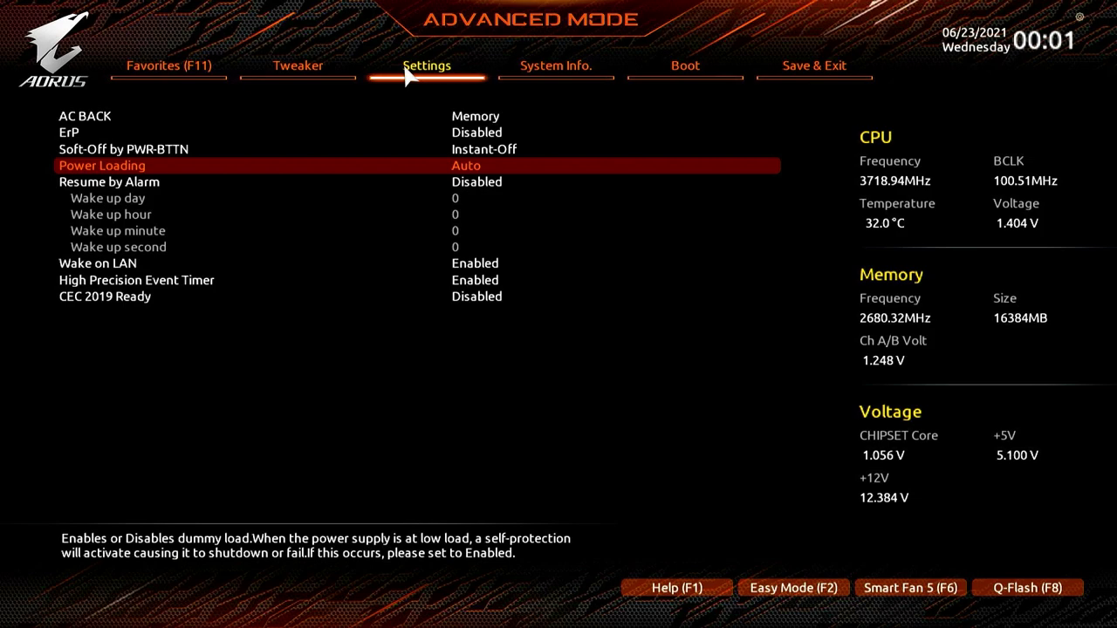
Enable Resume by Alarm, review the wake-up fields, then set it back to Disabled.
{"action": "key", "text": "Down"}
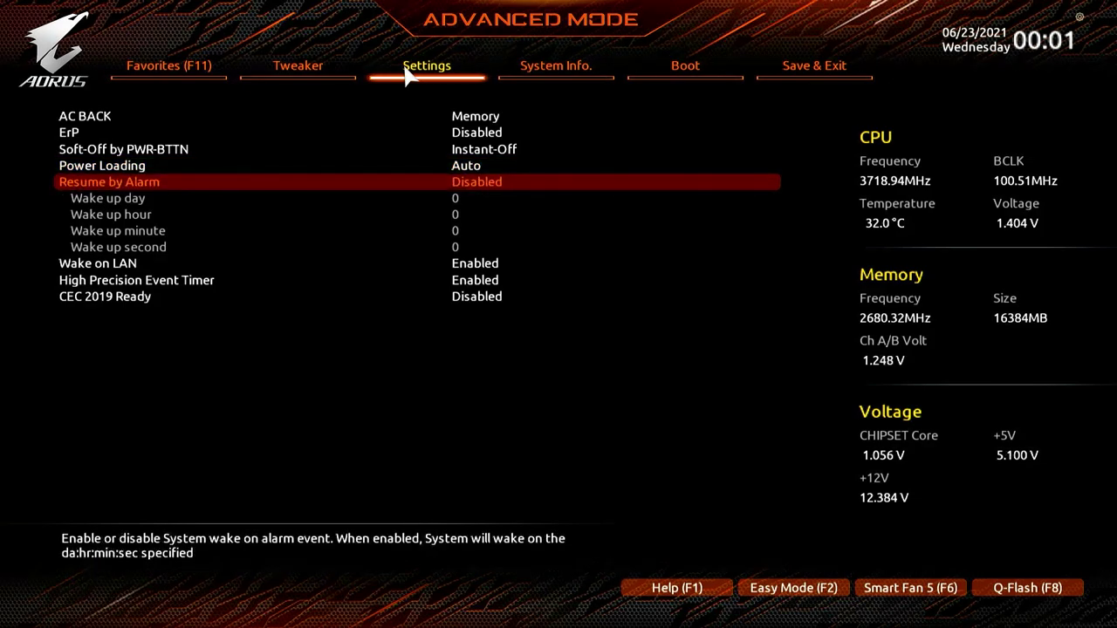
{"action": "key", "text": "Return"}
{"action": "key", "text": "Down"}
{"action": "key", "text": "Return"}
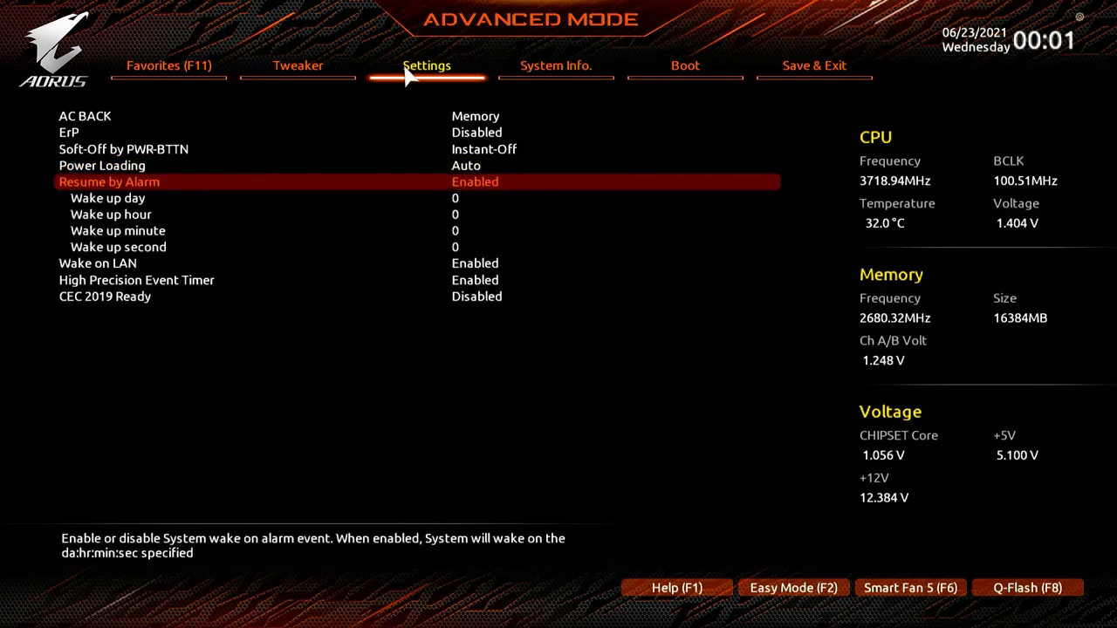
{"action": "key", "text": "Down"}
{"action": "key", "text": "Down"}
{"action": "key", "text": "Down"}
{"action": "key", "text": "Down"}
{"action": "key", "text": "Down"}
{"action": "key", "text": "Up"}
{"action": "key", "text": "Up"}
{"action": "key", "text": "Up"}
{"action": "key", "text": "Up"}
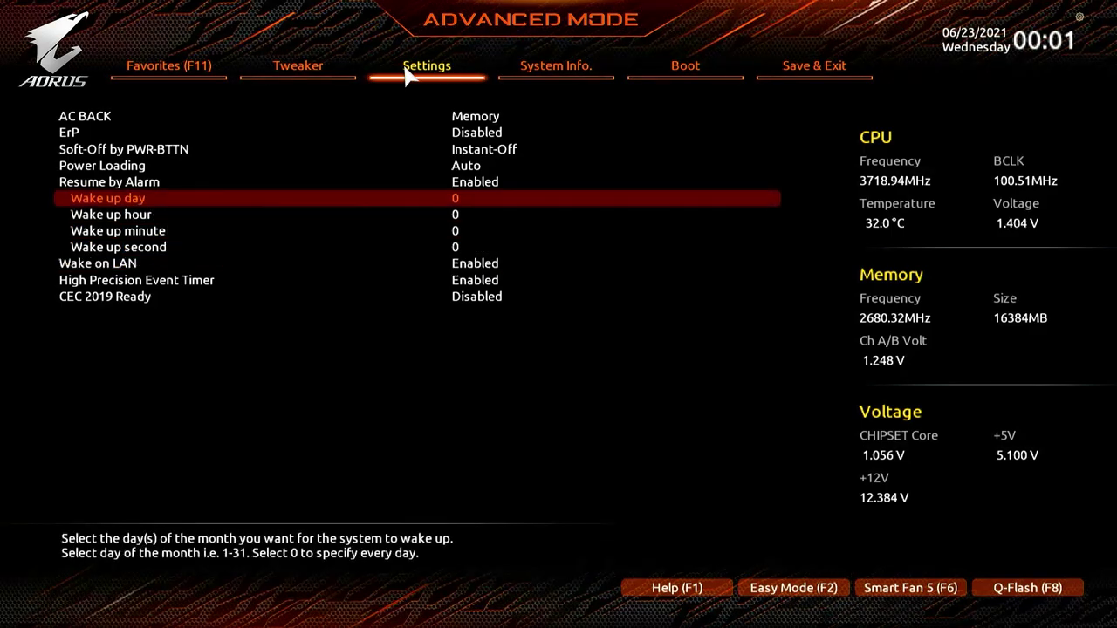
{"action": "key", "text": "Up"}
{"action": "key", "text": "Return"}
{"action": "key", "text": "Up"}
{"action": "key", "text": "Return"}
{"action": "key", "text": "Down"}
{"action": "key", "text": "Down"}
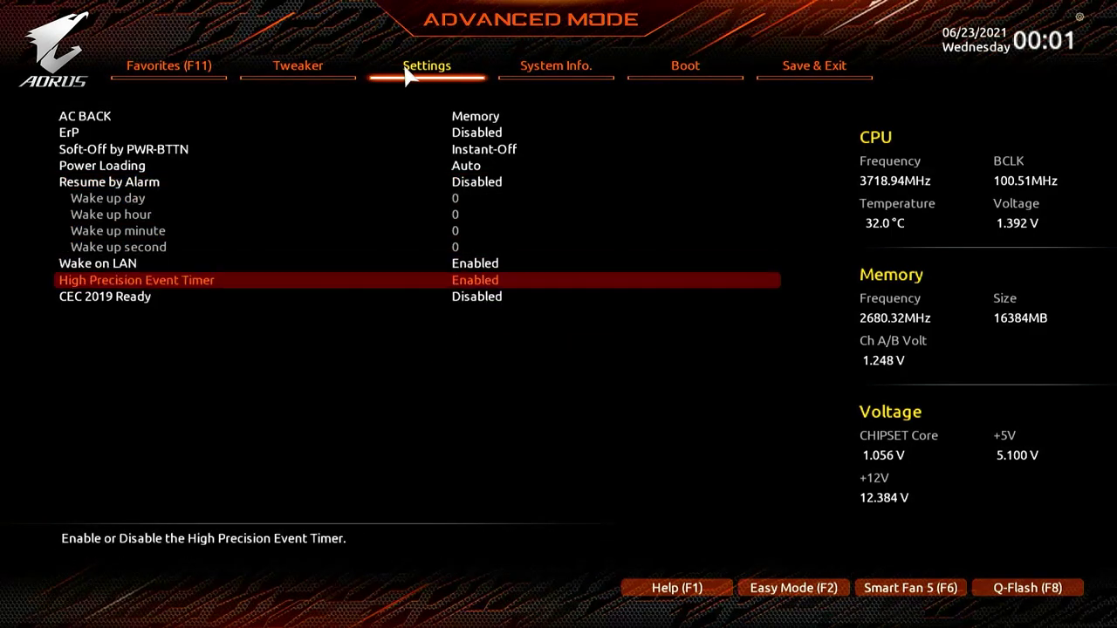
Move through Wake on LAN, High Precision Event Timer and CEC 2019 Ready settings.
{"action": "key", "text": "Up"}
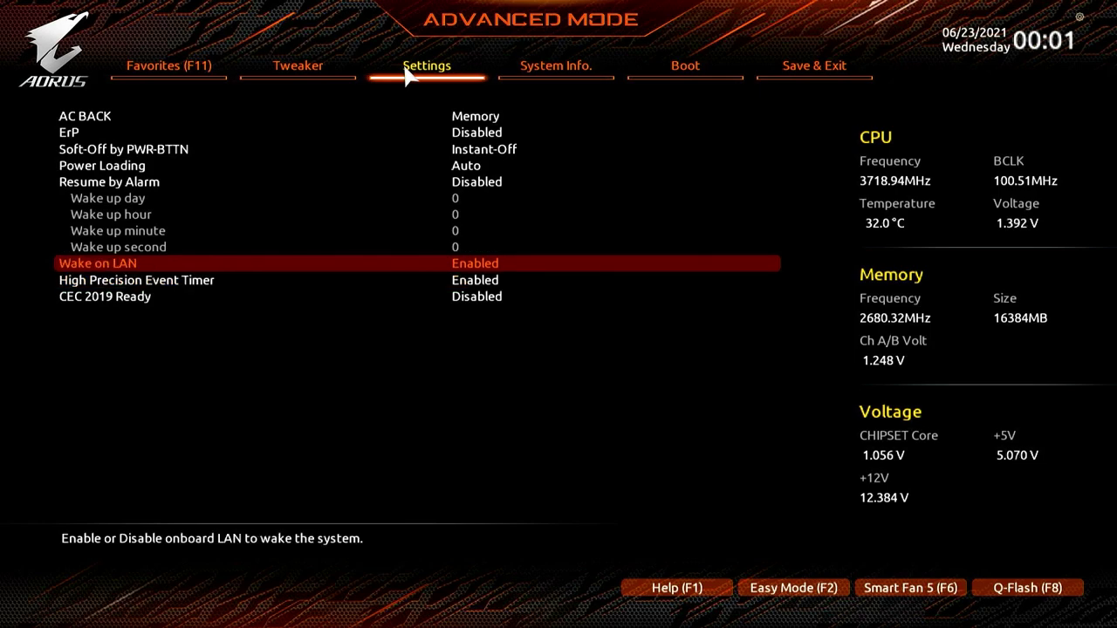
{"action": "key", "text": "Down"}
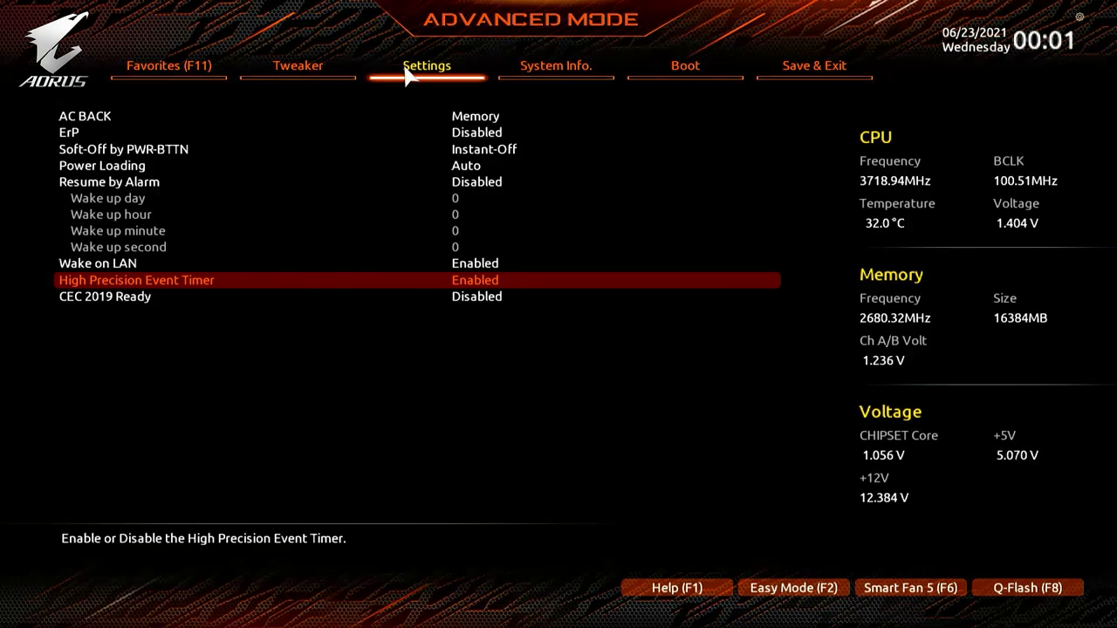
{"action": "key", "text": "Down"}
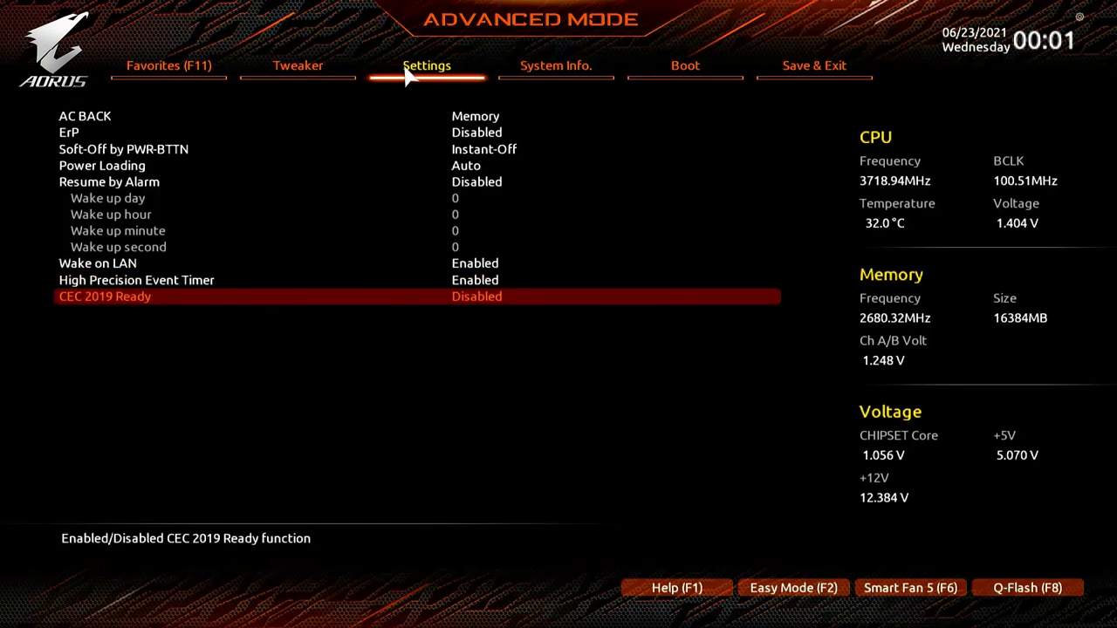
Return to the main Settings list and enter the IO Ports section.
{"action": "left_click", "coordinate": [409, 68]}
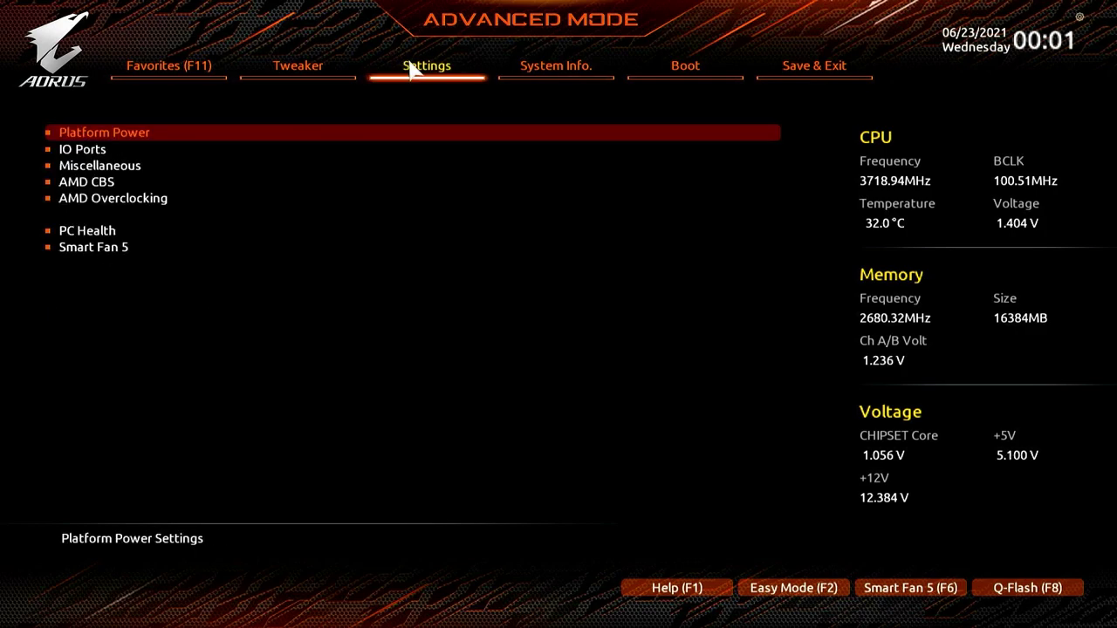
{"action": "key", "text": "Down"}
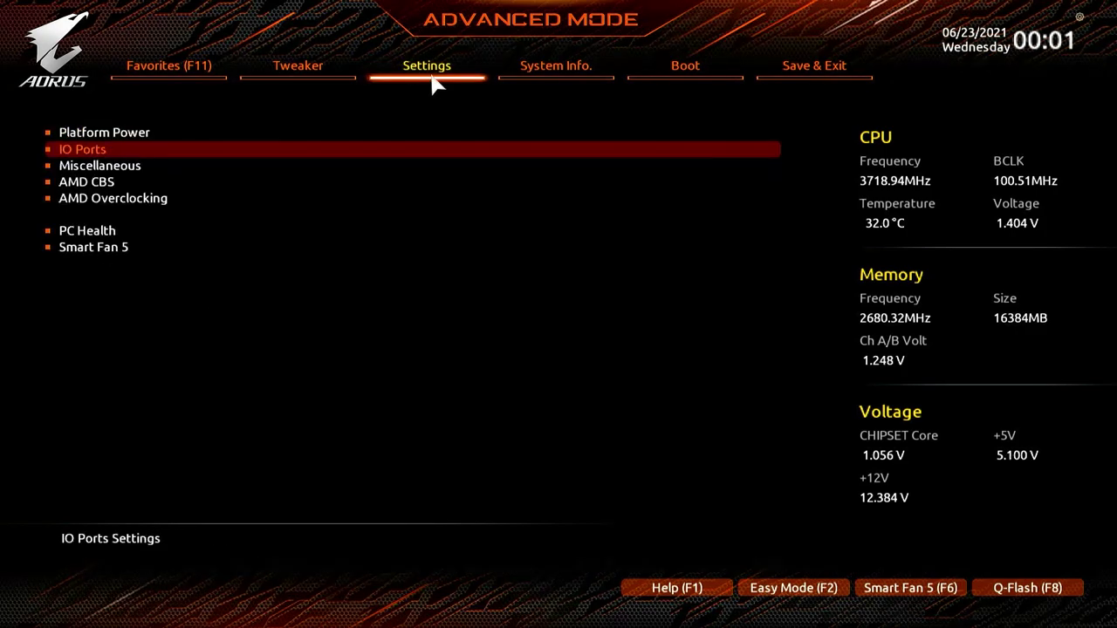
{"action": "key", "text": "Return"}
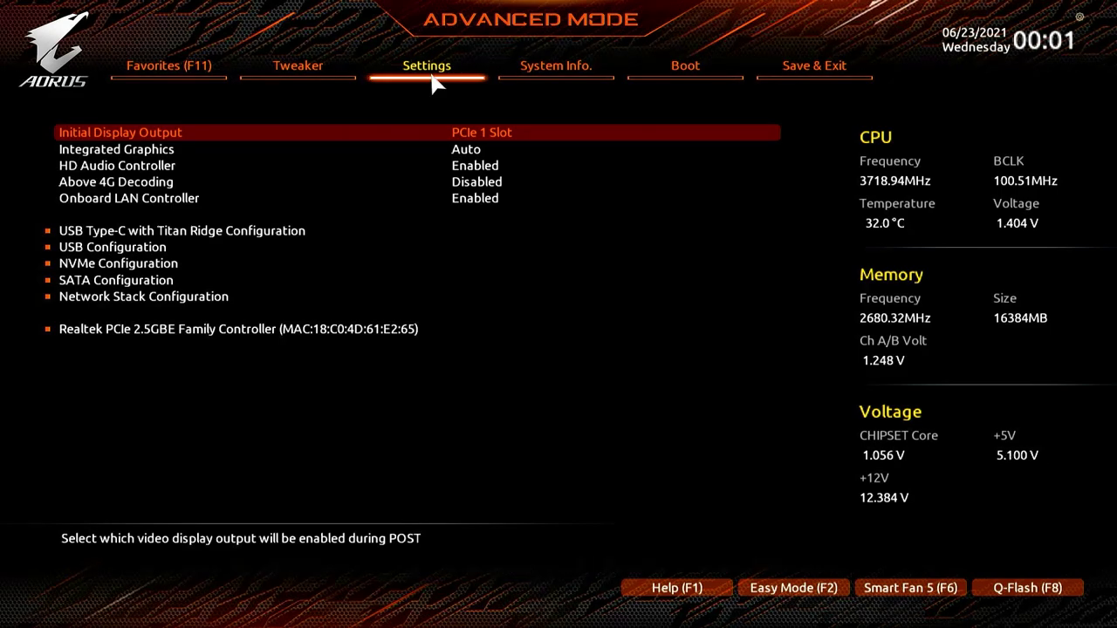
Change Initial Display Output from PCIe 1 Slot to IGD Video and recheck it.
{"action": "key", "text": "Down"}
{"action": "key", "text": "Up"}
{"action": "key", "text": "Return"}
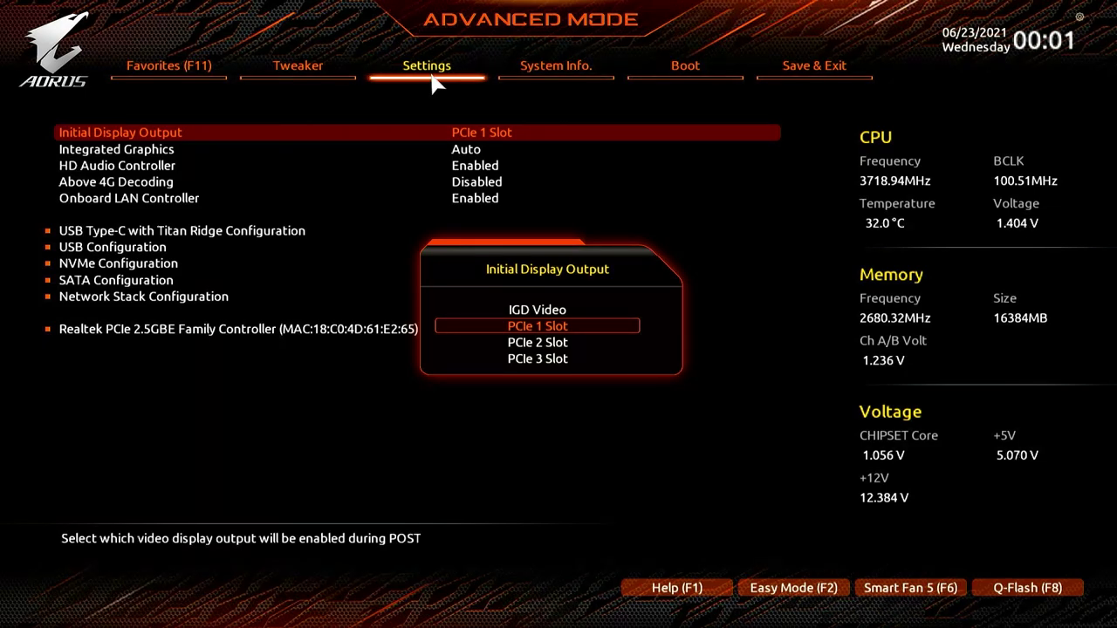
{"action": "key", "text": "Up"}
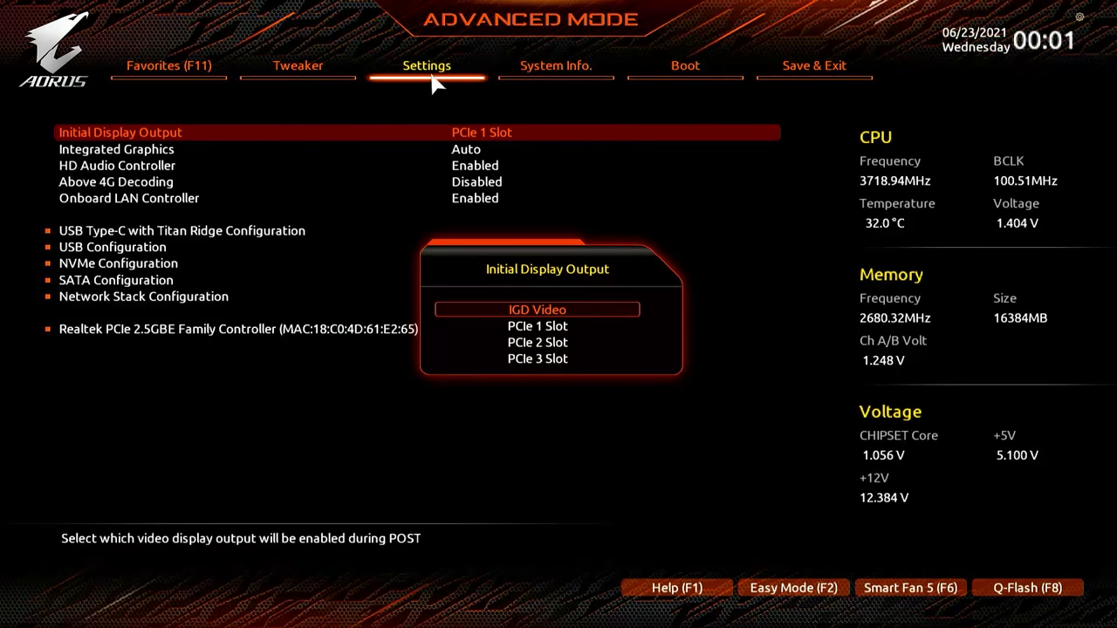
{"action": "key", "text": "Down"}
{"action": "key", "text": "Down"}
{"action": "key", "text": "Down"}
{"action": "key", "text": "Up"}
{"action": "key", "text": "Up"}
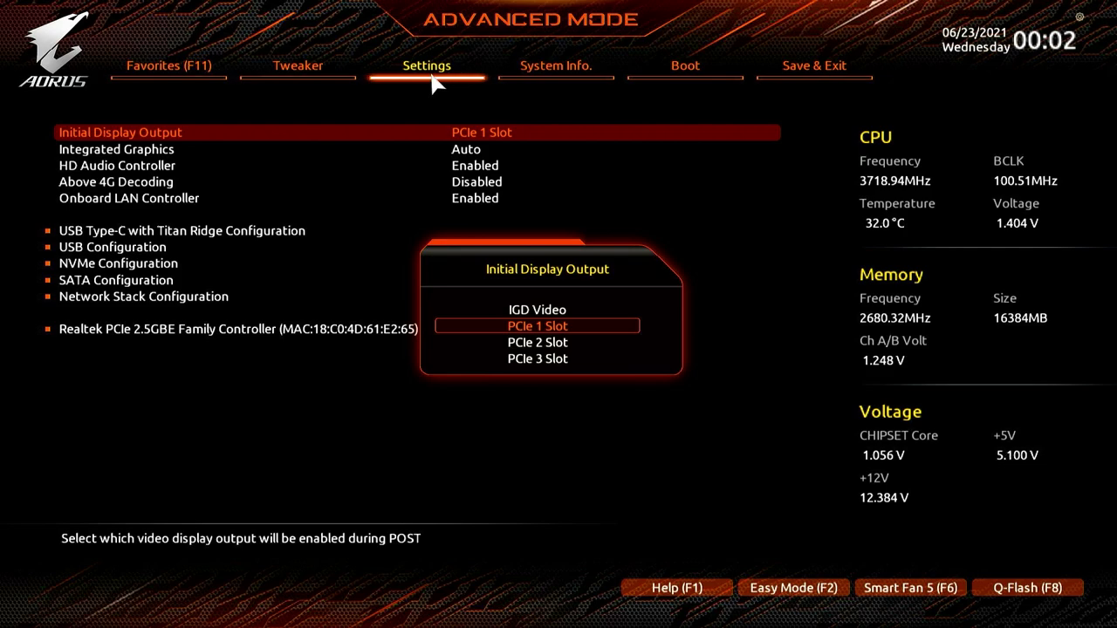
{"action": "key", "text": "Escape"}
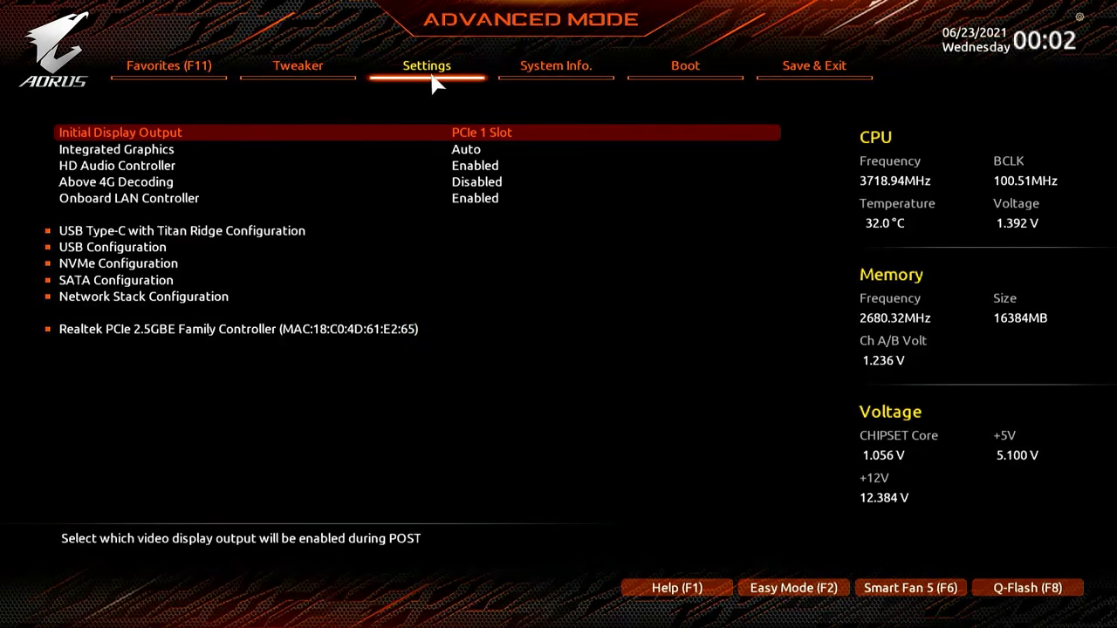
{"action": "key", "text": "Return"}
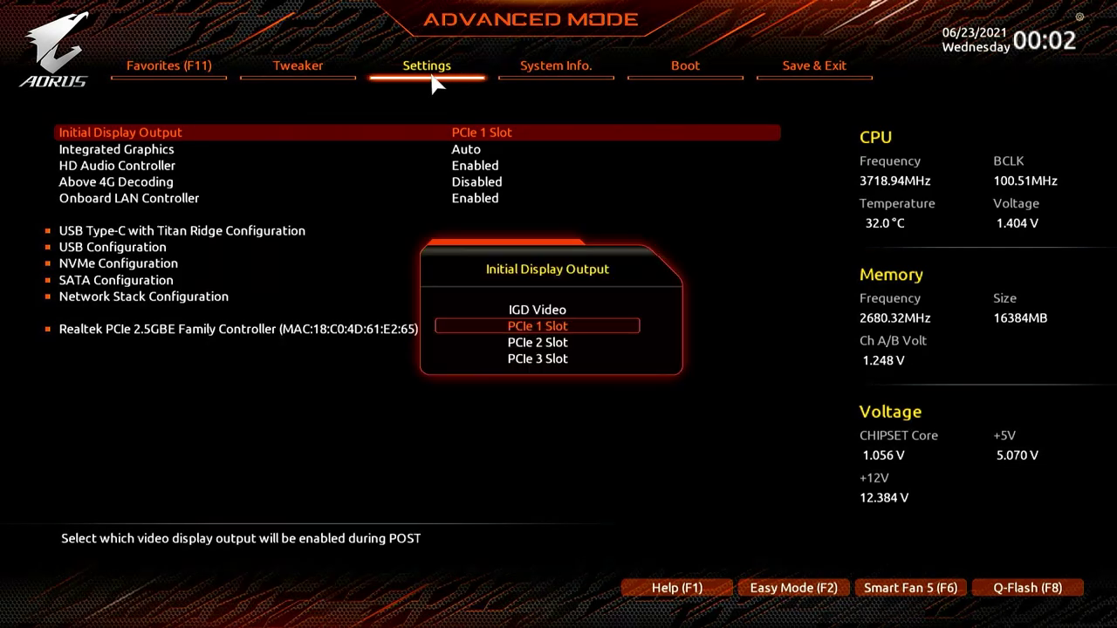
{"action": "key", "text": "Up"}
{"action": "key", "text": "Return"}
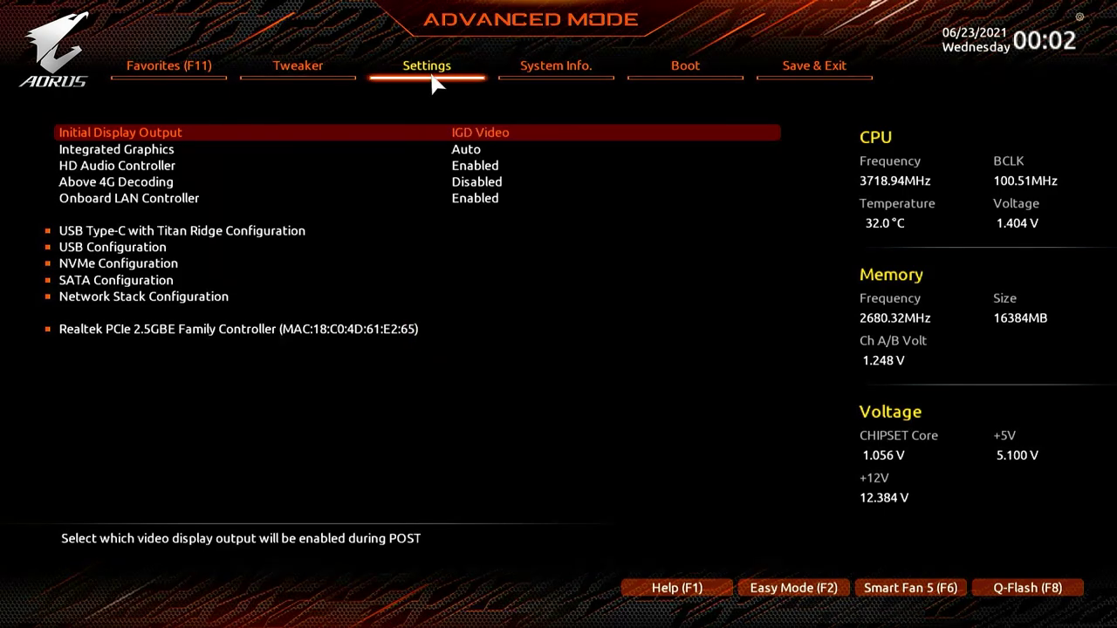
{"action": "key", "text": "Return"}
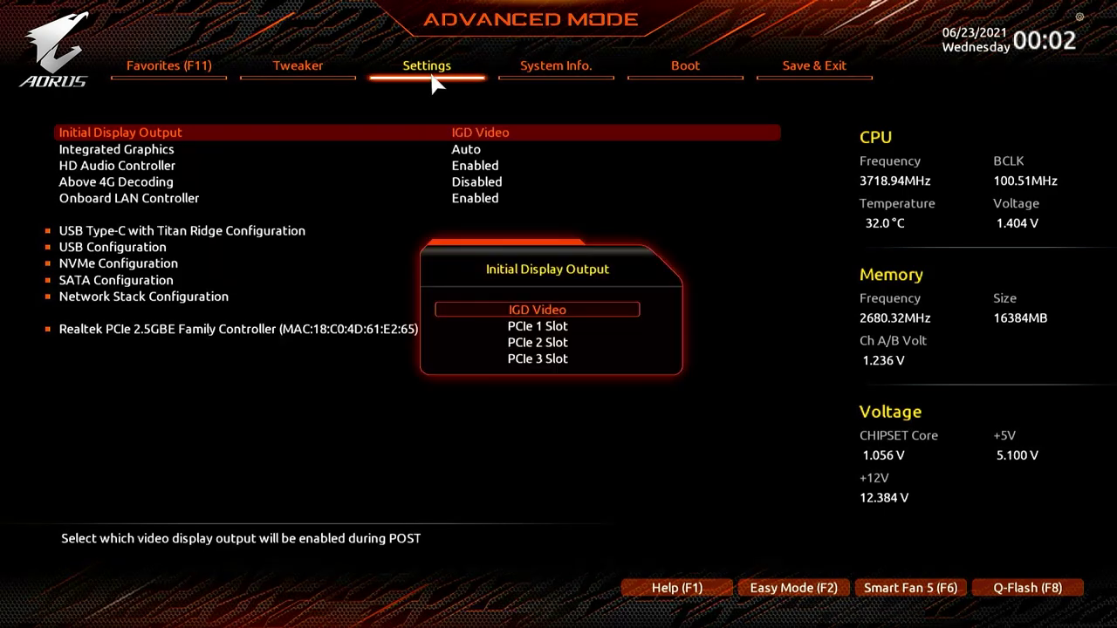
Leave Integrated Graphics at Auto after previewing the Forces and Disabled options.
{"action": "key", "text": "Escape"}
{"action": "key", "text": "Down"}
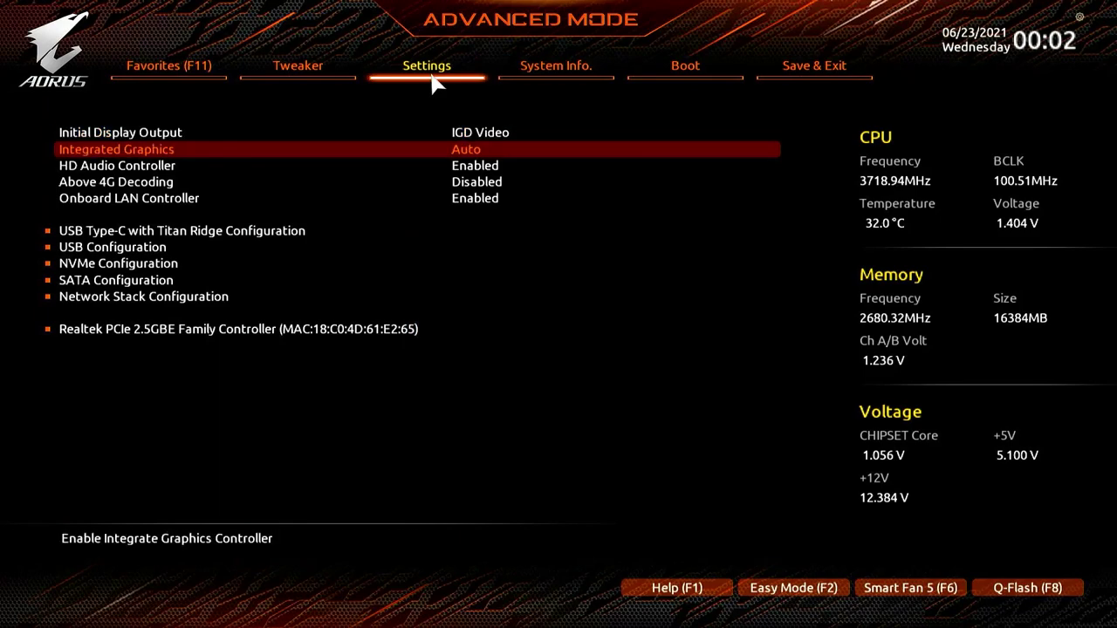
{"action": "key", "text": "Return"}
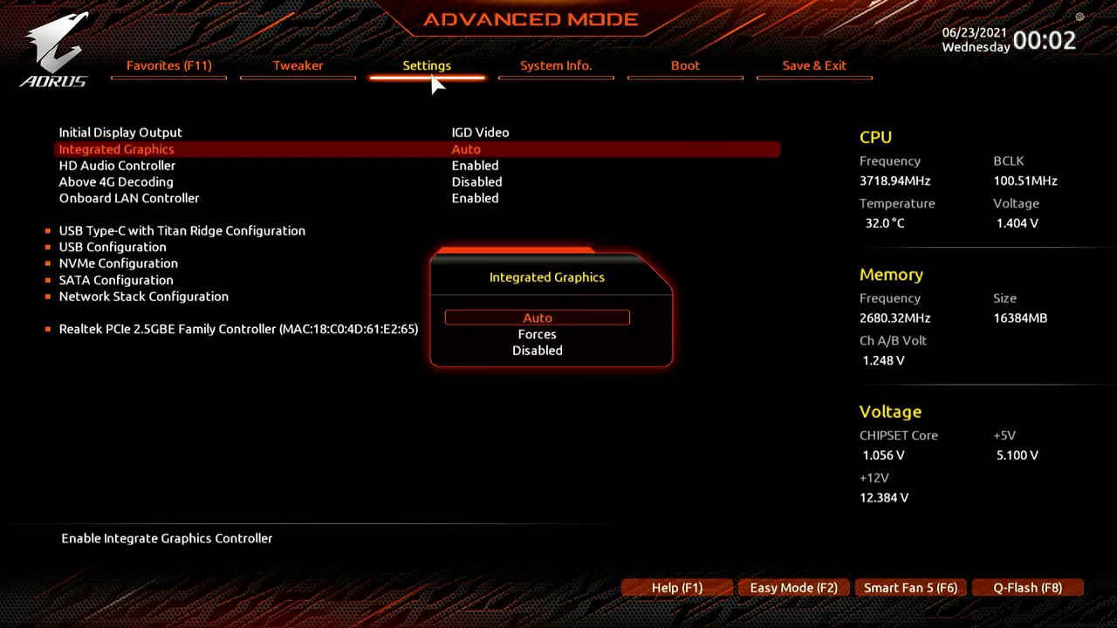
{"action": "key", "text": "Down"}
{"action": "key", "text": "Down"}
{"action": "key", "text": "Up"}
{"action": "key", "text": "Up"}
{"action": "key", "text": "Escape"}
Keep HD Audio Controller Enabled after previewing the disable option.
{"action": "key", "text": "Down"}
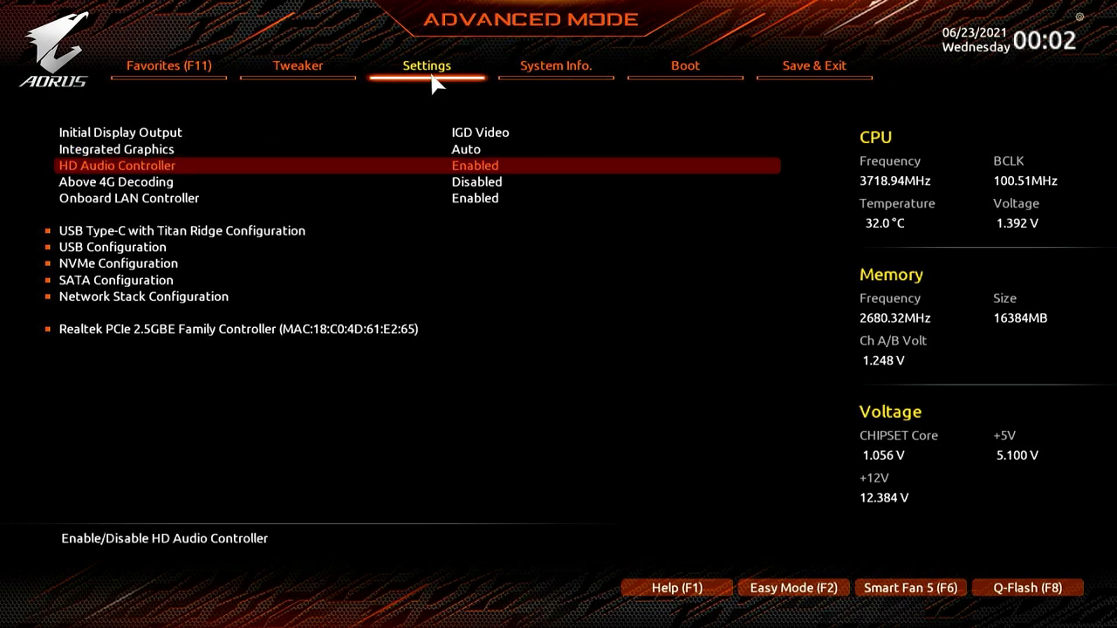
{"action": "key", "text": "Return"}
{"action": "key", "text": "Up"}
{"action": "key", "text": "Down"}
{"action": "key", "text": "Escape"}
{"action": "key", "text": "Down"}
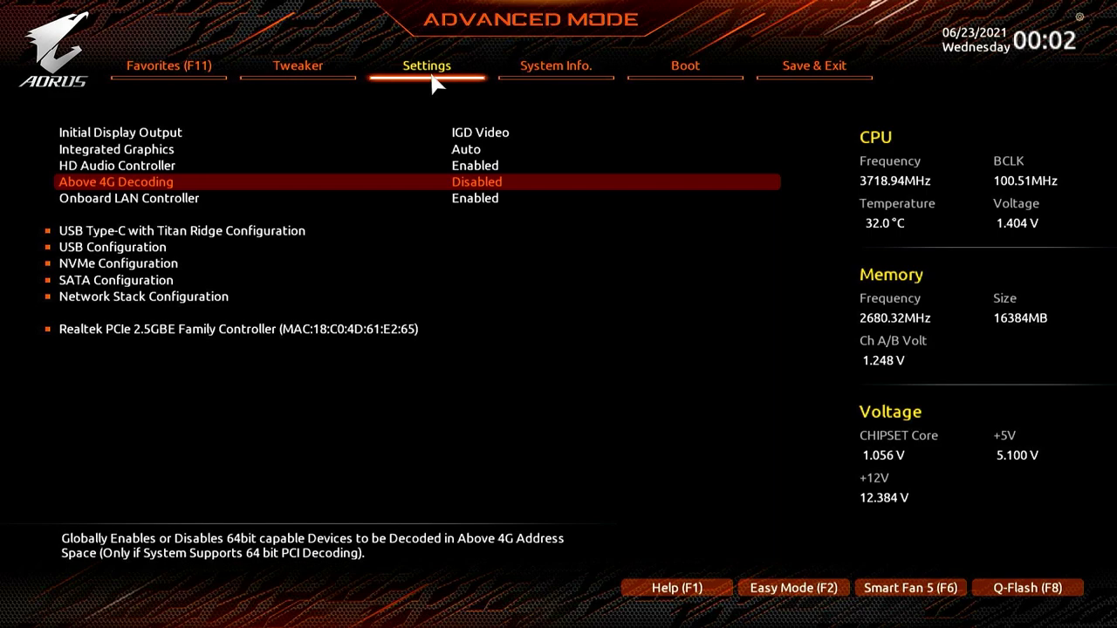
Switch Above 4G Decoding from Disabled to Enabled, then move down to Titan Ridge Configuration.
{"action": "key", "text": "Down"}
{"action": "key", "text": "Up"}
{"action": "key", "text": "Return"}
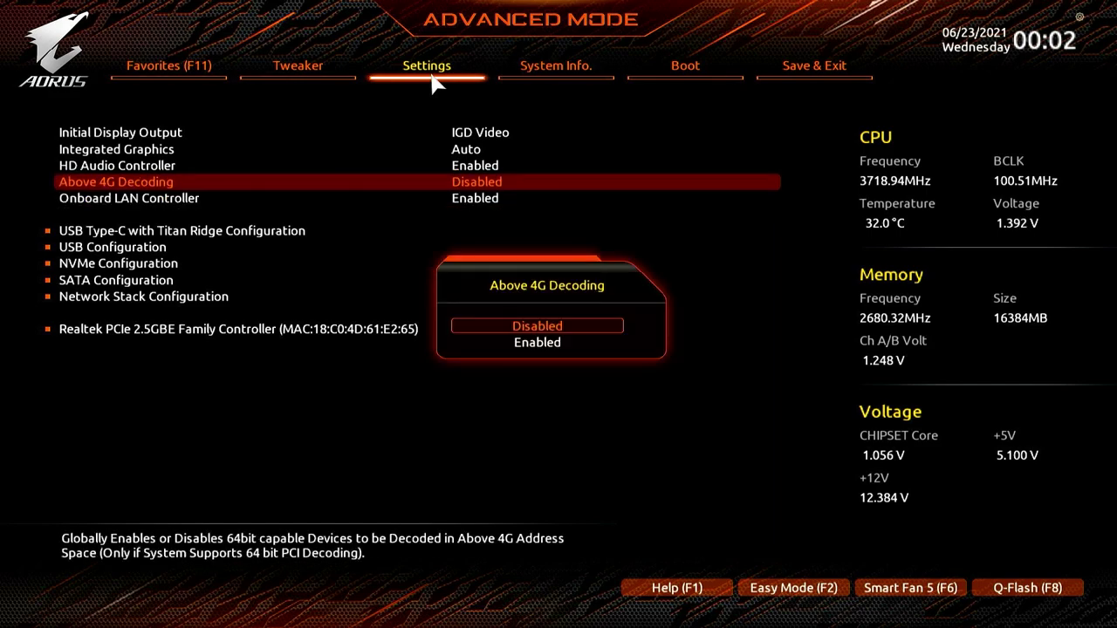
{"action": "key", "text": "Down"}
{"action": "key", "text": "Return"}
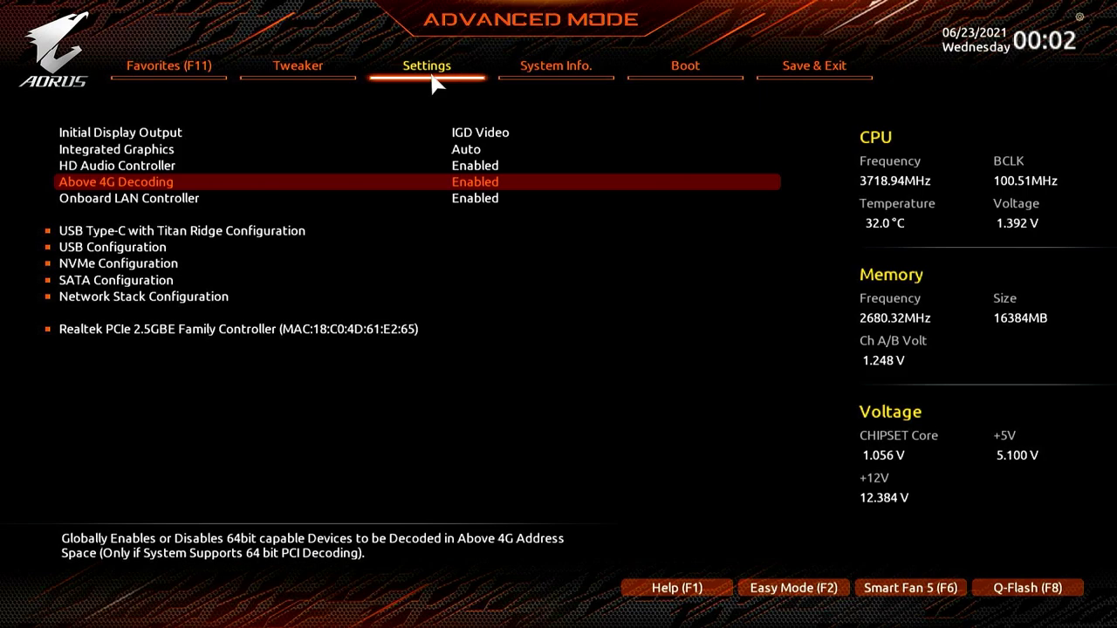
{"action": "key", "text": "Down"}
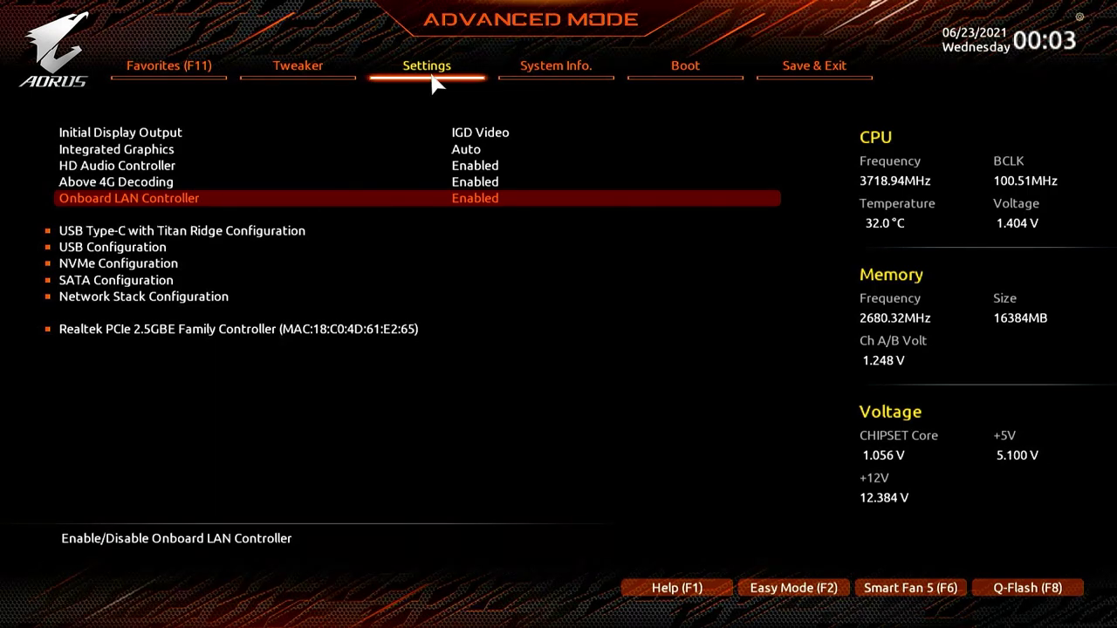
{"action": "key", "text": "Down"}
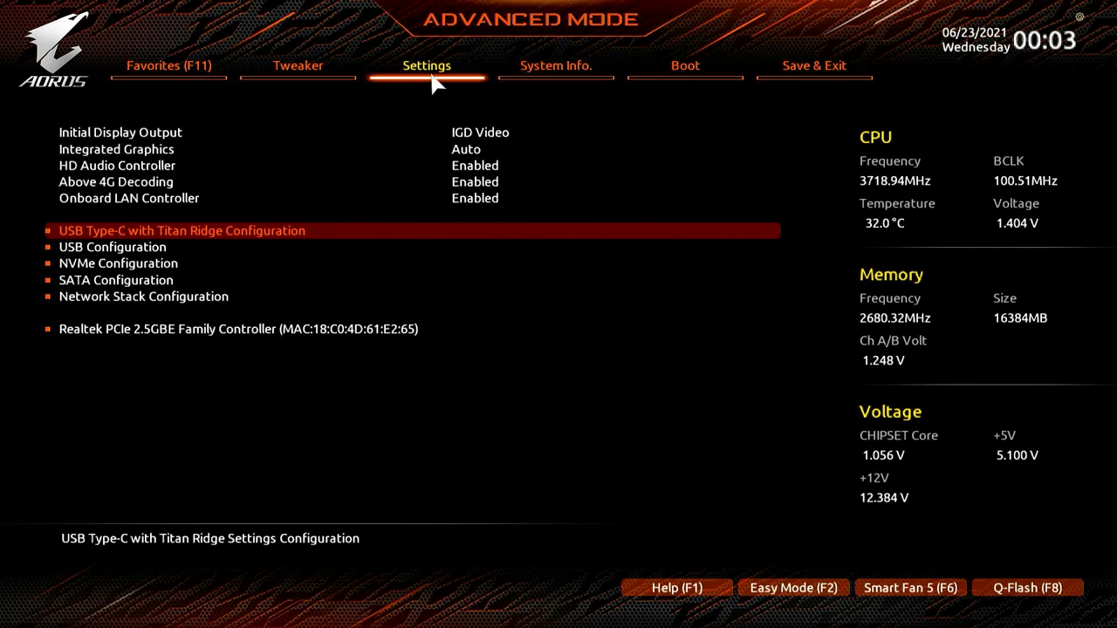
Review the USB Type-C with Titan Ridge settings, including Security Level and Prefetch Memory Allocation.
{"action": "key", "text": "Return"}
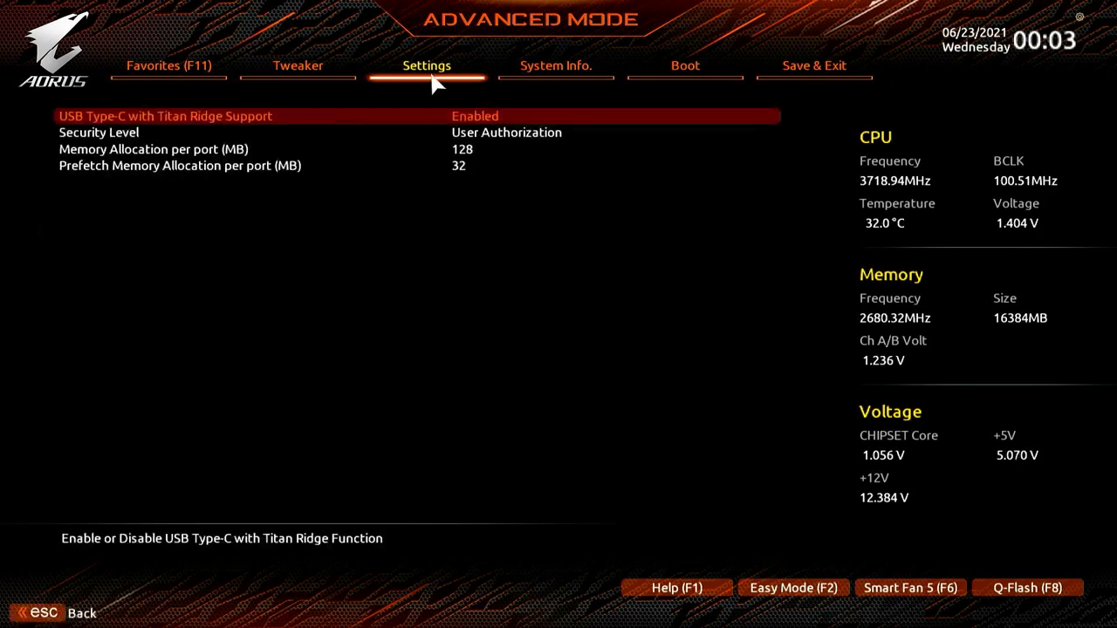
{"action": "key", "text": "Down"}
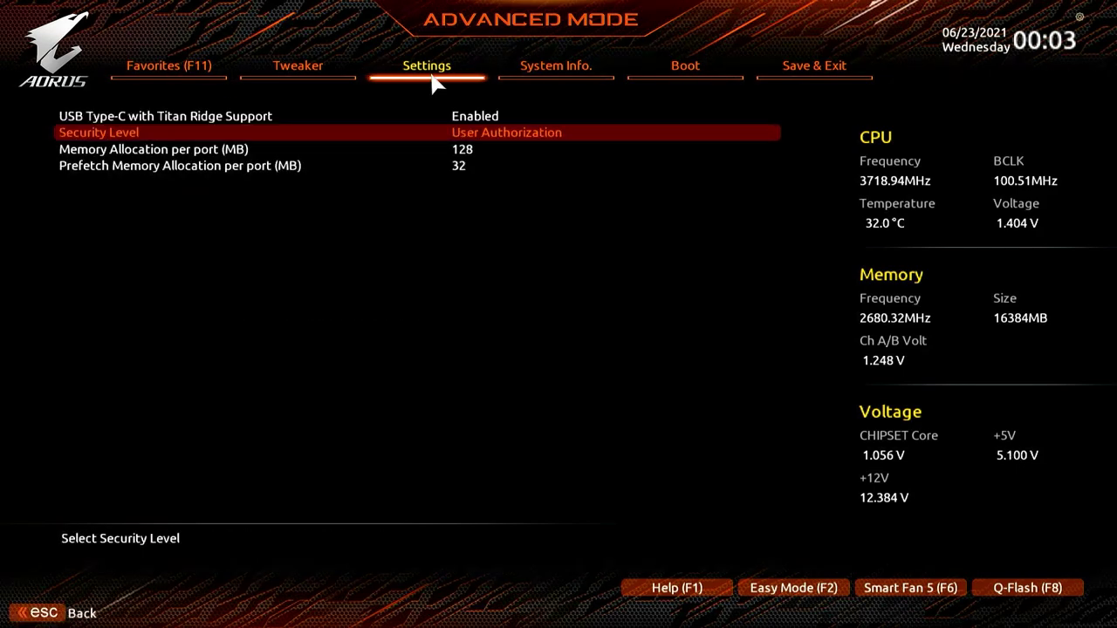
{"action": "key", "text": "Down"}
{"action": "key", "text": "Down"}
{"action": "key", "text": "Up"}
{"action": "key", "text": "Up"}
{"action": "key", "text": "Up"}
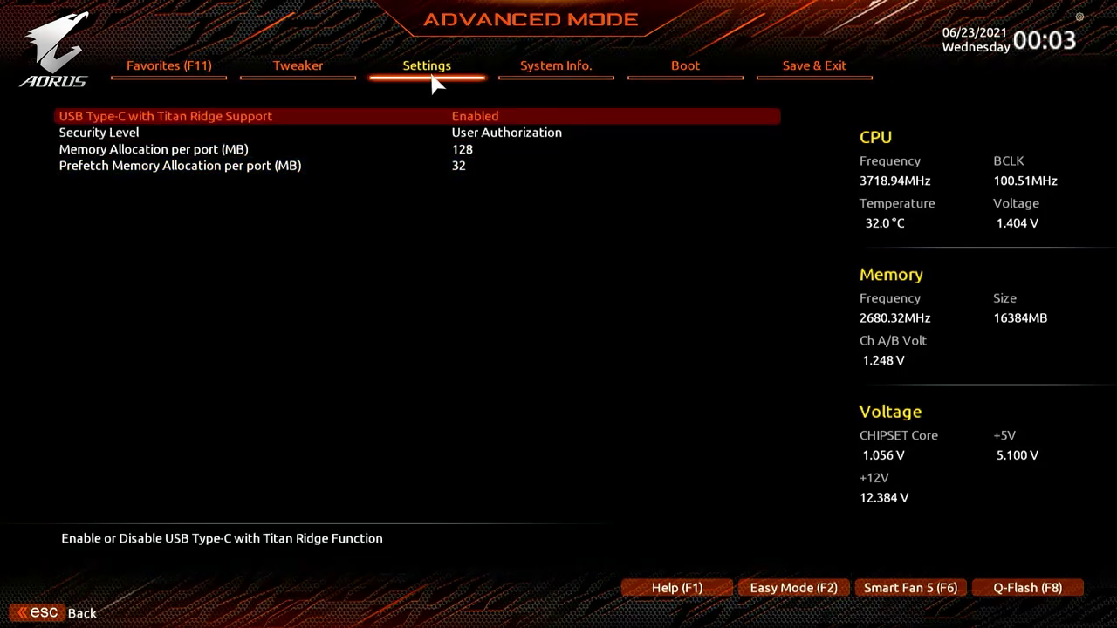
{"action": "key", "text": "Escape"}
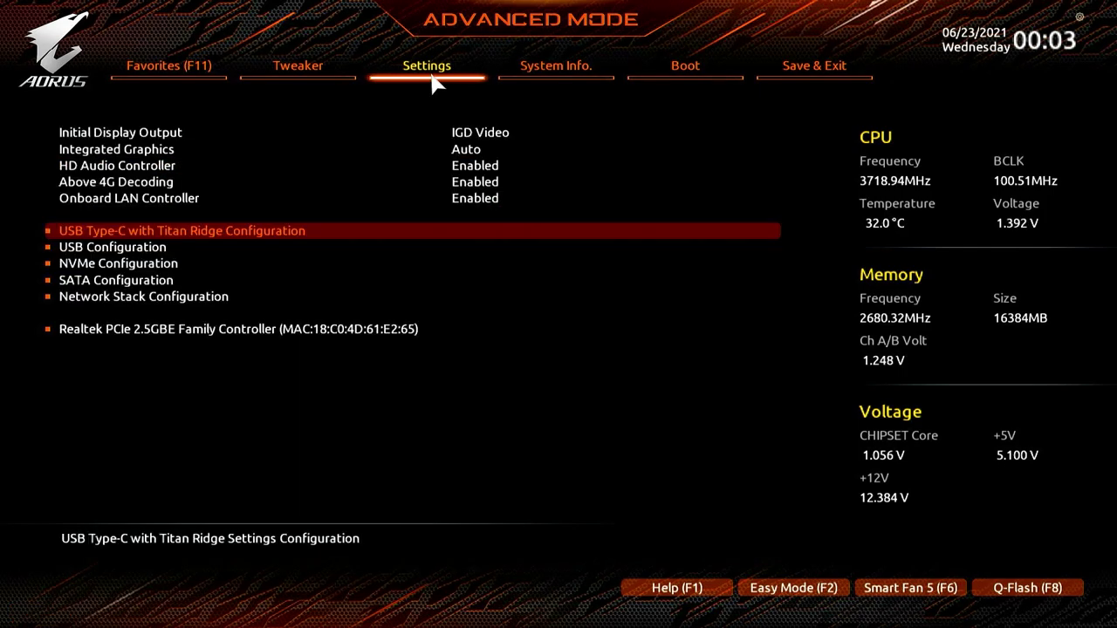
Review USB Configuration: Legacy USB Support, XHCI Hand-off and Port 60/64 Emulation, unchanged.
{"action": "key", "text": "Down"}
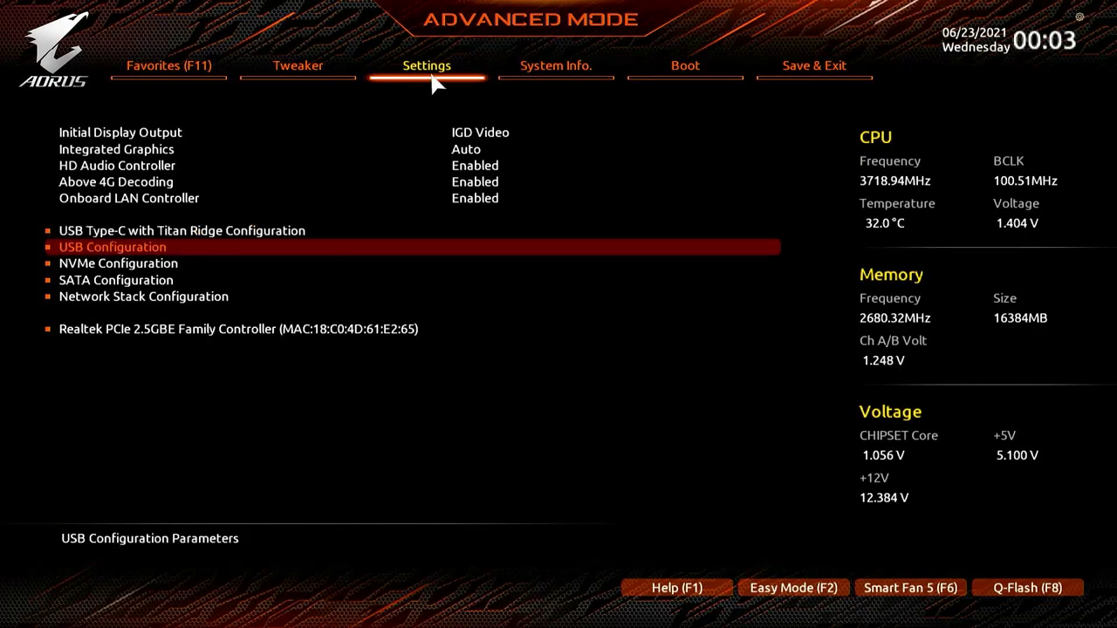
{"action": "key", "text": "Return"}
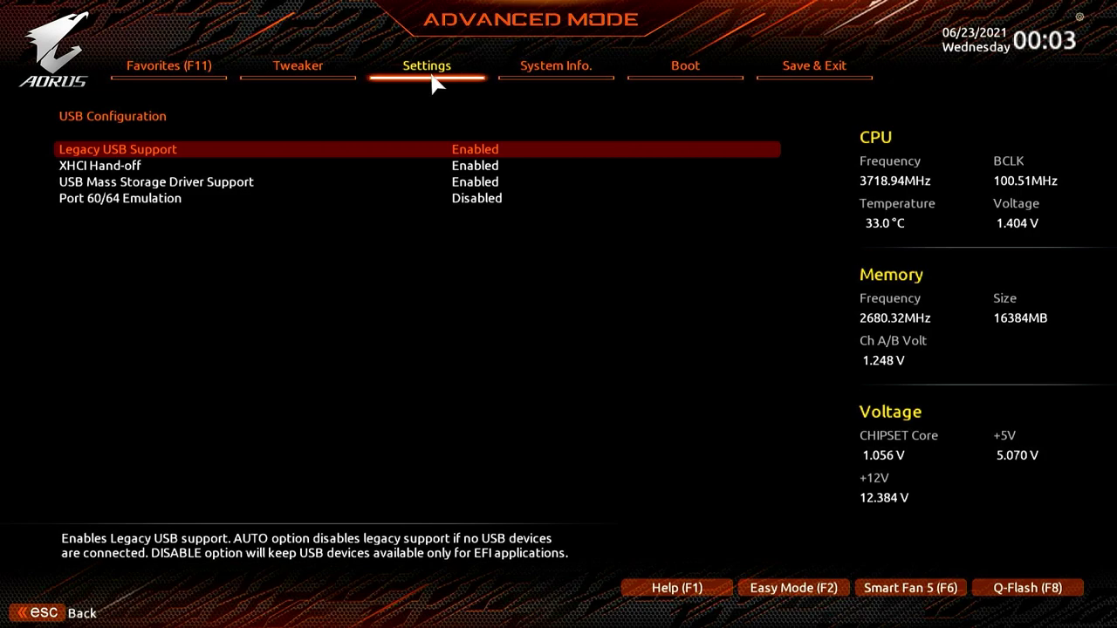
{"action": "key", "text": "Down"}
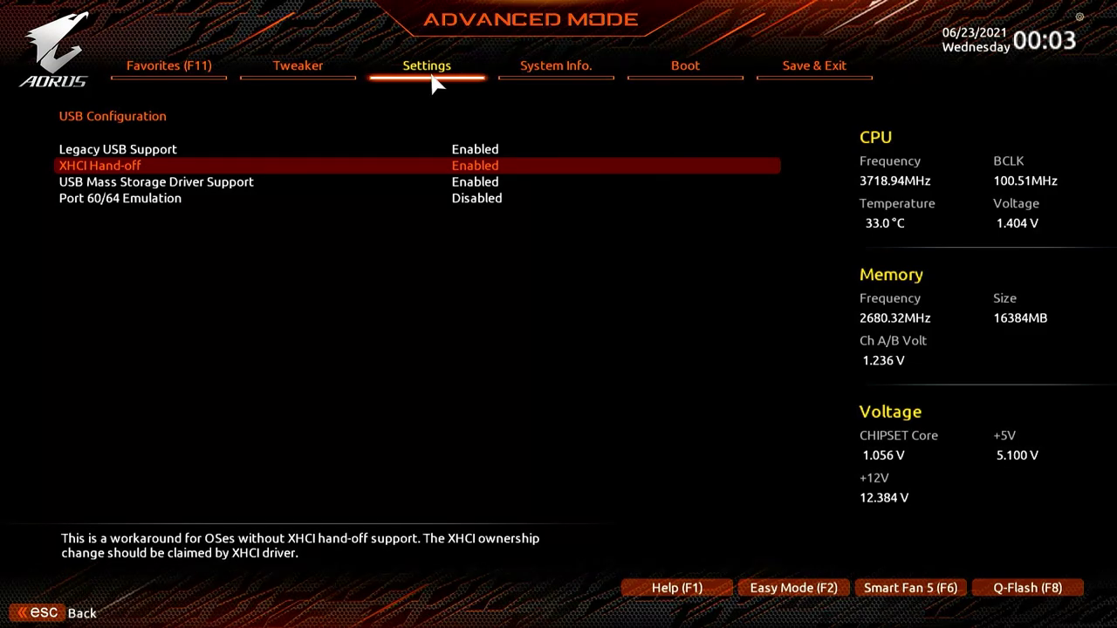
{"action": "key", "text": "Up"}
{"action": "key", "text": "Down"}
{"action": "key", "text": "Up"}
{"action": "key", "text": "Down"}
{"action": "key", "text": "Up"}
{"action": "key", "text": "Down"}
{"action": "key", "text": "Down"}
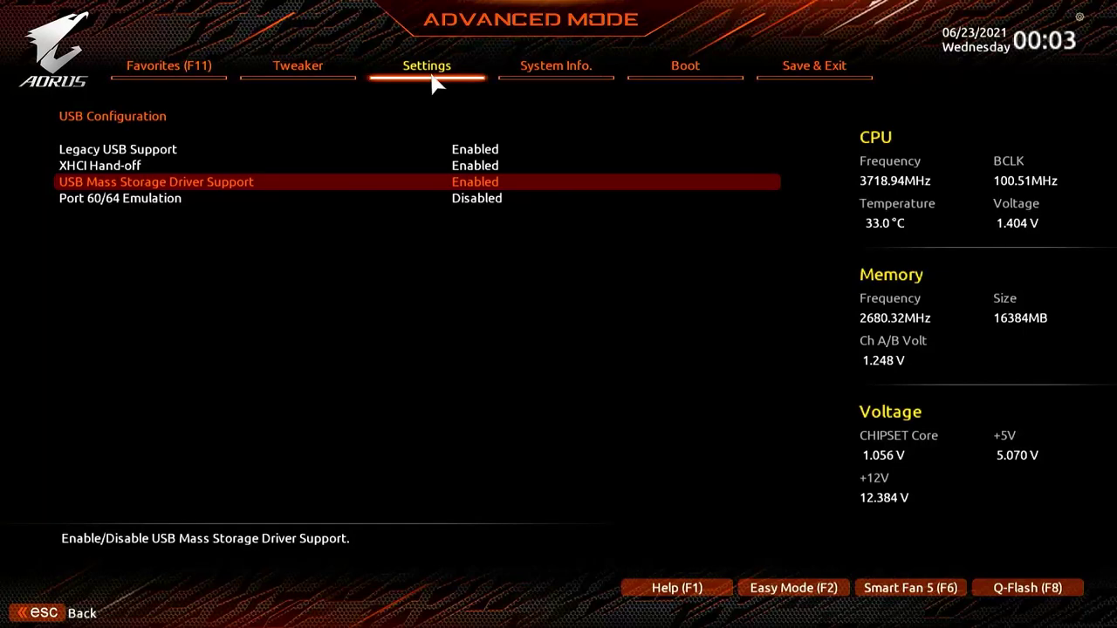
{"action": "key", "text": "Down"}
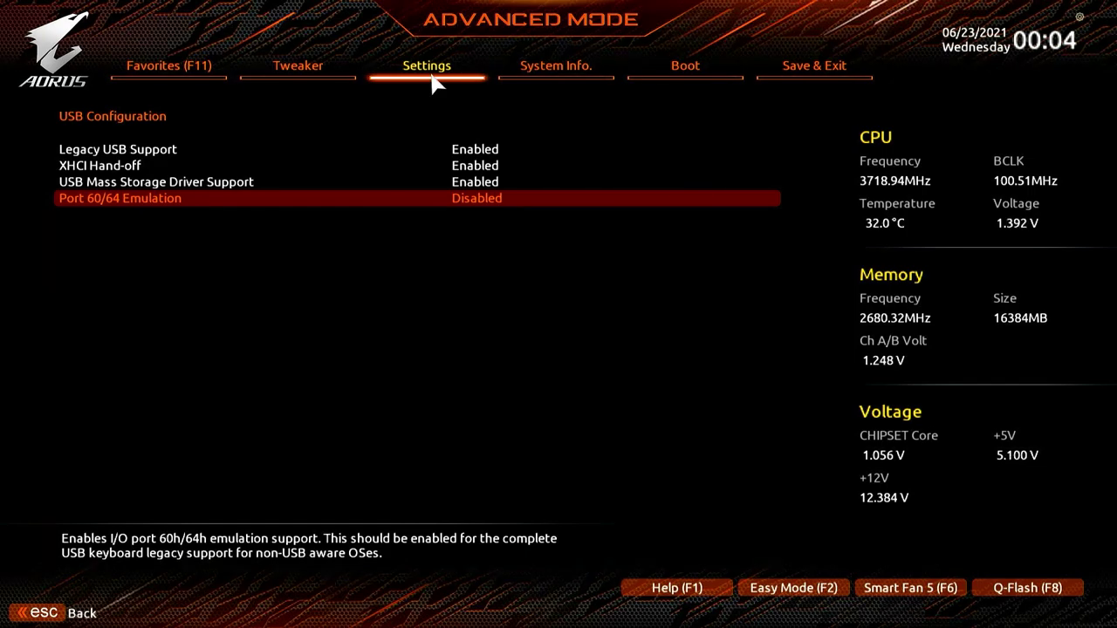
{"action": "key", "text": "Escape"}
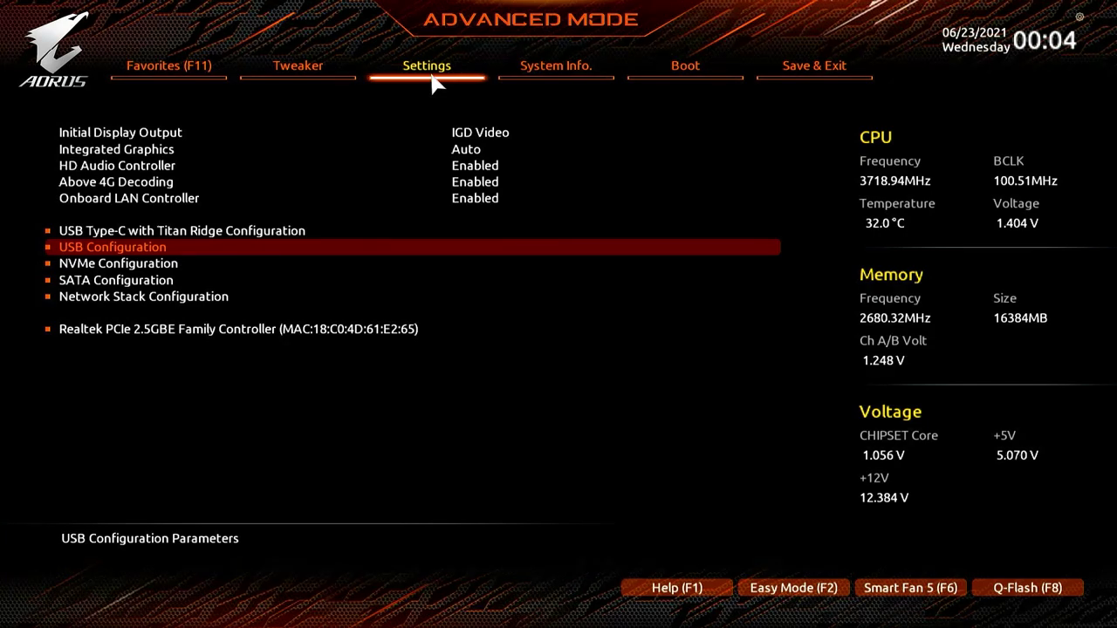
View the NVMe Configuration page and return to the IO Ports list.
{"action": "key", "text": "Down"}
{"action": "key", "text": "Return"}
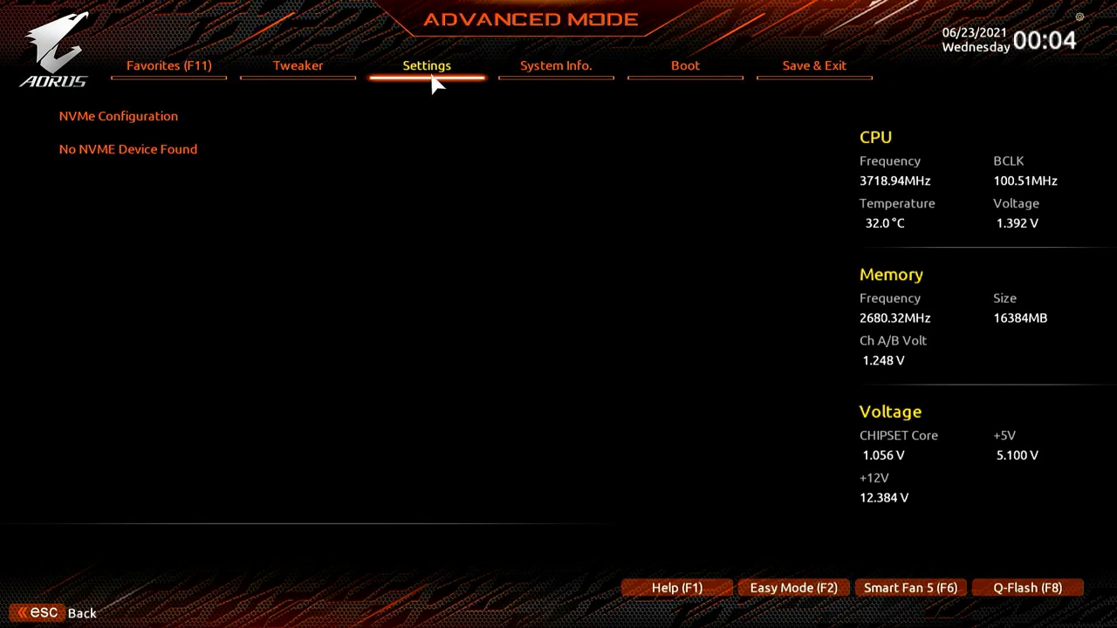
{"action": "key", "text": "Escape"}
{"action": "key", "text": "Down"}
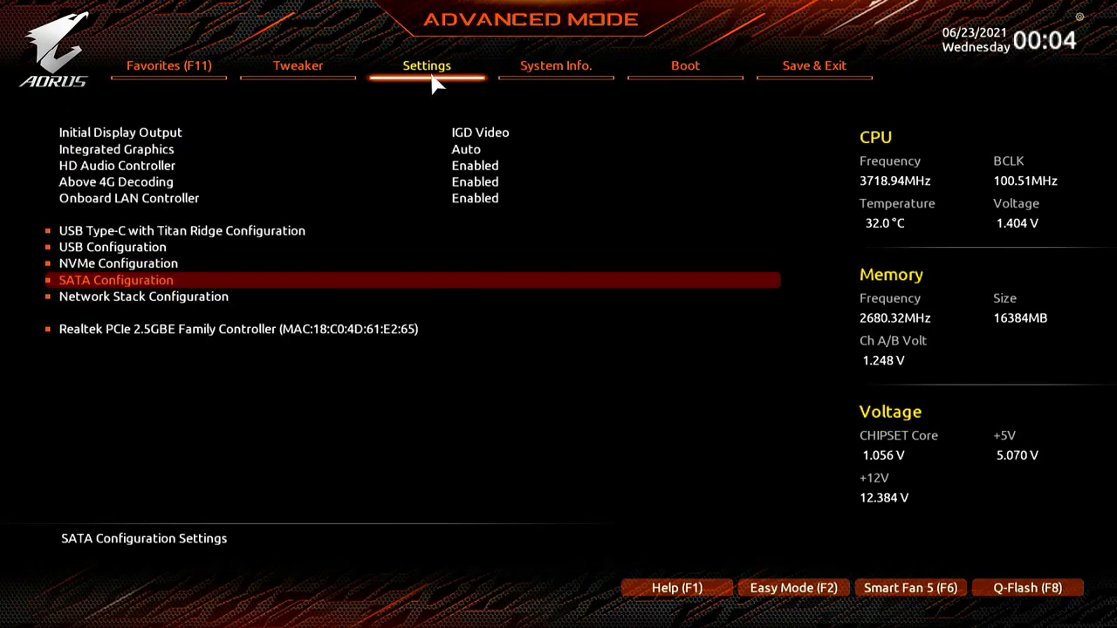
{"action": "key", "text": "Return"}
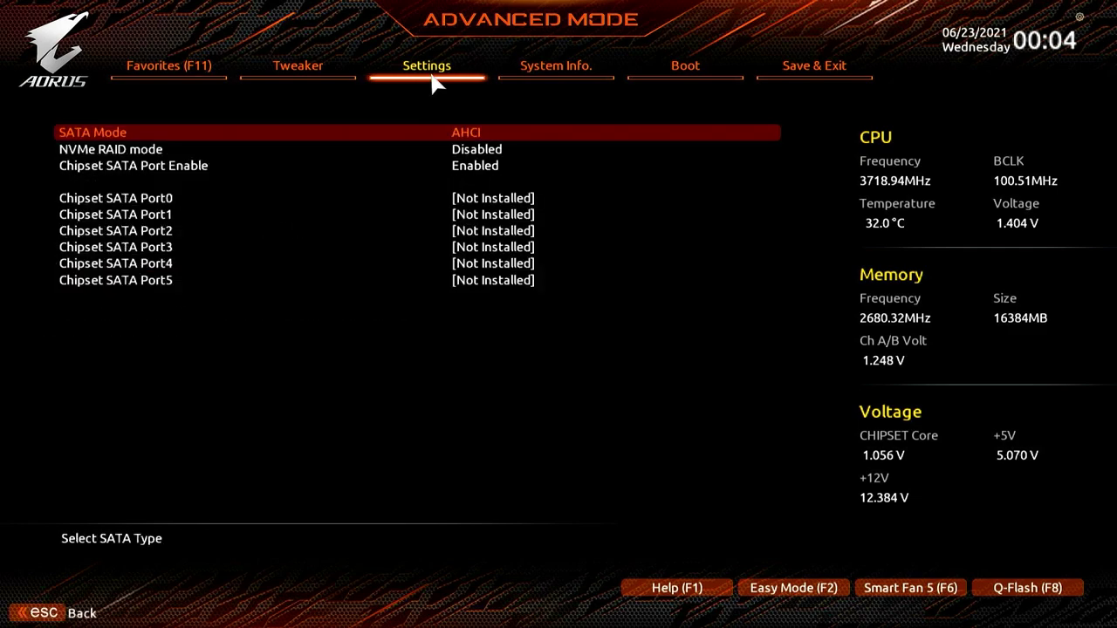
{"action": "key", "text": "Down"}
{"action": "key", "text": "Down"}
{"action": "key", "text": "Down"}
{"action": "key", "text": "Down"}
{"action": "key", "text": "Down"}
{"action": "key", "text": "Up"}
{"action": "key", "text": "Up"}
{"action": "key", "text": "Return"}
{"action": "key", "text": "Down"}
{"action": "key", "text": "Up"}
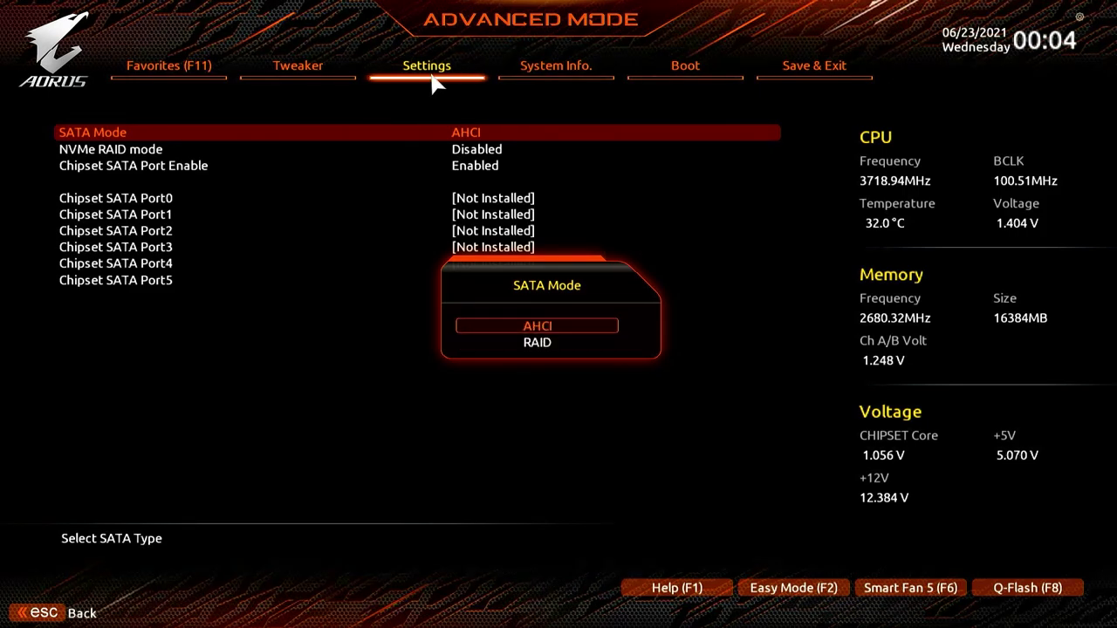
{"action": "key", "text": "Return"}
{"action": "key", "text": "Down"}
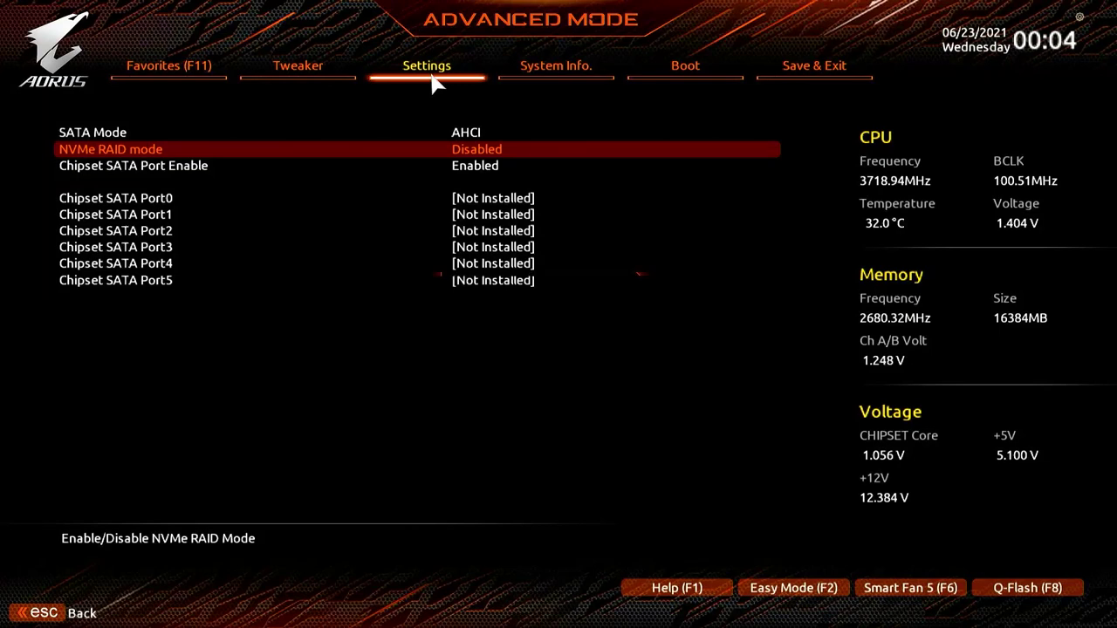
{"action": "key", "text": "Return"}
{"action": "key", "text": "Down"}
{"action": "key", "text": "Up"}
{"action": "key", "text": "Return"}
{"action": "key", "text": "Down"}
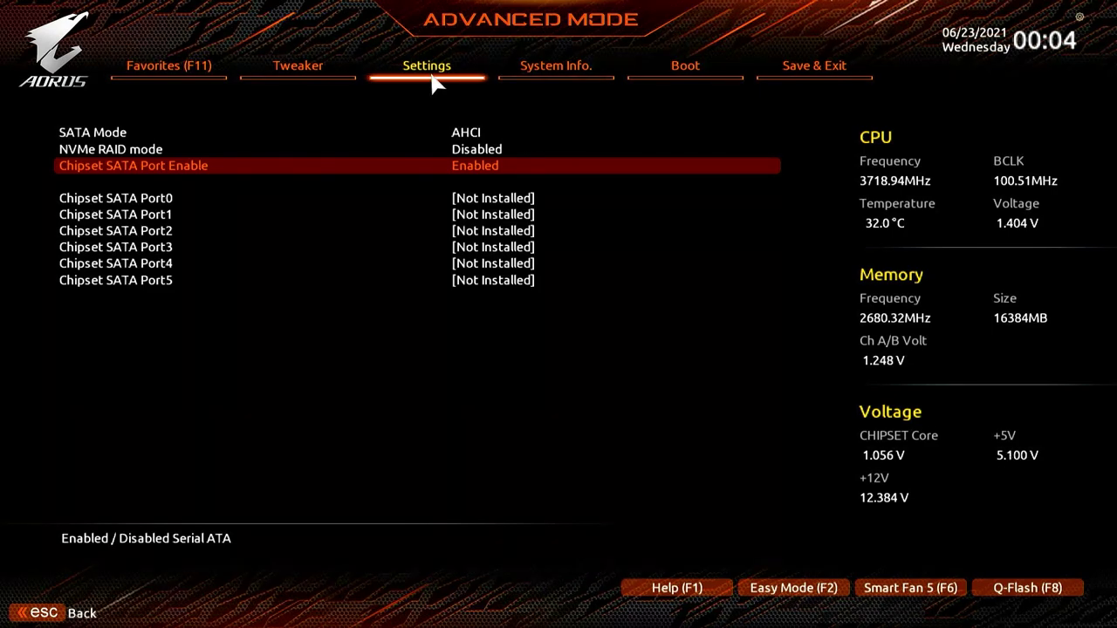
{"action": "key", "text": "Up"}
{"action": "key", "text": "Up"}
{"action": "key", "text": "Down"}
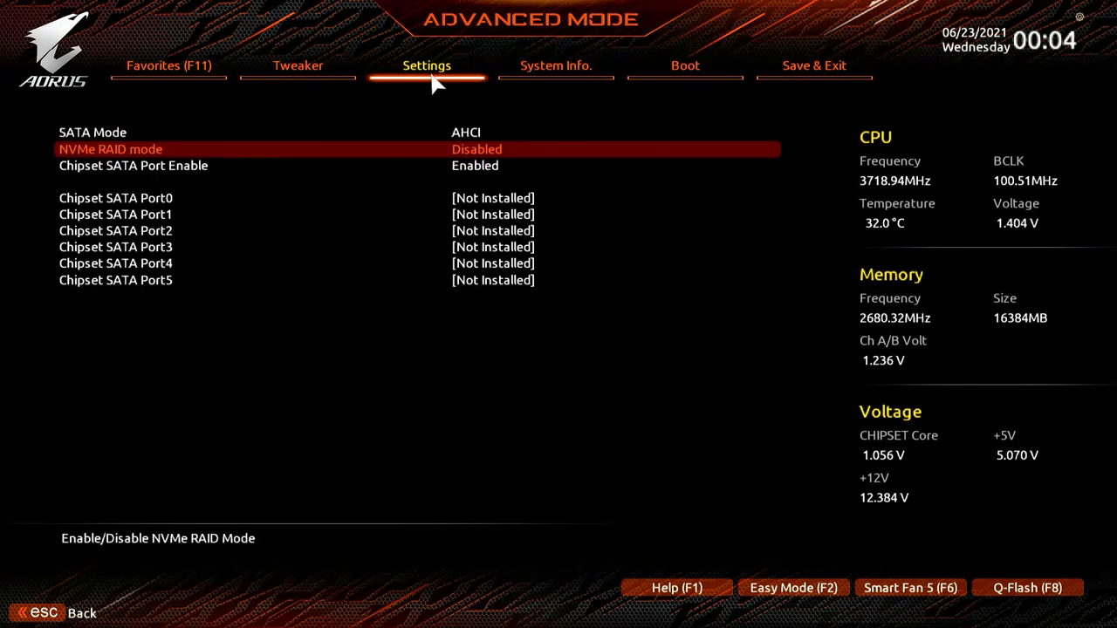
{"action": "key", "text": "Escape"}
Check Network Stack Configuration and leave it Disabled.
{"action": "key", "text": "Down"}
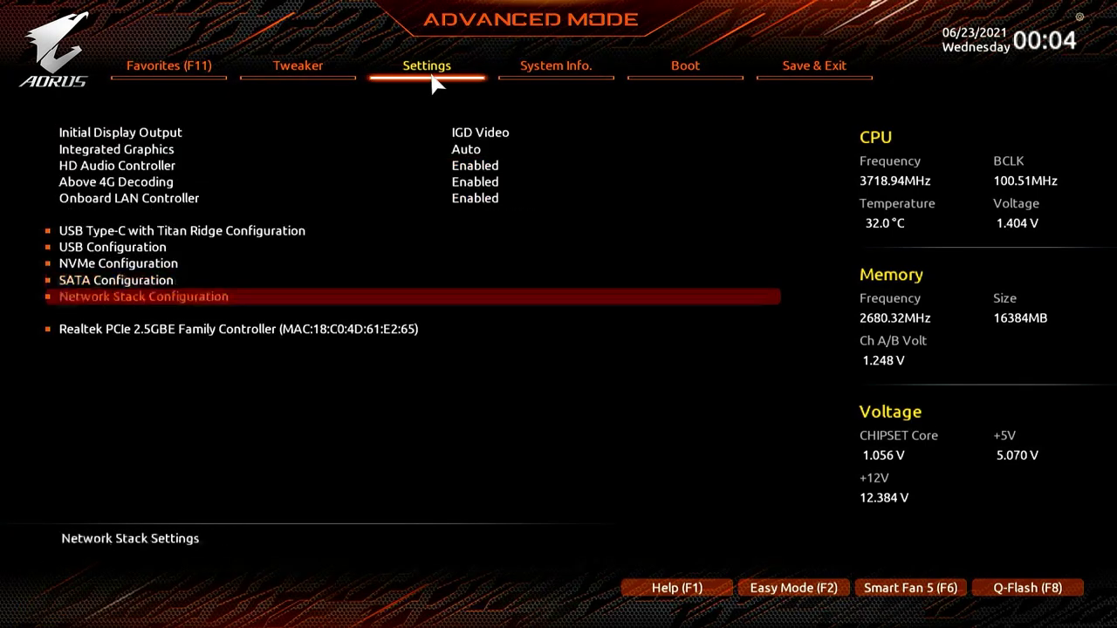
{"action": "key", "text": "Return"}
{"action": "key", "text": "Return"}
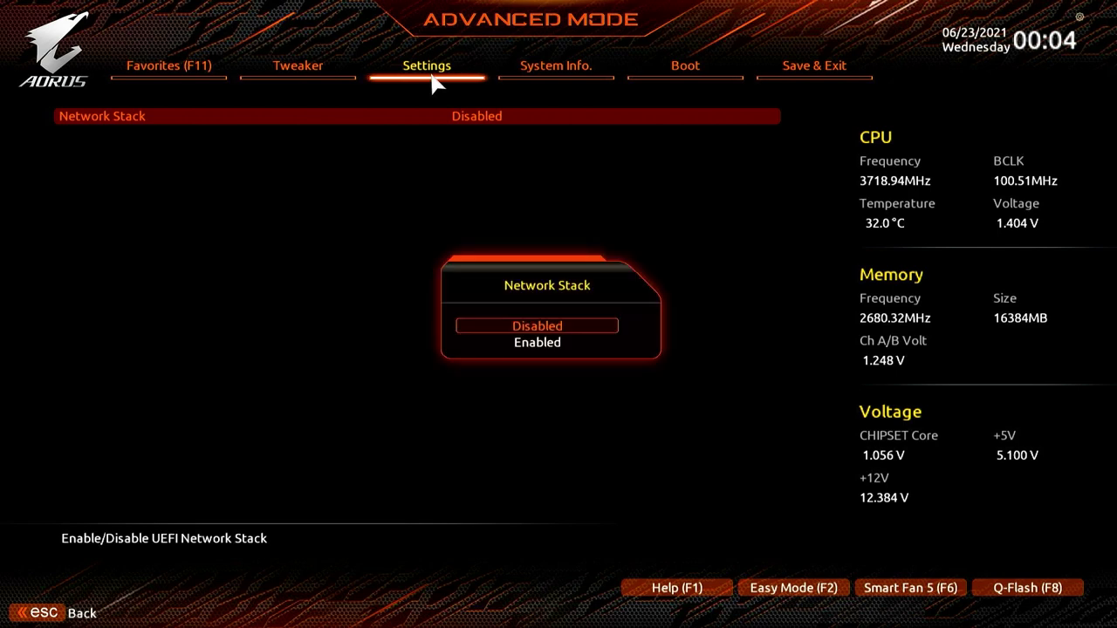
{"action": "key", "text": "Escape"}
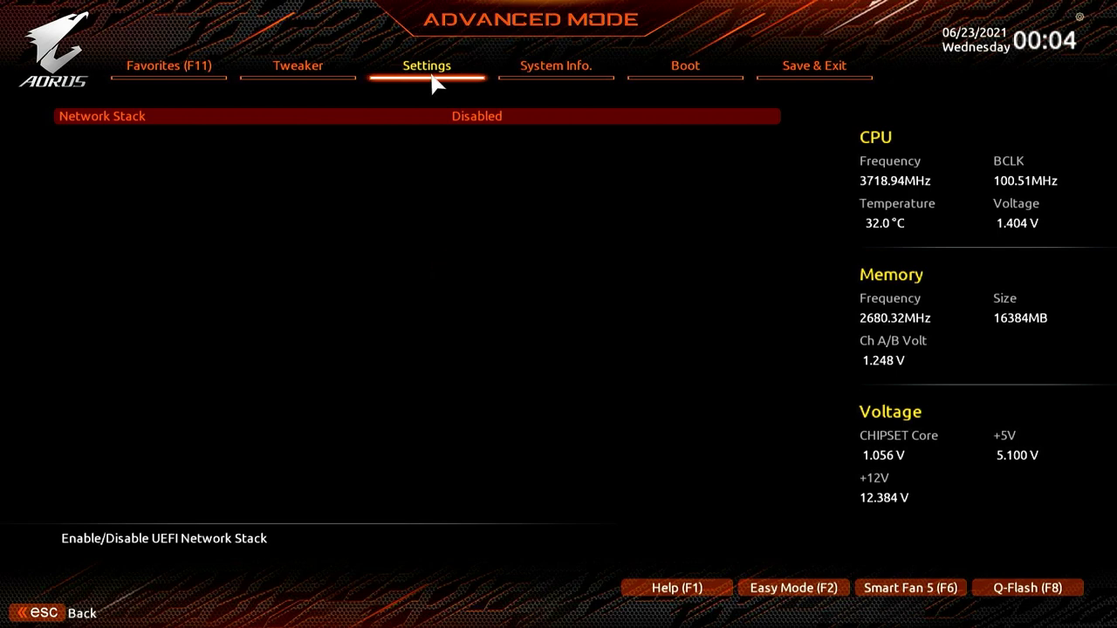
{"action": "key", "text": "Escape"}
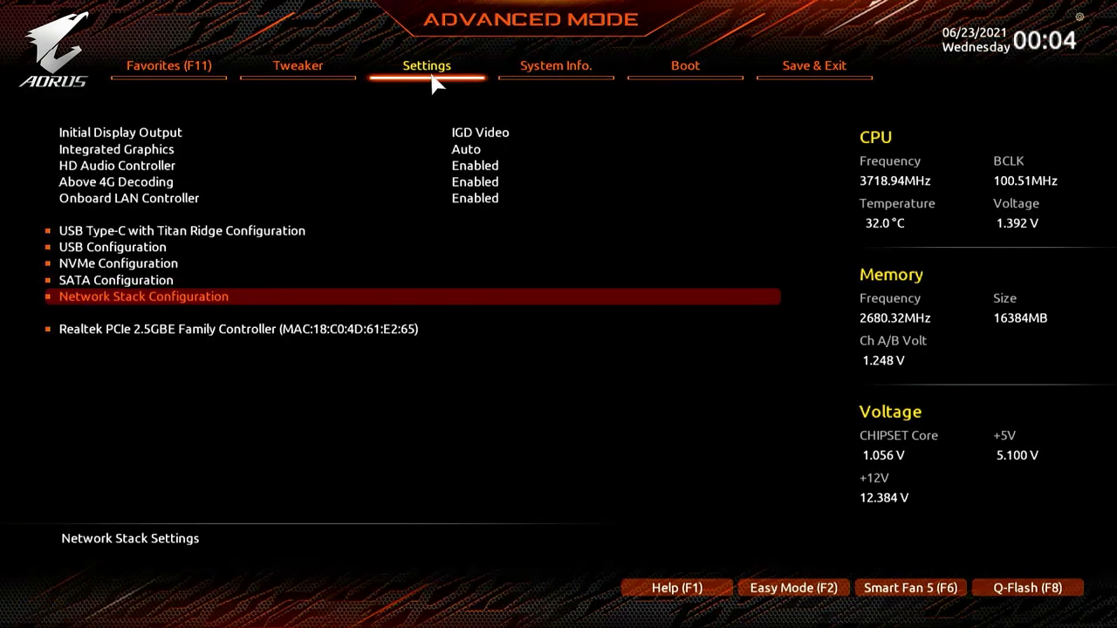
View the Realtek 2.5GbE controller driver information, then back out to Settings.
{"action": "key", "text": "Down"}
{"action": "key", "text": "Return"}
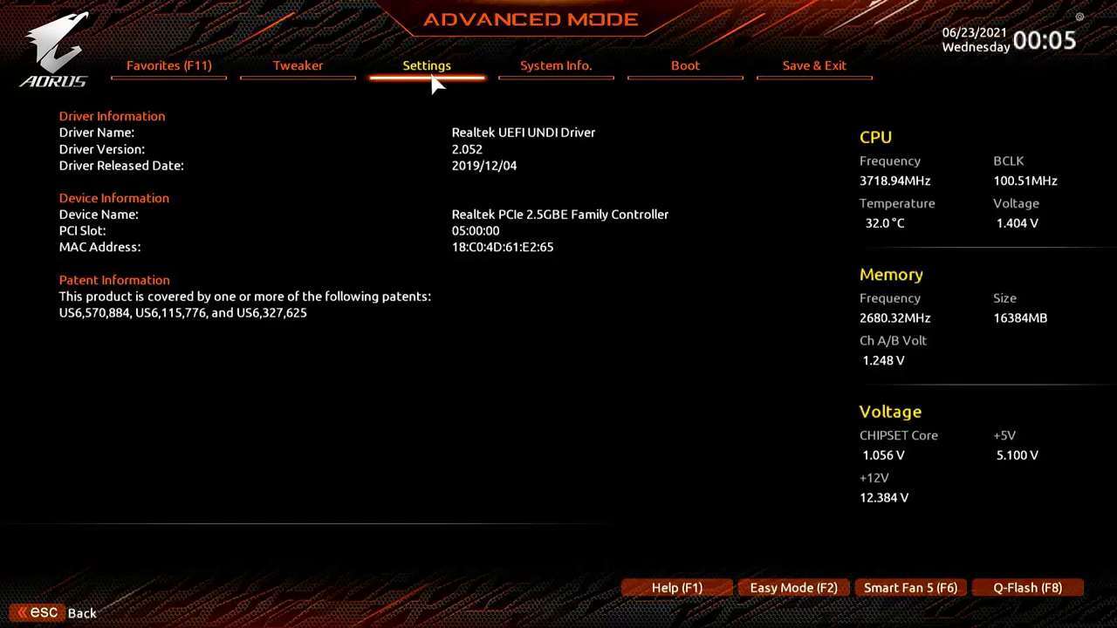
{"action": "key", "text": "Escape"}
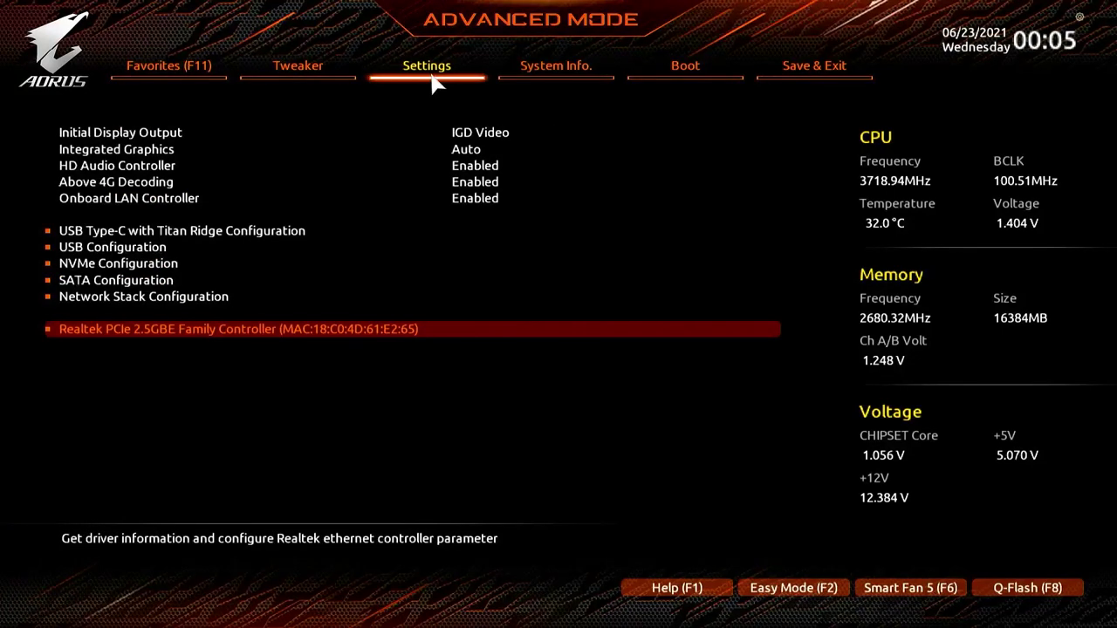
{"action": "key", "text": "Escape"}
{"action": "key", "text": "Escape"}
{"action": "key", "text": "Escape"}
{"action": "key", "text": "Down"}
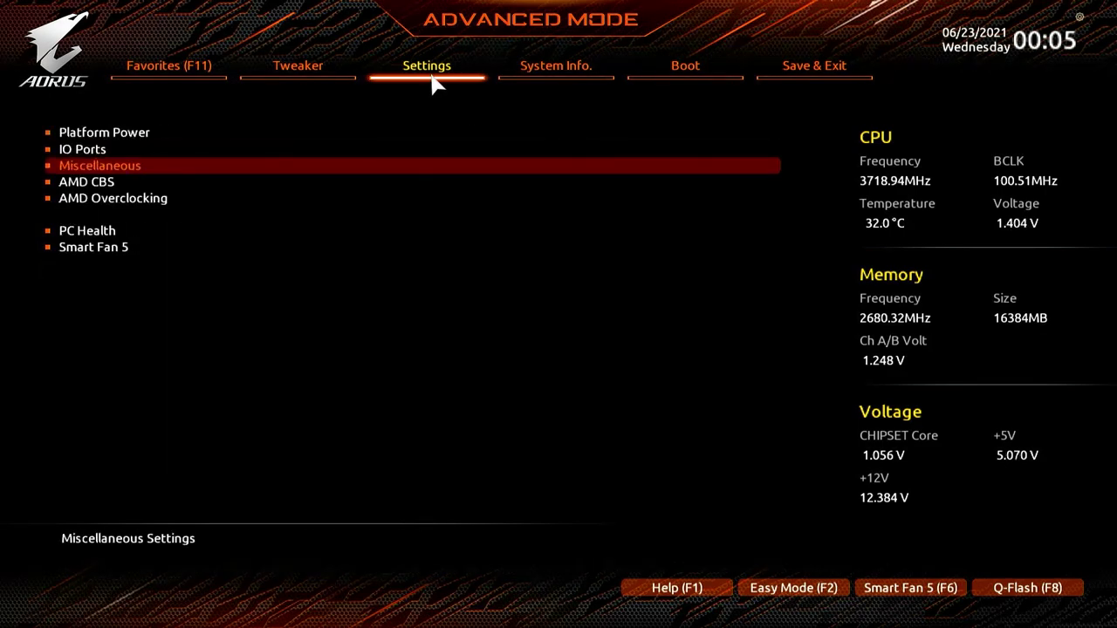
{"action": "key", "text": "Return"}
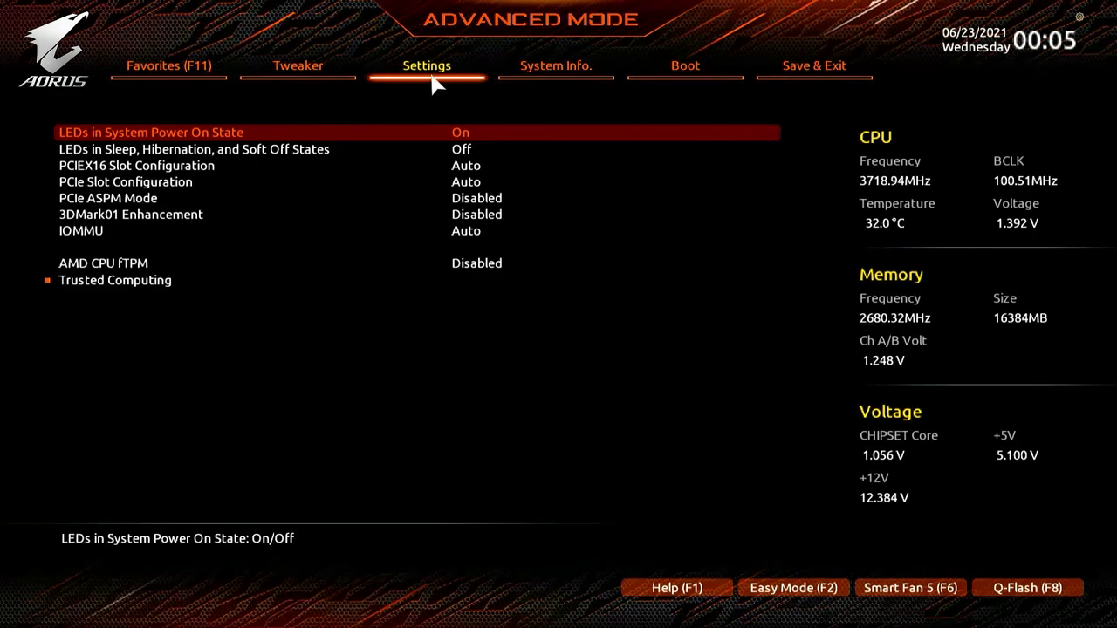
{"action": "key", "text": "Return"}
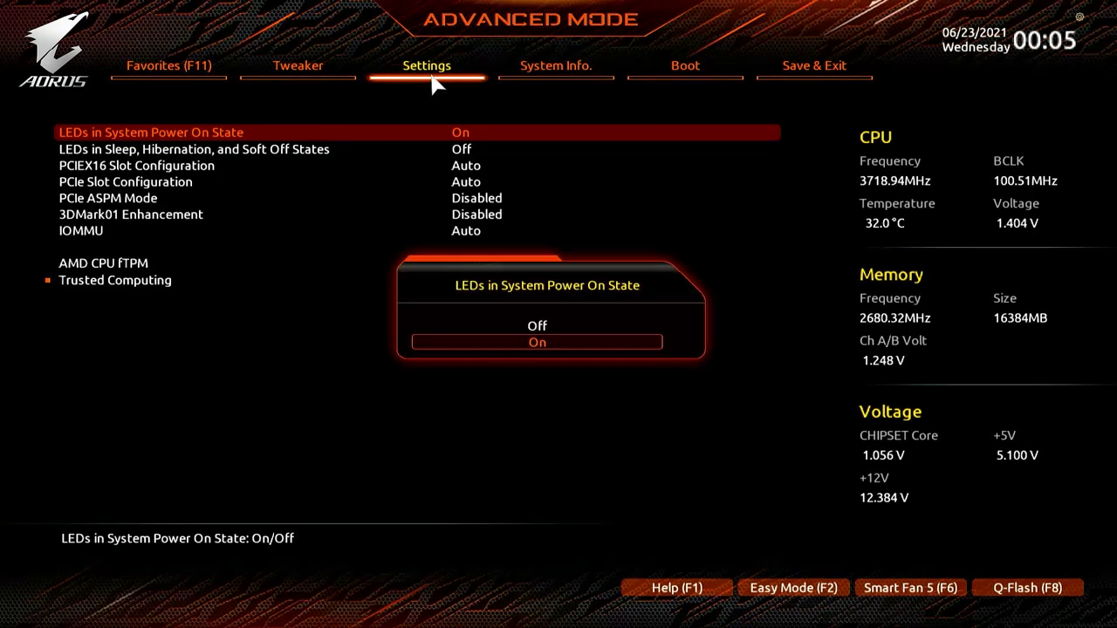
{"action": "key", "text": "Up"}
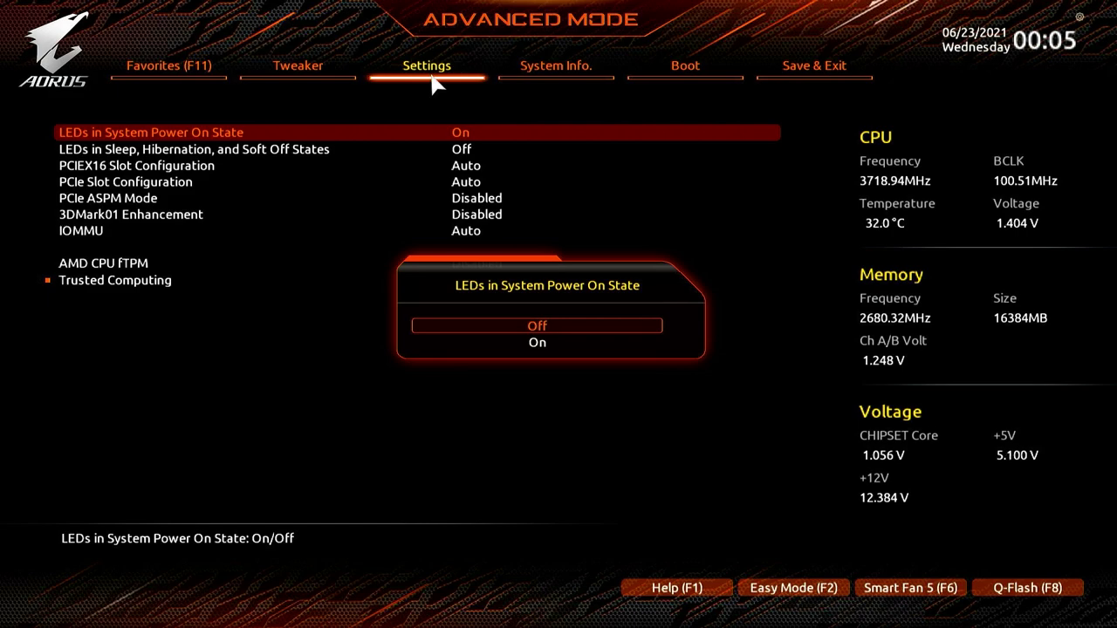
{"action": "key", "text": "Down"}
{"action": "key", "text": "Return"}
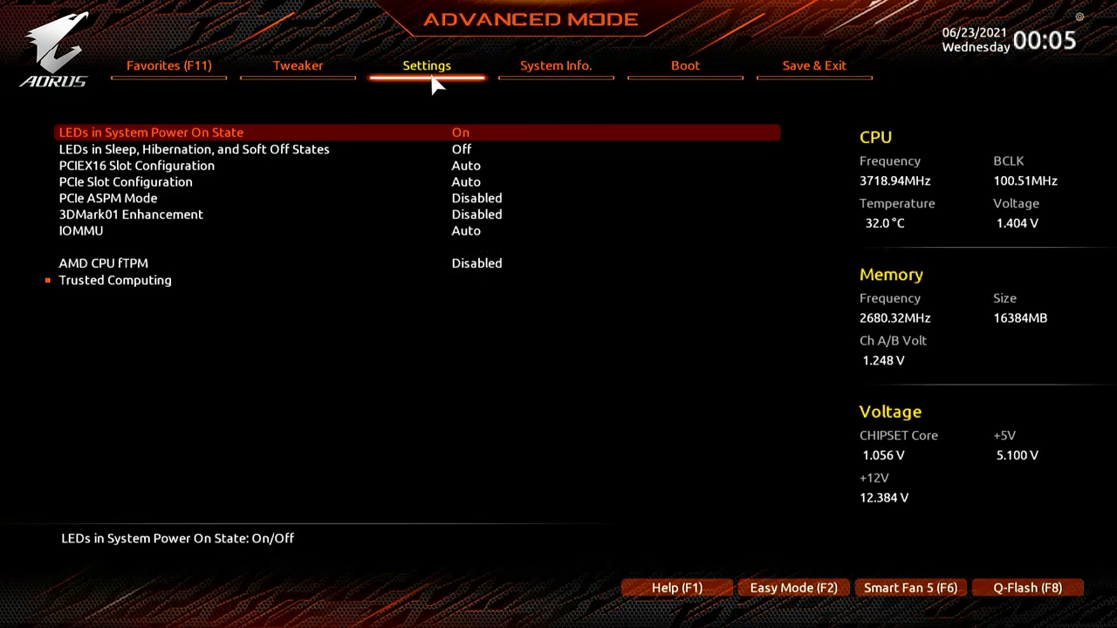
{"action": "key", "text": "Down"}
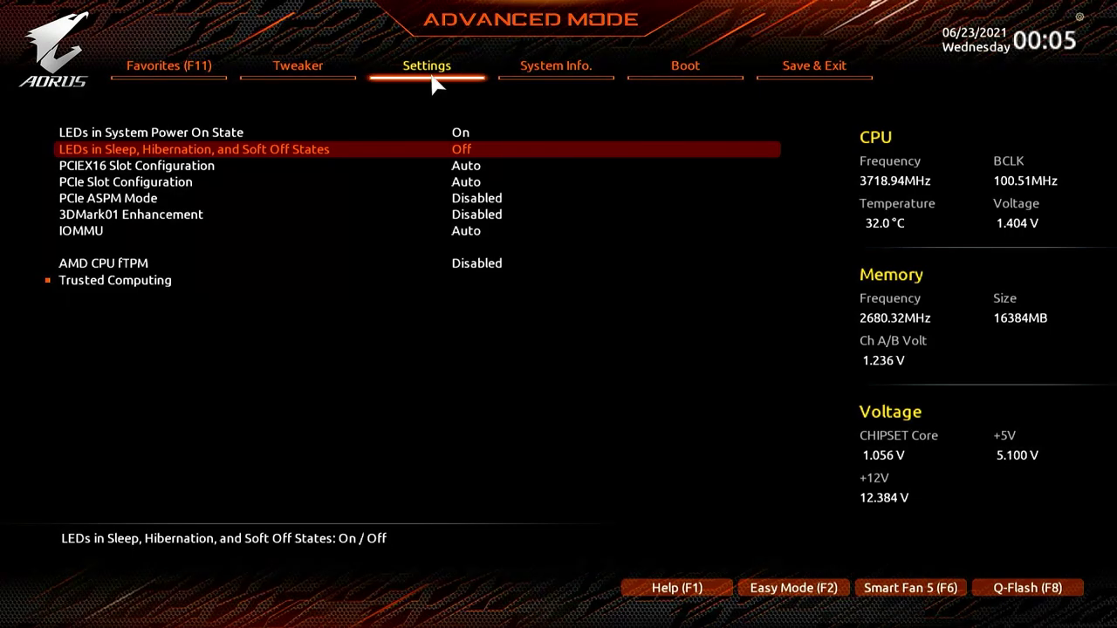
{"action": "key", "text": "Return"}
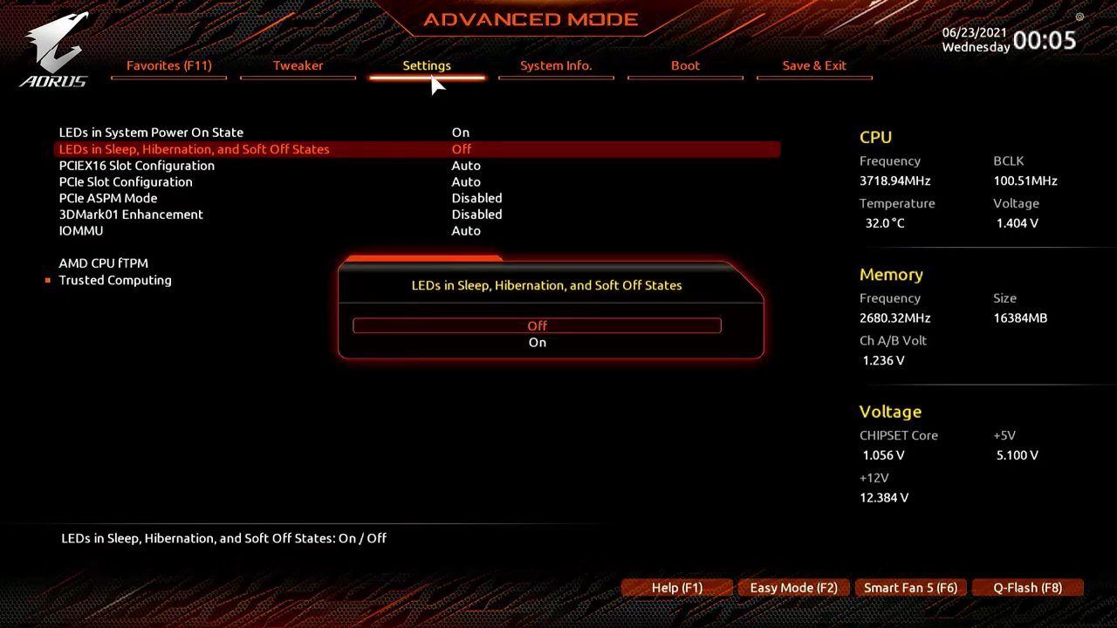
{"action": "key", "text": "Down"}
{"action": "key", "text": "Up"}
{"action": "key", "text": "Return"}
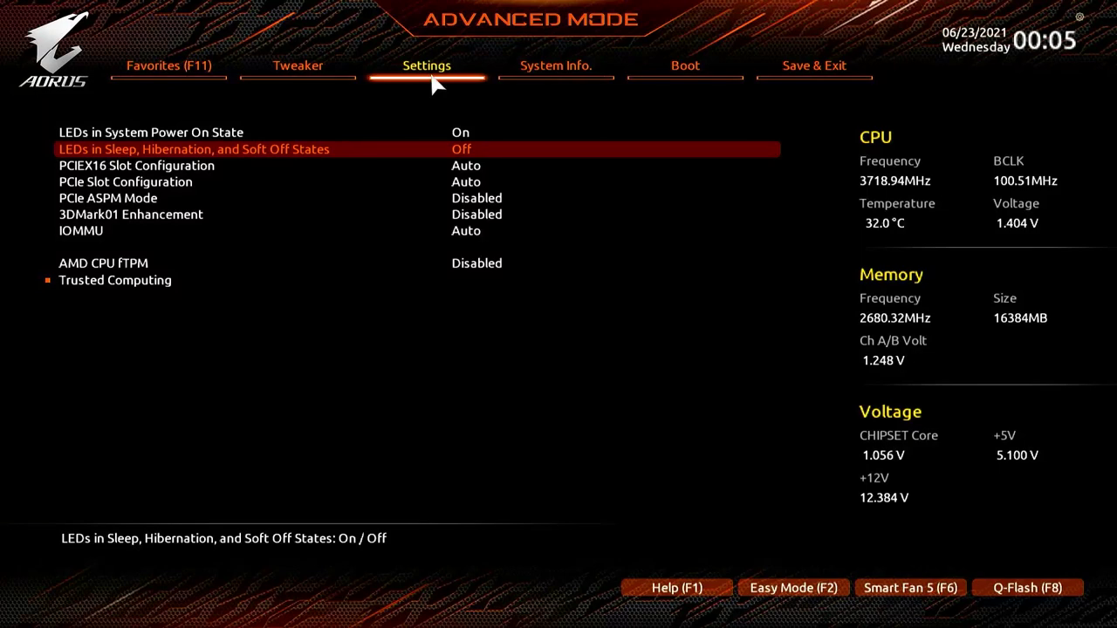
{"action": "key", "text": "Up"}
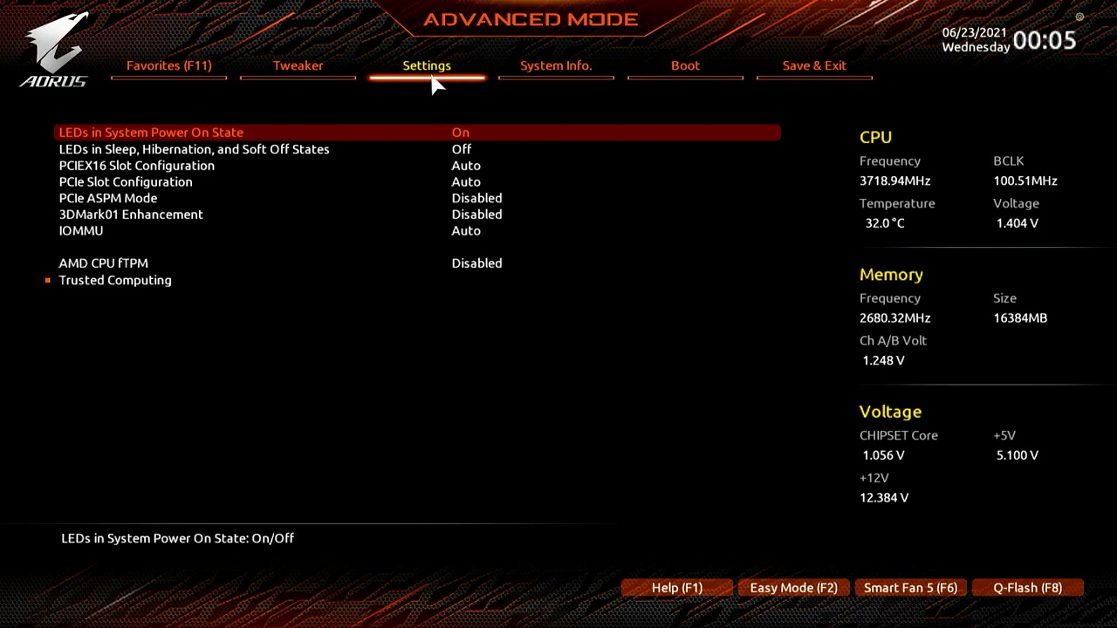
{"action": "key", "text": "Return"}
{"action": "key", "text": "Up"}
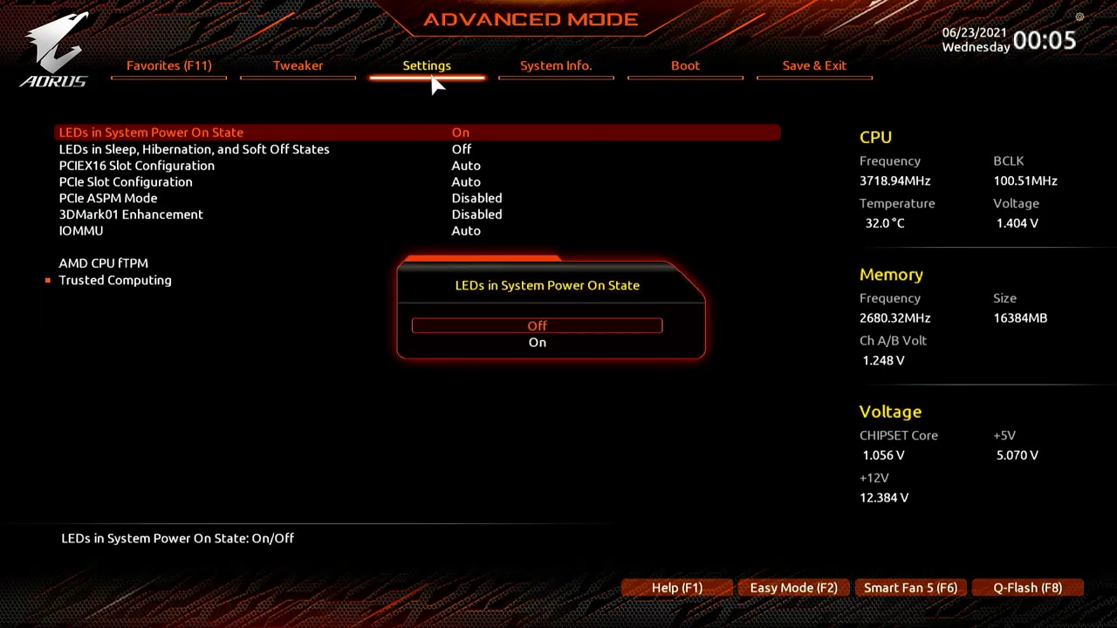
{"action": "key", "text": "Return"}
{"action": "key", "text": "Return"}
{"action": "key", "text": "Down"}
{"action": "key", "text": "Return"}
{"action": "key", "text": "Down"}
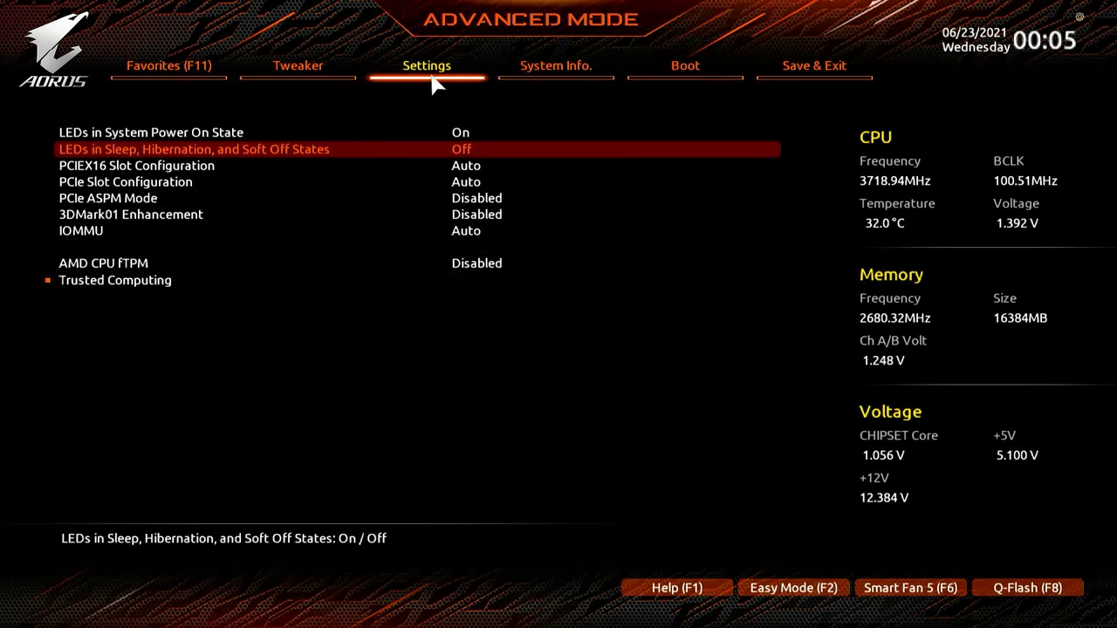
{"action": "key", "text": "Down"}
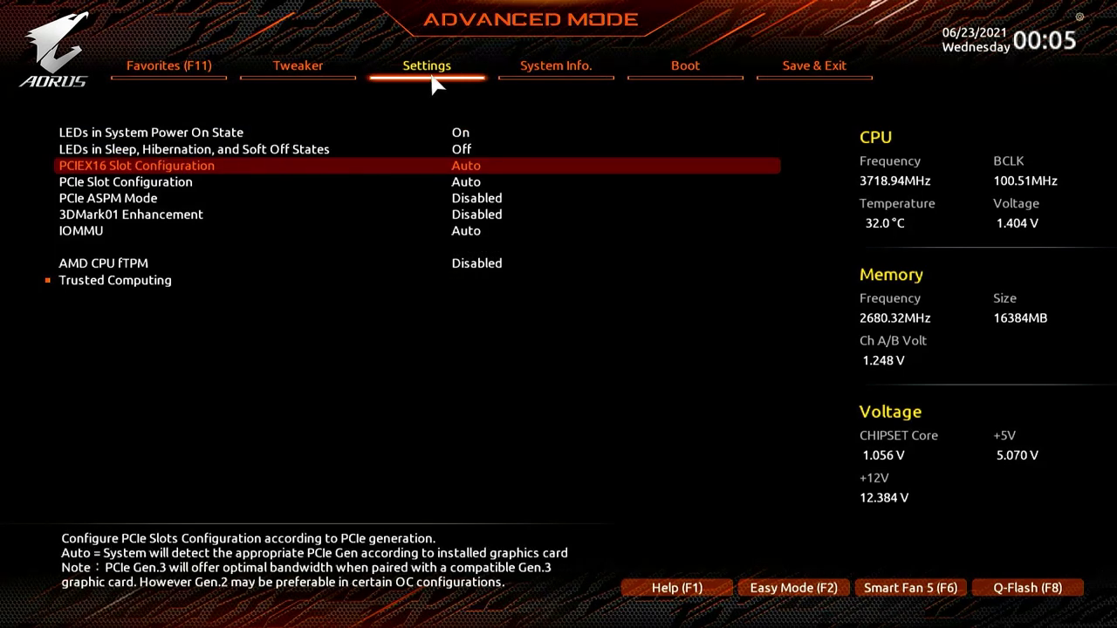
{"action": "key", "text": "Return"}
{"action": "key", "text": "Down"}
{"action": "key", "text": "Down"}
{"action": "key", "text": "Down"}
{"action": "key", "text": "Down"}
{"action": "key", "text": "Up"}
{"action": "key", "text": "Up"}
{"action": "key", "text": "Up"}
{"action": "key", "text": "Up"}
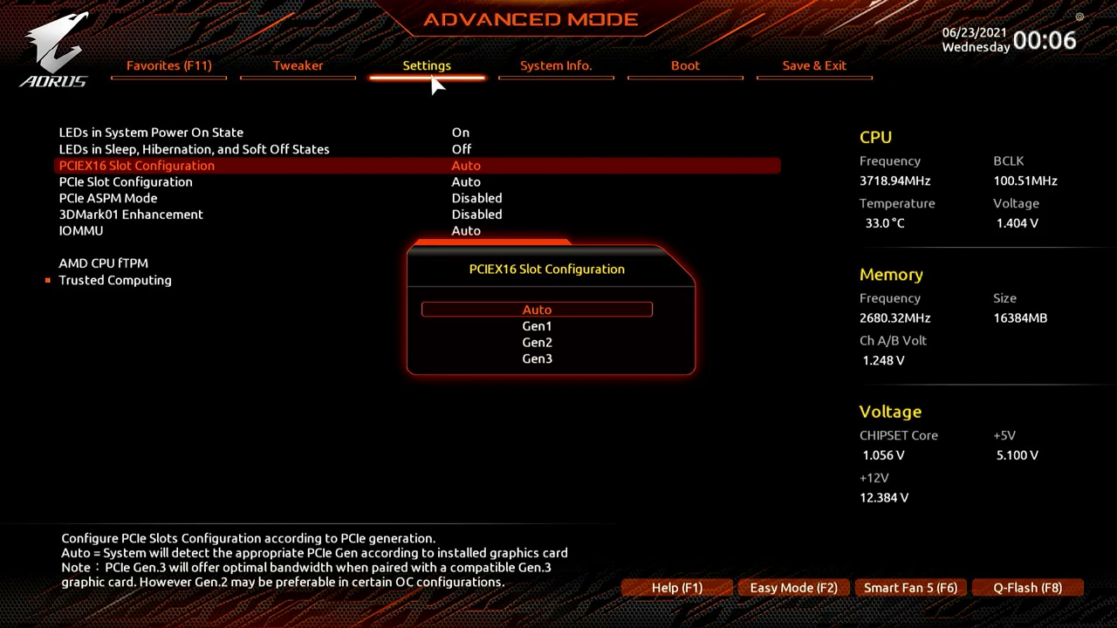
{"action": "key", "text": "Down"}
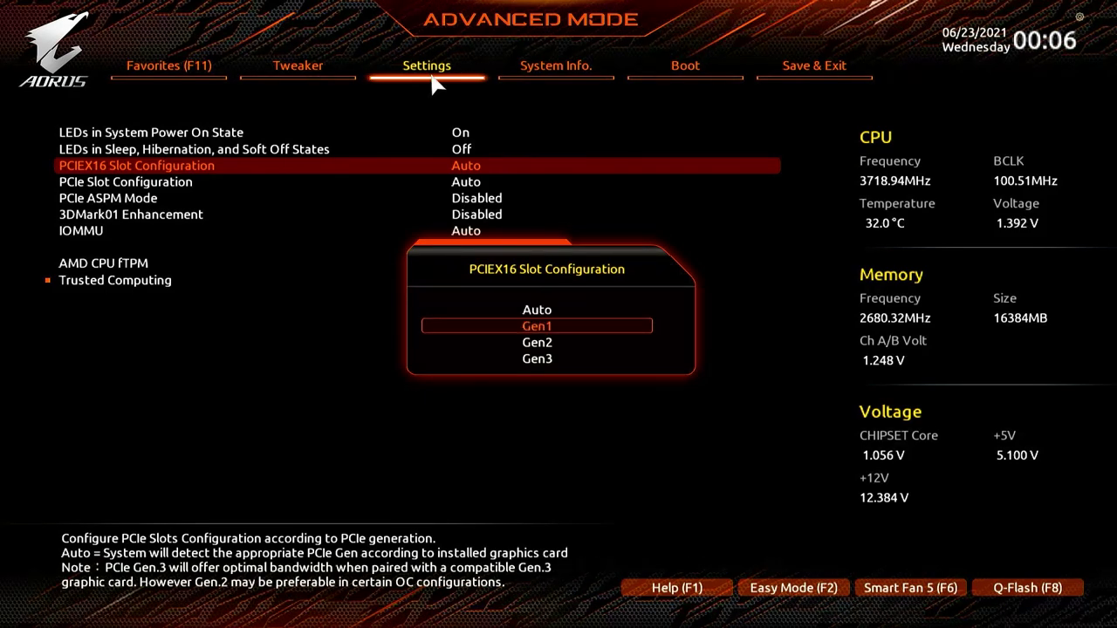
{"action": "key", "text": "Down"}
{"action": "key", "text": "Down"}
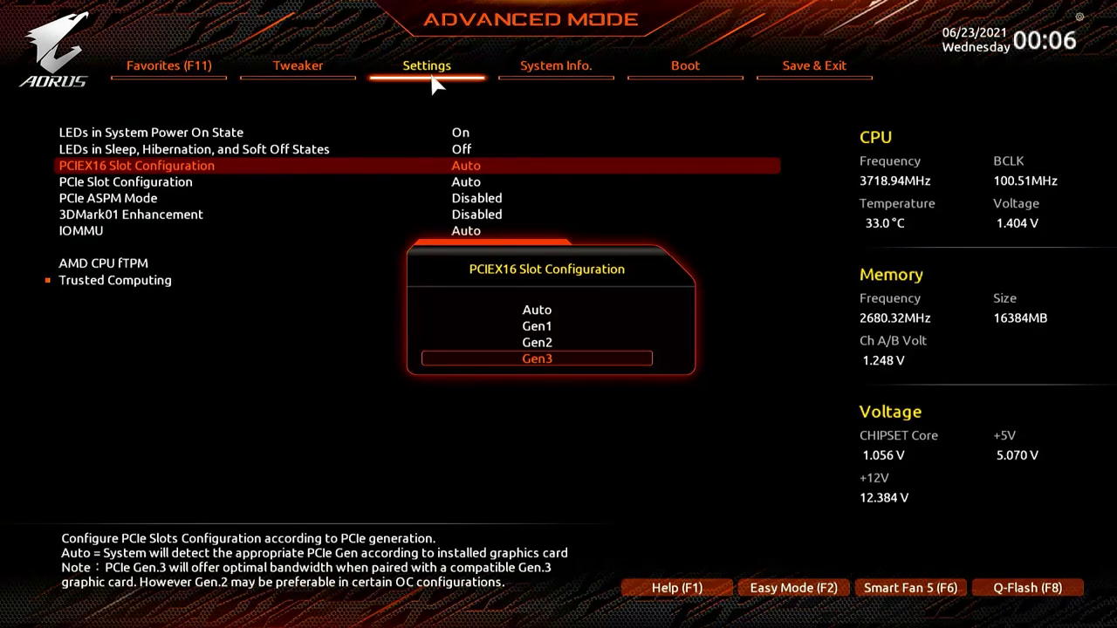
{"action": "key", "text": "Up"}
{"action": "key", "text": "Up"}
{"action": "key", "text": "Up"}
{"action": "key", "text": "Return"}
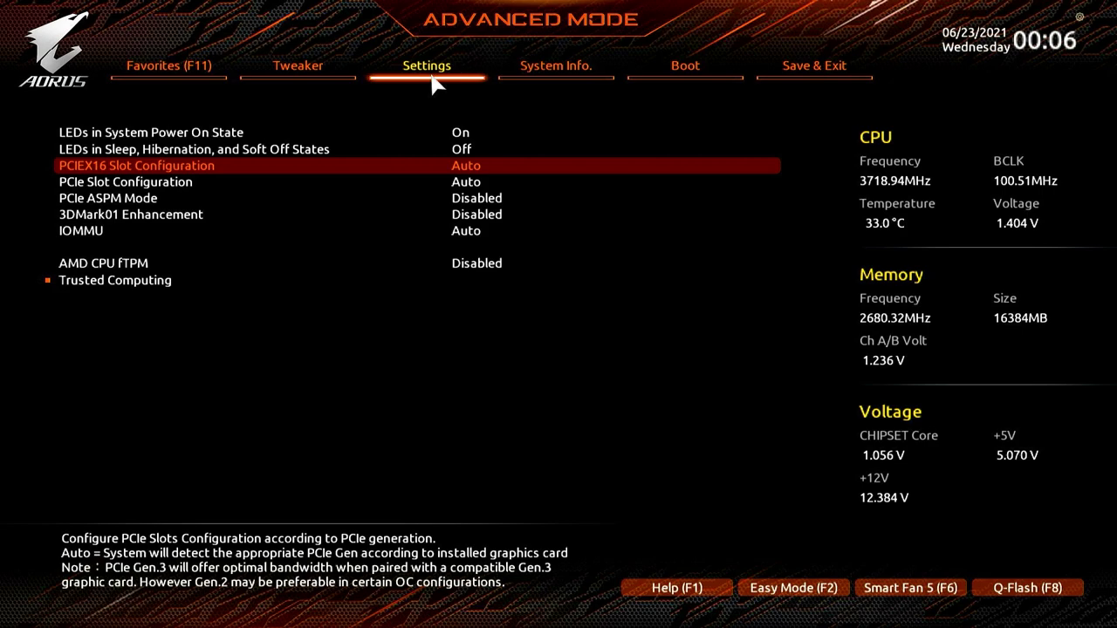
{"action": "key", "text": "Down"}
{"action": "key", "text": "Return"}
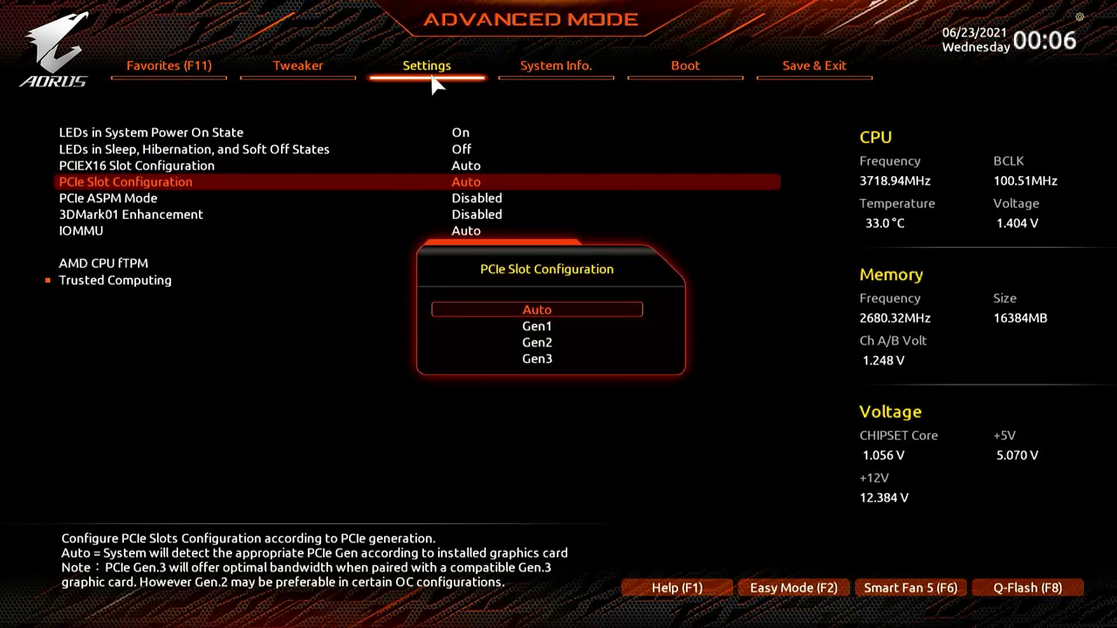
{"action": "key", "text": "Down"}
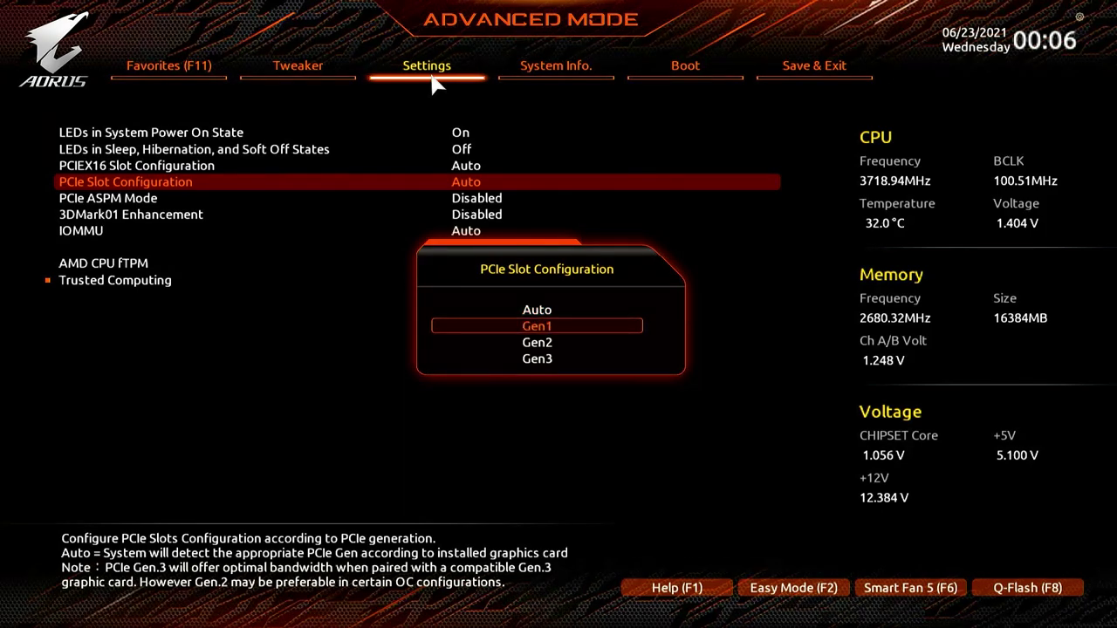
{"action": "key", "text": "Down"}
{"action": "key", "text": "Down"}
{"action": "key", "text": "Down"}
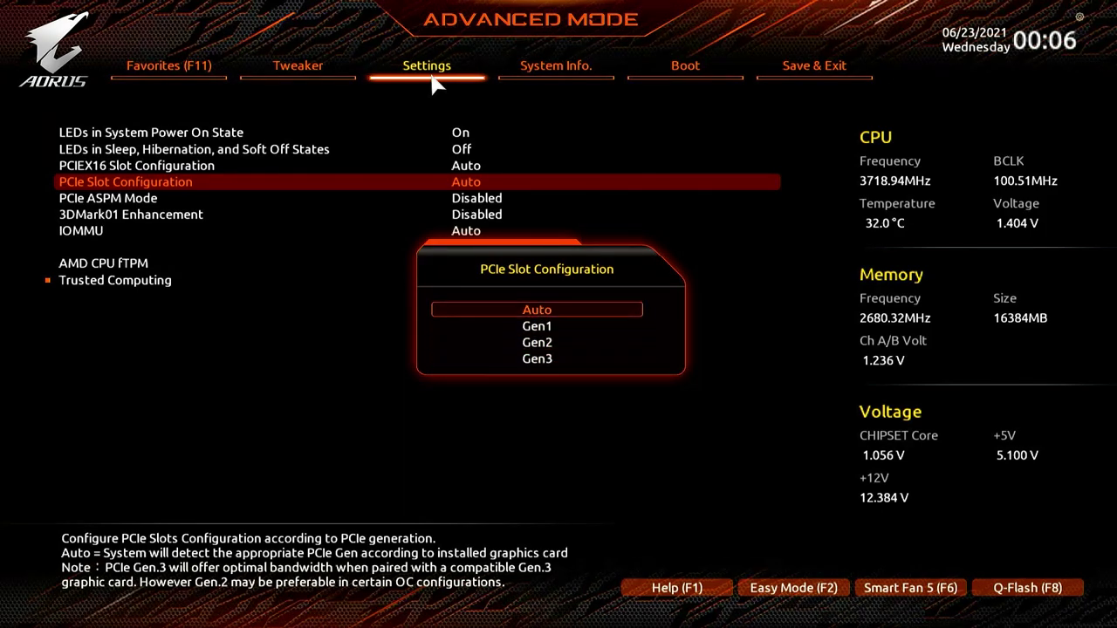
{"action": "key", "text": "Return"}
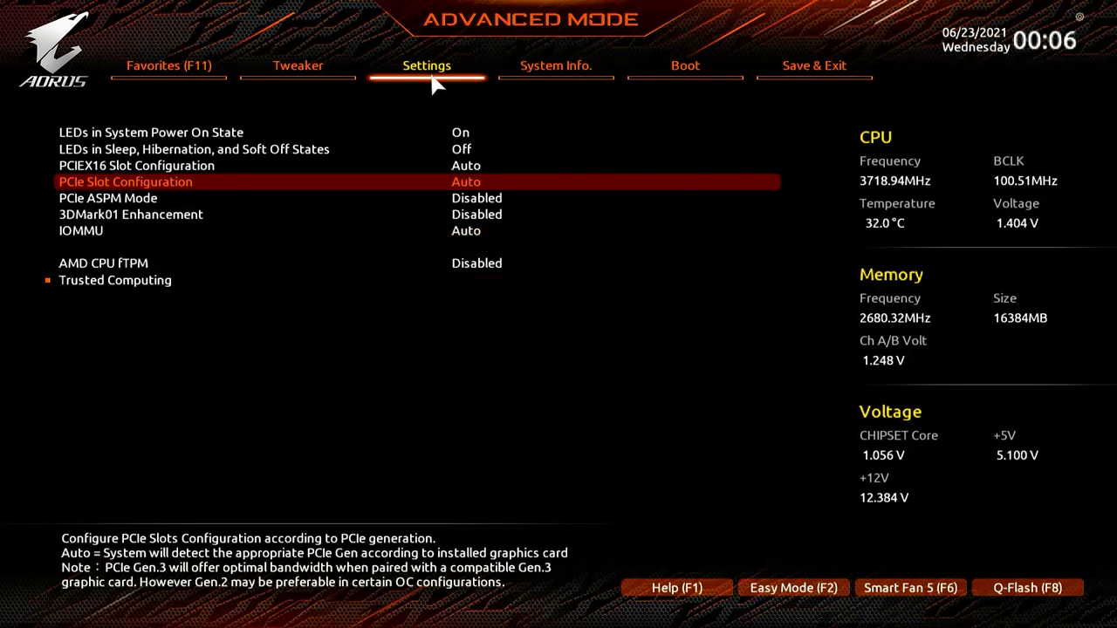
{"action": "key", "text": "Down"}
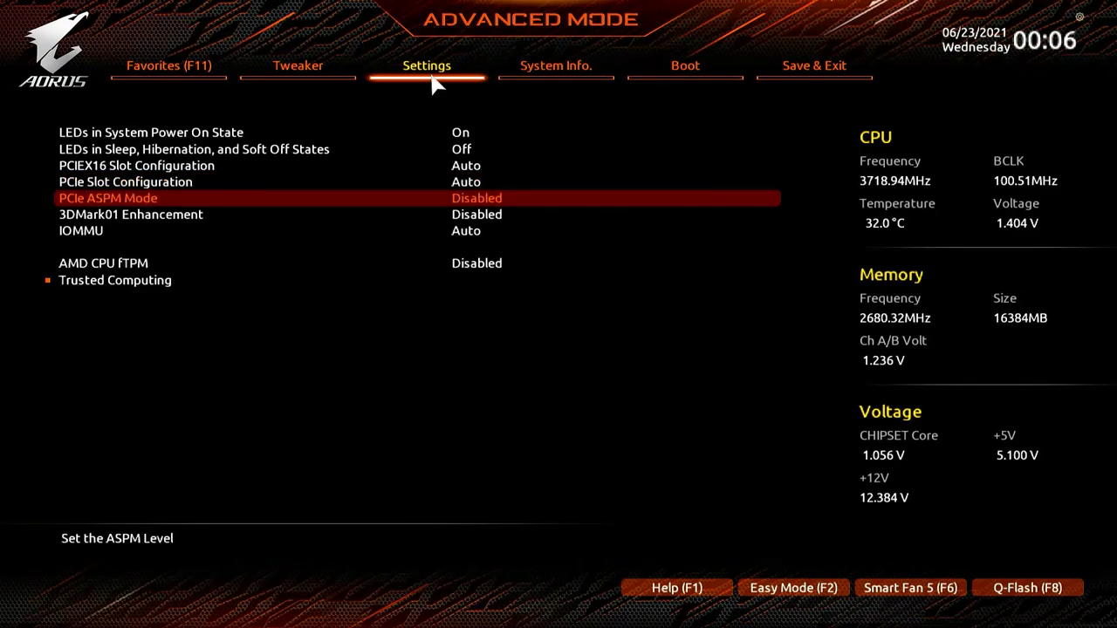
{"action": "key", "text": "Return"}
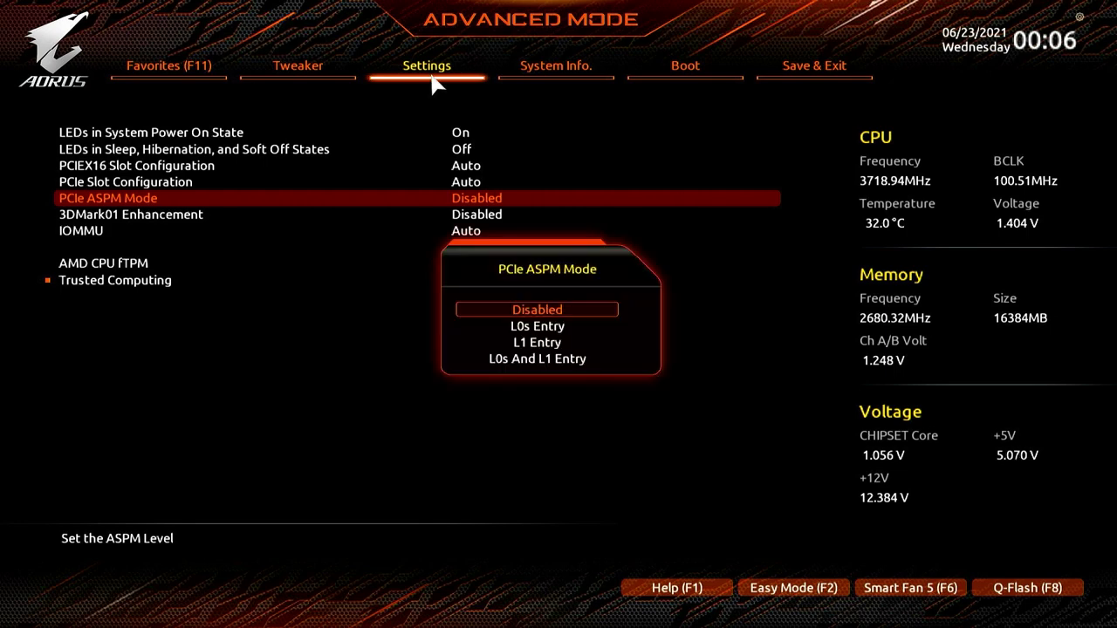
{"action": "key", "text": "Down"}
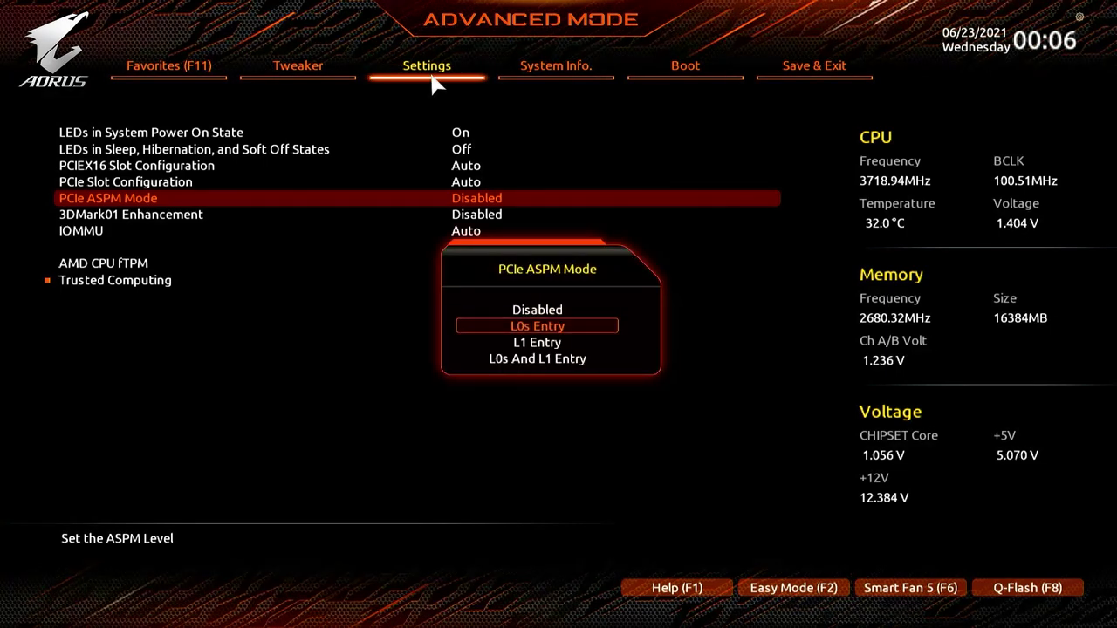
{"action": "key", "text": "Down"}
{"action": "key", "text": "Down"}
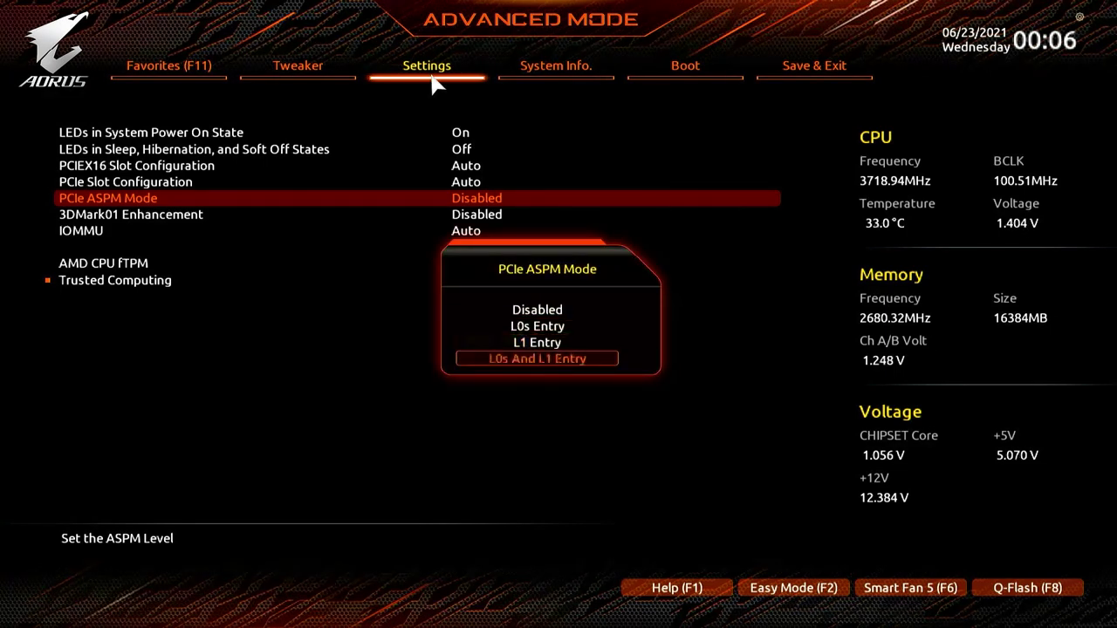
{"action": "key", "text": "Escape"}
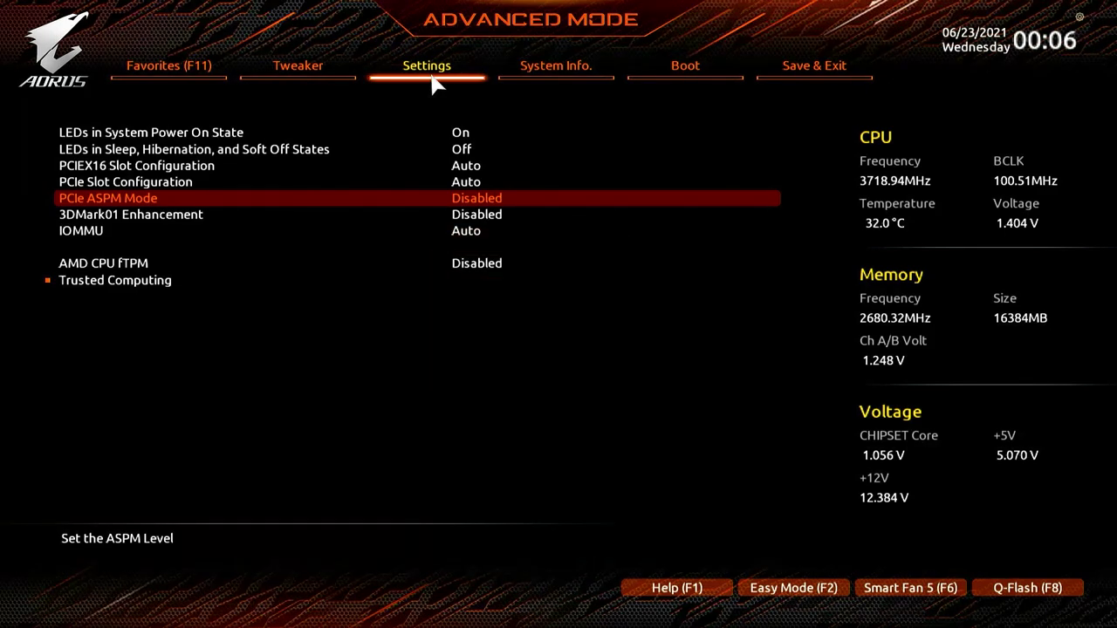
Pass 3DMark01 Enhancement and leave IOMMU at Auto.
{"action": "key", "text": "Down"}
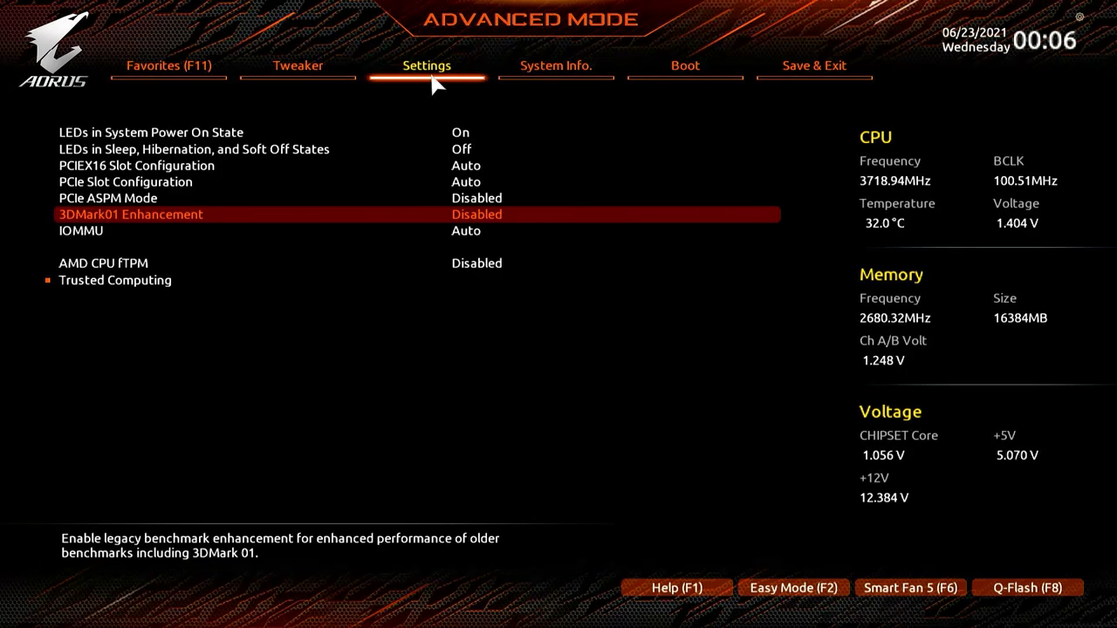
{"action": "key", "text": "Down"}
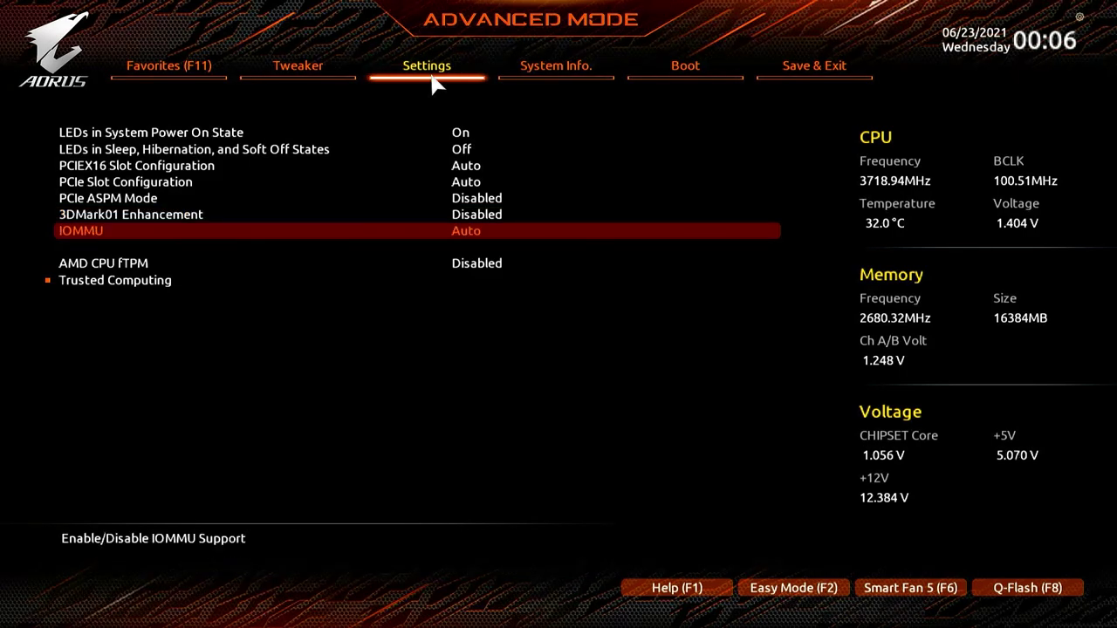
{"action": "key", "text": "Return"}
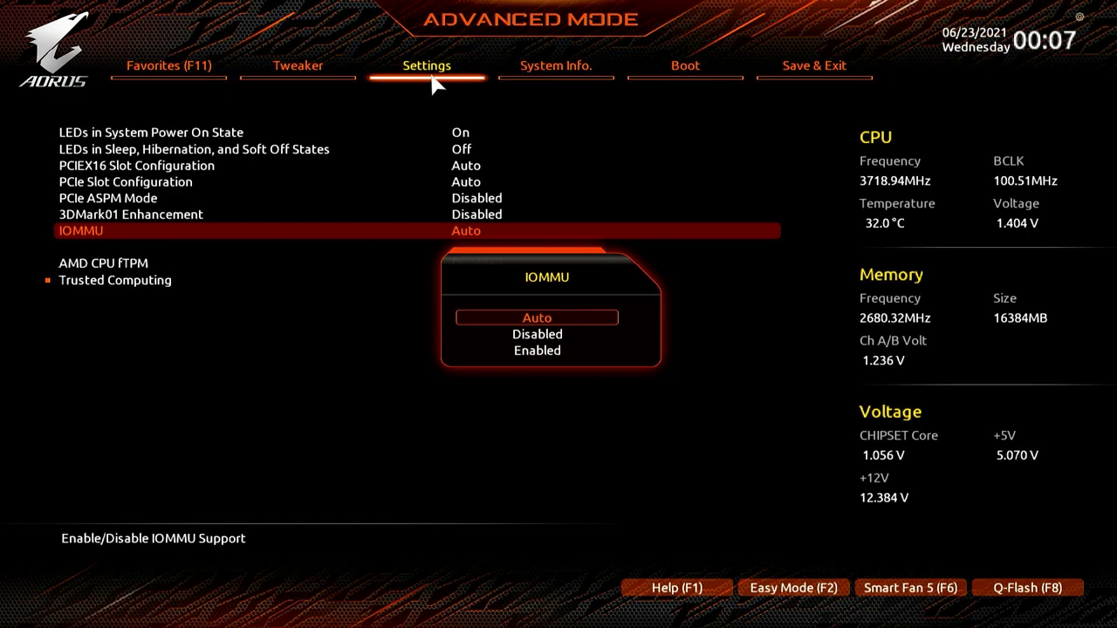
{"action": "key", "text": "Escape"}
Keep AMD CPU fTPM Disabled after previewing the Enabled option.
{"action": "key", "text": "Down"}
{"action": "key", "text": "Return"}
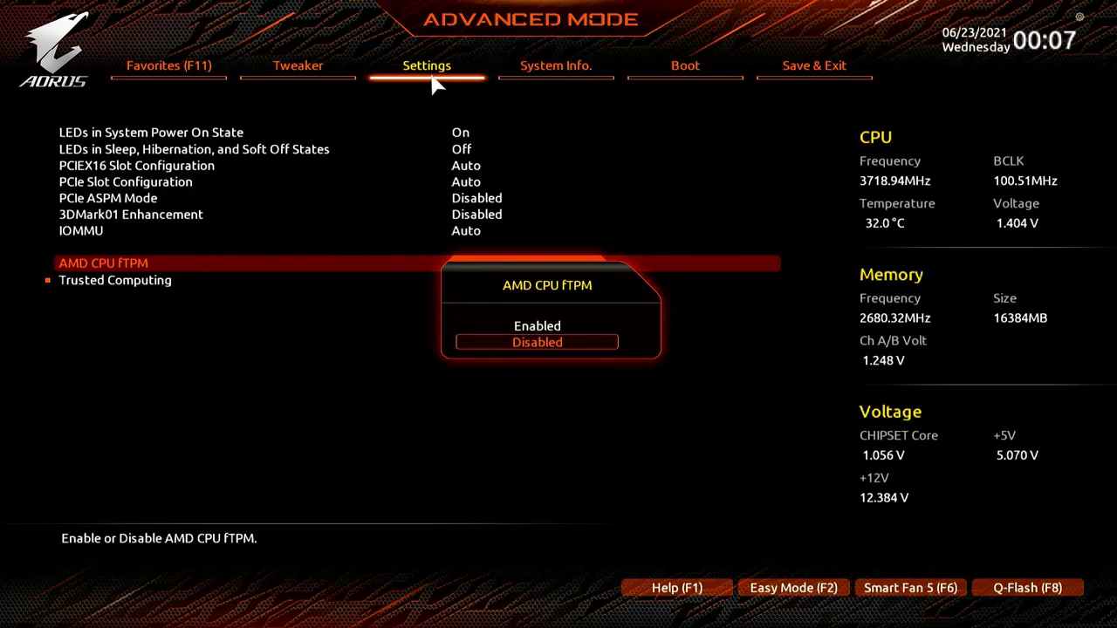
{"action": "key", "text": "Up"}
{"action": "key", "text": "Down"}
{"action": "key", "text": "Up"}
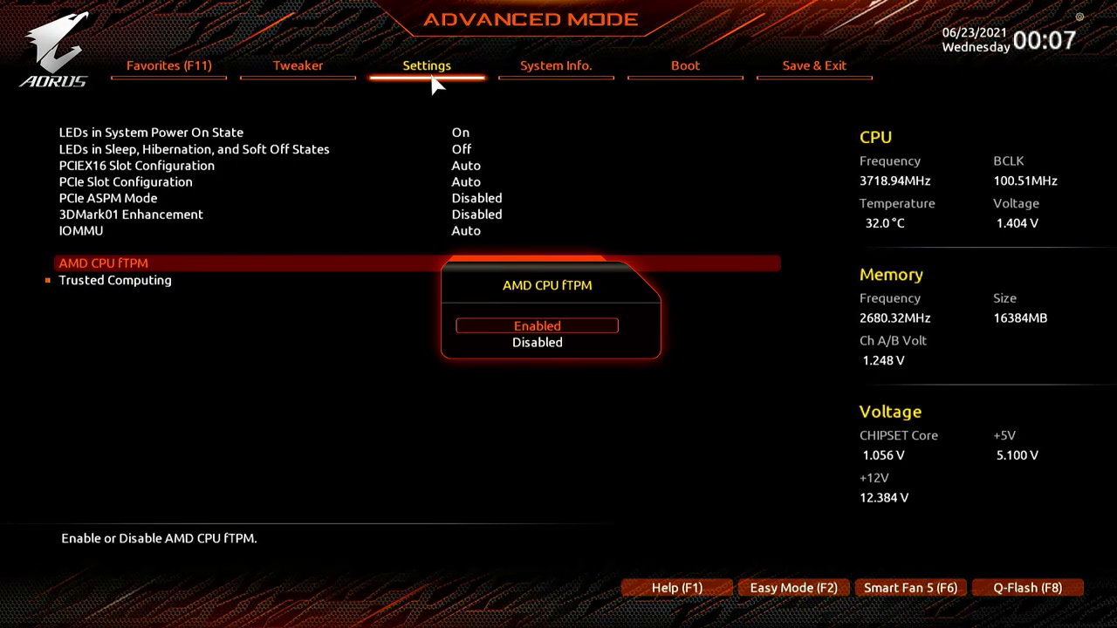
{"action": "key", "text": "Down"}
{"action": "key", "text": "Return"}
View Trusted Computing, then leave Miscellaneous, answering No to Exit Without Saving.
{"action": "key", "text": "Down"}
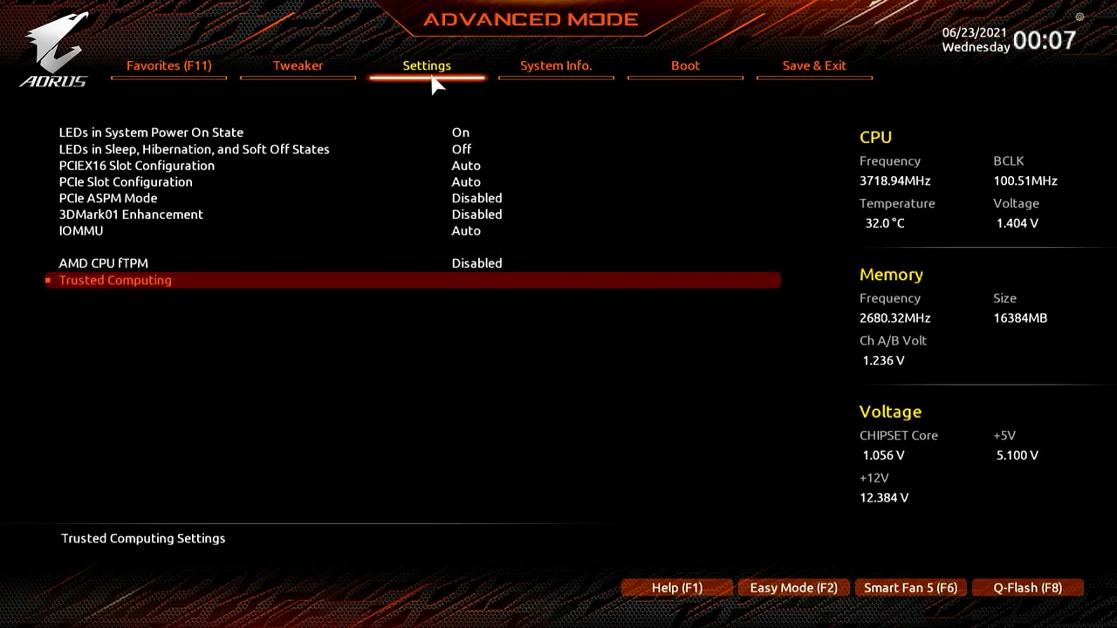
{"action": "key", "text": "Return"}
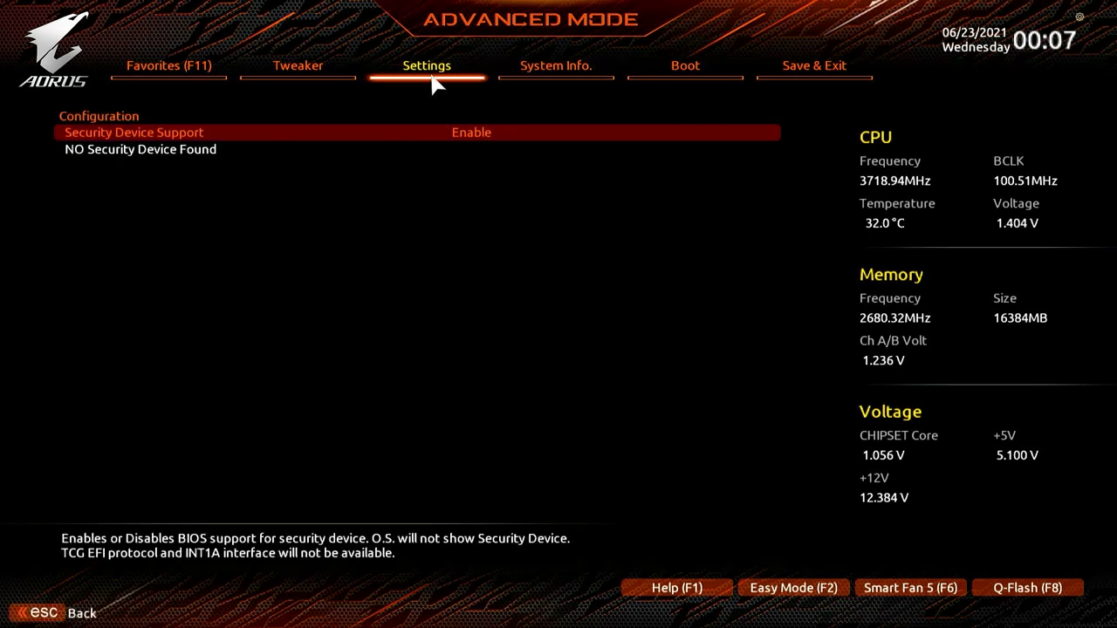
{"action": "key", "text": "Escape"}
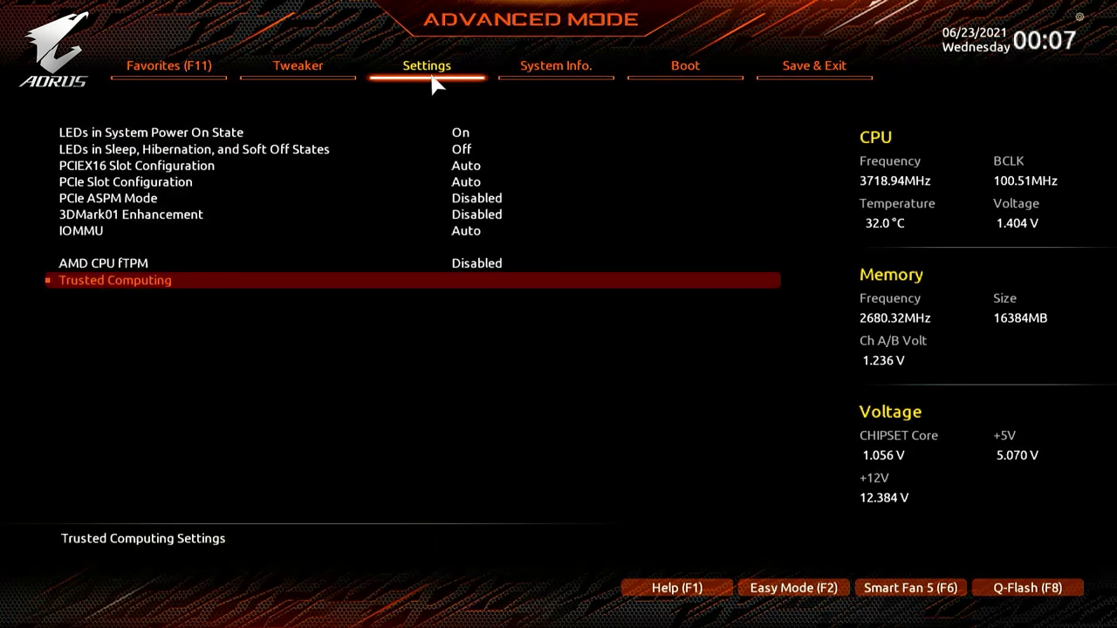
{"action": "key", "text": "Down"}
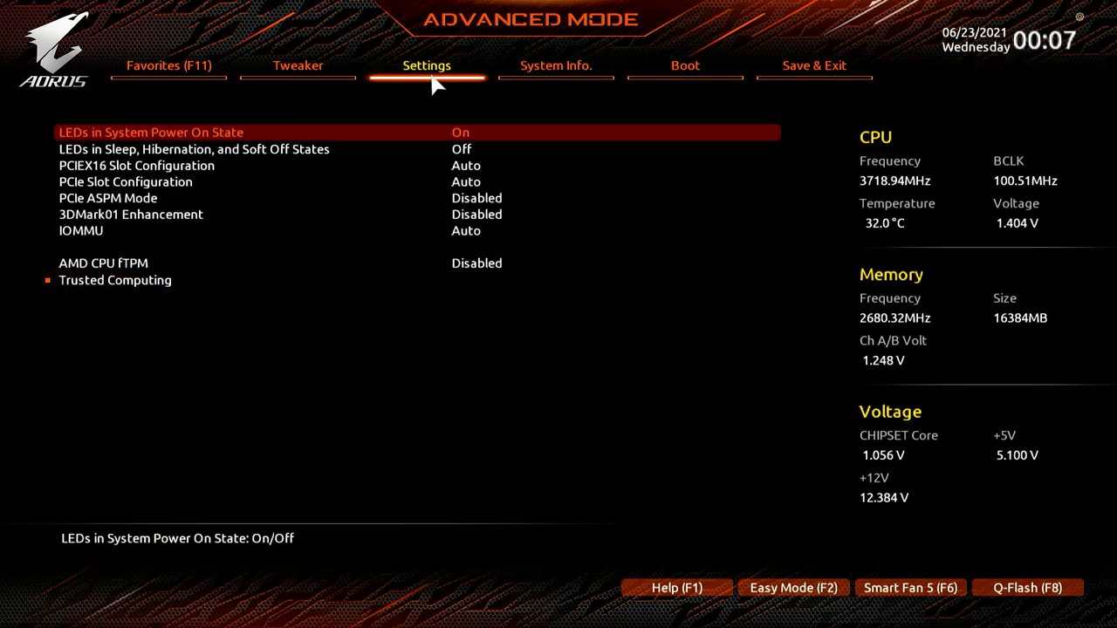
{"action": "key", "text": "Up"}
{"action": "key", "text": "Up"}
{"action": "key", "text": "Escape"}
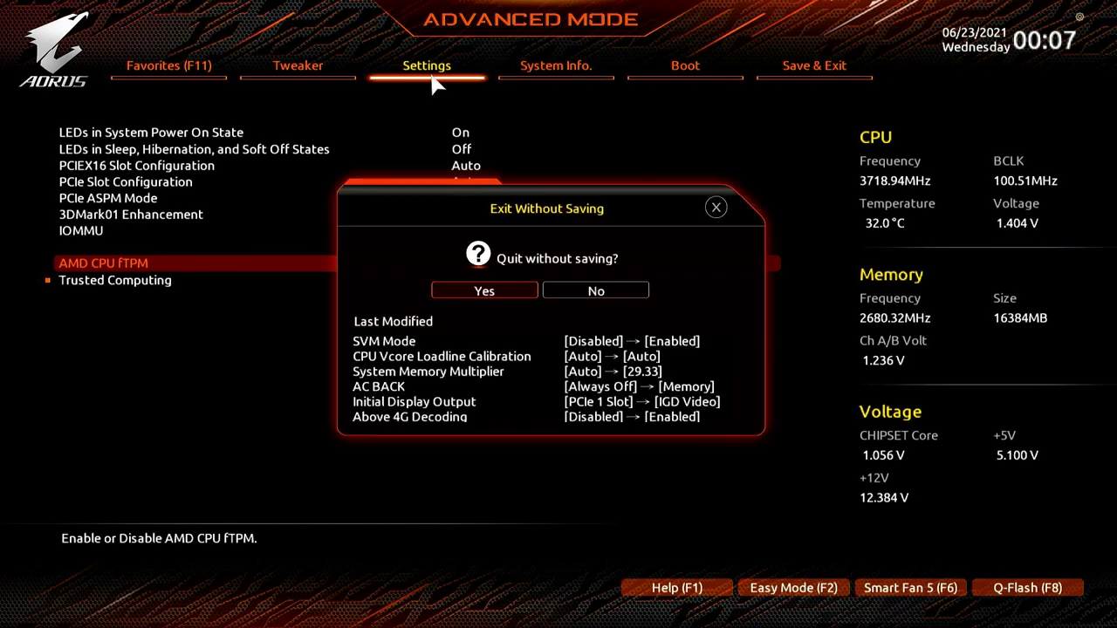
{"action": "key", "text": "Escape"}
{"action": "key", "text": "Escape"}
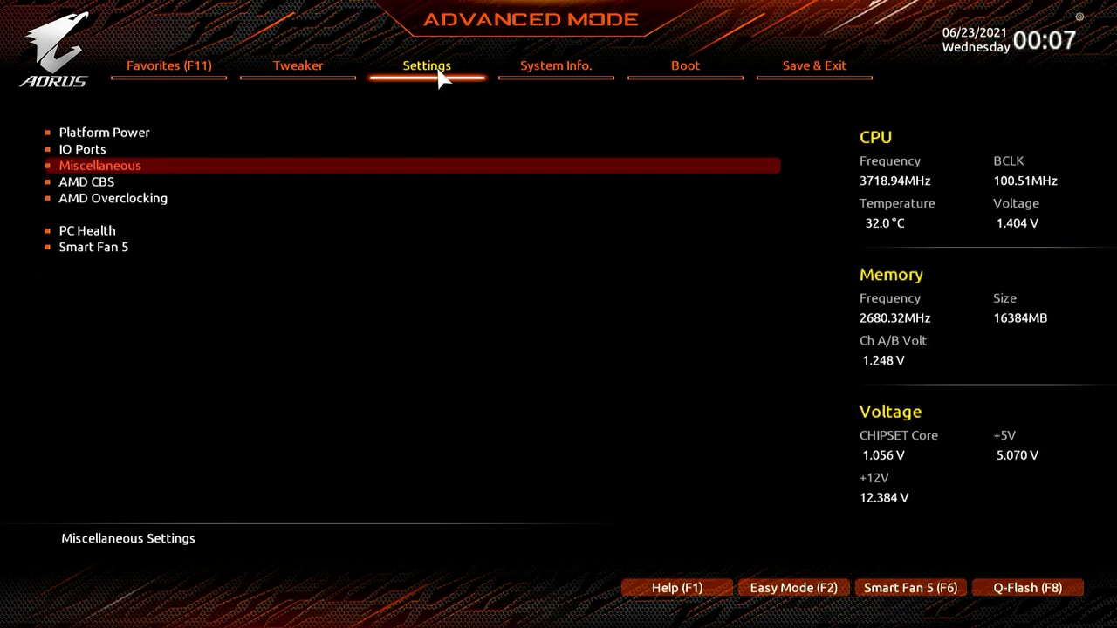
In AMD CBS, review CPU Common Options like L2 TLB Associativity and Enable IBS, all Auto.
{"action": "key", "text": "Down"}
{"action": "key", "text": "Return"}
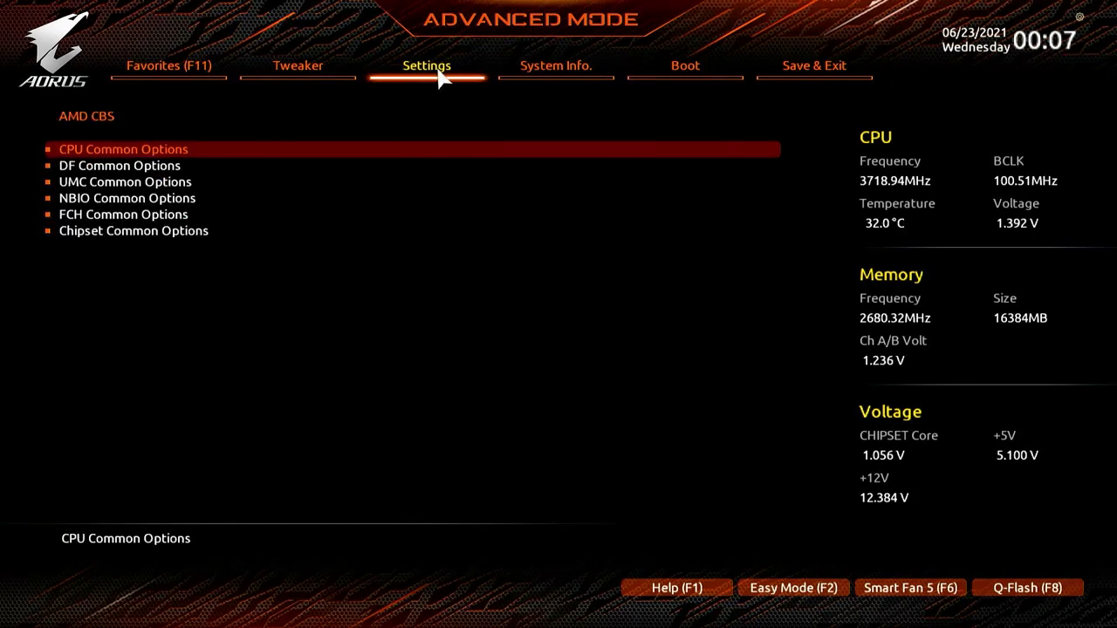
{"action": "key", "text": "Return"}
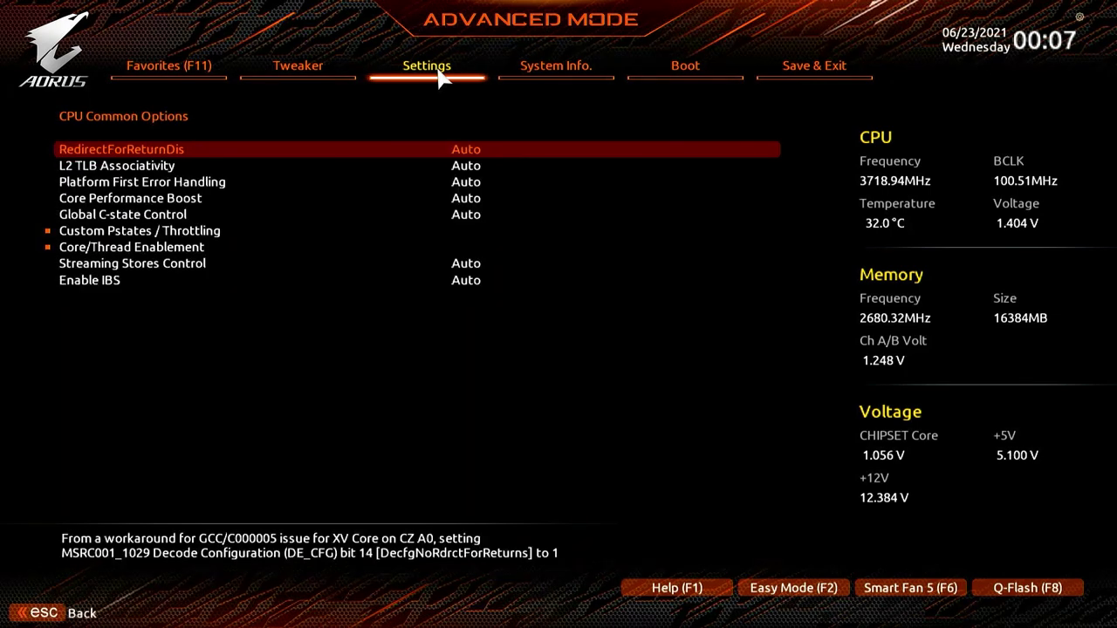
{"action": "key", "text": "Down"}
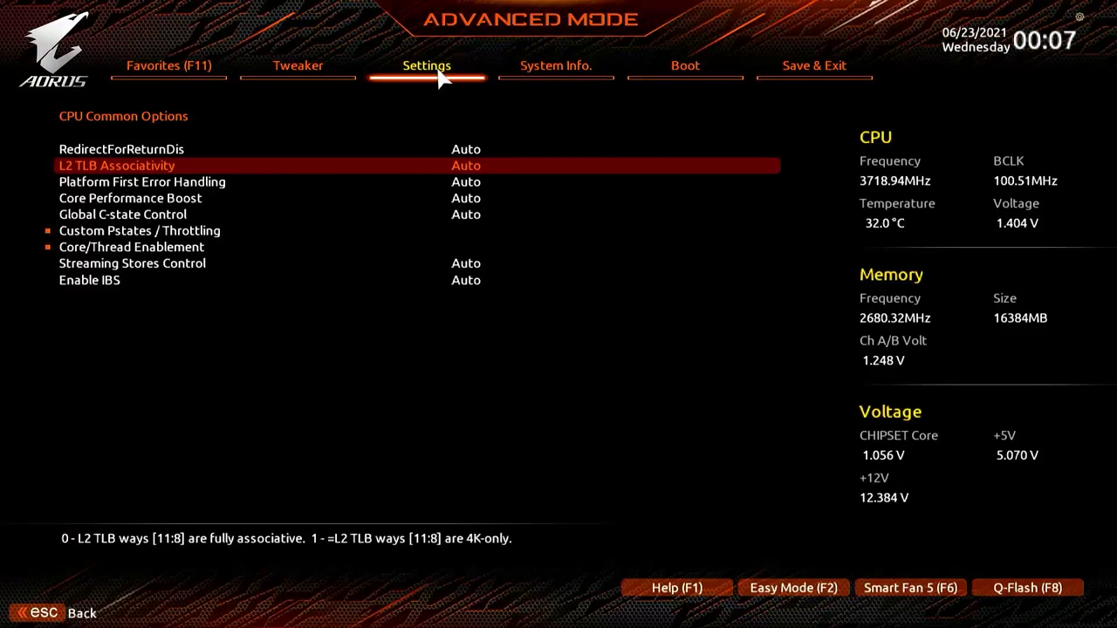
{"action": "key", "text": "Down"}
{"action": "key", "text": "Down"}
{"action": "key", "text": "Down"}
{"action": "key", "text": "Down"}
{"action": "key", "text": "Down"}
{"action": "key", "text": "Down"}
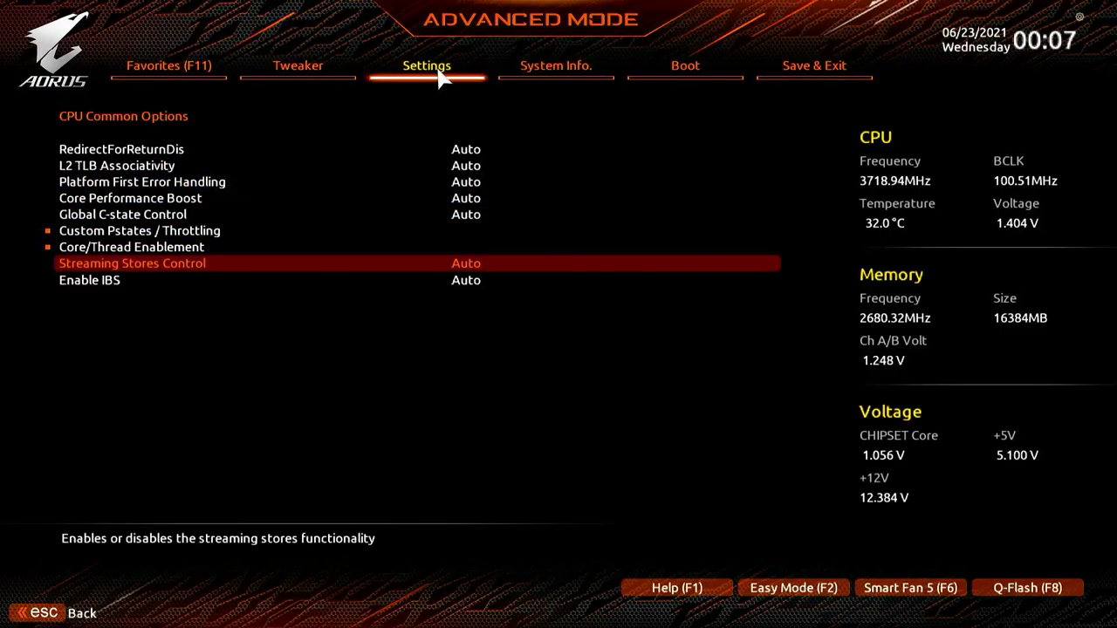
{"action": "key", "text": "Up"}
{"action": "key", "text": "Down"}
{"action": "key", "text": "Down"}
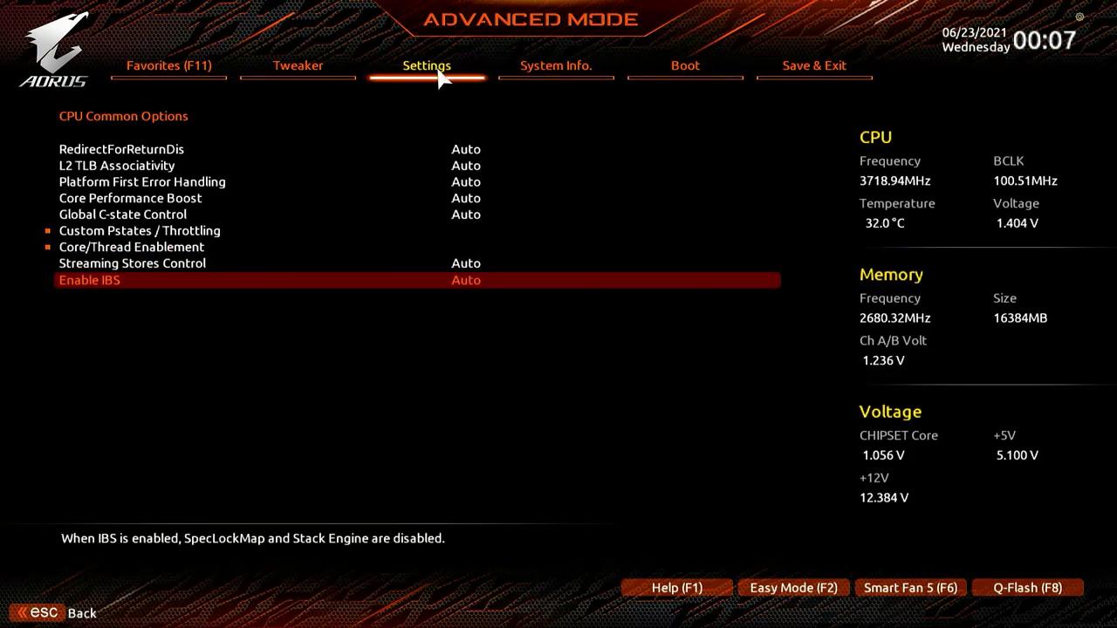
{"action": "key", "text": "Escape"}
Review DF Common Options, including DF sync flood propagation and memory settings, all Auto.
{"action": "key", "text": "Down"}
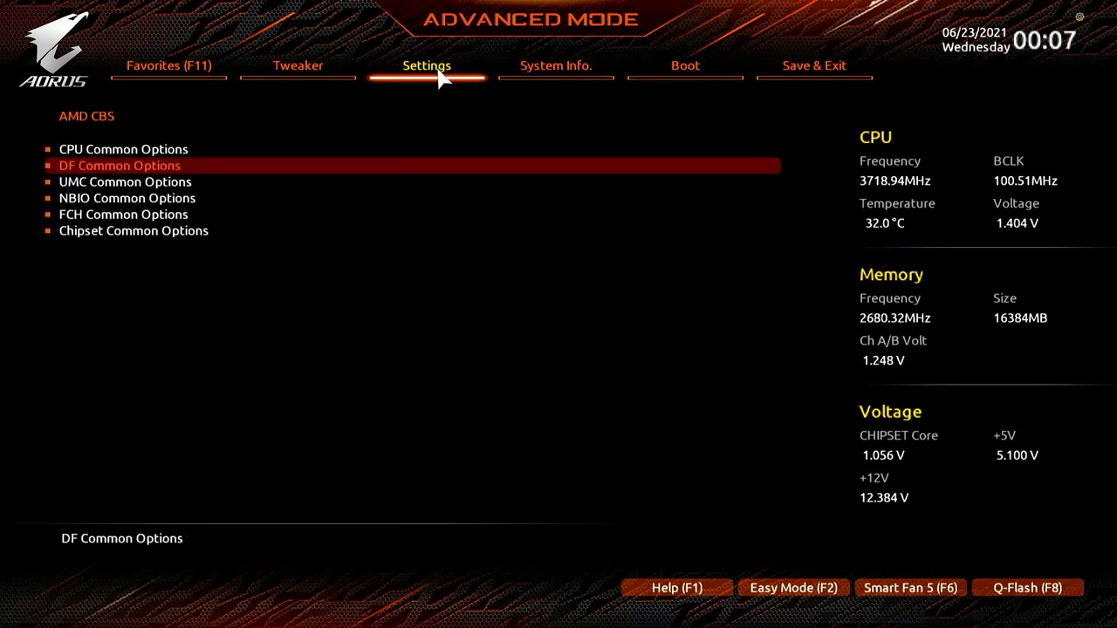
{"action": "key", "text": "Return"}
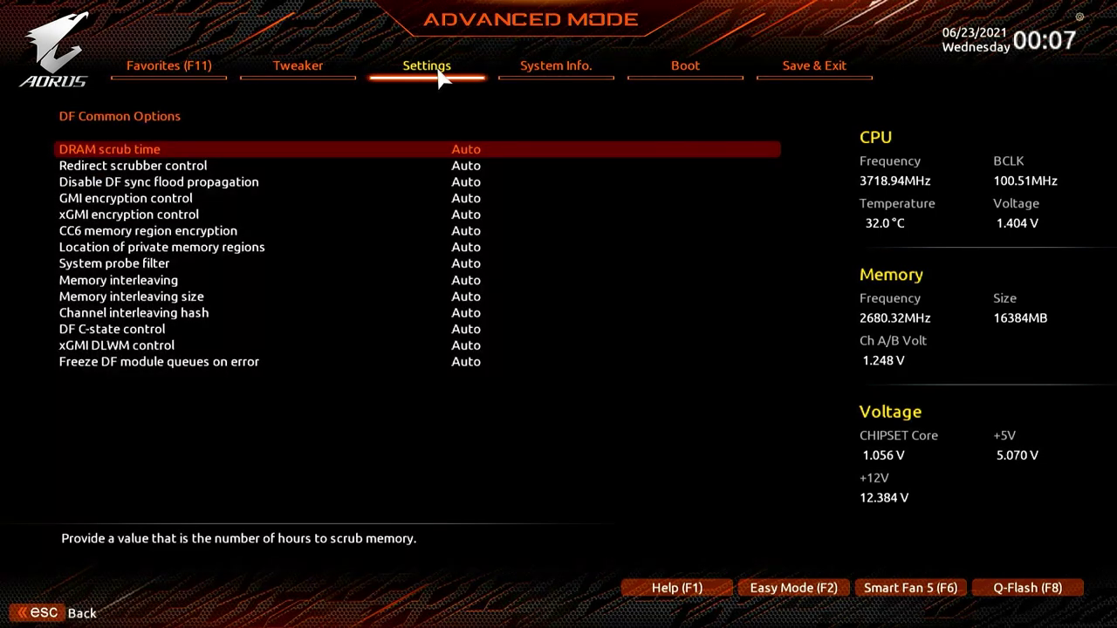
{"action": "key", "text": "Down"}
{"action": "key", "text": "Down"}
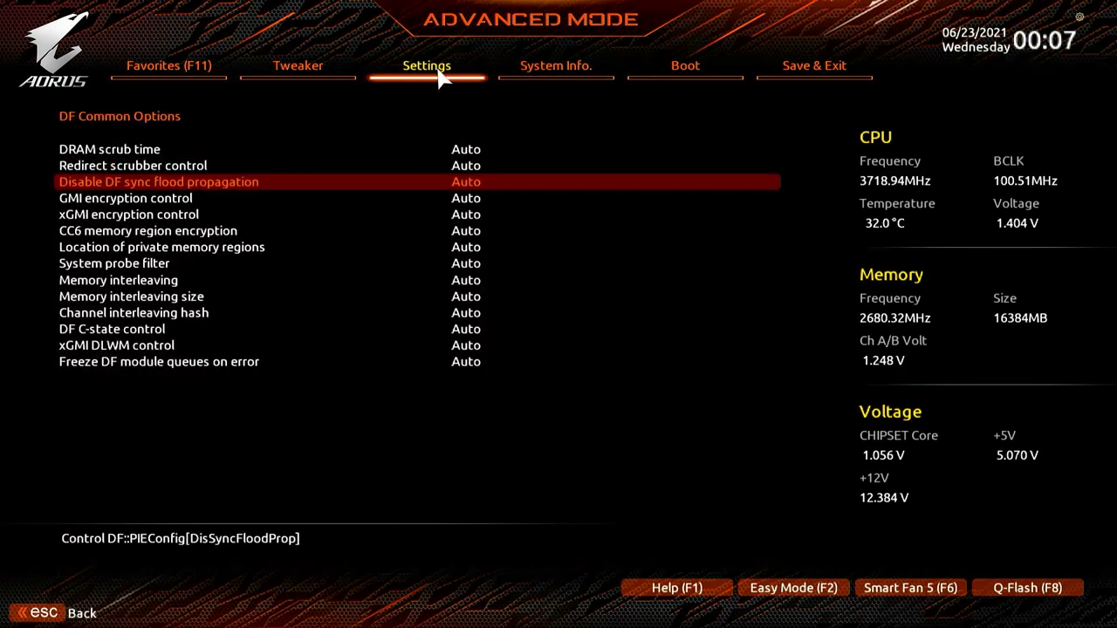
{"action": "key", "text": "Down"}
{"action": "key", "text": "Down"}
{"action": "key", "text": "Down"}
{"action": "key", "text": "Down"}
{"action": "key", "text": "Down"}
{"action": "key", "text": "Down"}
{"action": "key", "text": "Down"}
{"action": "key", "text": "Down"}
{"action": "key", "text": "Down"}
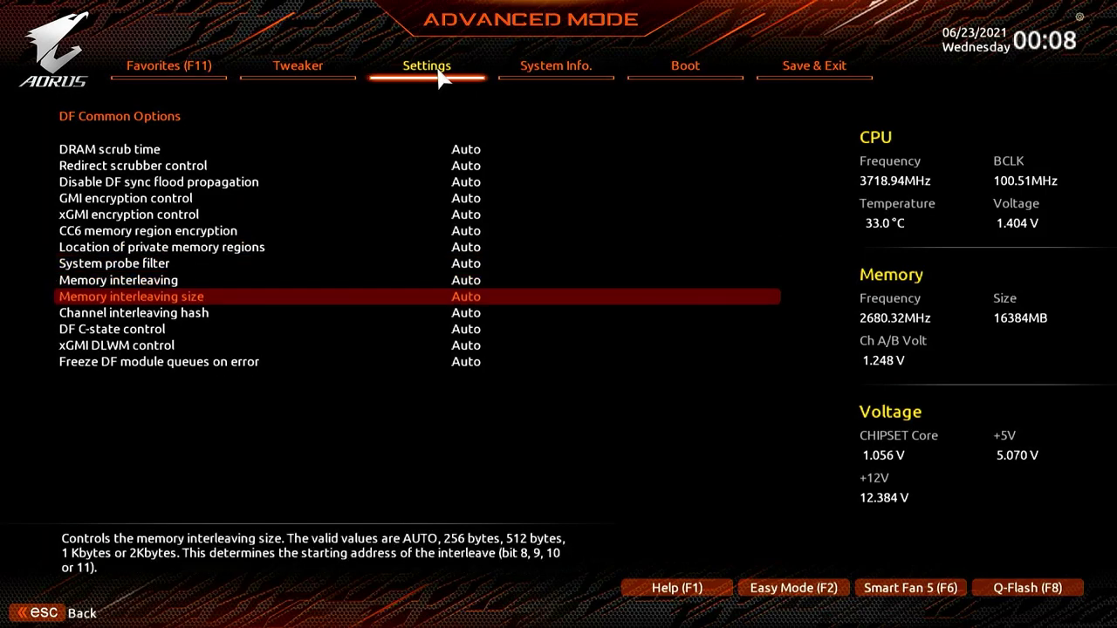
{"action": "key", "text": "Escape"}
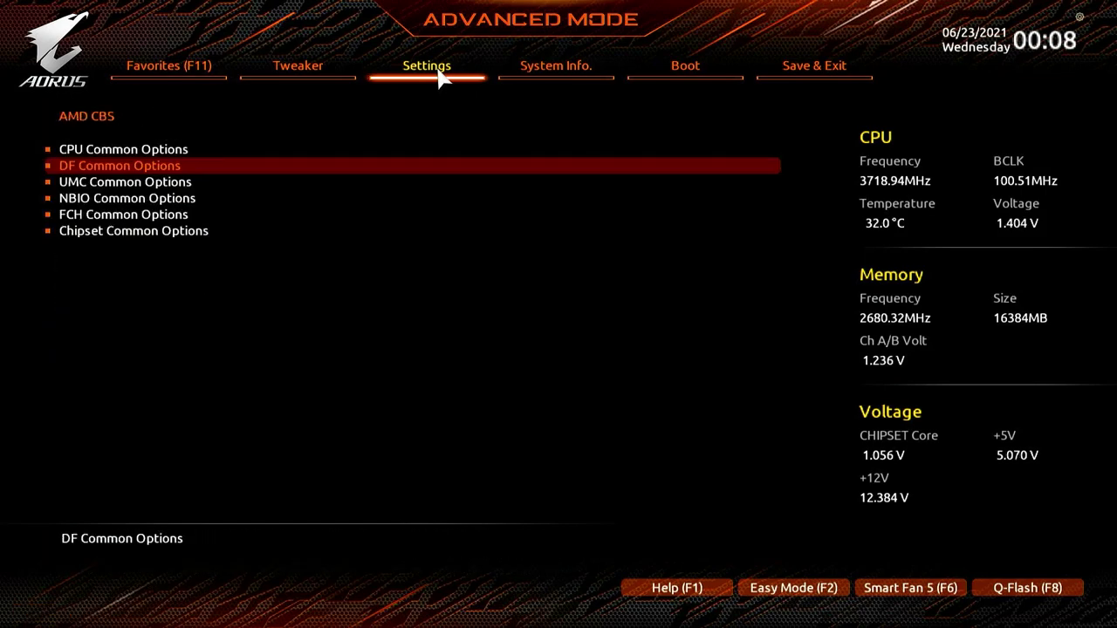
{"action": "key", "text": "Down"}
{"action": "key", "text": "Return"}
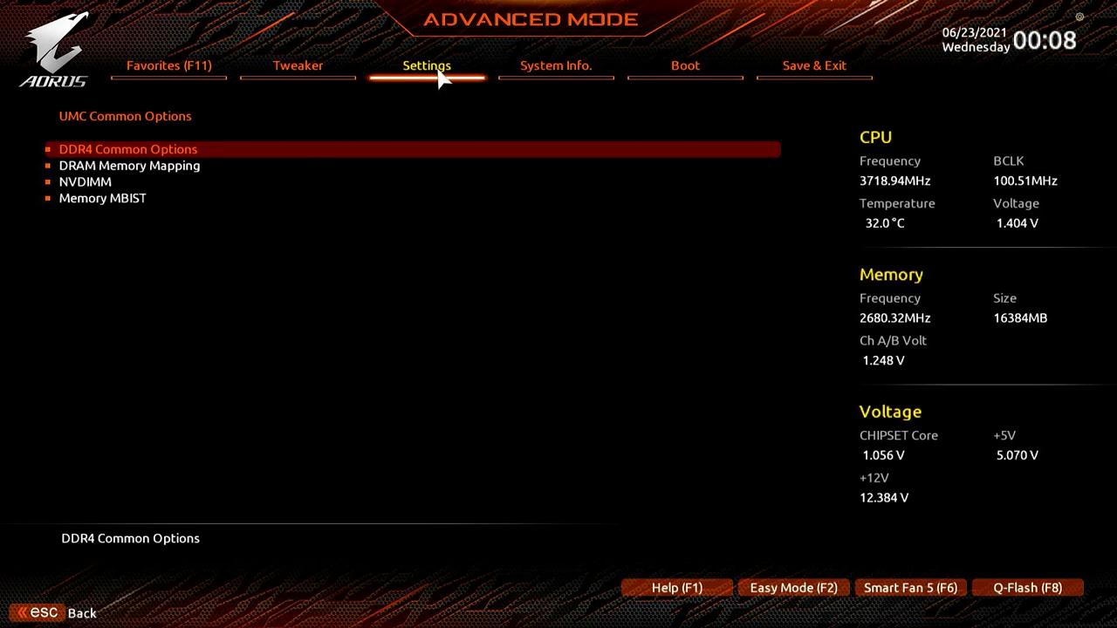
{"action": "key", "text": "Return"}
{"action": "key", "text": "Escape"}
{"action": "key", "text": "Down"}
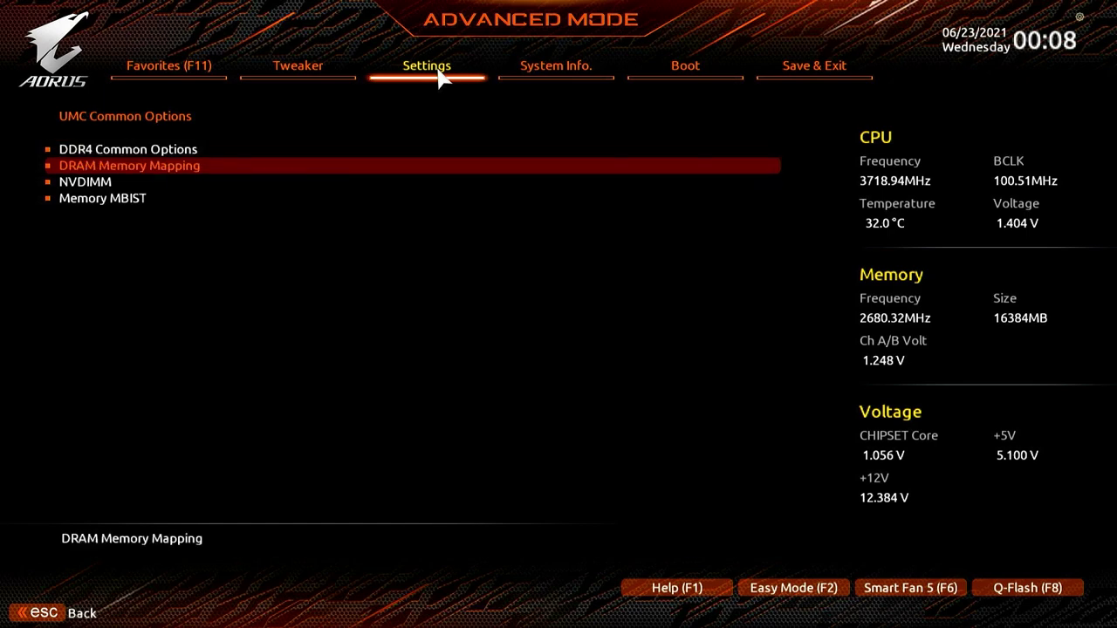
{"action": "key", "text": "Down"}
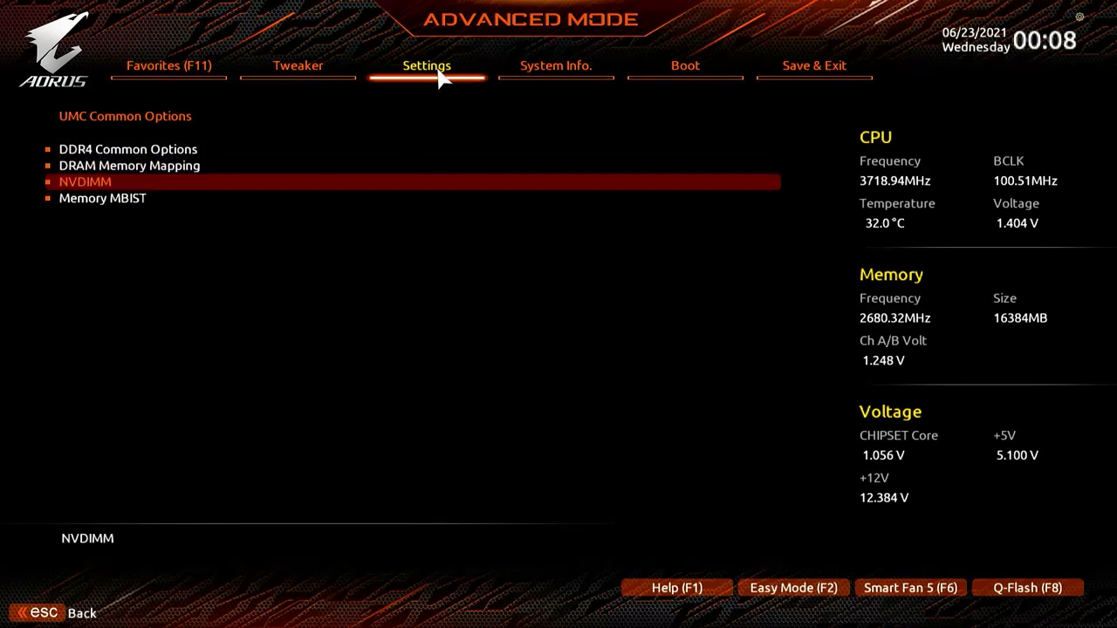
{"action": "key", "text": "Down"}
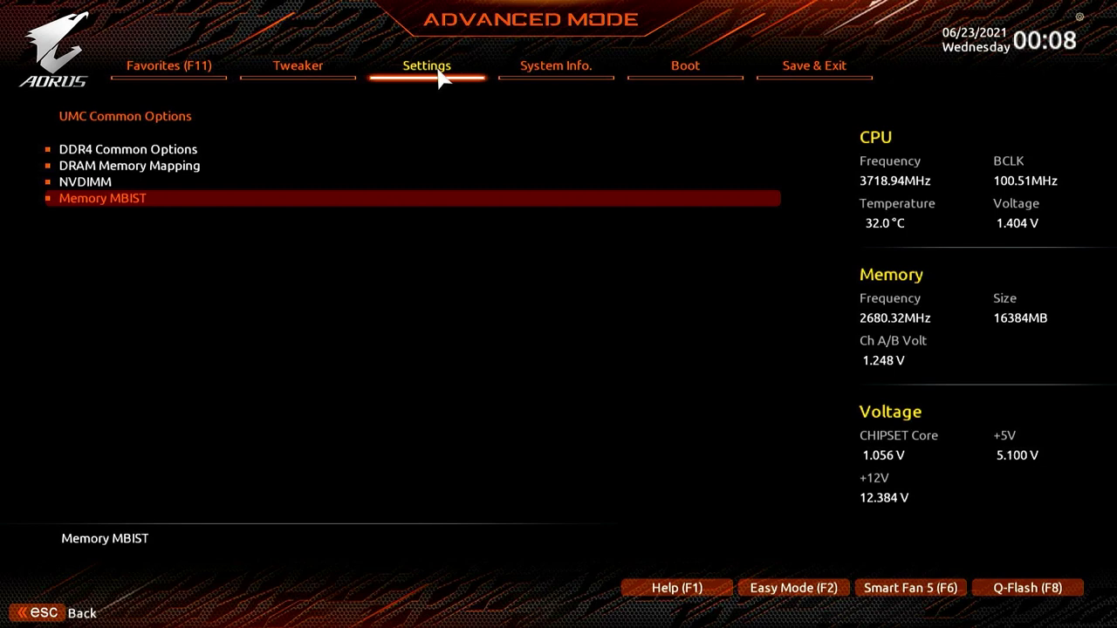
{"action": "key", "text": "Escape"}
{"action": "key", "text": "Down"}
{"action": "key", "text": "Down"}
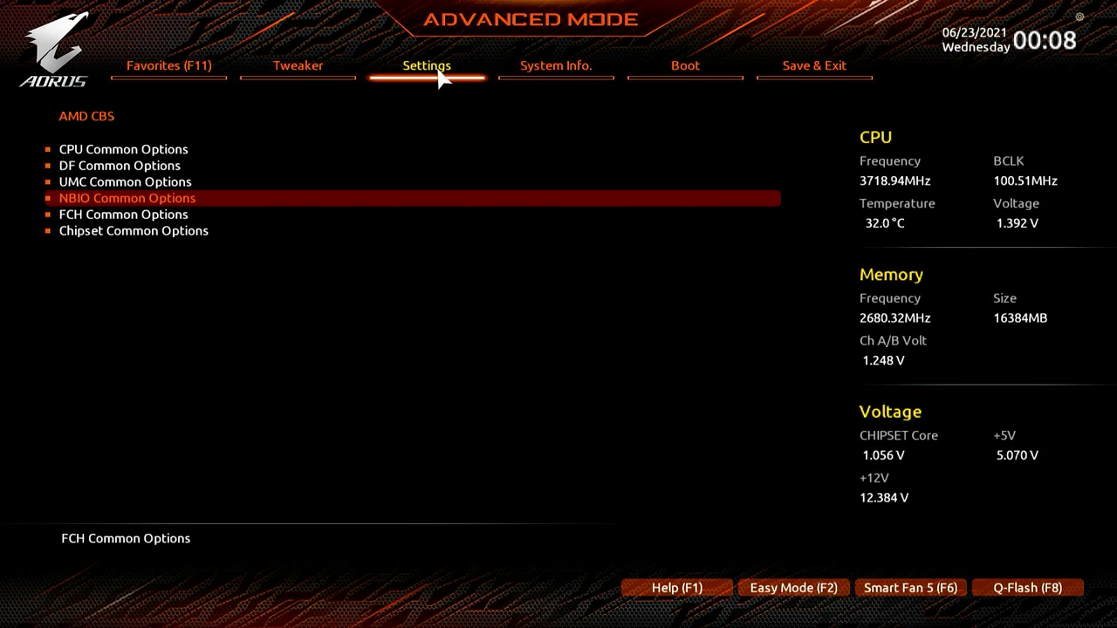
Enter FCH Common Options and inspect the SATA, USB and Ac Power Loss settings.
{"action": "key", "text": "Return"}
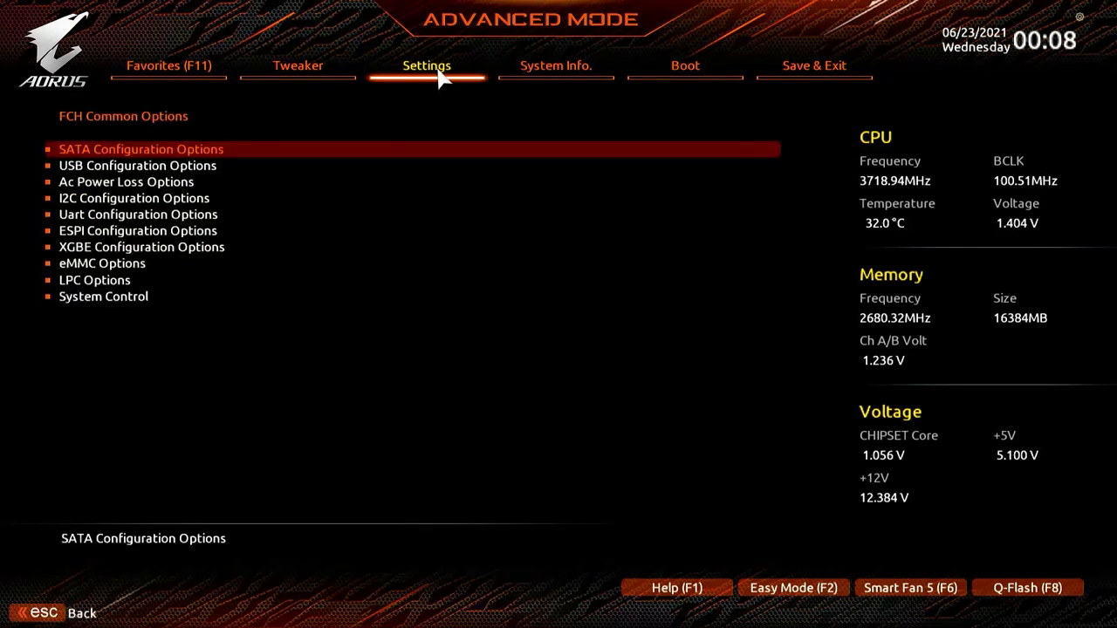
{"action": "key", "text": "Return"}
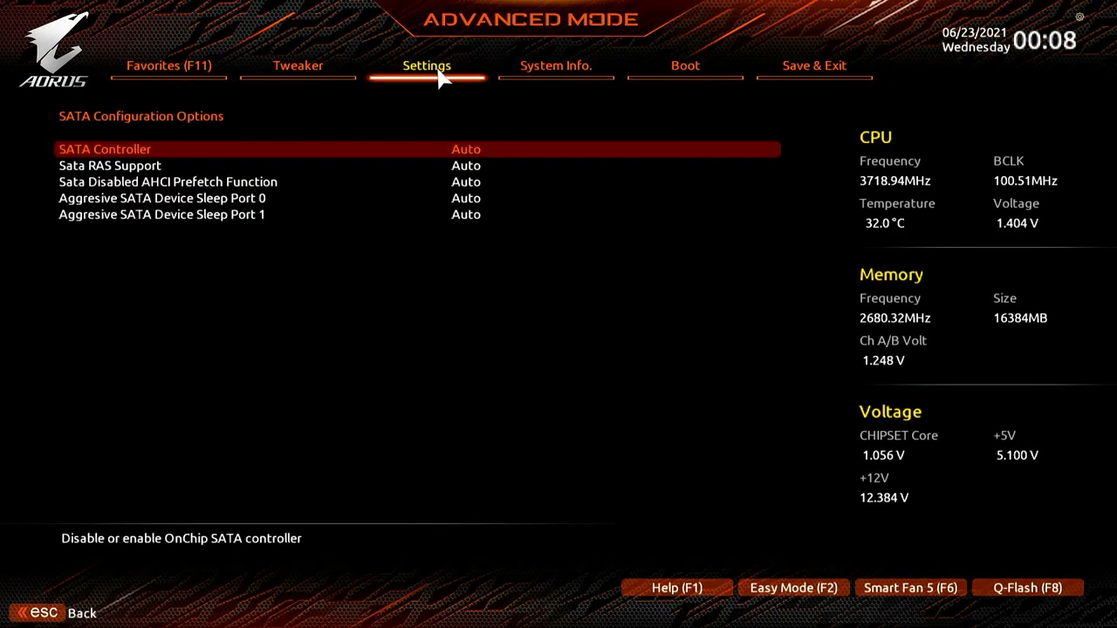
{"action": "key", "text": "Down"}
{"action": "key", "text": "Escape"}
{"action": "key", "text": "Down"}
{"action": "key", "text": "Return"}
{"action": "key", "text": "Escape"}
{"action": "key", "text": "Down"}
{"action": "key", "text": "Return"}
{"action": "key", "text": "Escape"}
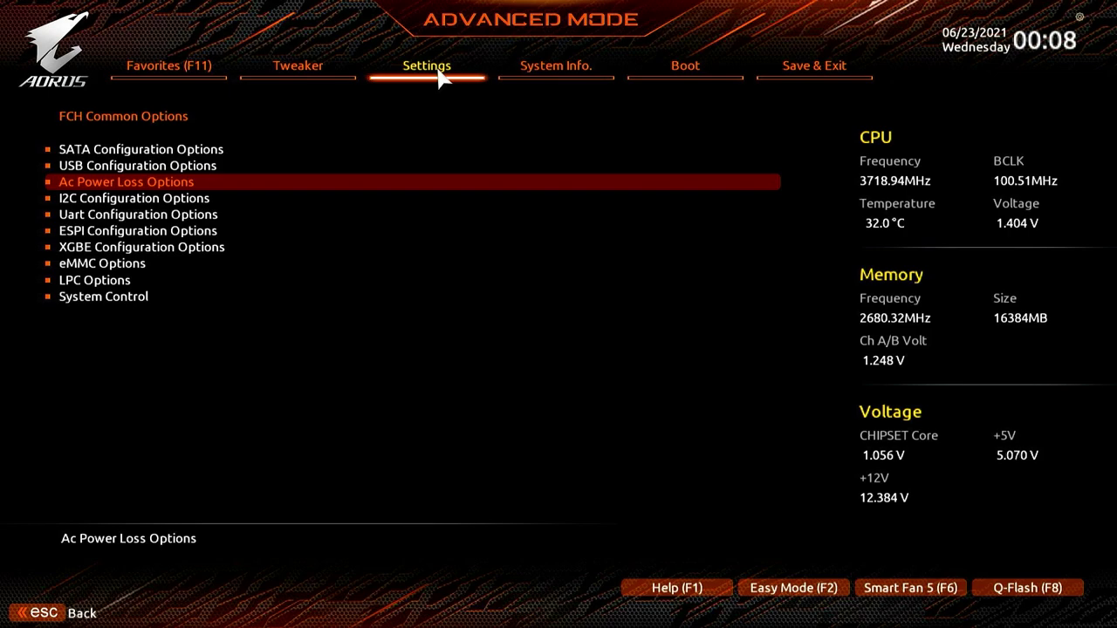
Look through the I2C, Uart and ESPI Configuration Options, then open eMMC Options.
{"action": "key", "text": "Down"}
{"action": "key", "text": "Return"}
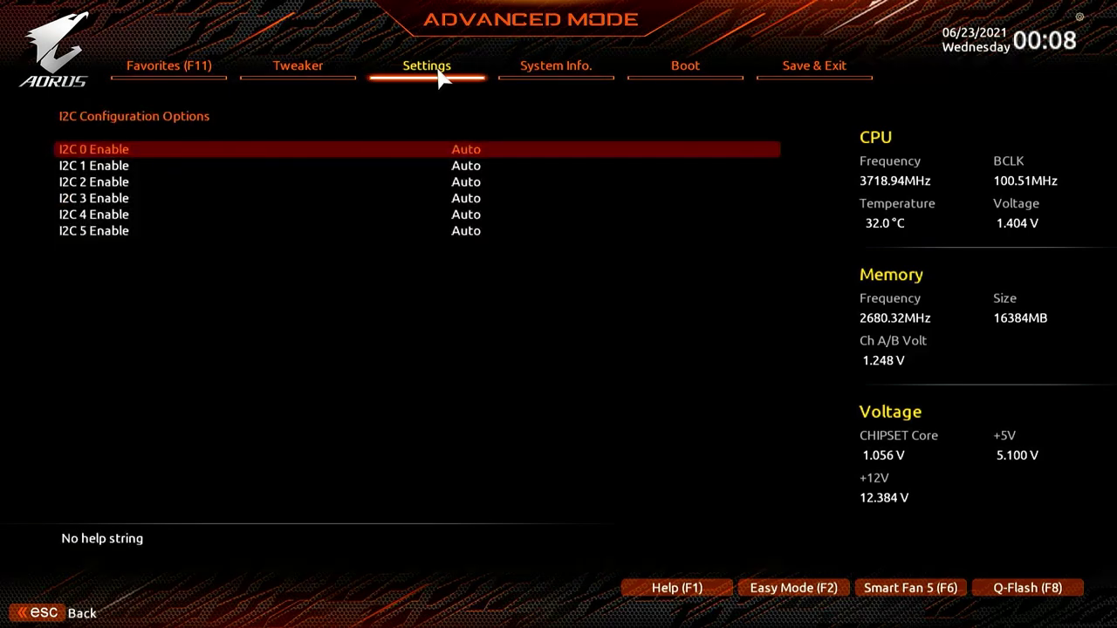
{"action": "key", "text": "Escape"}
{"action": "key", "text": "Down"}
{"action": "key", "text": "Return"}
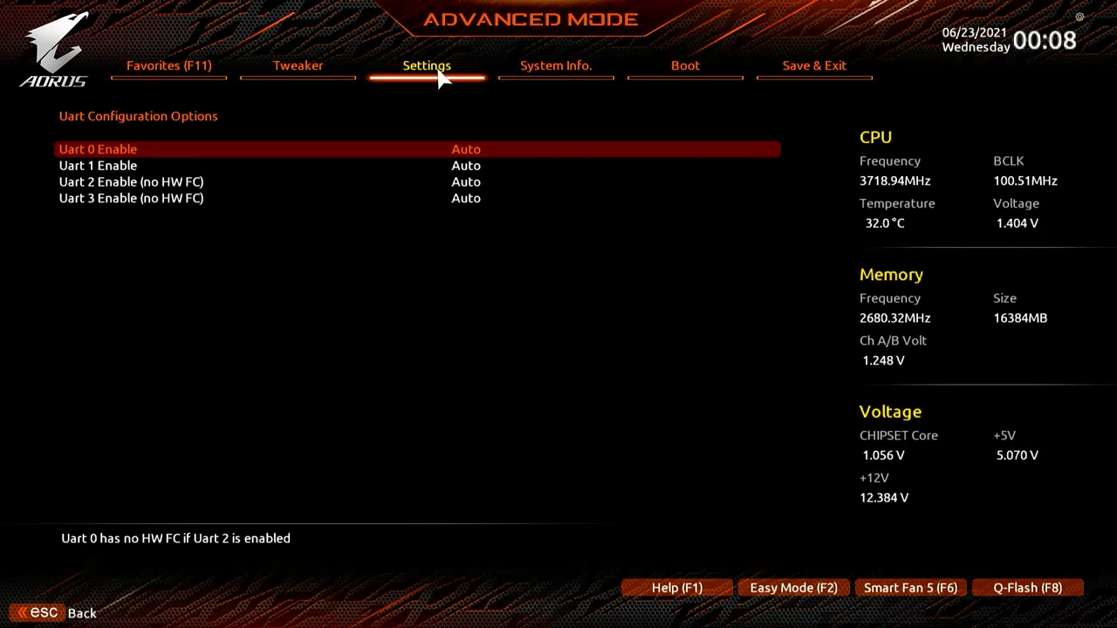
{"action": "key", "text": "Escape"}
{"action": "key", "text": "Down"}
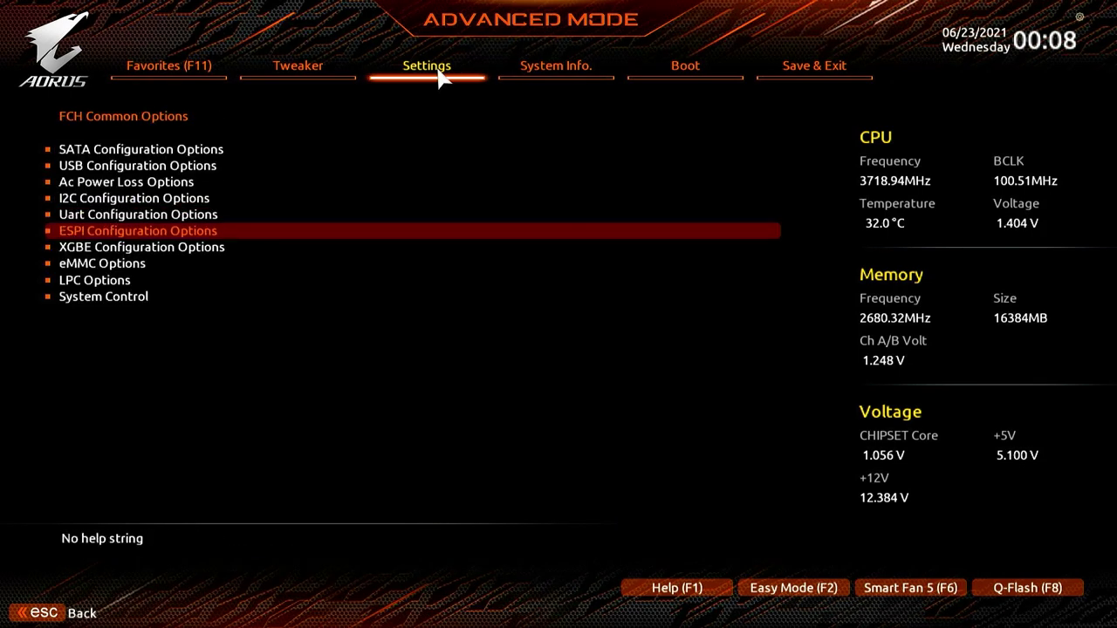
{"action": "key", "text": "Return"}
{"action": "key", "text": "Escape"}
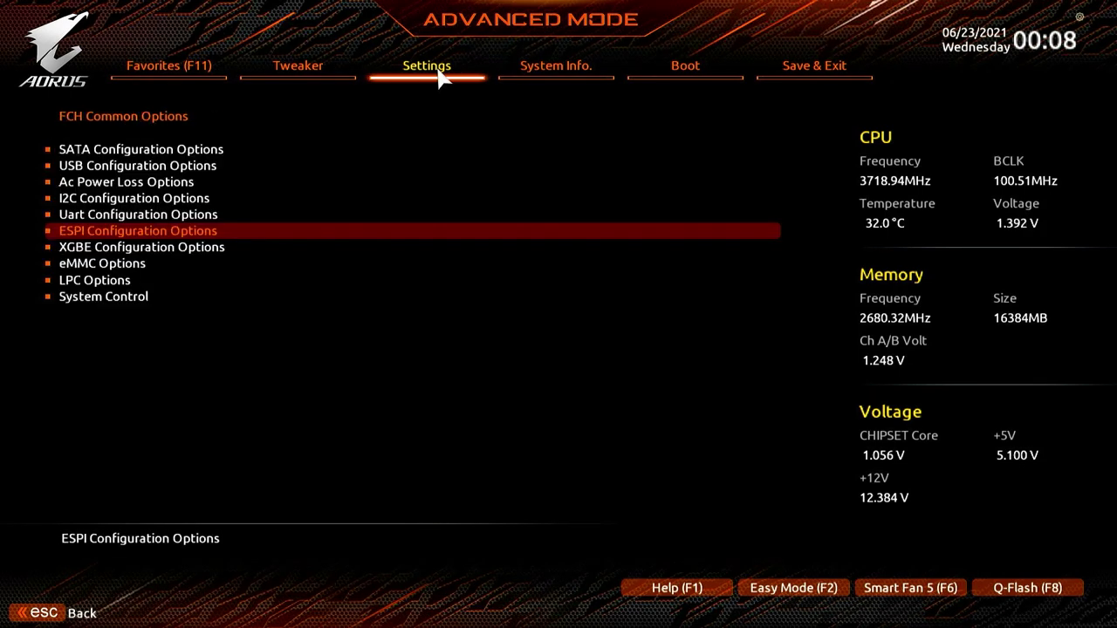
{"action": "key", "text": "Down"}
{"action": "key", "text": "Down"}
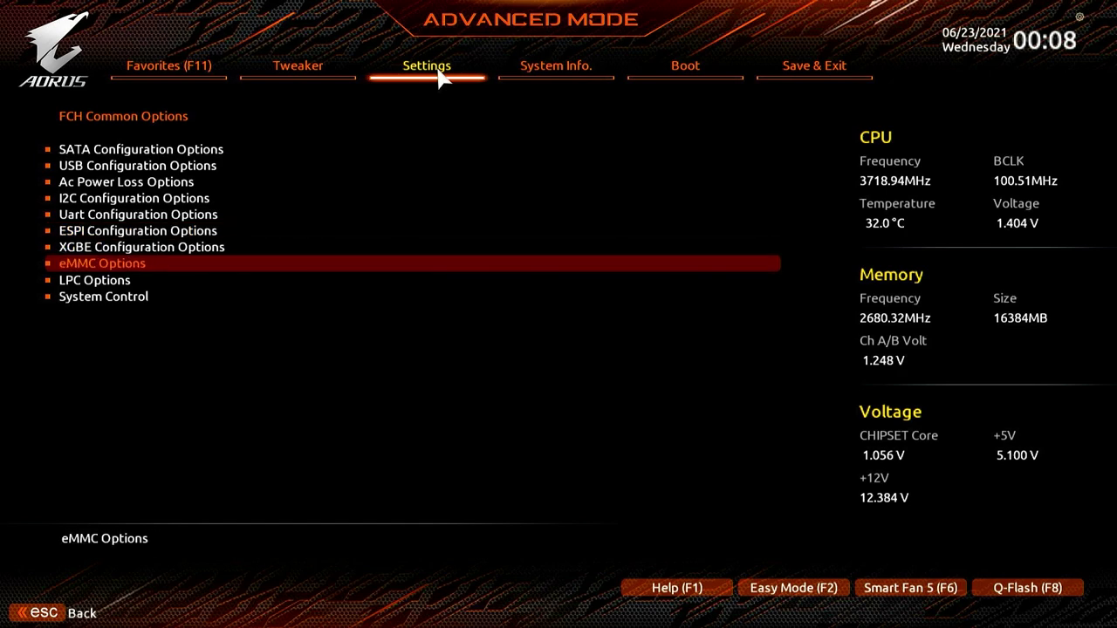
{"action": "key", "text": "Return"}
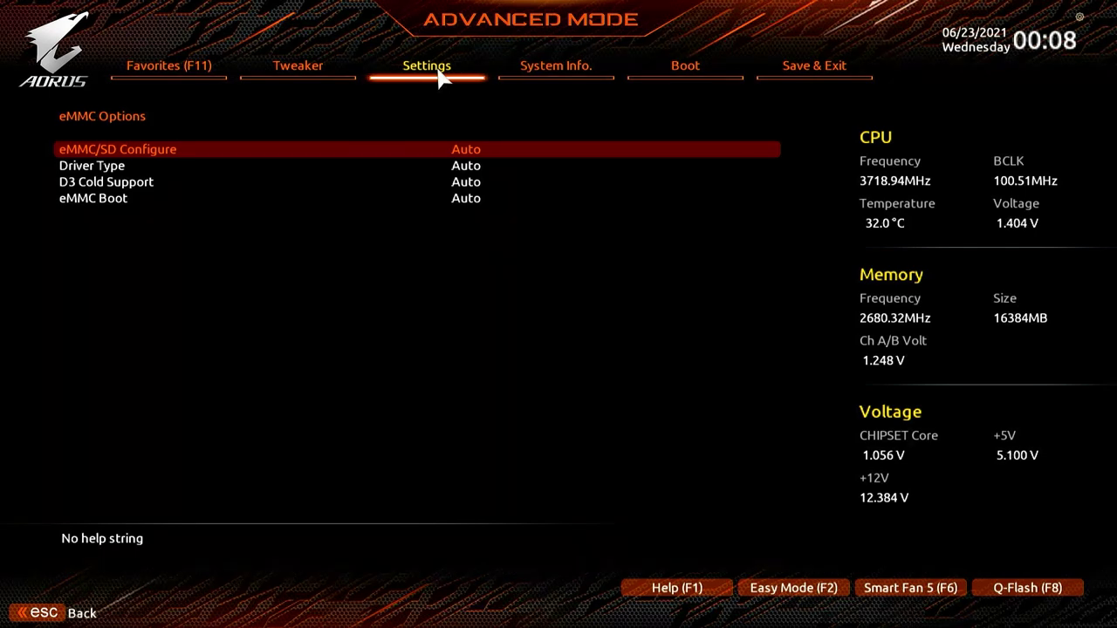
Preview the eMMC Driver Type choices (MS Driver, AMD eMMC Driver) but keep it Auto.
{"action": "key", "text": "Down"}
{"action": "key", "text": "Down"}
{"action": "key", "text": "Down"}
{"action": "key", "text": "Up"}
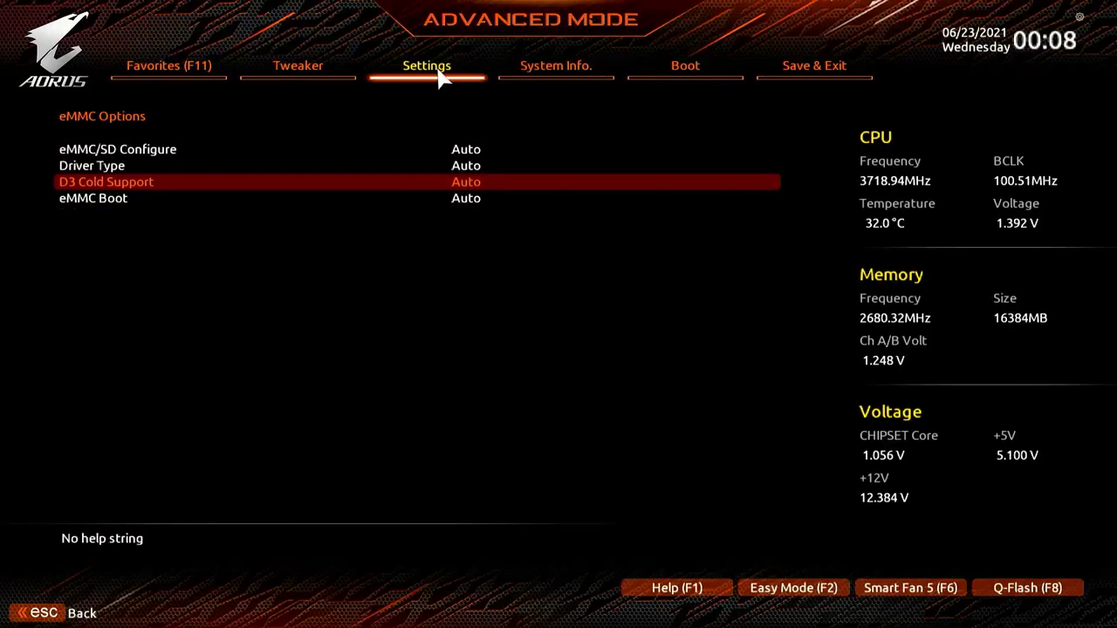
{"action": "key", "text": "Up"}
{"action": "key", "text": "Return"}
{"action": "key", "text": "Up"}
{"action": "key", "text": "Up"}
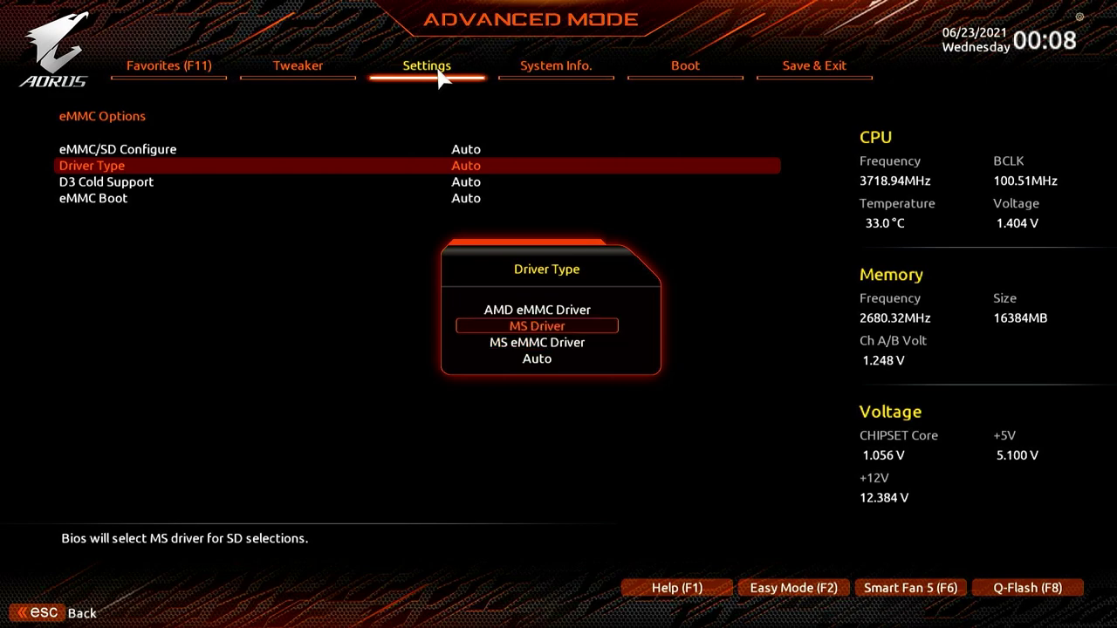
{"action": "key", "text": "Down"}
{"action": "key", "text": "Down"}
{"action": "key", "text": "Down"}
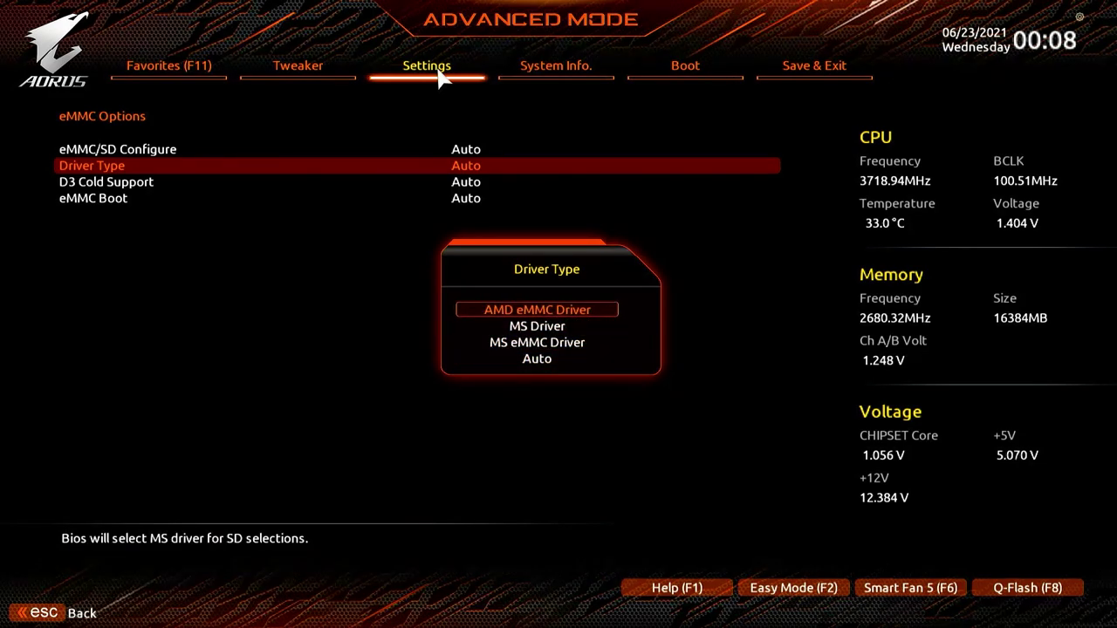
{"action": "key", "text": "Down"}
{"action": "key", "text": "Down"}
{"action": "key", "text": "Down"}
{"action": "key", "text": "Escape"}
{"action": "key", "text": "Escape"}
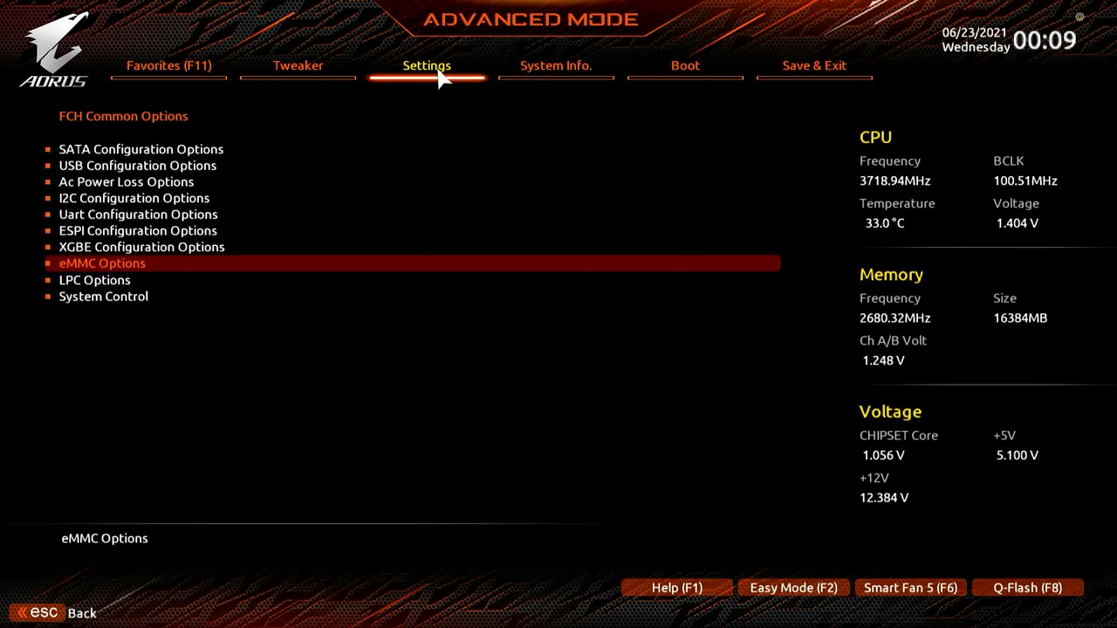
Inspect the LPC Options and System Control pages, leaving them on Auto.
{"action": "key", "text": "Down"}
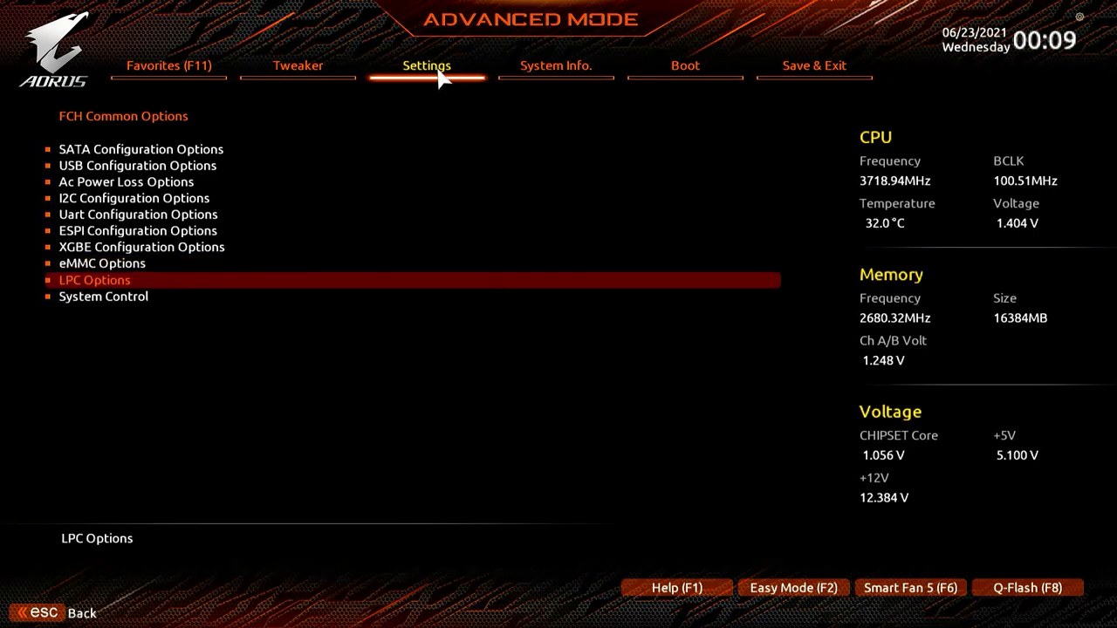
{"action": "key", "text": "Return"}
{"action": "key", "text": "Escape"}
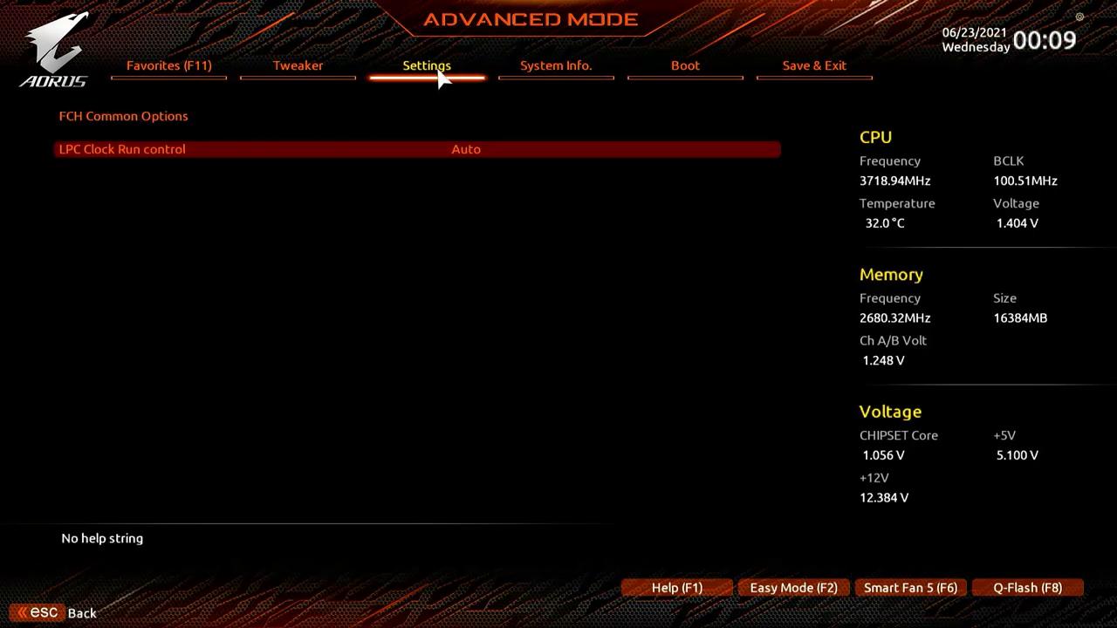
{"action": "key", "text": "Down"}
{"action": "key", "text": "Return"}
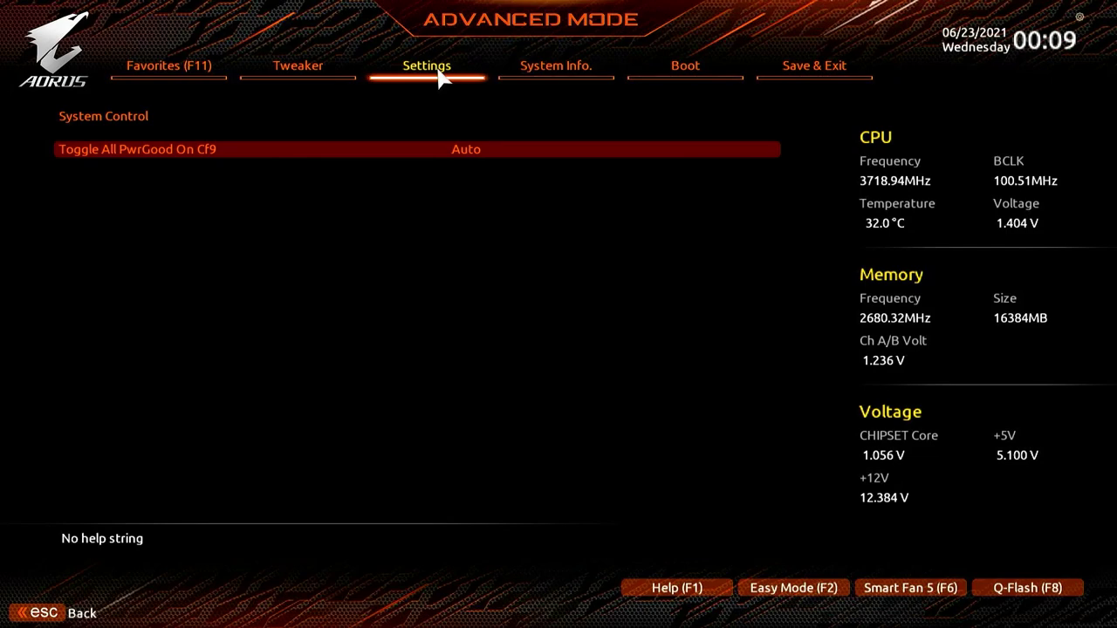
{"action": "key", "text": "Escape"}
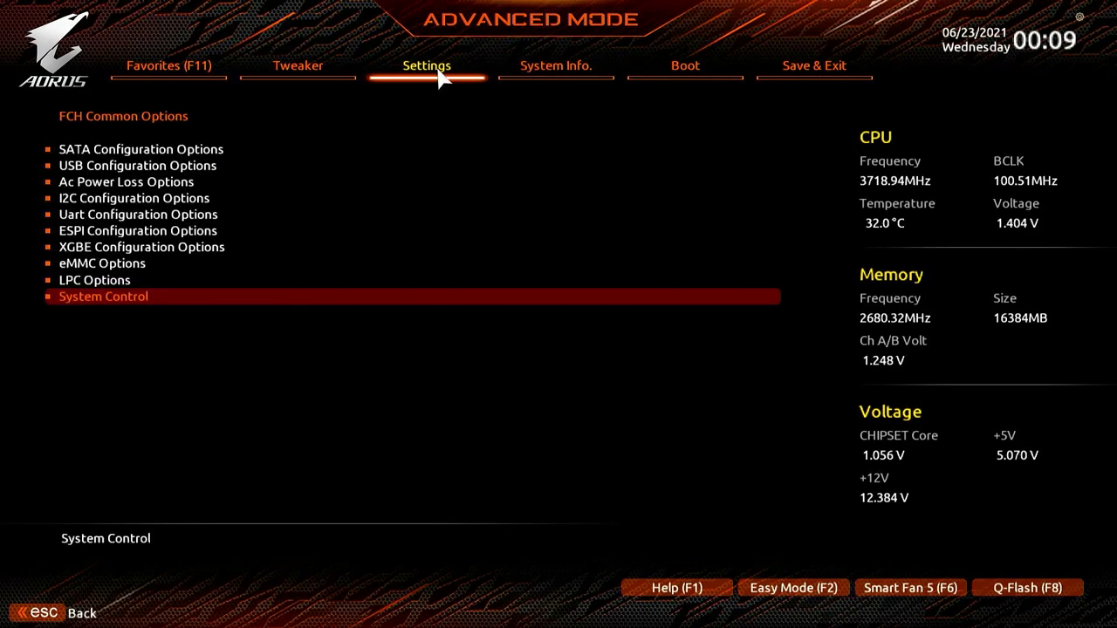
Back in AMD CBS, view the Chipset Common Options SATA and USB configuration pages.
{"action": "key", "text": "Escape"}
{"action": "key", "text": "Down"}
{"action": "key", "text": "Return"}
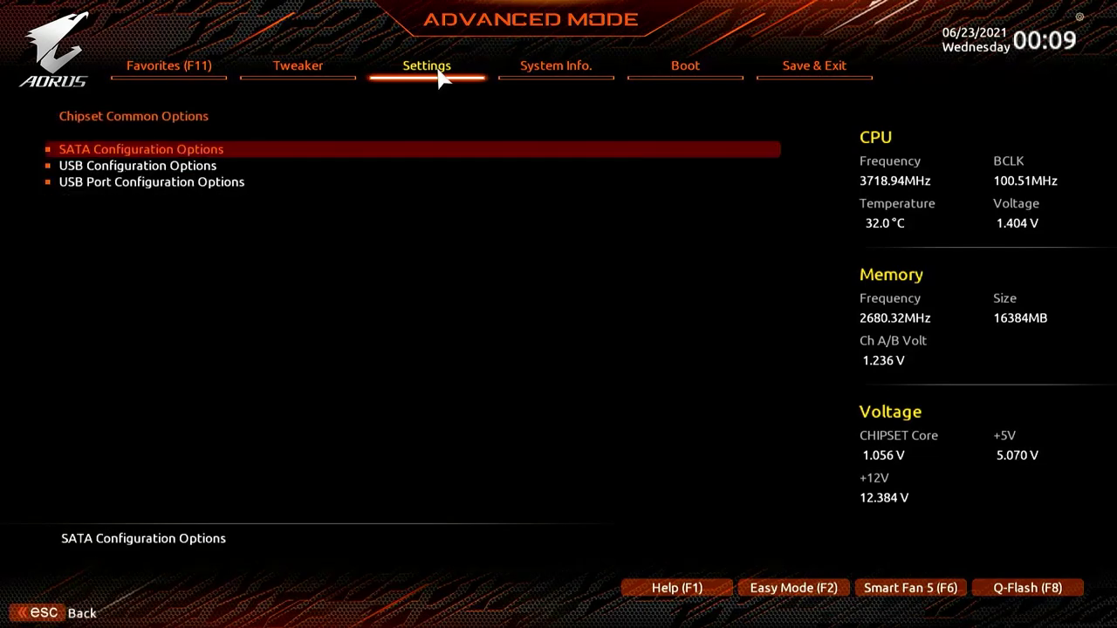
{"action": "key", "text": "Return"}
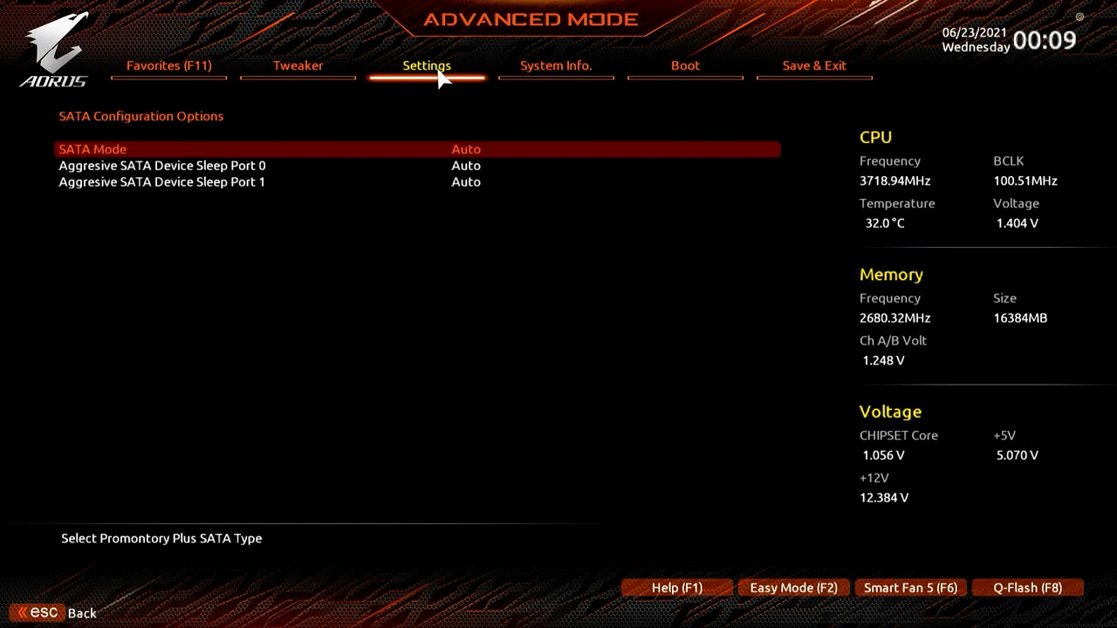
{"action": "key", "text": "Escape"}
{"action": "key", "text": "Down"}
{"action": "key", "text": "Return"}
{"action": "key", "text": "Escape"}
Check the USB port configuration, then bring up the AMD Overclocking warning.
{"action": "key", "text": "Down"}
{"action": "key", "text": "Return"}
{"action": "key", "text": "Escape"}
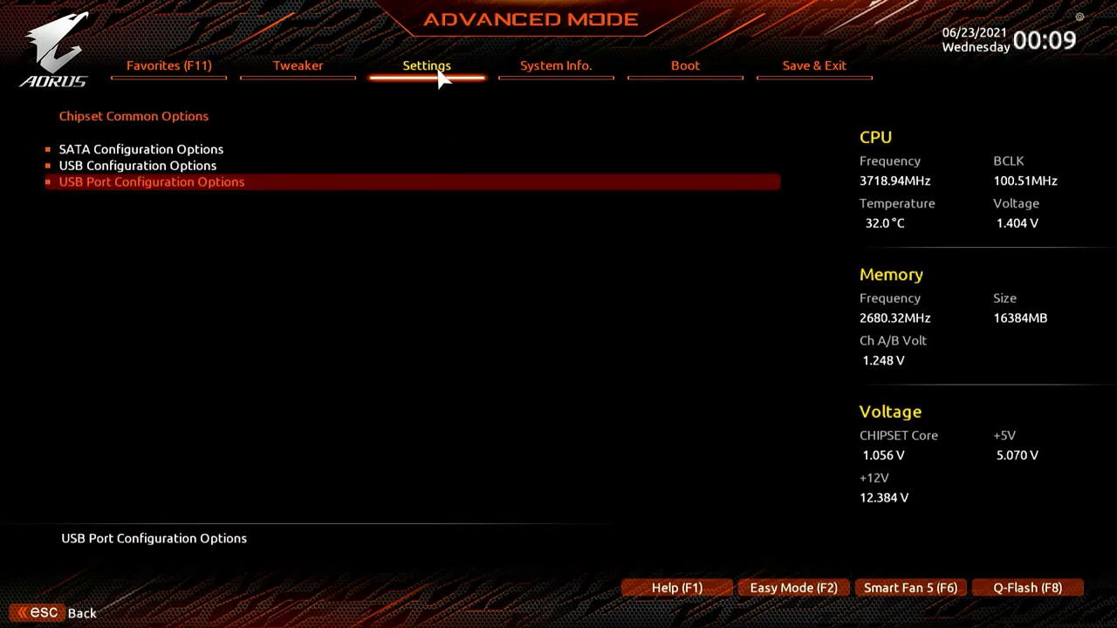
{"action": "key", "text": "Escape"}
{"action": "key", "text": "Escape"}
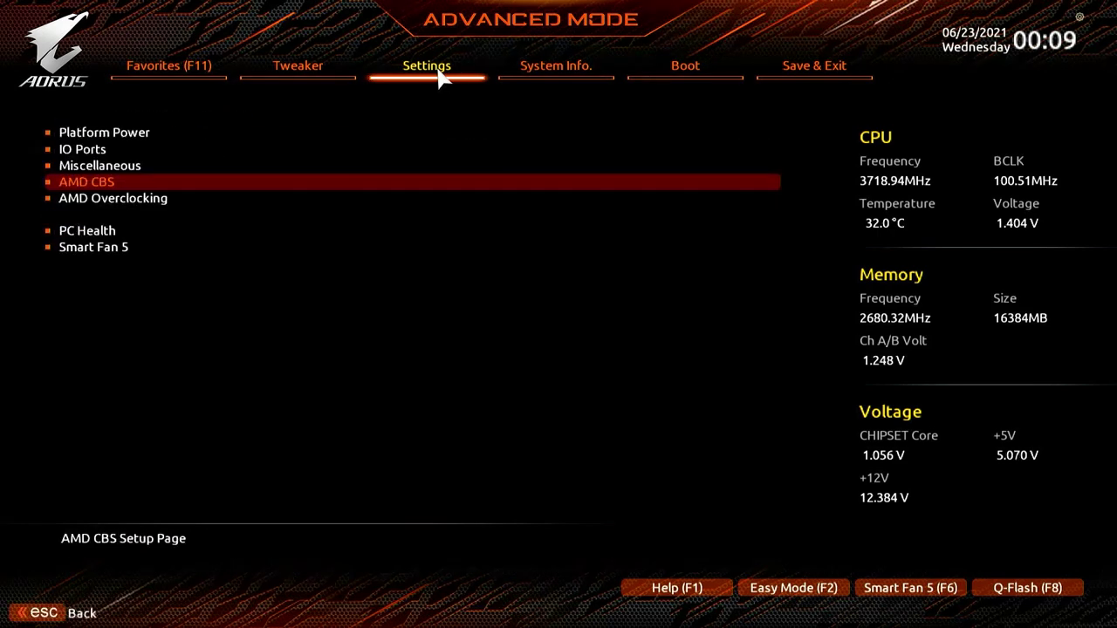
{"action": "key", "text": "Down"}
{"action": "key", "text": "Return"}
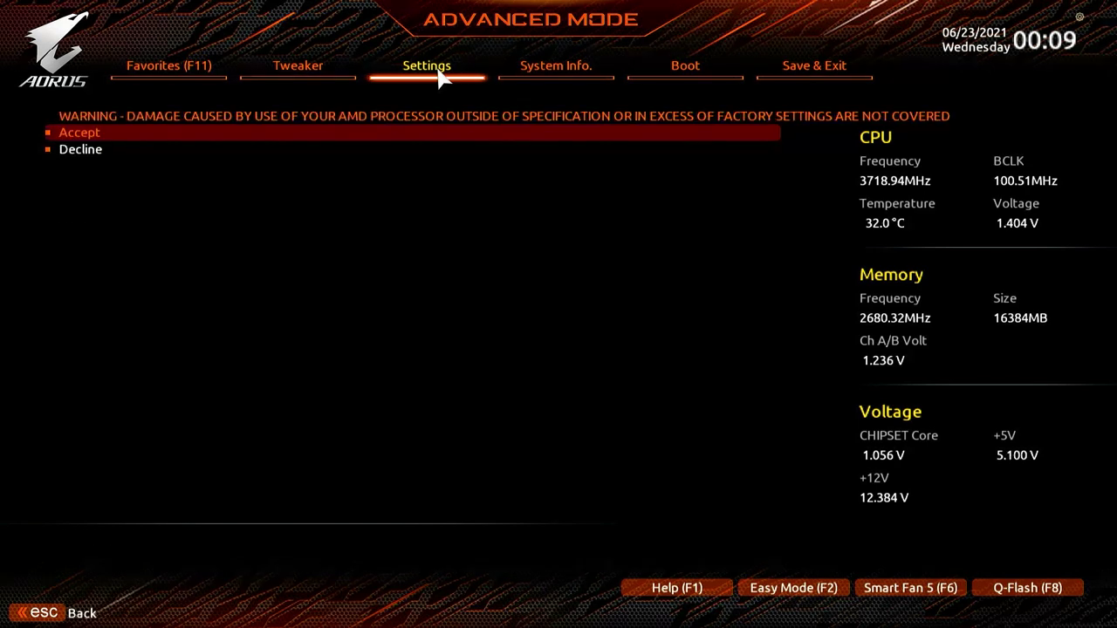
Accept the AMD warning and enter Manual CPU Overclocking, leaving CPU Frequency at 0.
{"action": "key", "text": "Return"}
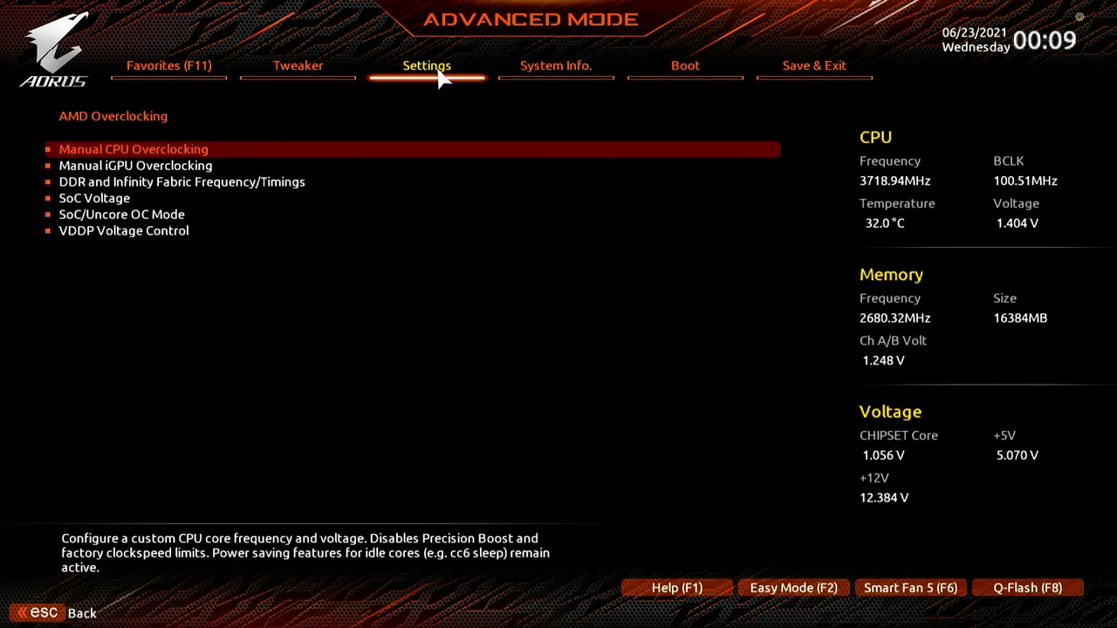
{"action": "key", "text": "Return"}
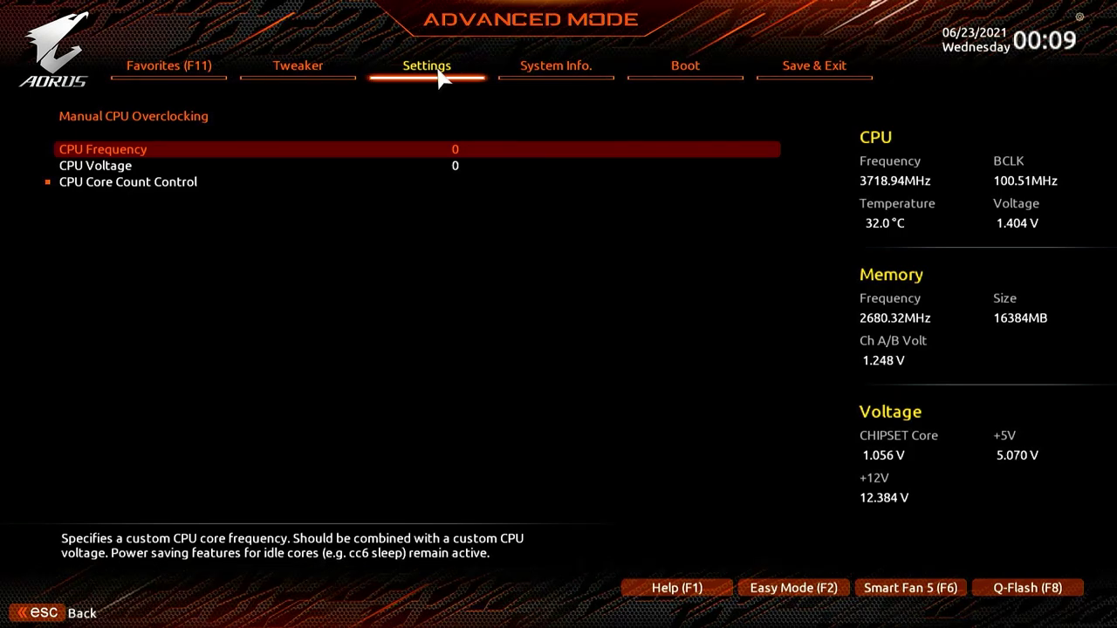
{"action": "type", "text": "432434323432"}
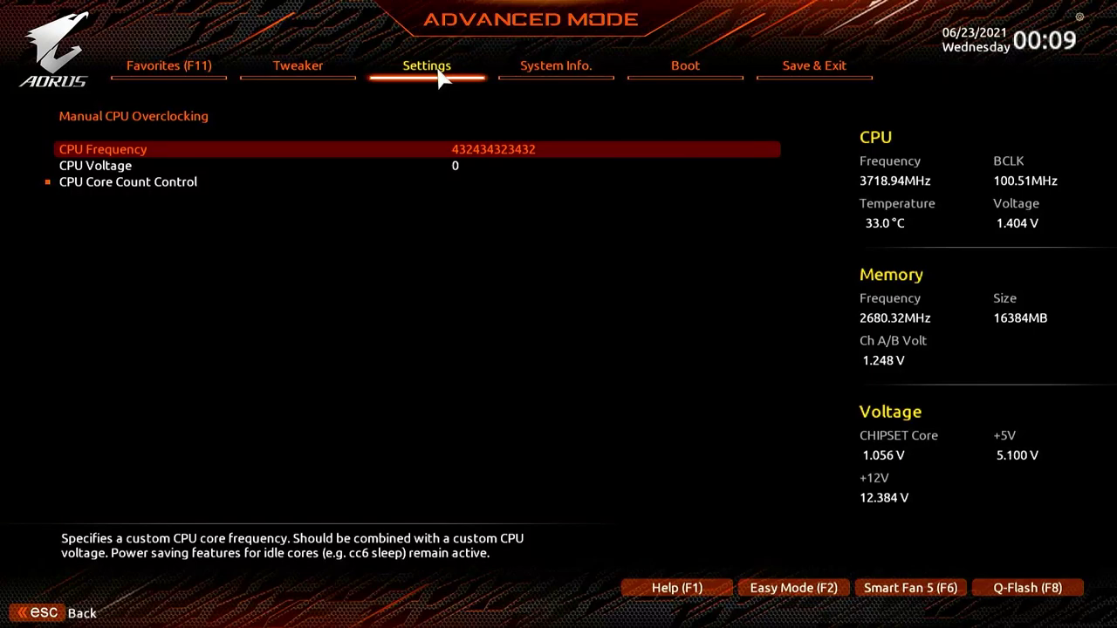
{"action": "key", "text": "BackSpace"}
{"action": "key", "text": "BackSpace"}
{"action": "key", "text": "BackSpace"}
{"action": "key", "text": "BackSpace"}
{"action": "key", "text": "BackSpace"}
{"action": "key", "text": "BackSpace"}
{"action": "key", "text": "BackSpace"}
{"action": "key", "text": "BackSpace"}
{"action": "key", "text": "BackSpace"}
{"action": "key", "text": "BackSpace"}
{"action": "key", "text": "BackSpace"}
{"action": "key", "text": "BackSpace"}
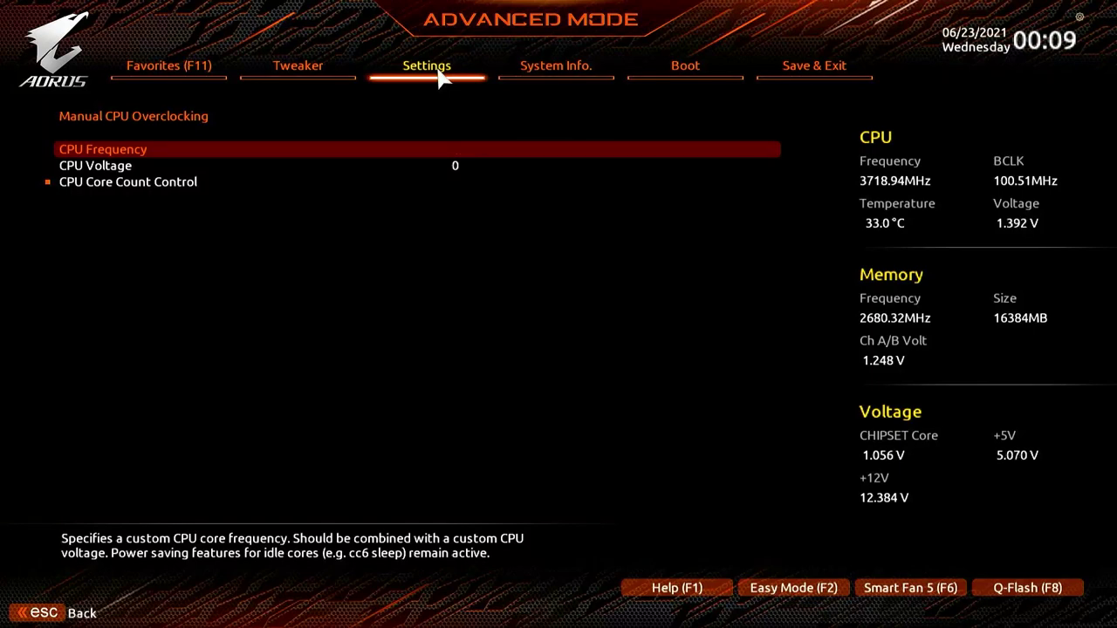
{"action": "key", "text": "Down"}
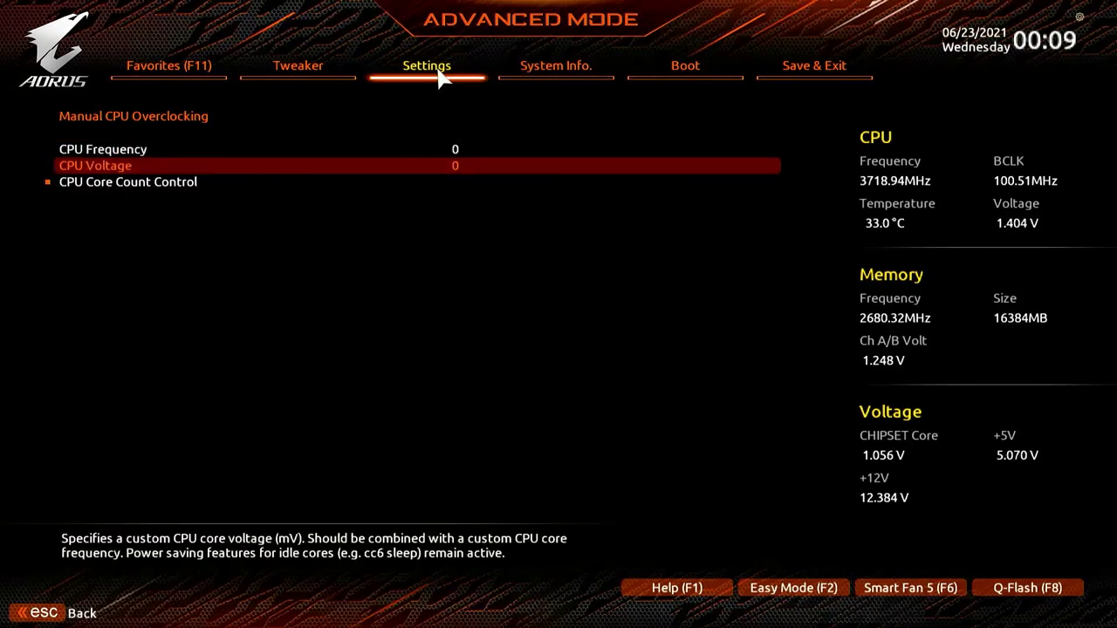
Browse the Core control and SMT Control choices in CPU Core Count Control, leaving both unchanged.
{"action": "key", "text": "Down"}
{"action": "key", "text": "Return"}
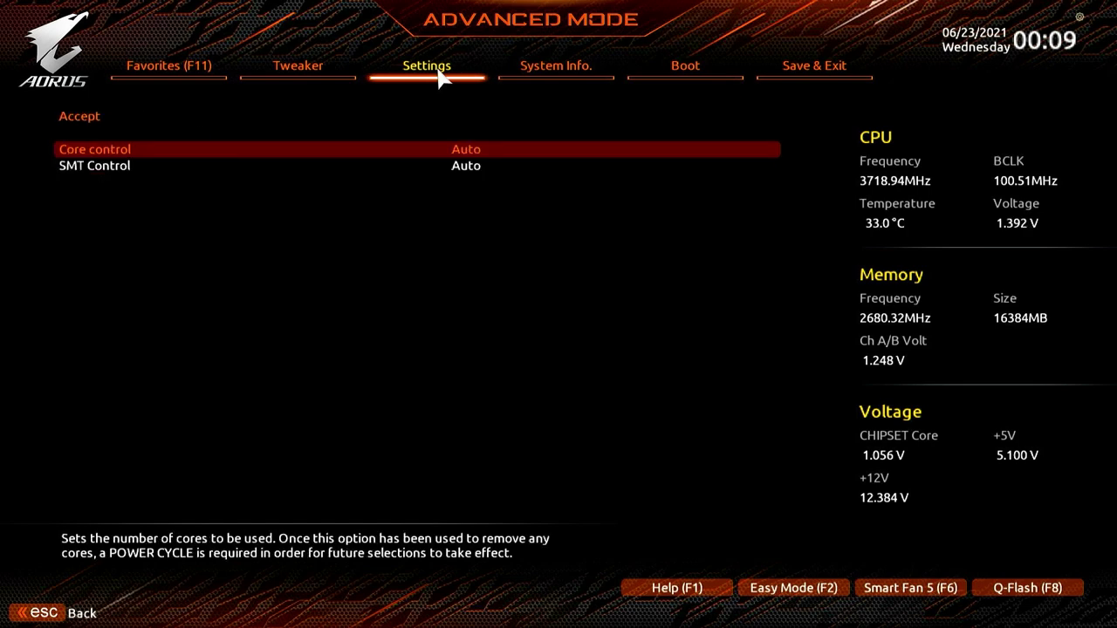
{"action": "key", "text": "Return"}
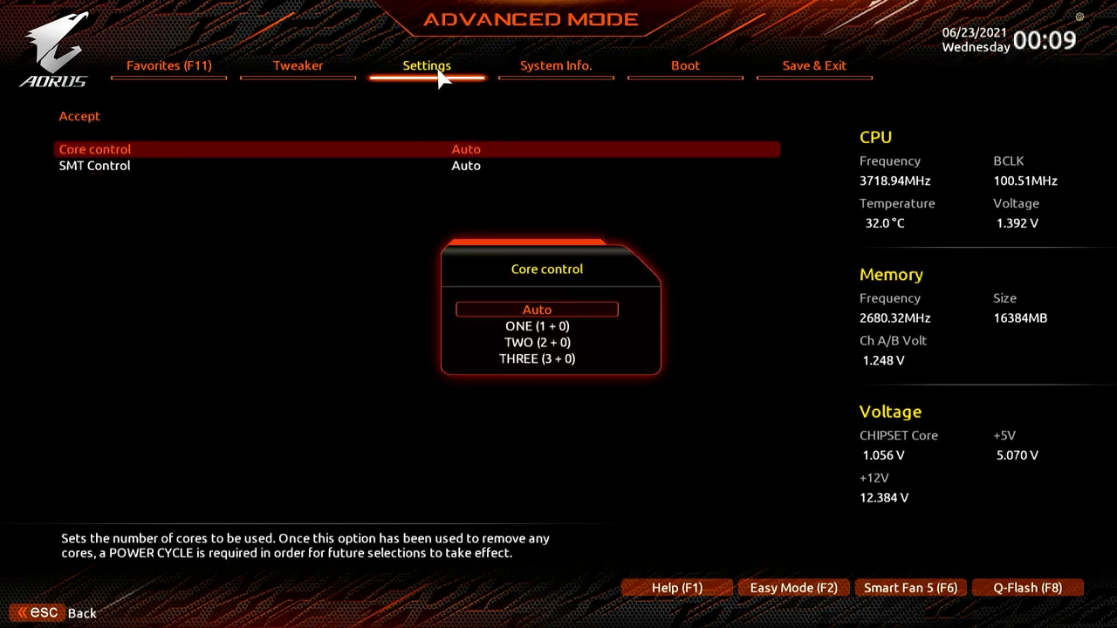
{"action": "key", "text": "Down"}
{"action": "key", "text": "Down"}
{"action": "key", "text": "Down"}
{"action": "key", "text": "Escape"}
{"action": "key", "text": "Down"}
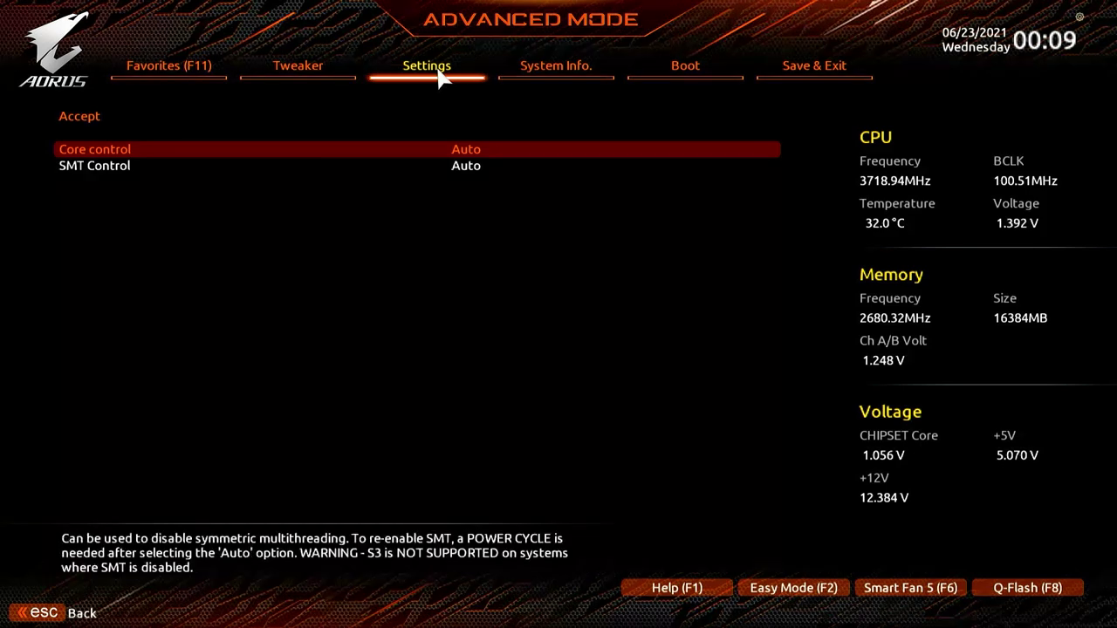
{"action": "key", "text": "Return"}
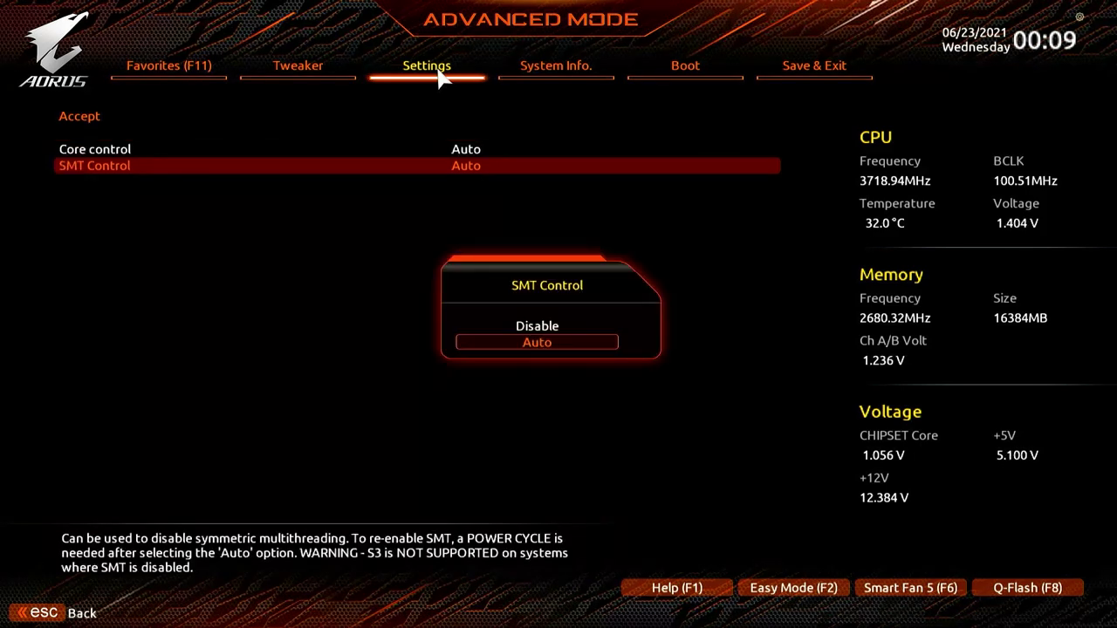
{"action": "key", "text": "Escape"}
{"action": "key", "text": "Escape"}
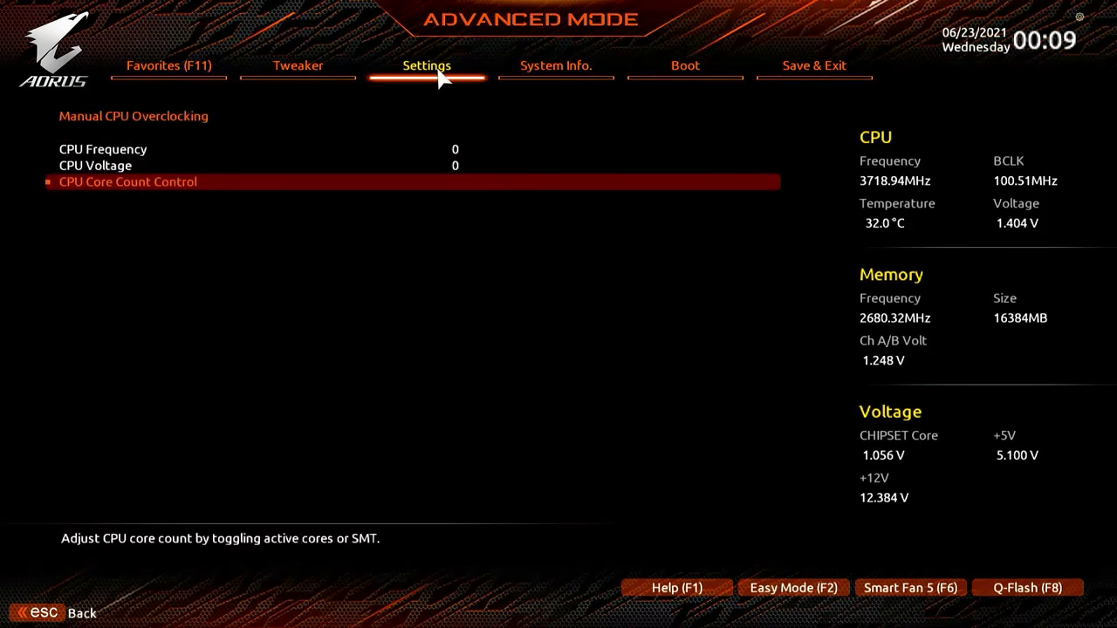
{"action": "key", "text": "Escape"}
Check Manual iGPU Overclocking, then open DRAM Timing Configuration under DDR and Infinity Fabric.
{"action": "key", "text": "Down"}
{"action": "key", "text": "Return"}
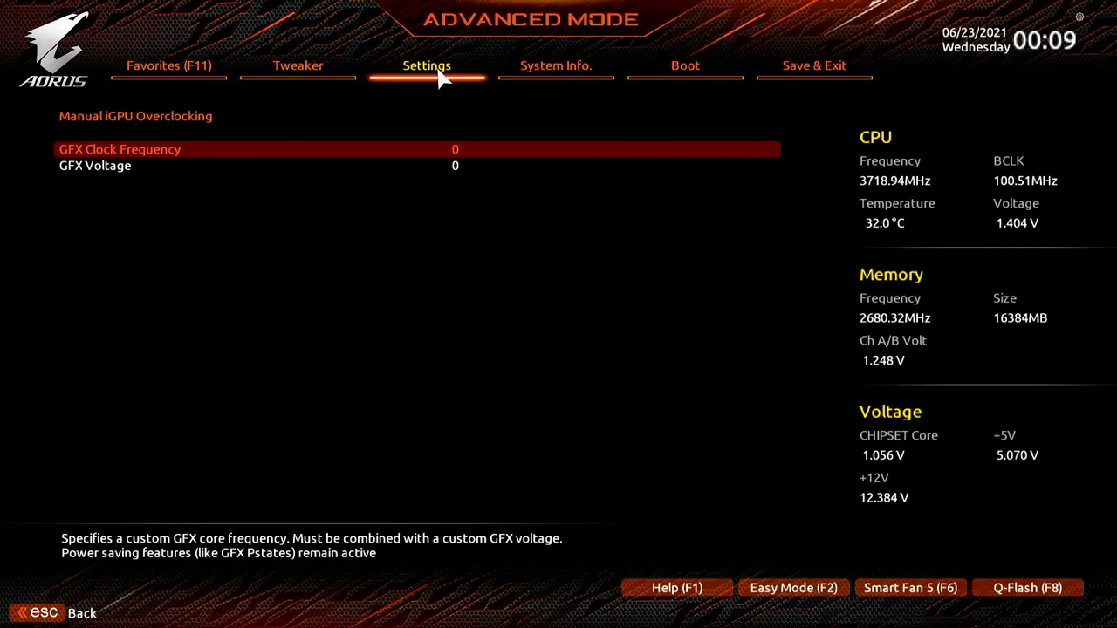
{"action": "key", "text": "Escape"}
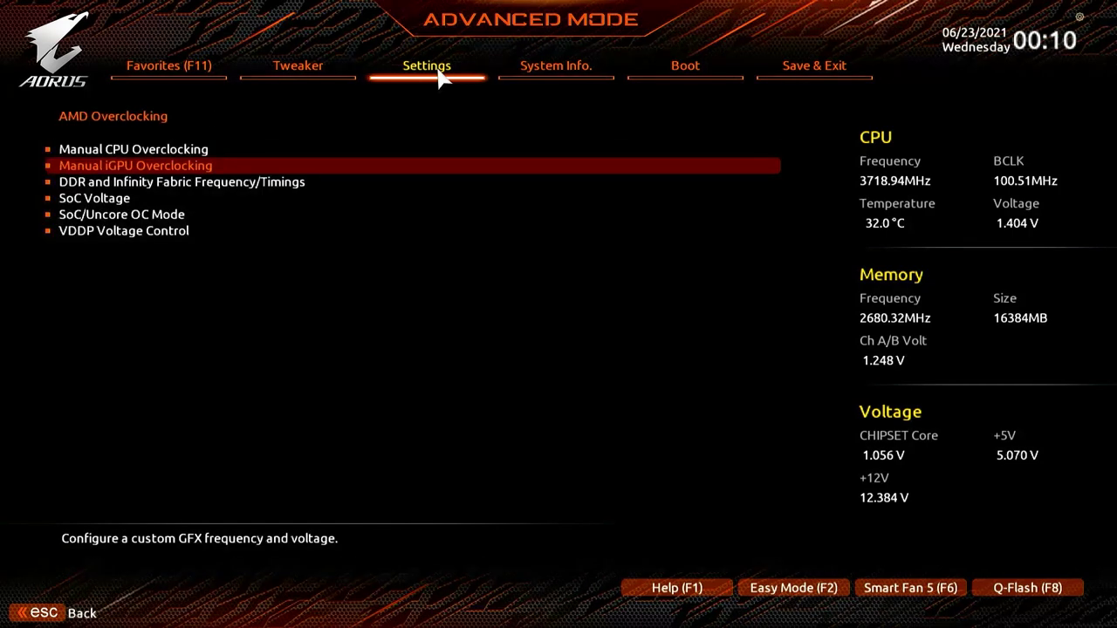
{"action": "key", "text": "Down"}
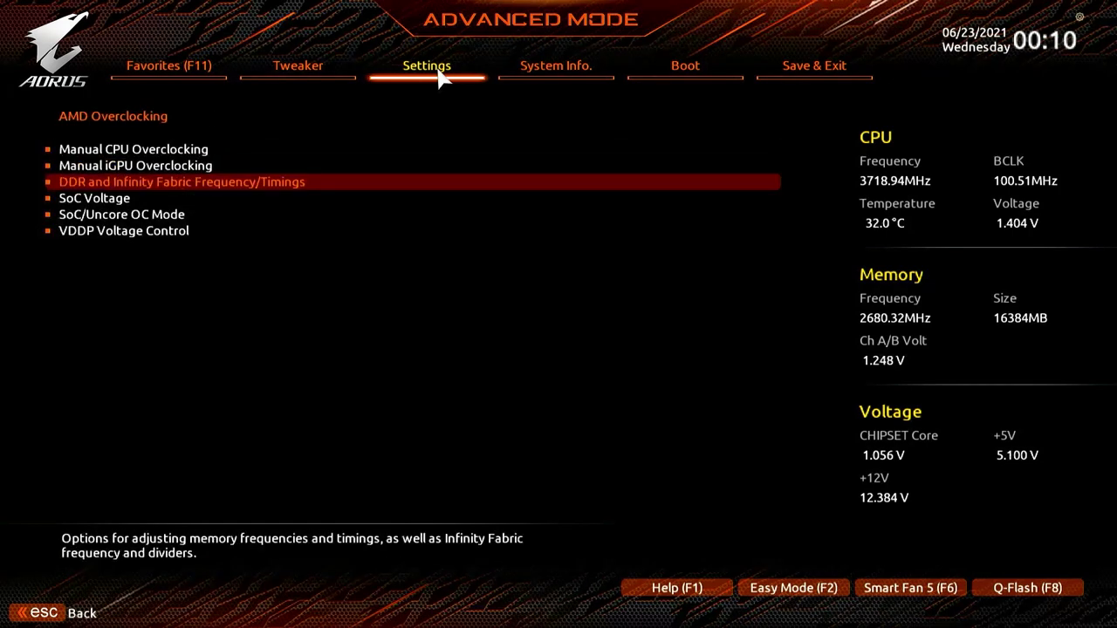
{"action": "key", "text": "Return"}
{"action": "key", "text": "Return"}
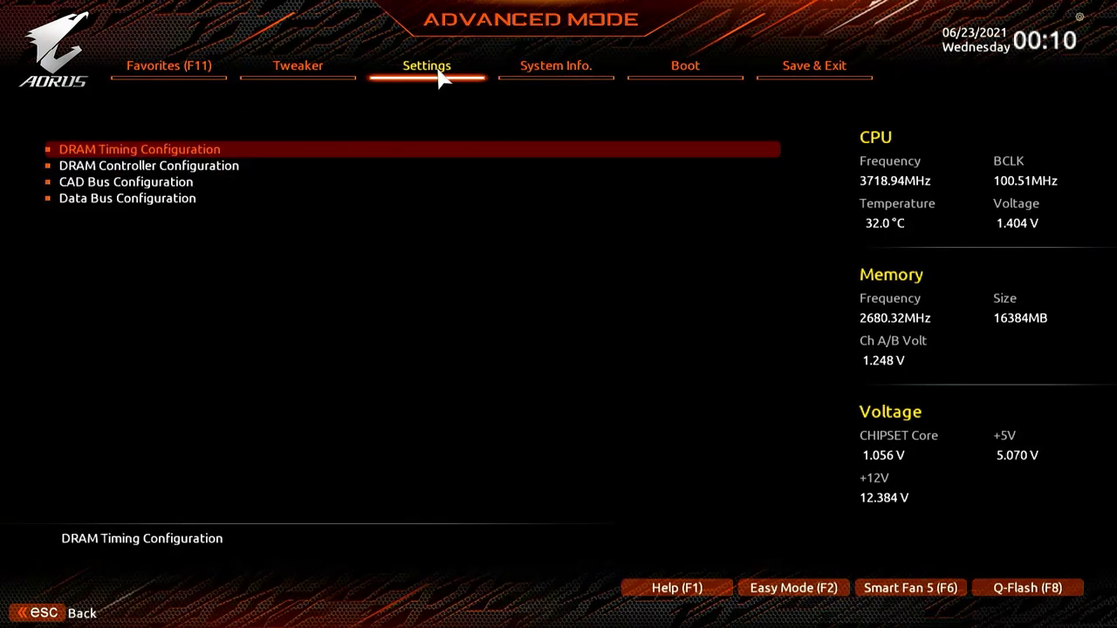
{"action": "key", "text": "Return"}
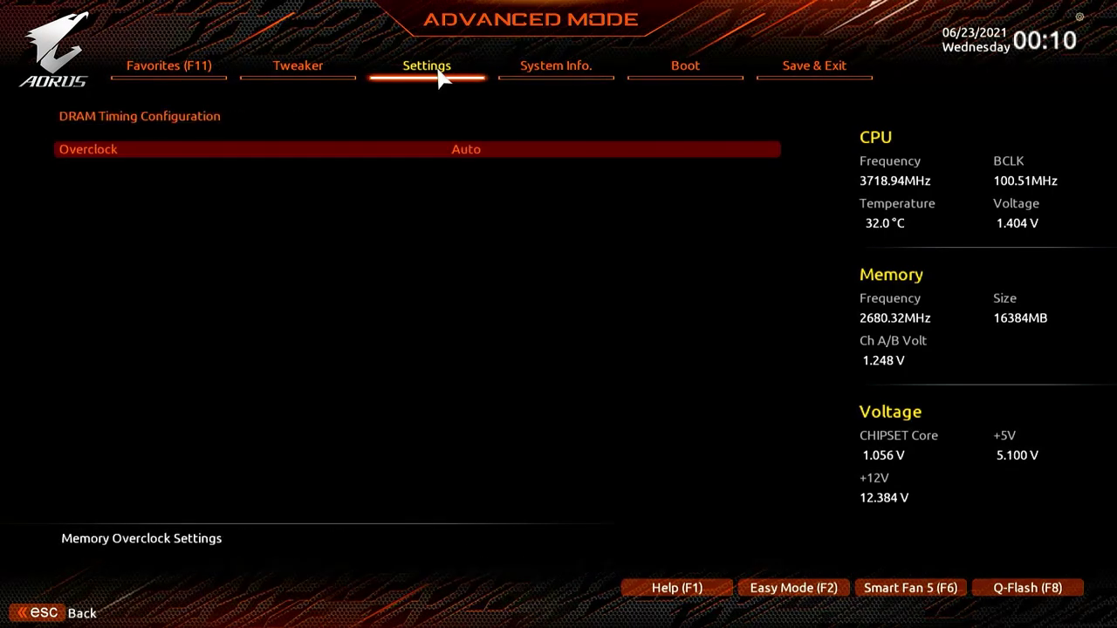
Try the memory Overclock choices, then set memory Overclock back to Auto.
{"action": "key", "text": "Return"}
{"action": "key", "text": "Down"}
{"action": "key", "text": "Return"}
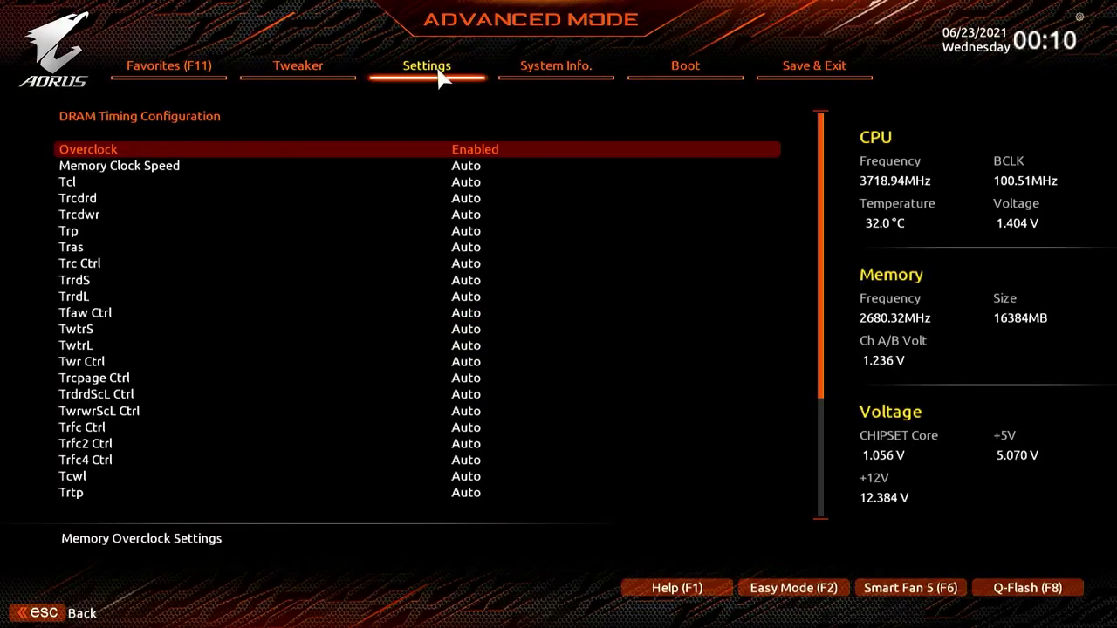
{"action": "key", "text": "Down"}
{"action": "key", "text": "Down"}
{"action": "key", "text": "Down"}
{"action": "key", "text": "Down"}
{"action": "key", "text": "Down"}
{"action": "key", "text": "Down"}
{"action": "key", "text": "Down"}
{"action": "key", "text": "Down"}
{"action": "key", "text": "Down"}
{"action": "key", "text": "Down"}
{"action": "key", "text": "Down"}
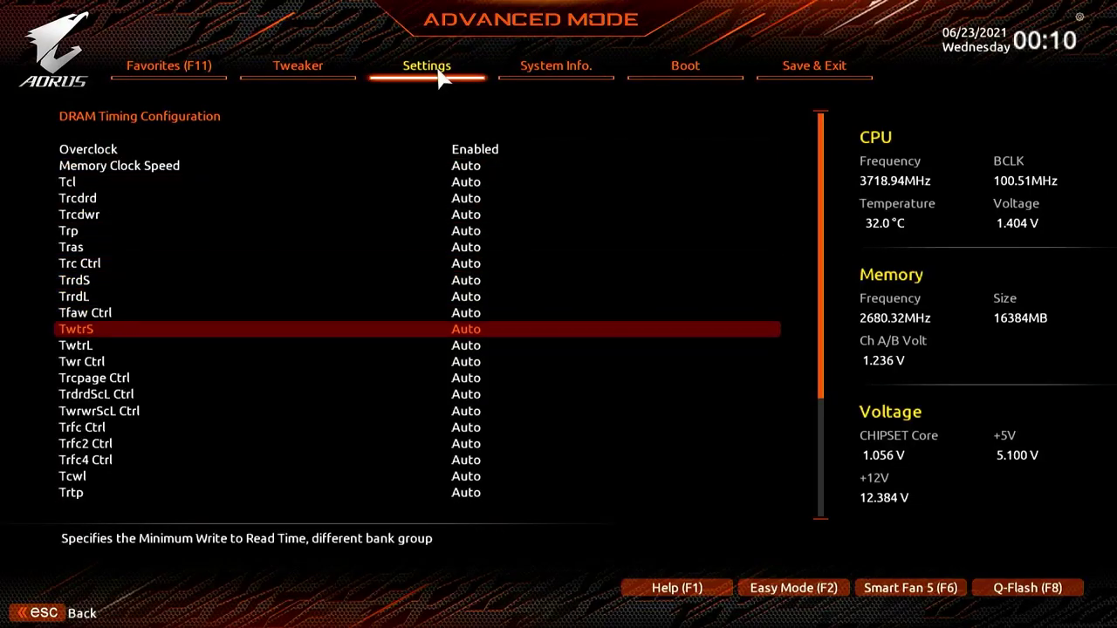
{"action": "key", "text": "Up"}
{"action": "key", "text": "Up"}
{"action": "key", "text": "Up"}
{"action": "key", "text": "Up"}
{"action": "key", "text": "Up"}
{"action": "key", "text": "Up"}
{"action": "key", "text": "Up"}
{"action": "key", "text": "Up"}
{"action": "key", "text": "Up"}
{"action": "key", "text": "Up"}
{"action": "key", "text": "Up"}
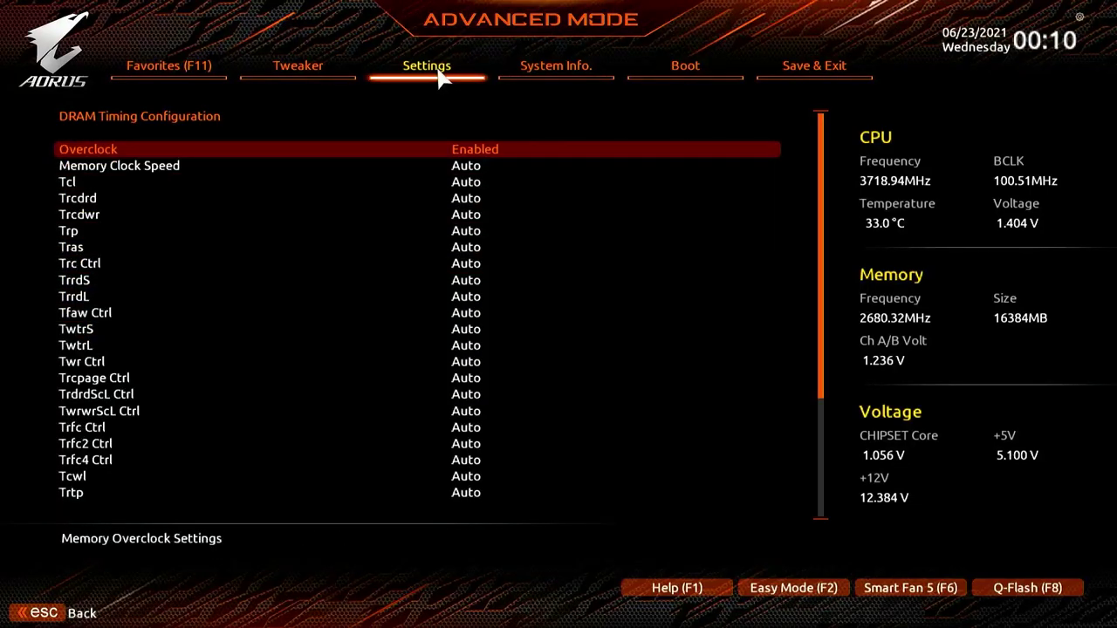
{"action": "key", "text": "Return"}
{"action": "key", "text": "Up"}
{"action": "key", "text": "Return"}
{"action": "key", "text": "Escape"}
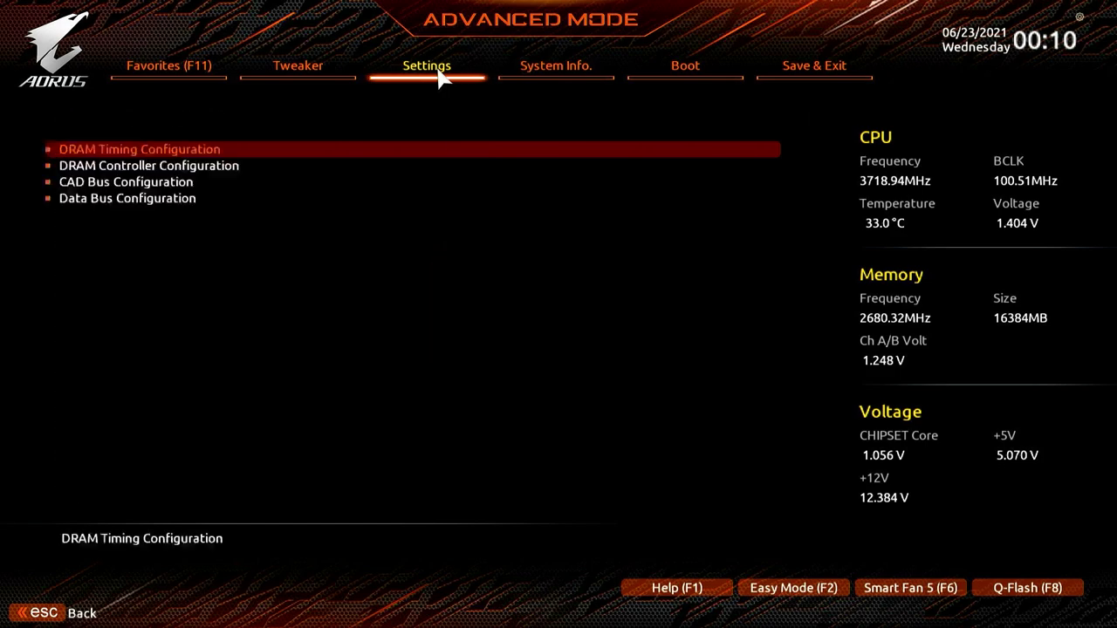
Inspect the DRAM Controller, CAD Bus and Data Bus Configuration pages.
{"action": "key", "text": "Down"}
{"action": "key", "text": "Return"}
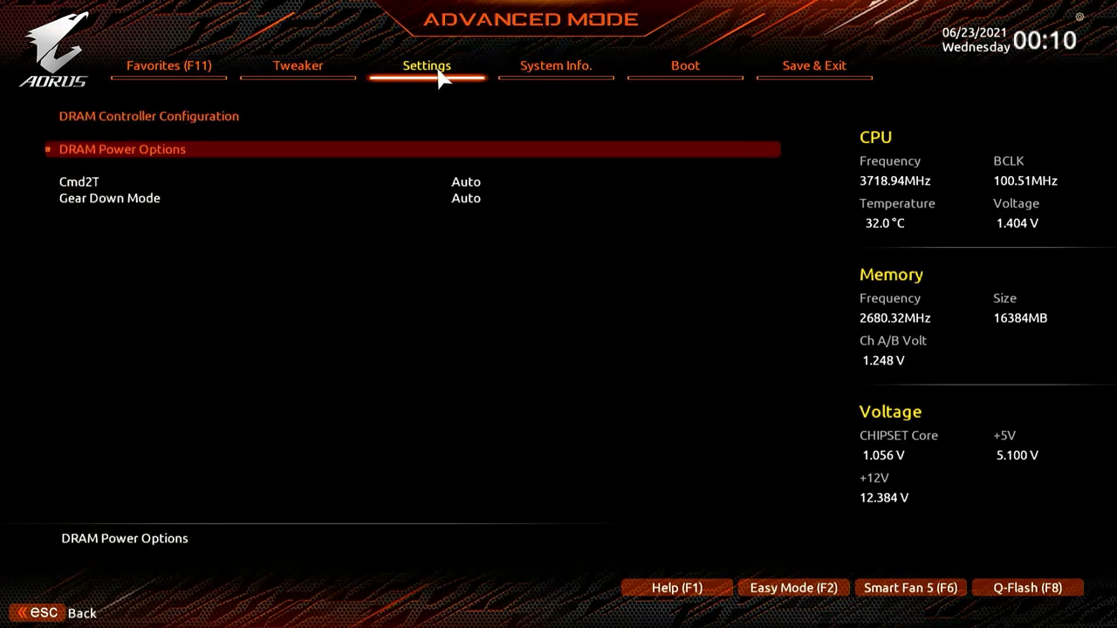
{"action": "key", "text": "Escape"}
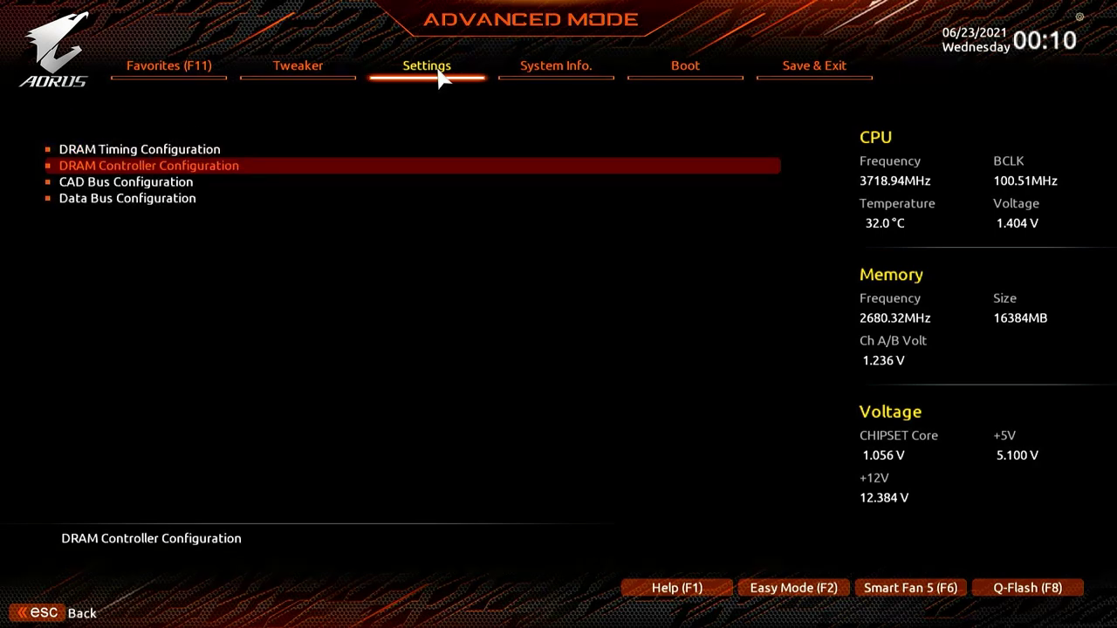
{"action": "key", "text": "Down"}
{"action": "key", "text": "Return"}
{"action": "key", "text": "Escape"}
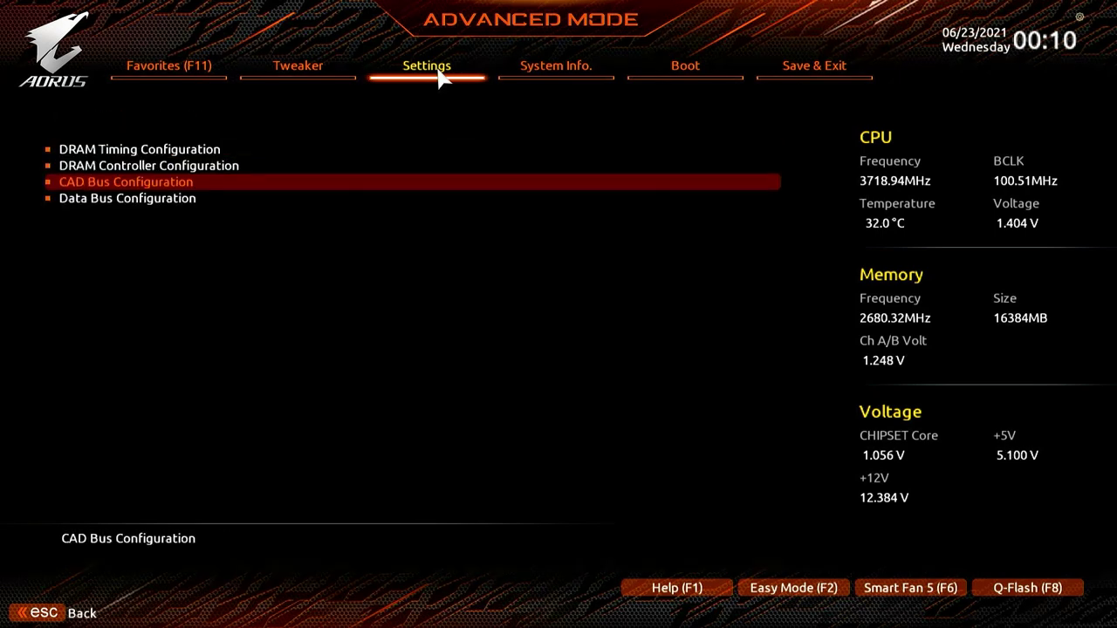
{"action": "key", "text": "Down"}
{"action": "key", "text": "Return"}
{"action": "key", "text": "Escape"}
{"action": "key", "text": "Escape"}
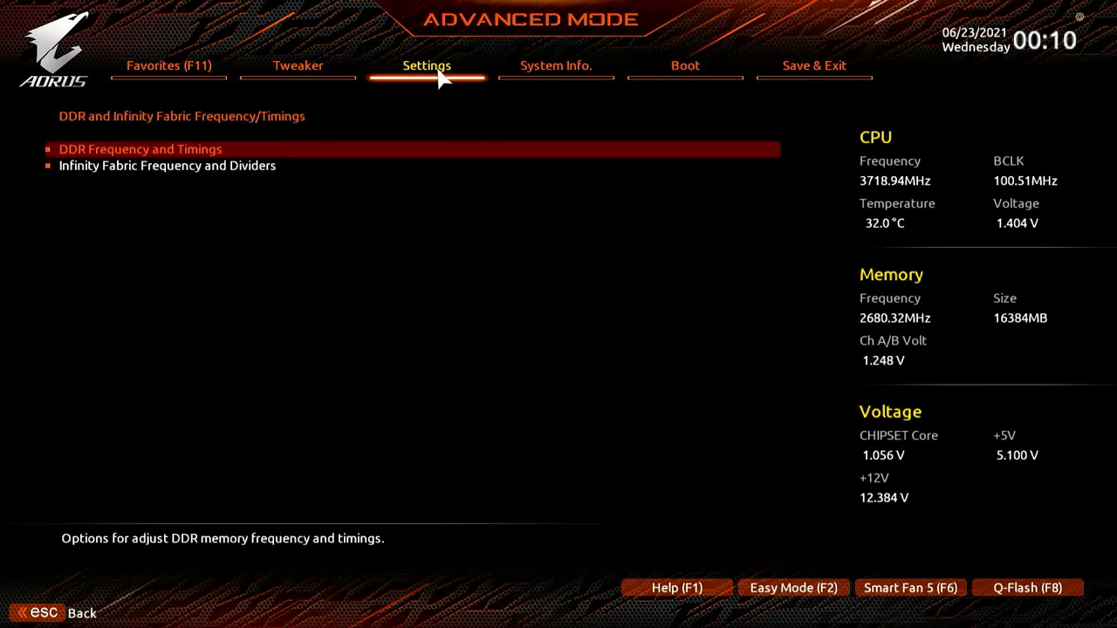
Open Infinity Fabric Frequency and Dividers and keep its frequency at Auto.
{"action": "key", "text": "Down"}
{"action": "key", "text": "Return"}
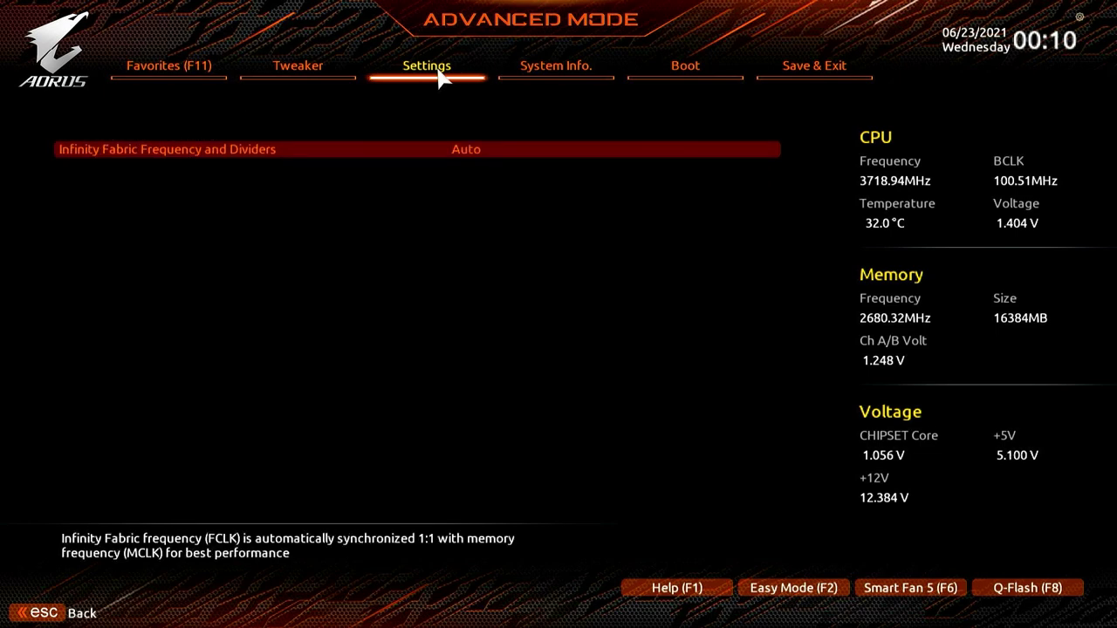
{"action": "key", "text": "Return"}
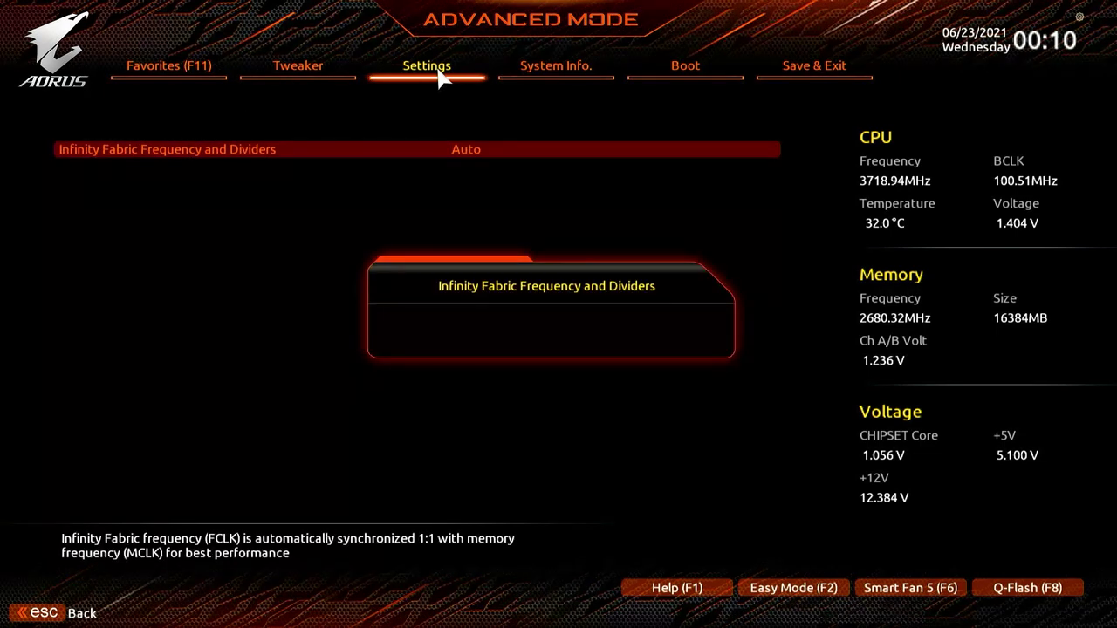
{"action": "key", "text": "Escape"}
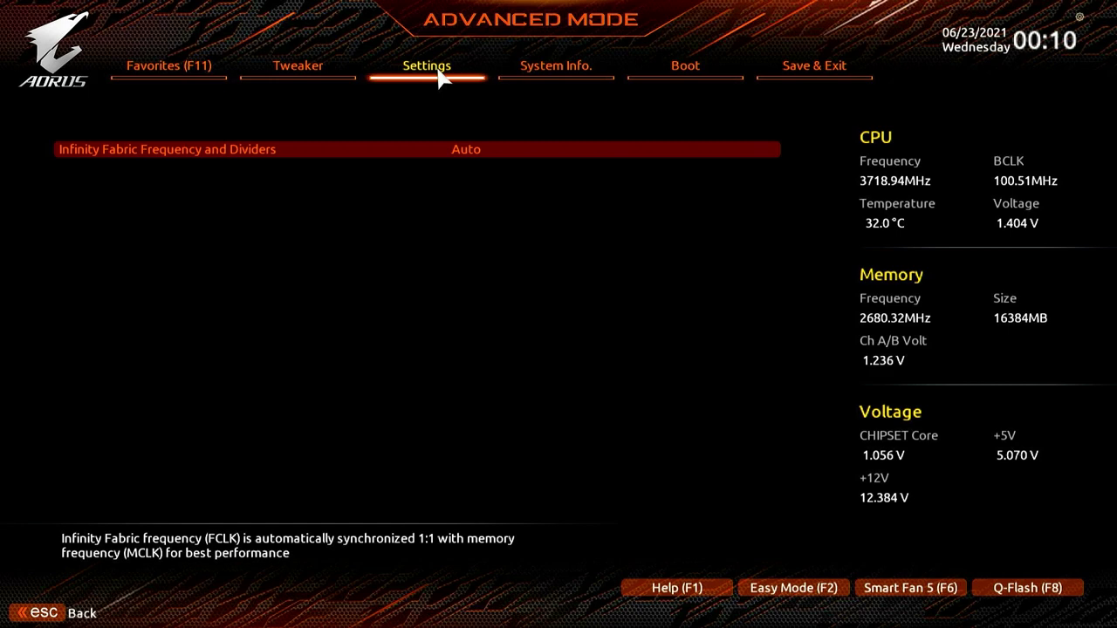
{"action": "key", "text": "Return"}
{"action": "key", "text": "Escape"}
{"action": "key", "text": "Escape"}
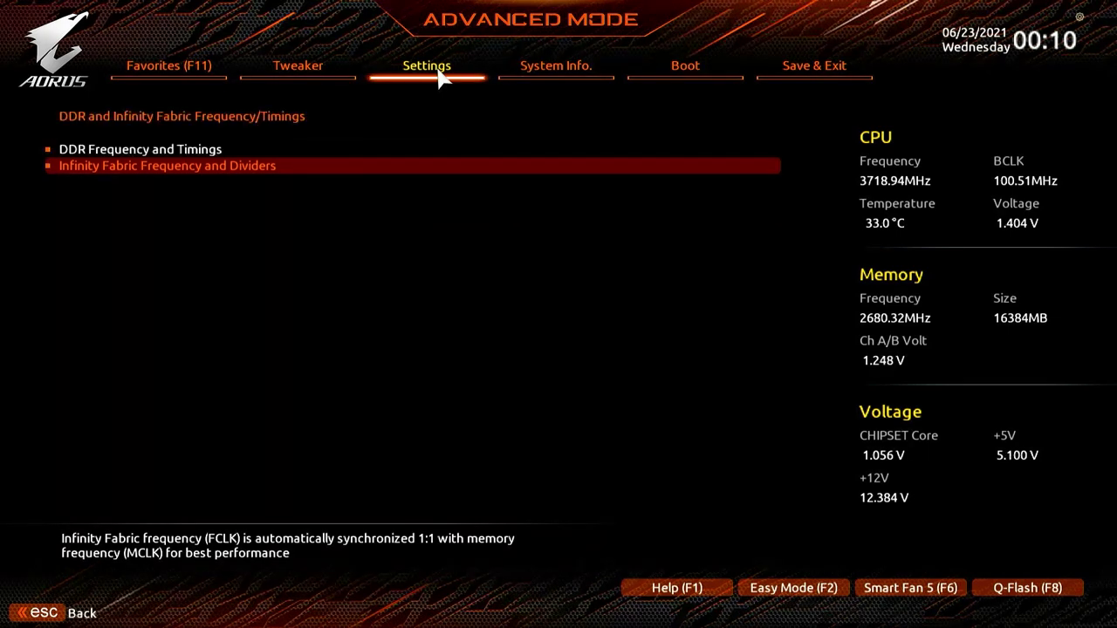
{"action": "key", "text": "Escape"}
Look at the SoC Voltage settings and the SoC/Uncore OC Mode, leaving it Disabled.
{"action": "key", "text": "Down"}
{"action": "key", "text": "Return"}
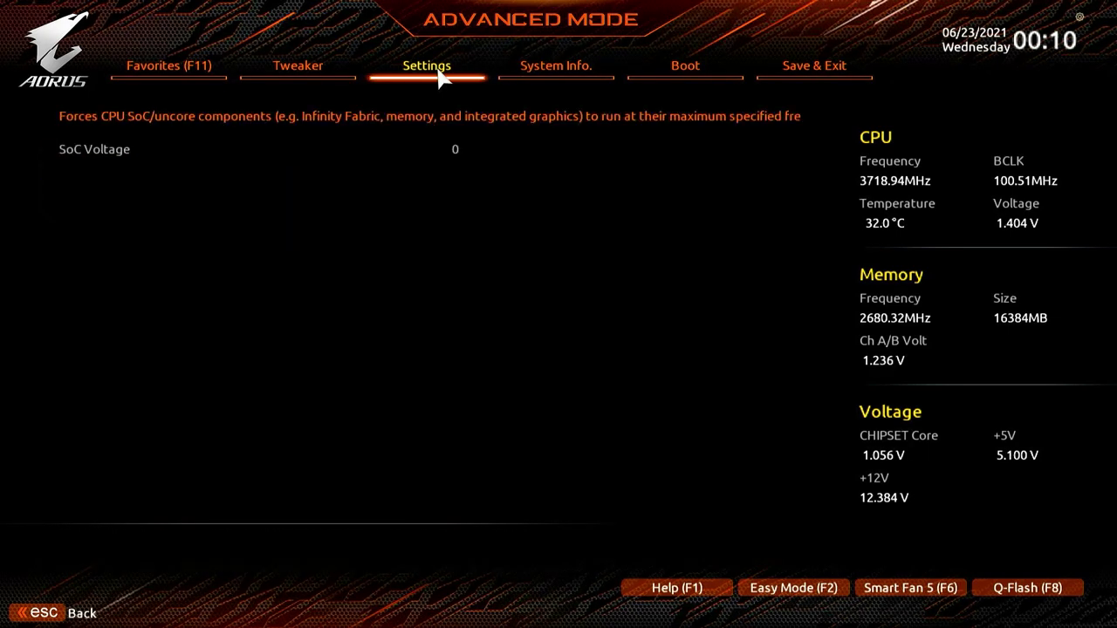
{"action": "key", "text": "Escape"}
{"action": "key", "text": "Down"}
{"action": "key", "text": "Return"}
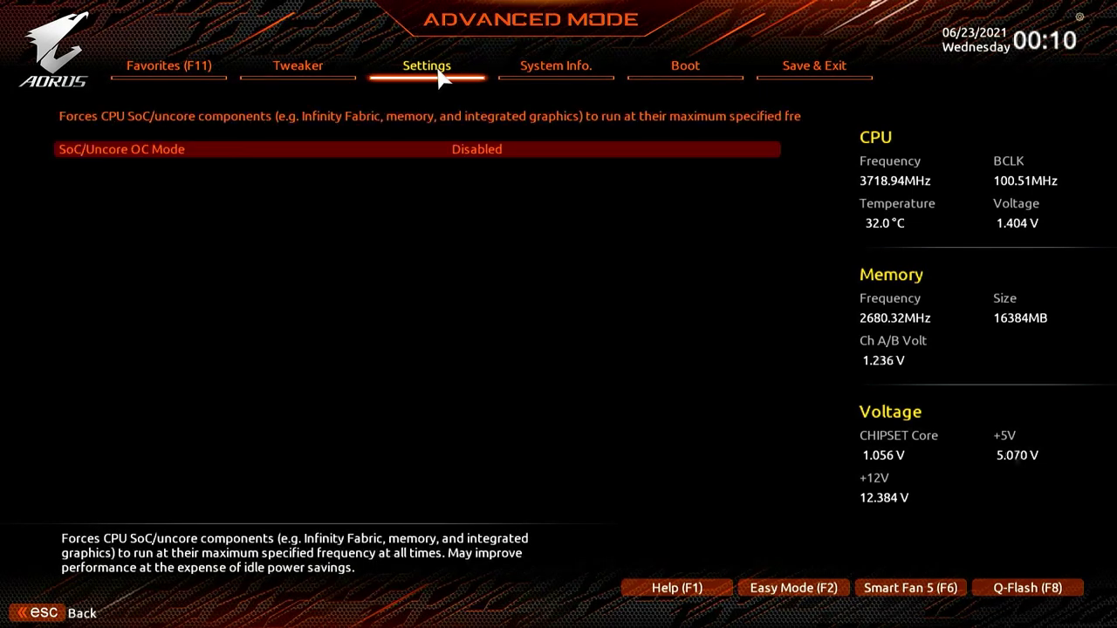
{"action": "key", "text": "Escape"}
{"action": "key", "text": "Down"}
{"action": "key", "text": "Return"}
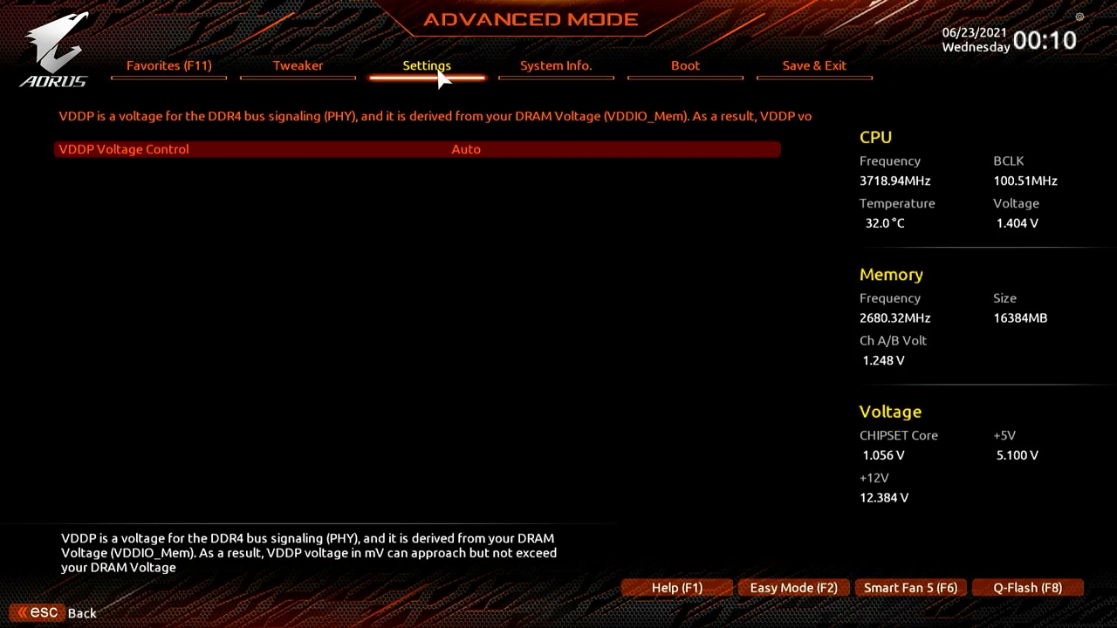
Switch VDDP Voltage Control to Manual, then back to Auto, and return to Settings.
{"action": "key", "text": "Return"}
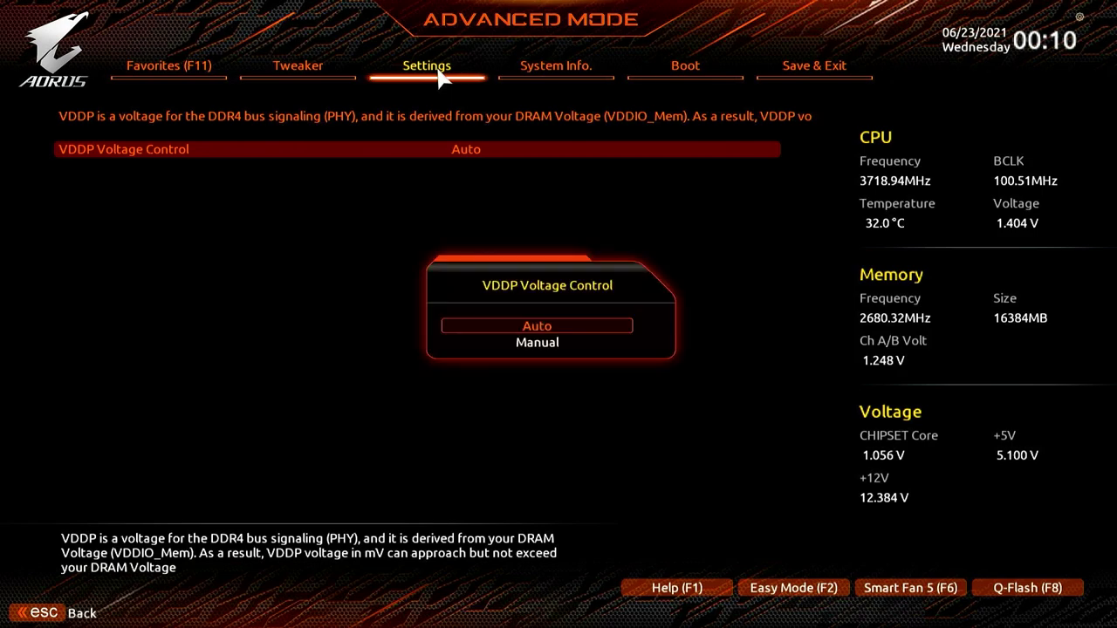
{"action": "key", "text": "Down"}
{"action": "key", "text": "Return"}
{"action": "key", "text": "Escape"}
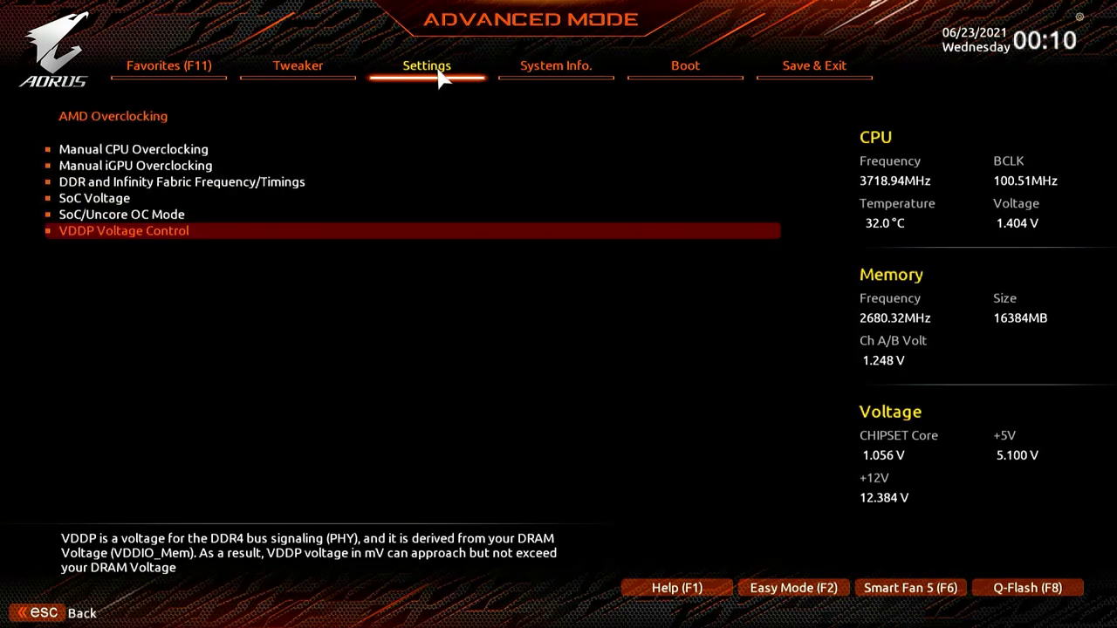
{"action": "key", "text": "Return"}
{"action": "key", "text": "Return"}
{"action": "key", "text": "Up"}
{"action": "key", "text": "Return"}
{"action": "key", "text": "Escape"}
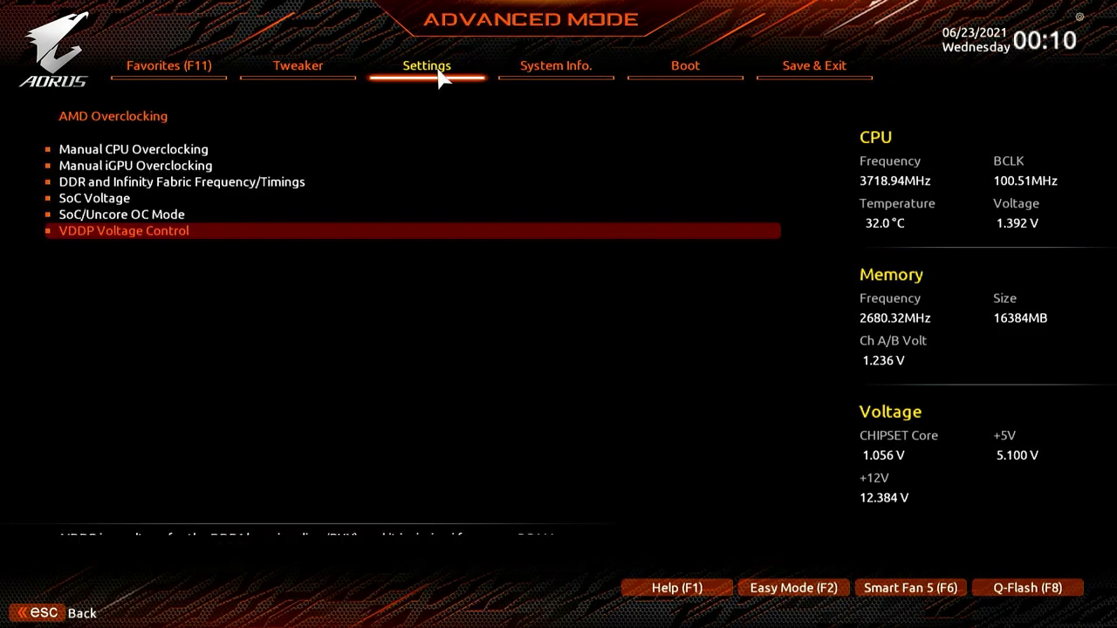
{"action": "key", "text": "Escape"}
{"action": "key", "text": "Escape"}
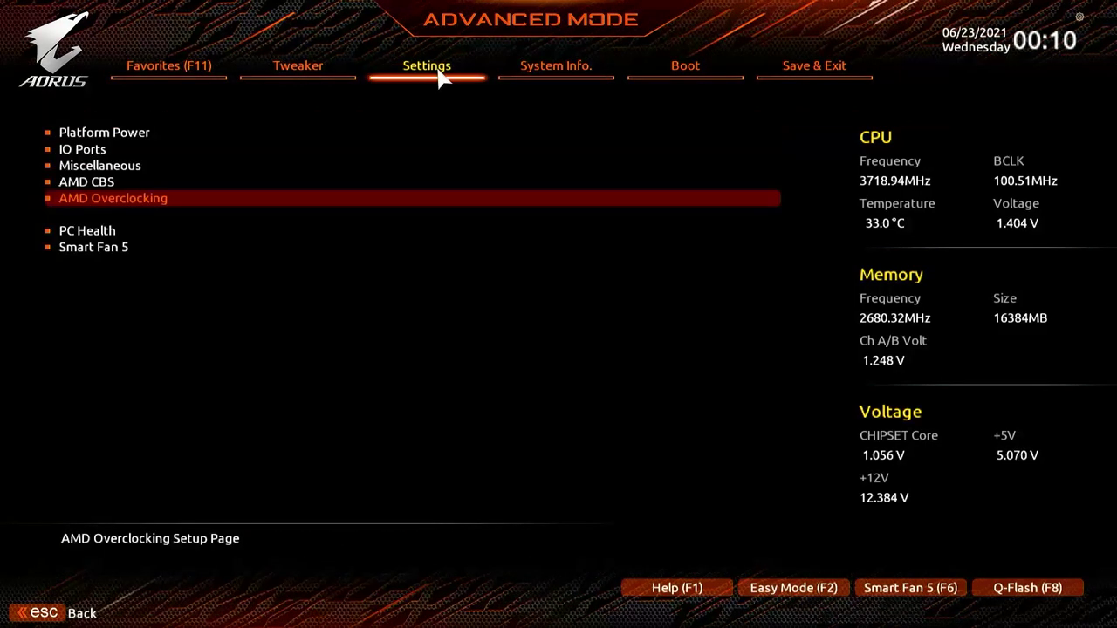
Open PC Health and browse the Reset Case Open Status options, keeping it Disabled.
{"action": "key", "text": "Down"}
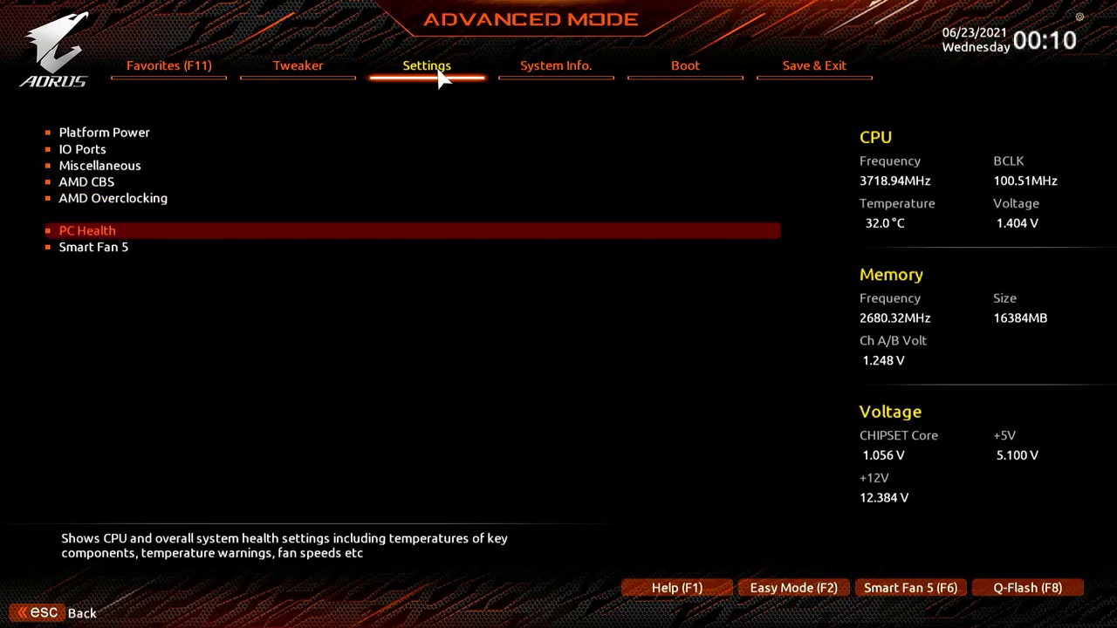
{"action": "key", "text": "Return"}
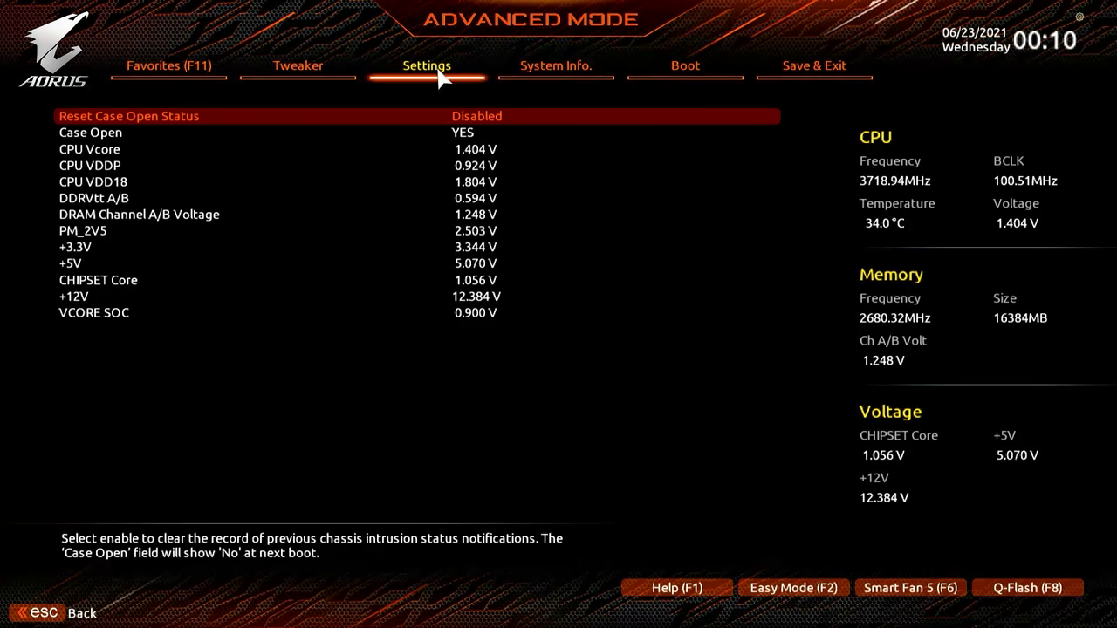
{"action": "key", "text": "Return"}
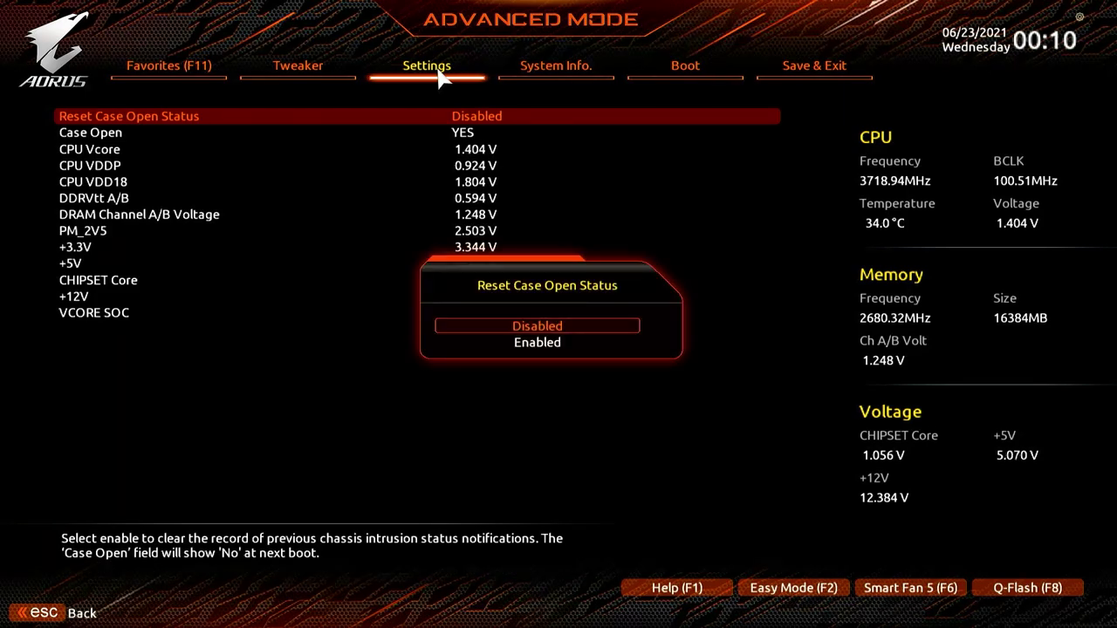
{"action": "key", "text": "Down"}
{"action": "key", "text": "Up"}
{"action": "key", "text": "Escape"}
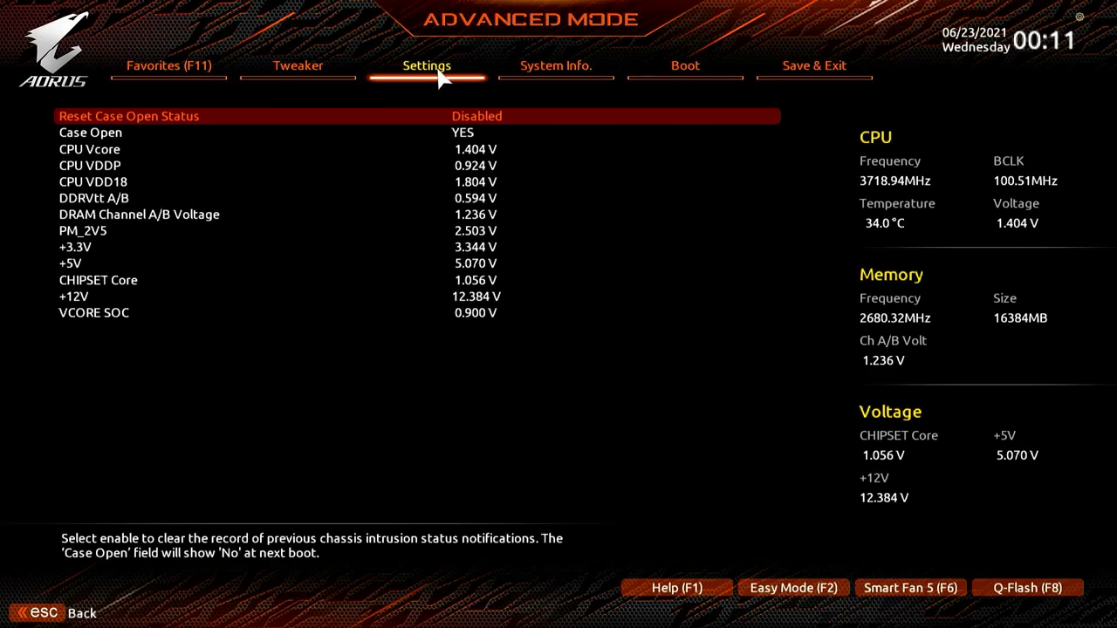
Go to Smart Fan 5 from Settings and select CPU_OPT in the Monitor fan list.
{"action": "key", "text": "Escape"}
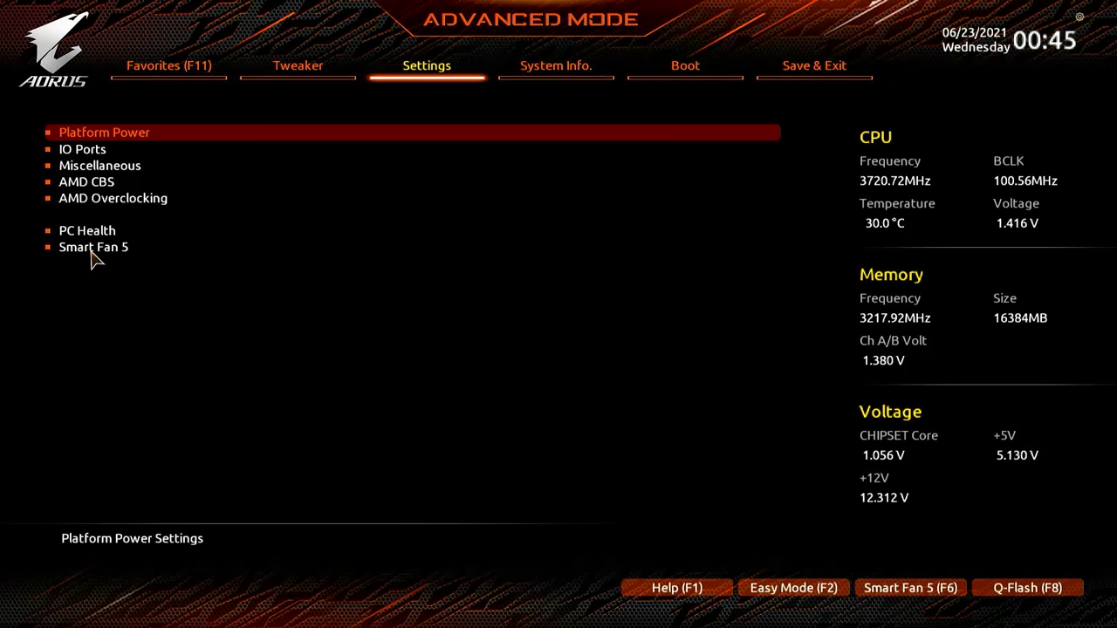
{"action": "left_click", "coordinate": [92, 251]}
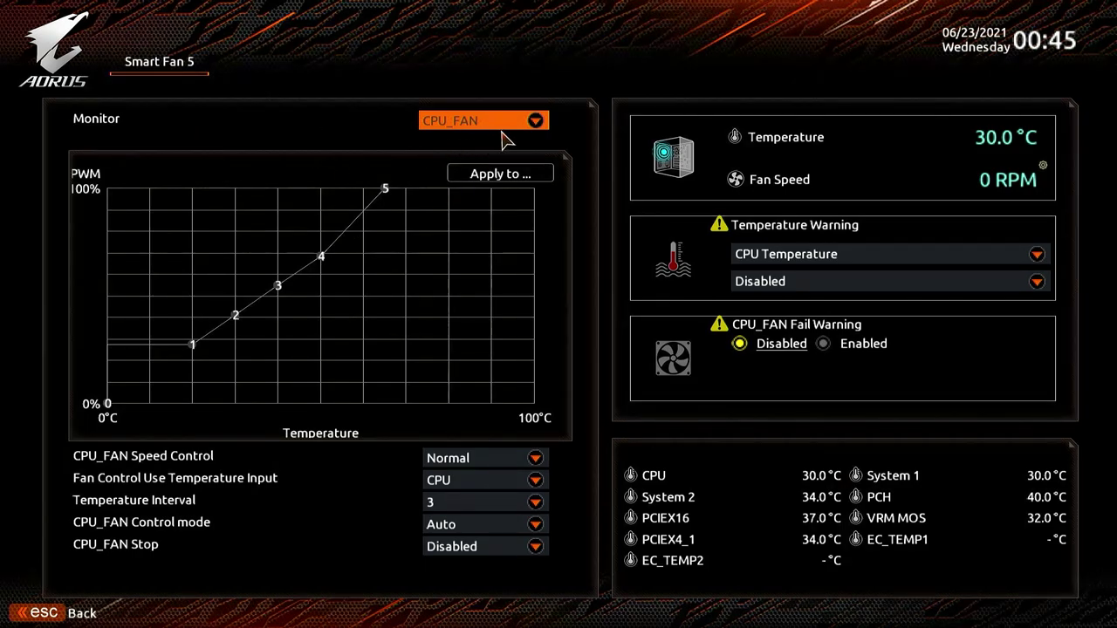
{"action": "left_click", "coordinate": [536, 121]}
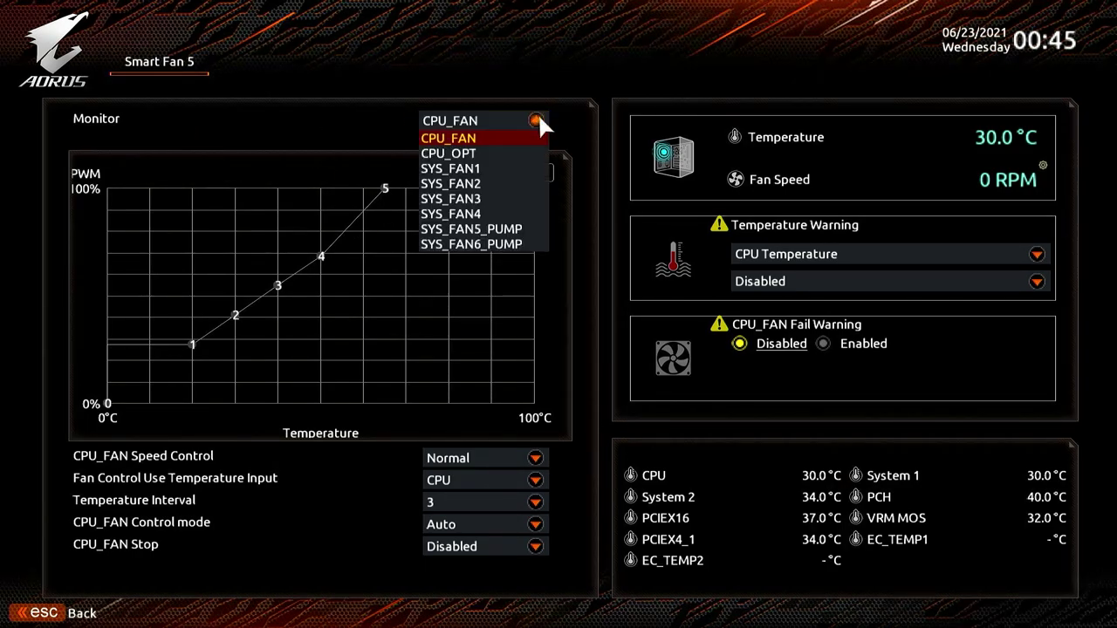
{"action": "left_click", "coordinate": [481, 129]}
{"action": "left_click", "coordinate": [481, 127]}
{"action": "left_click", "coordinate": [482, 154]}
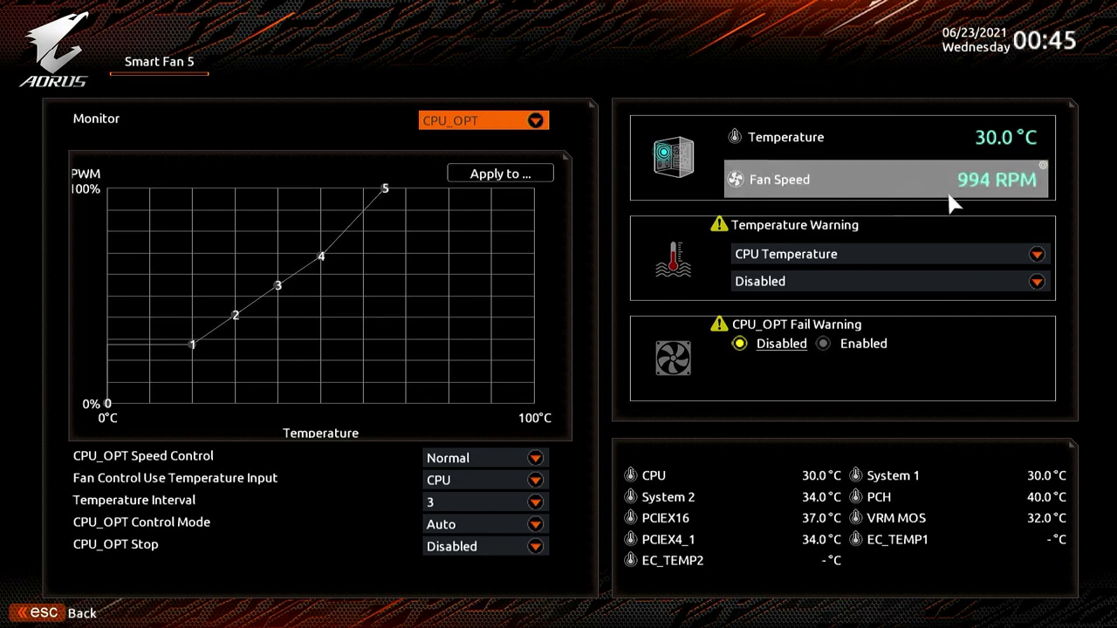
{"action": "left_click", "coordinate": [536, 122]}
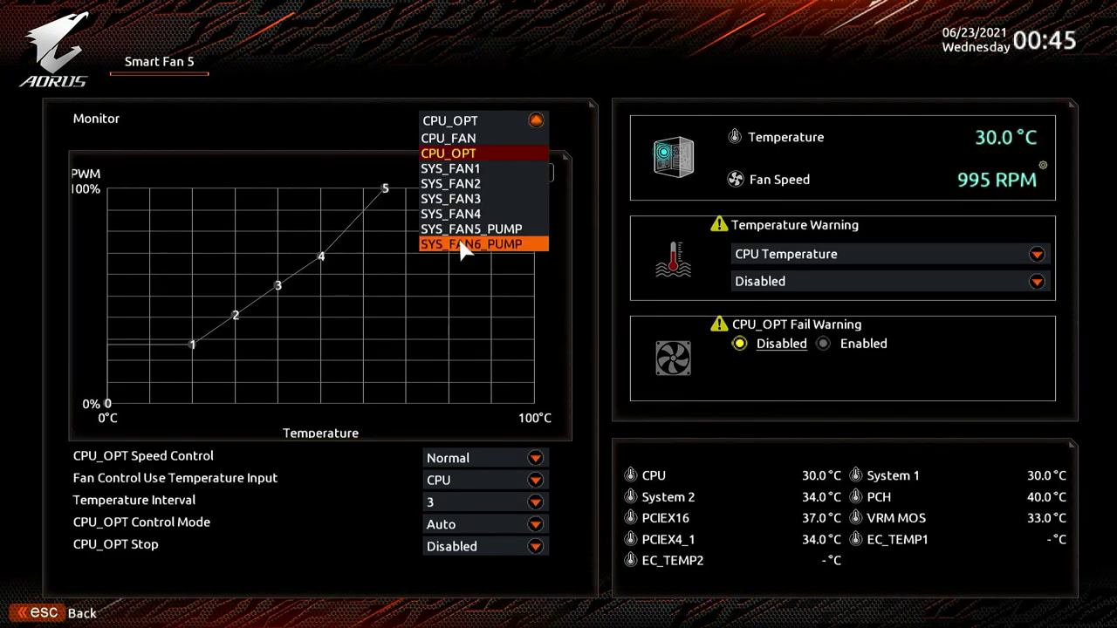
{"action": "left_click", "coordinate": [359, 275]}
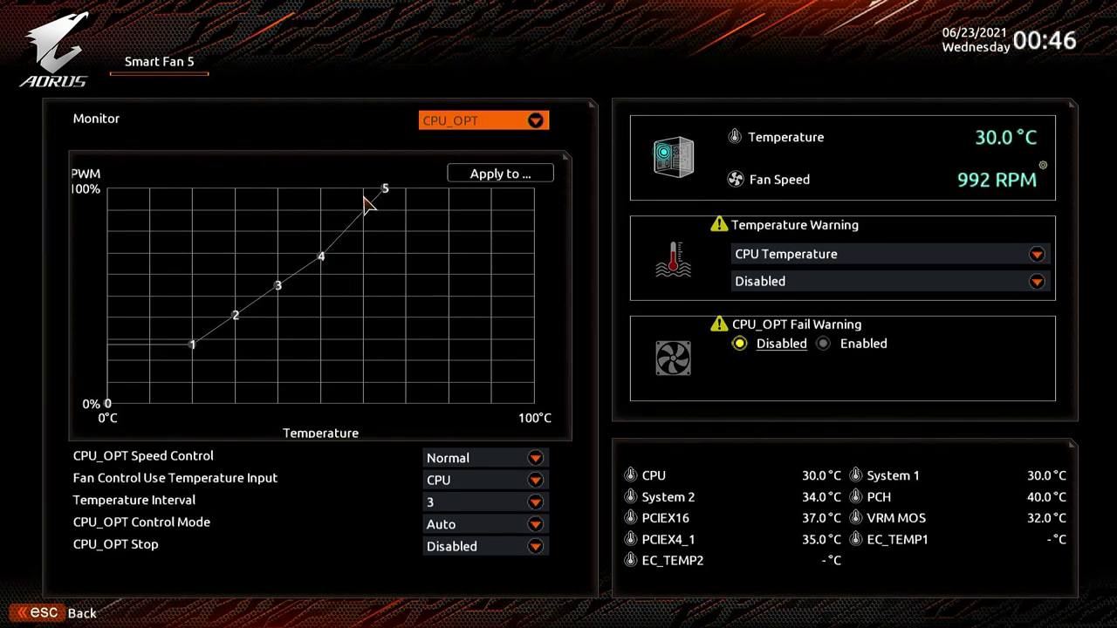
{"action": "left_click", "coordinate": [497, 120]}
{"action": "left_click", "coordinate": [463, 122]}
{"action": "left_click", "coordinate": [520, 122]}
{"action": "left_click", "coordinate": [454, 152]}
Copy the current fan curve to CPU_FAN as well.
{"action": "left_click", "coordinate": [493, 174]}
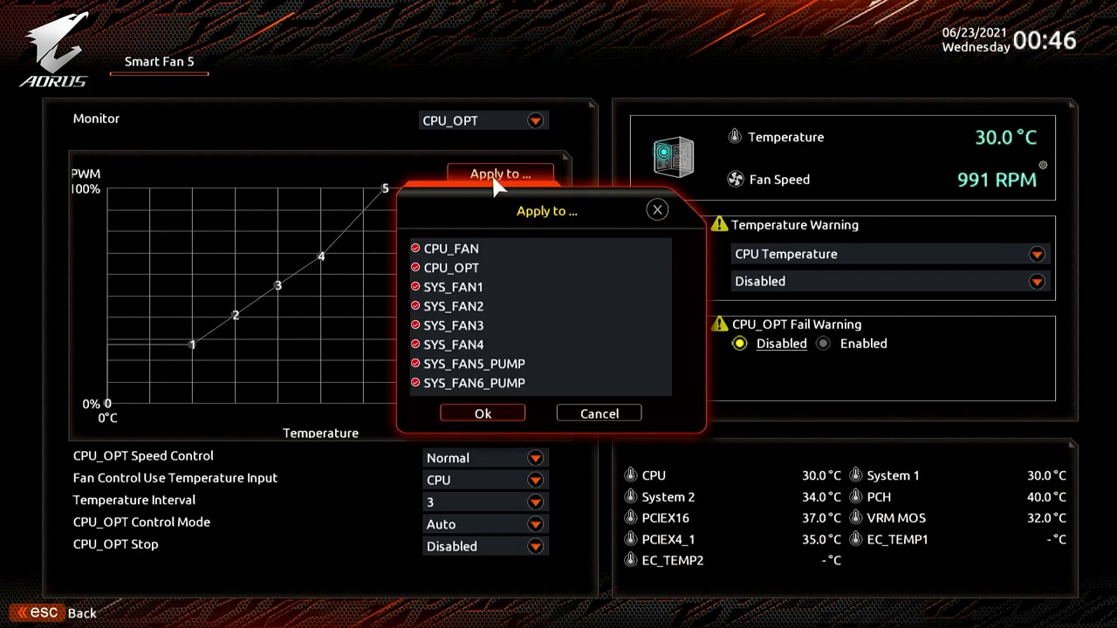
{"action": "left_click", "coordinate": [459, 251]}
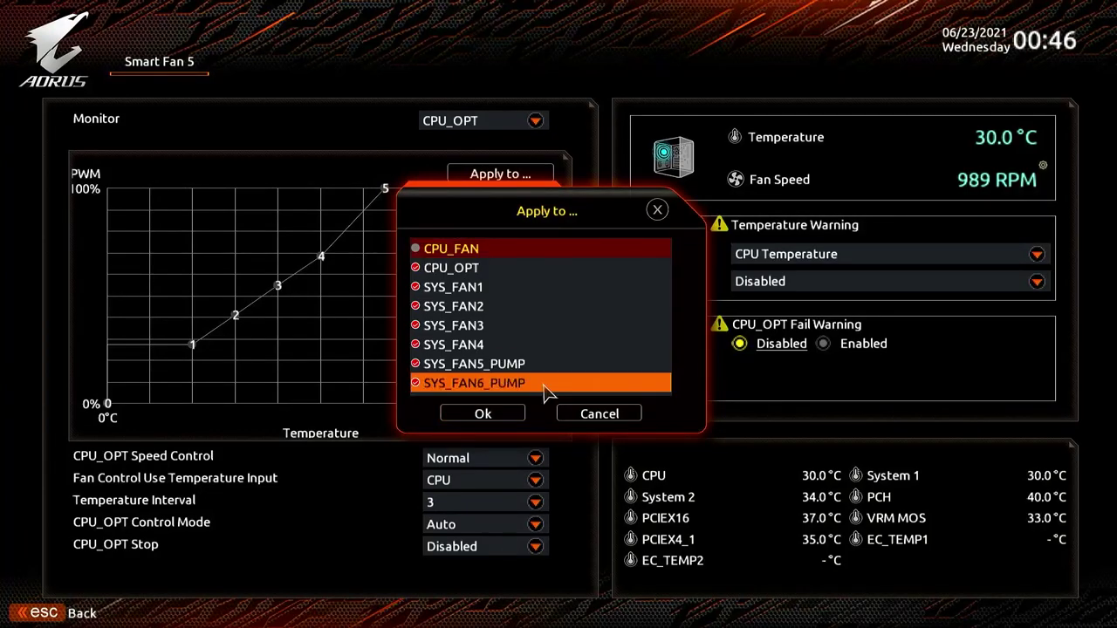
{"action": "left_click", "coordinate": [504, 413]}
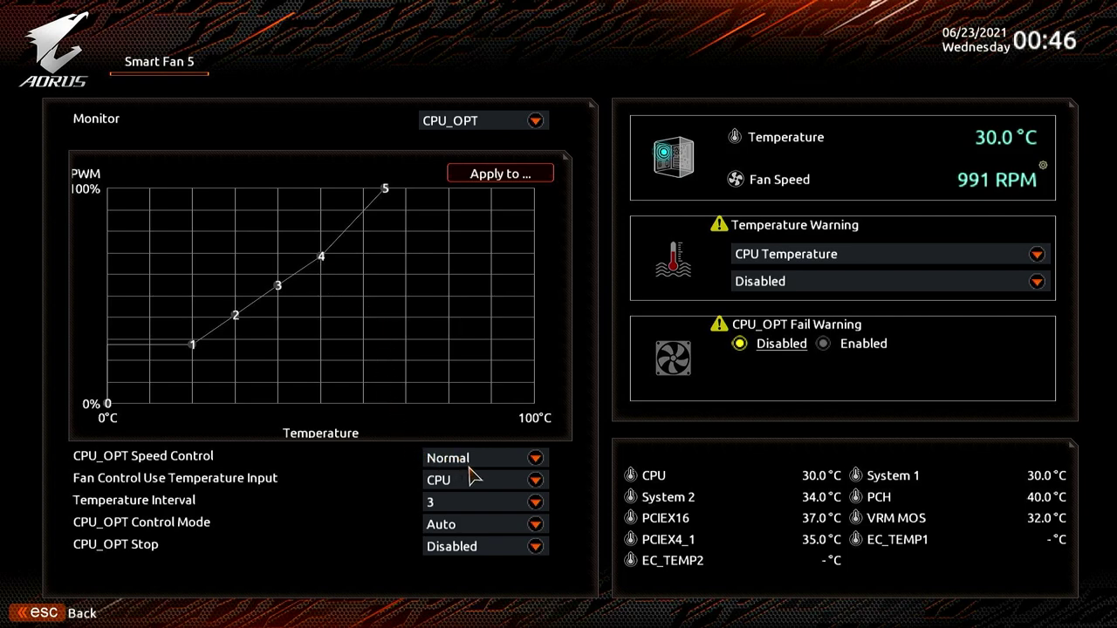
Set CPU_OPT Stop to Enabled, Control Mode to PWM and Temperature Interval to 2.
{"action": "left_click", "coordinate": [472, 547]}
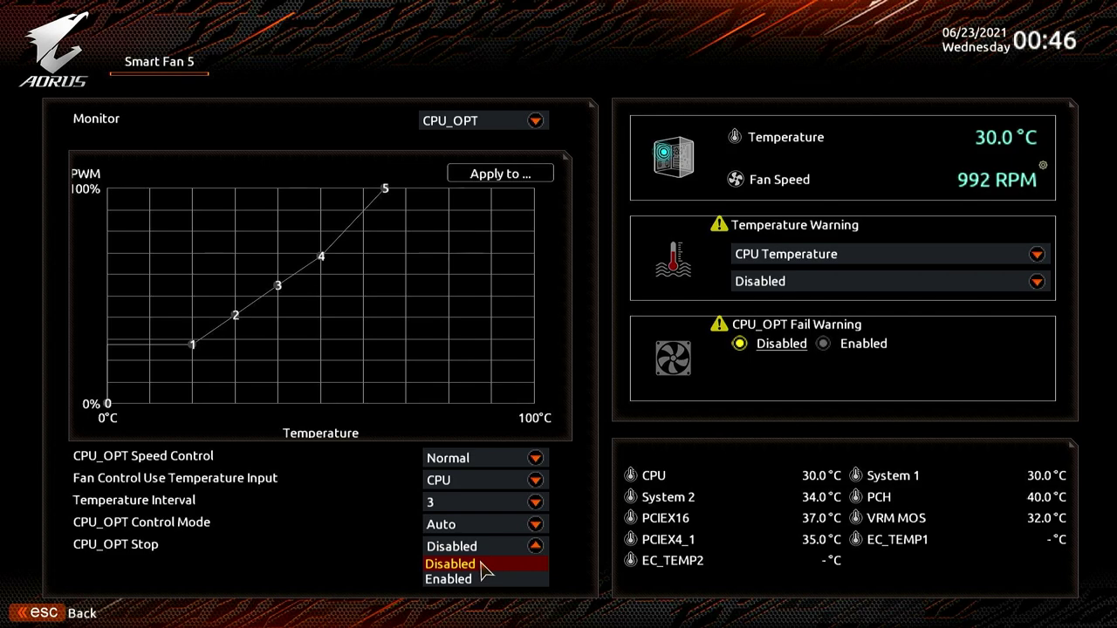
{"action": "left_click", "coordinate": [478, 559]}
{"action": "left_click", "coordinate": [475, 551]}
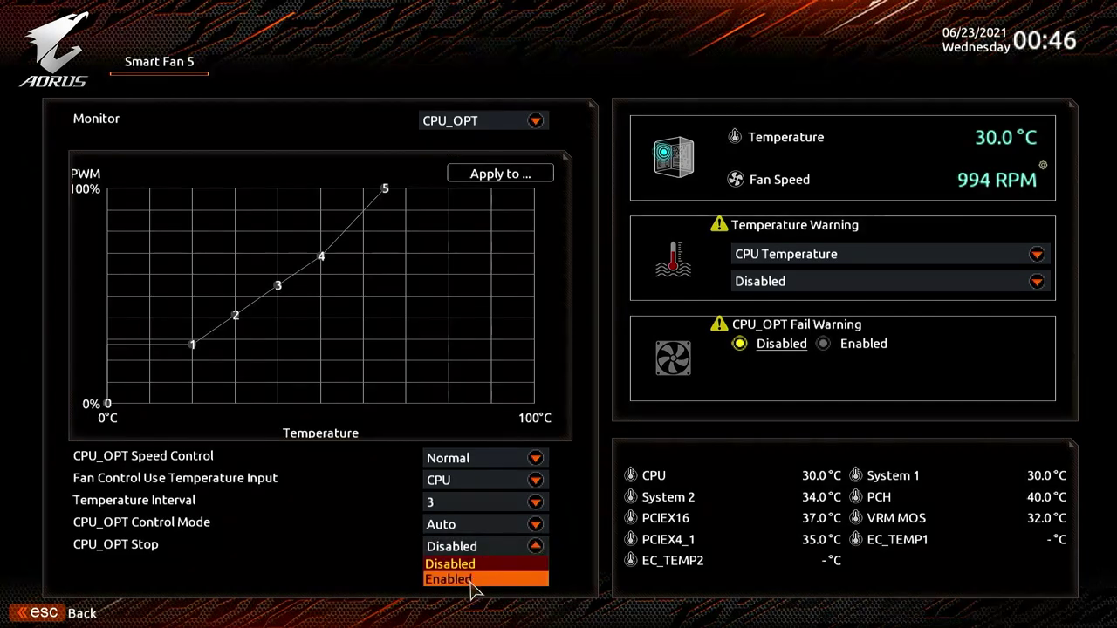
{"action": "left_click", "coordinate": [475, 579]}
{"action": "left_click", "coordinate": [471, 528]}
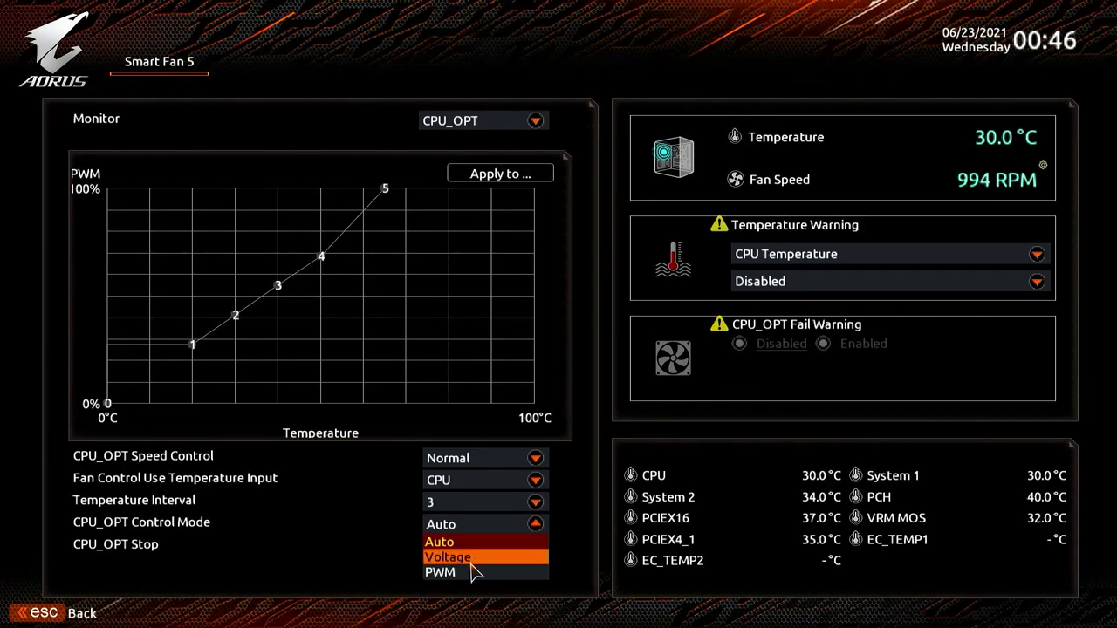
{"action": "left_click", "coordinate": [471, 572]}
{"action": "left_click", "coordinate": [471, 504]}
{"action": "left_click", "coordinate": [452, 552]}
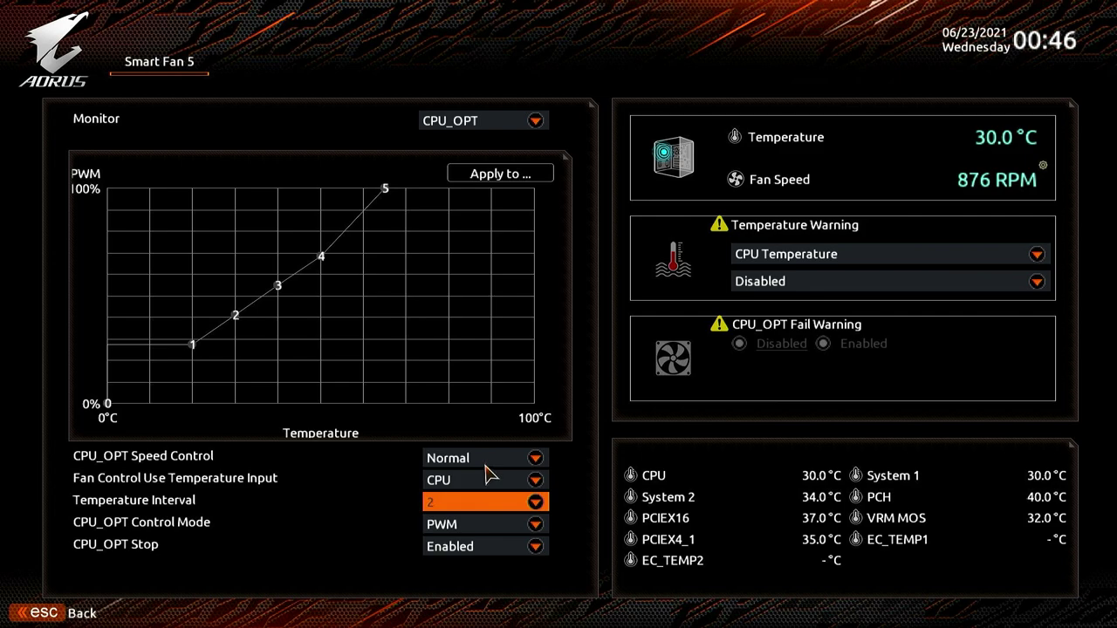
{"action": "left_click", "coordinate": [489, 463]}
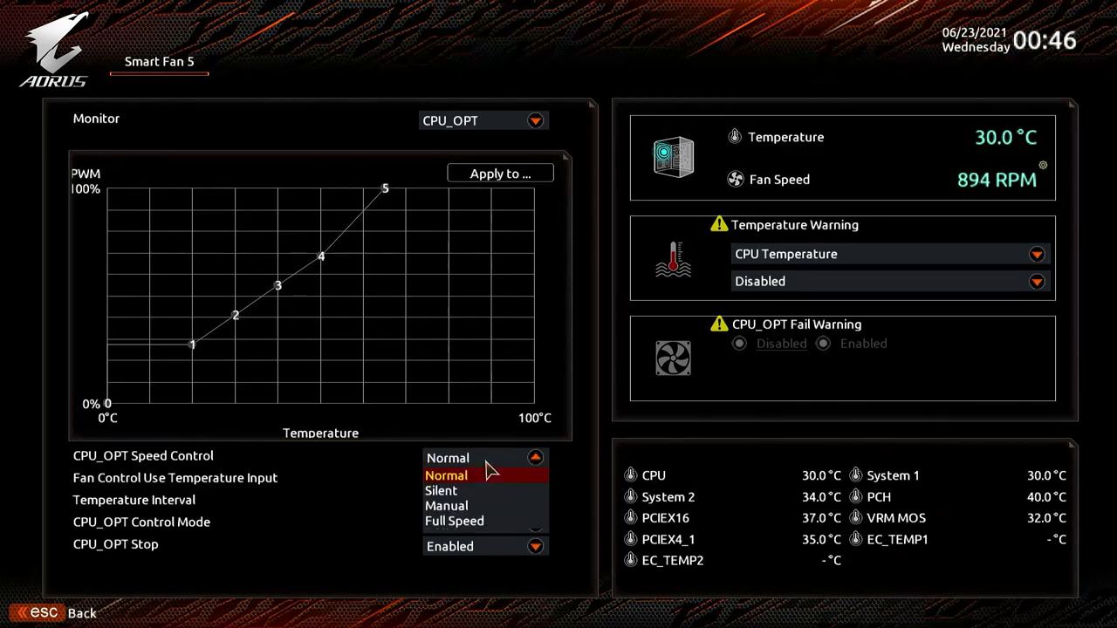
Set CPU_OPT to Manual and drag curve points 1–4 down, point 1 to 0% and point 4 to about 56°C/45%.
{"action": "left_click", "coordinate": [462, 506]}
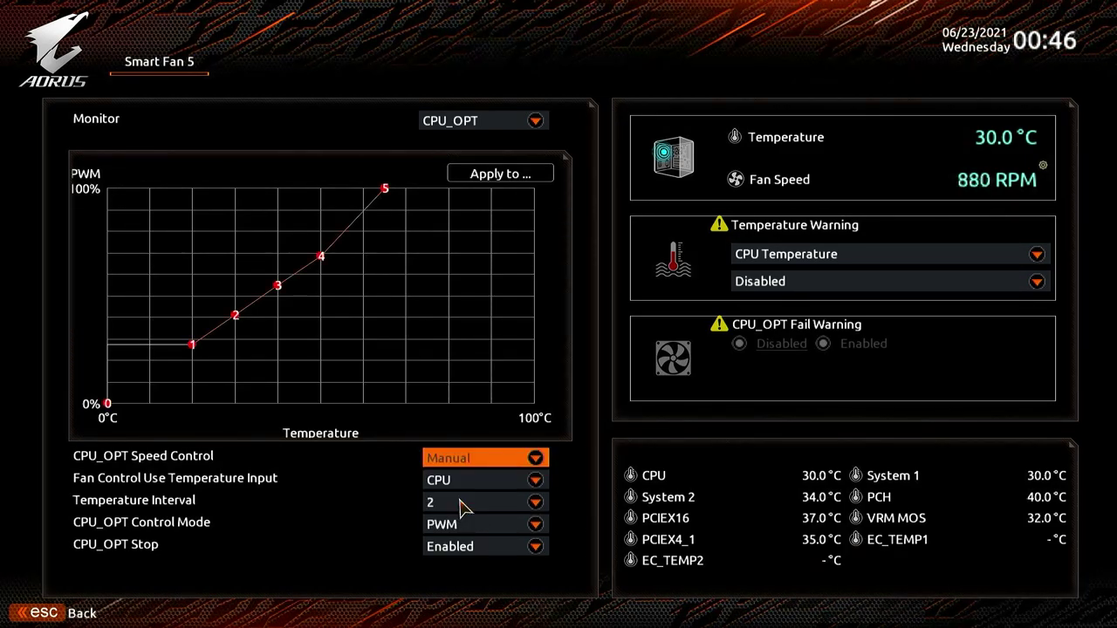
{"action": "left_click_drag", "start_coordinate": [277, 287], "coordinate": [318, 322]}
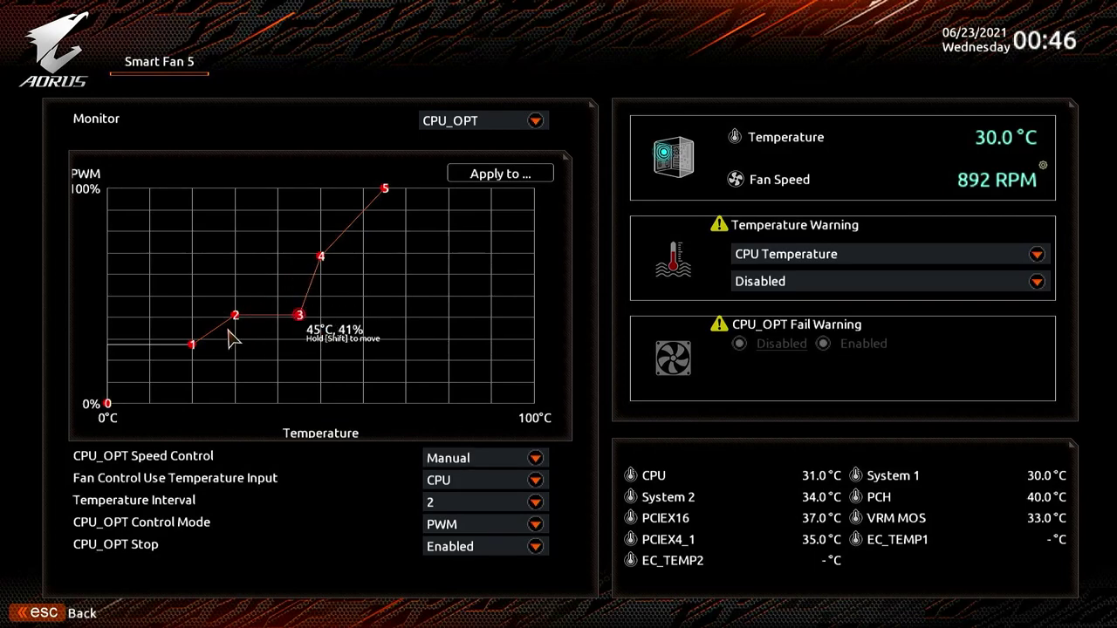
{"action": "left_click_drag", "start_coordinate": [238, 320], "coordinate": [258, 335]}
{"action": "left_click_drag", "start_coordinate": [308, 257], "coordinate": [346, 274]}
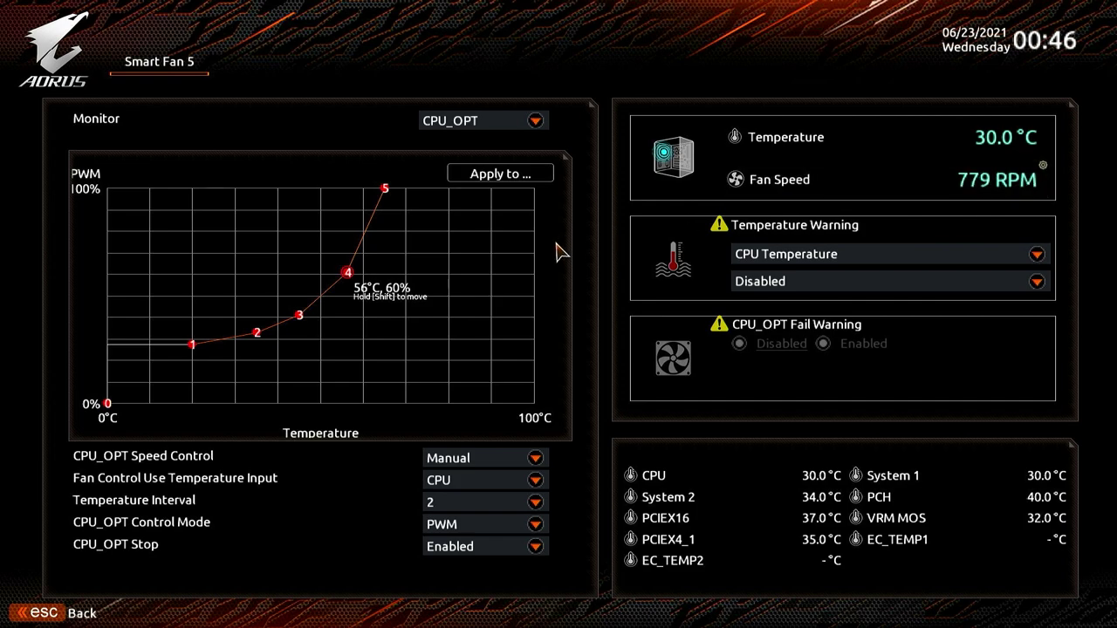
{"action": "left_click_drag", "start_coordinate": [191, 345], "coordinate": [178, 403]}
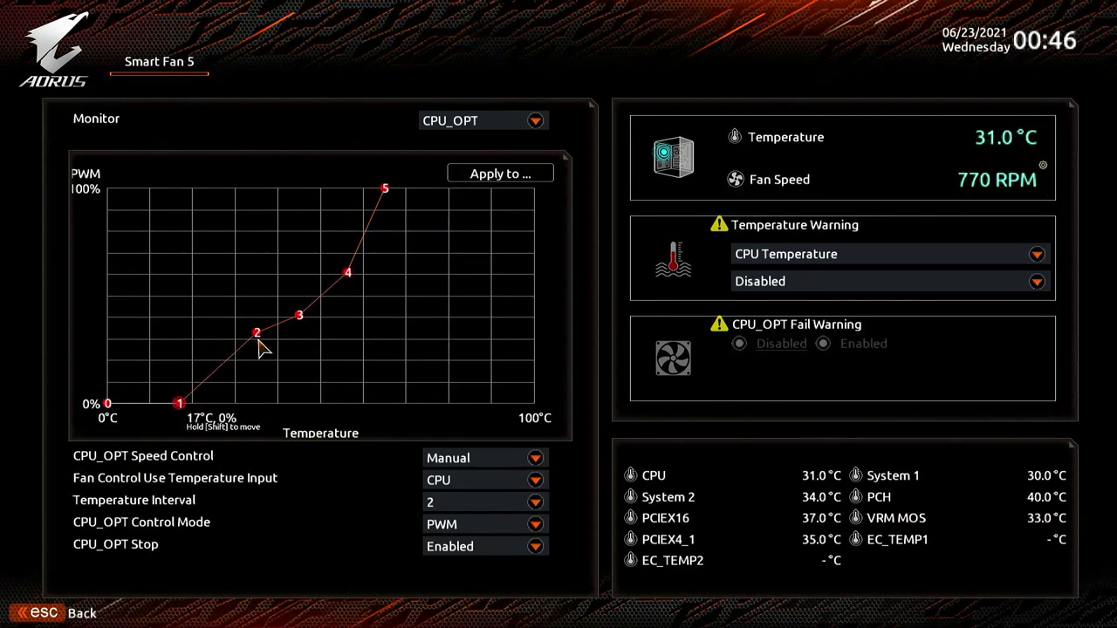
{"action": "left_click_drag", "start_coordinate": [256, 332], "coordinate": [254, 370]}
{"action": "left_click_drag", "start_coordinate": [298, 321], "coordinate": [254, 384]}
{"action": "left_click_drag", "start_coordinate": [301, 353], "coordinate": [306, 361]}
{"action": "left_click_drag", "start_coordinate": [347, 273], "coordinate": [348, 304]}
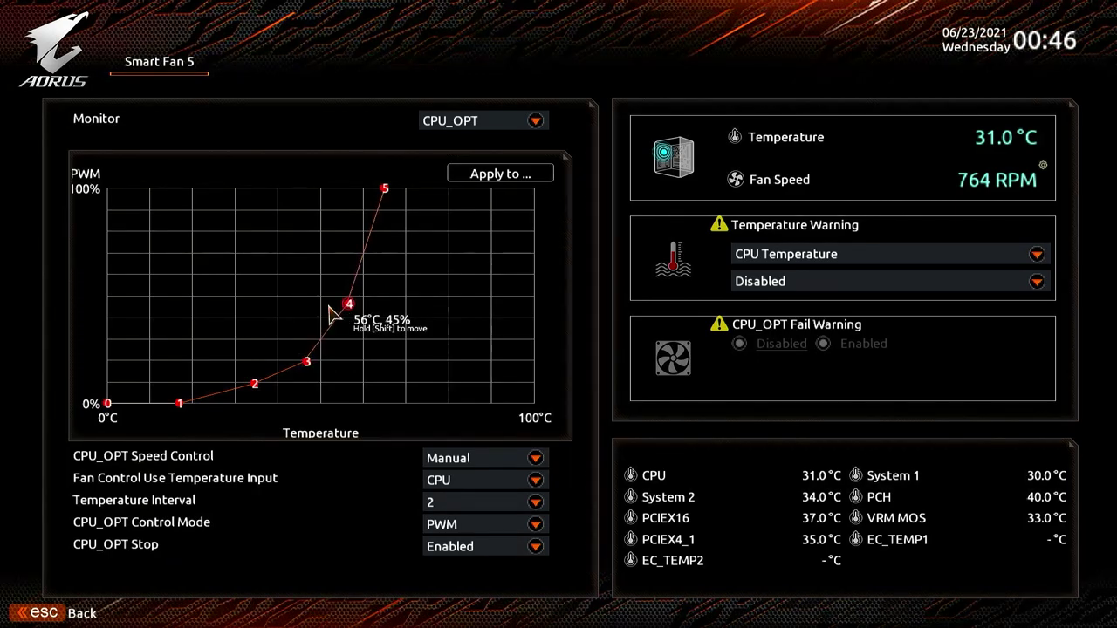
Apply the new CPU_OPT curve to CPU_FAN too.
{"action": "left_click", "coordinate": [495, 174]}
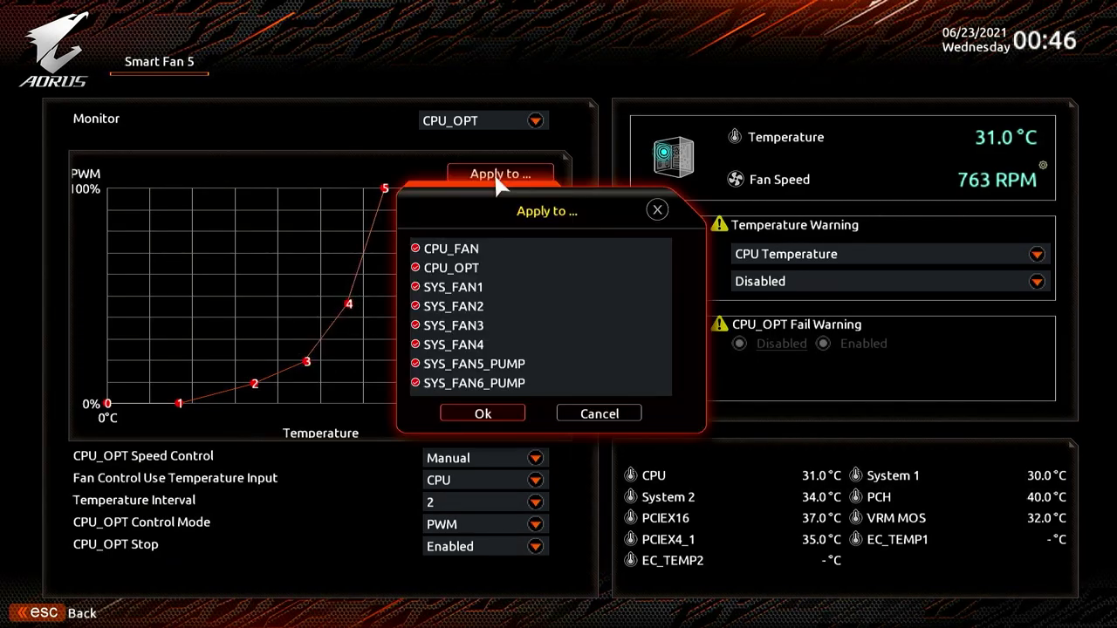
{"action": "left_click", "coordinate": [443, 252]}
{"action": "left_click", "coordinate": [463, 415]}
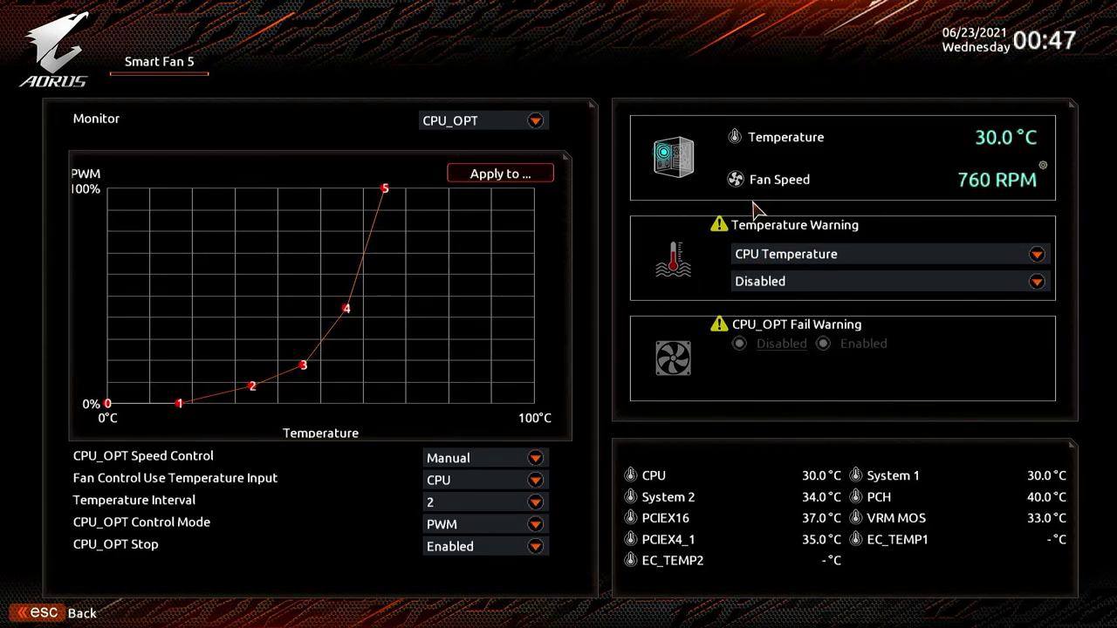
Toggle the Fan Speed/Flow Rate readout and leave it showing fan speed.
{"action": "left_click", "coordinate": [779, 190]}
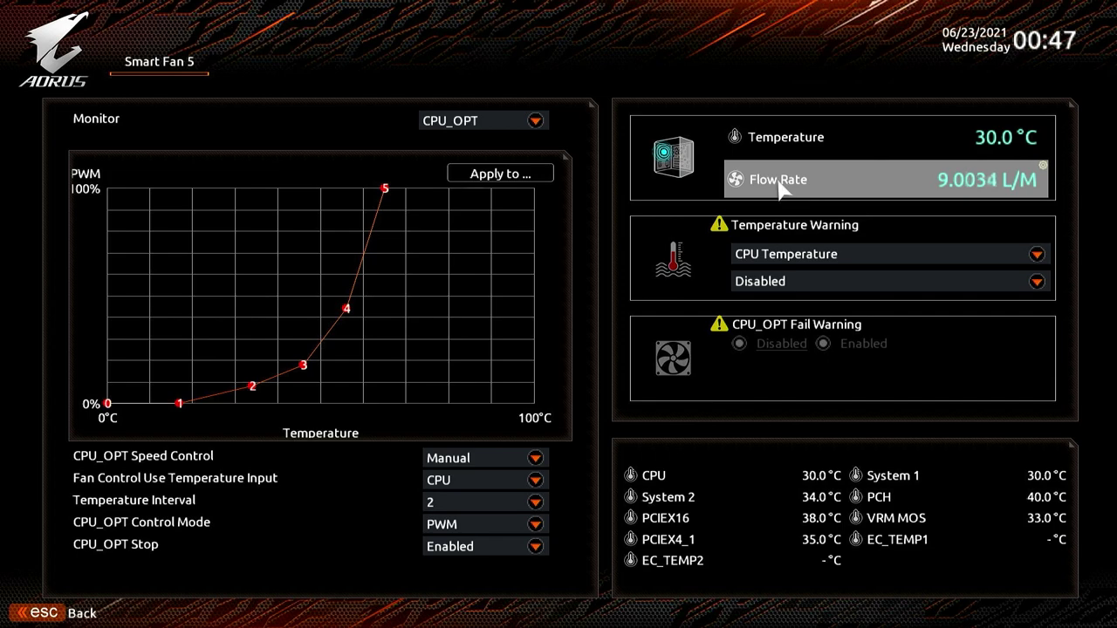
{"action": "left_click", "coordinate": [781, 190]}
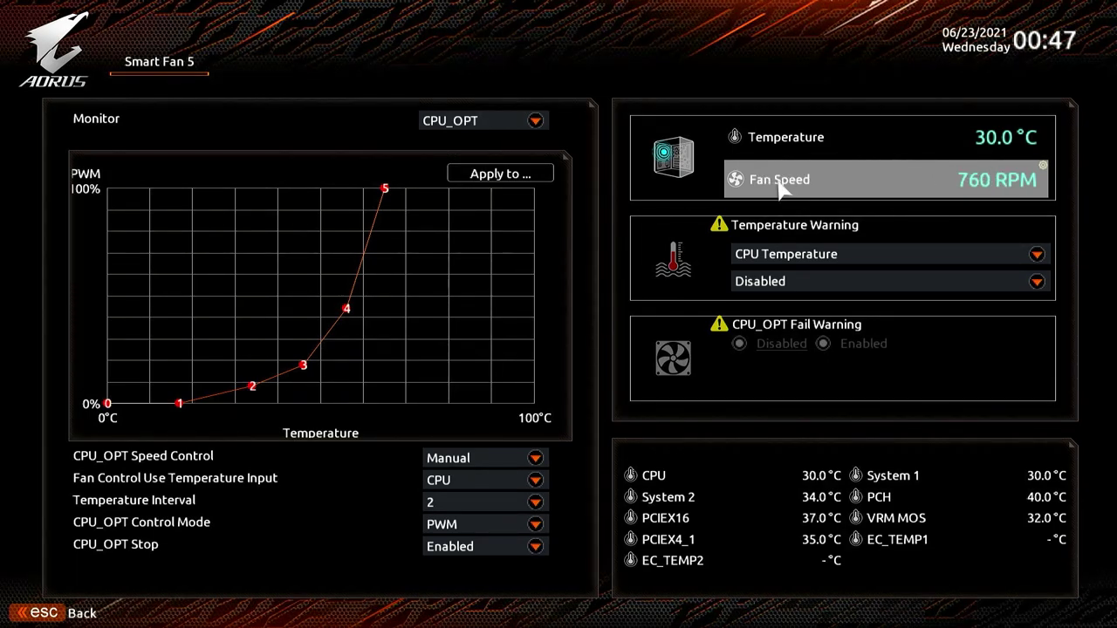
{"action": "left_click", "coordinate": [781, 188]}
{"action": "left_click", "coordinate": [781, 188]}
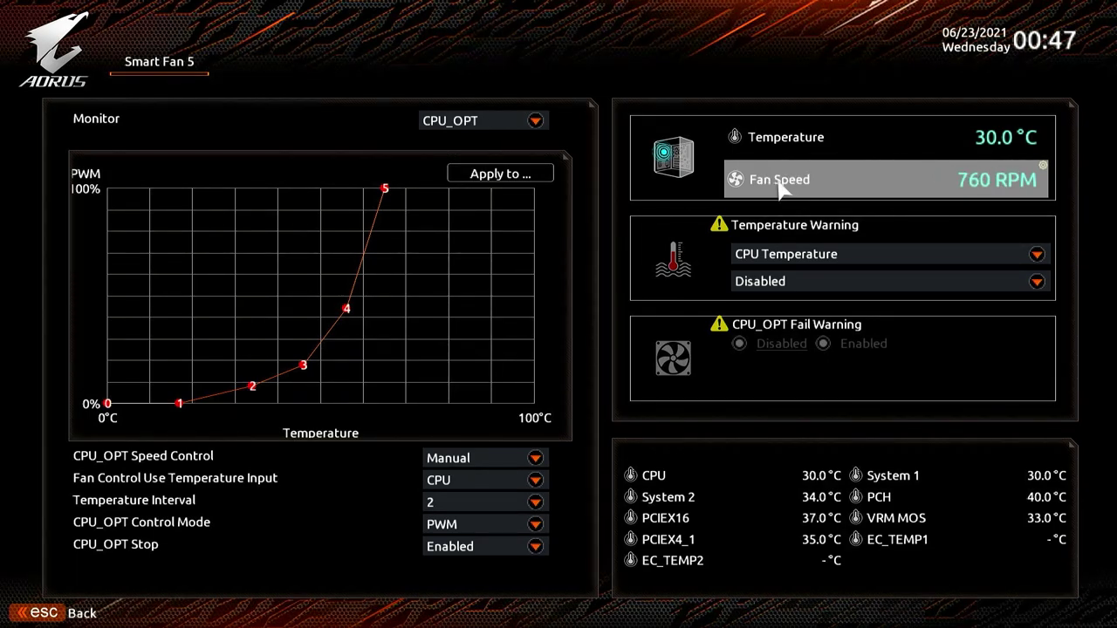
Keep CPU Temperature as the temperature warning source after trying PCH Temperature.
{"action": "left_click", "coordinate": [782, 259]}
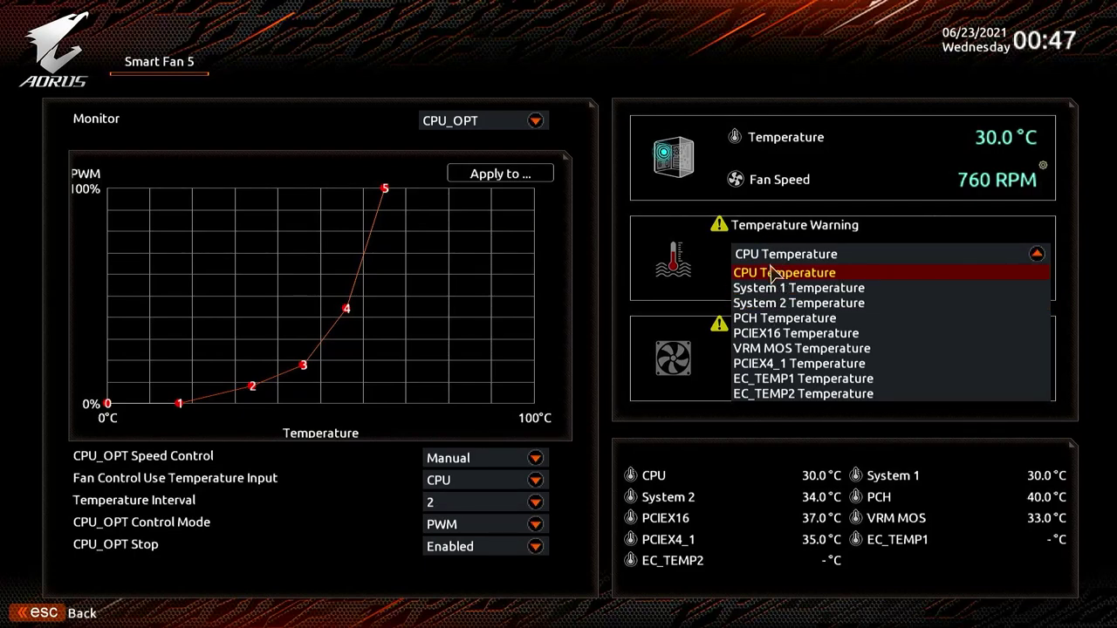
{"action": "left_click", "coordinate": [766, 320]}
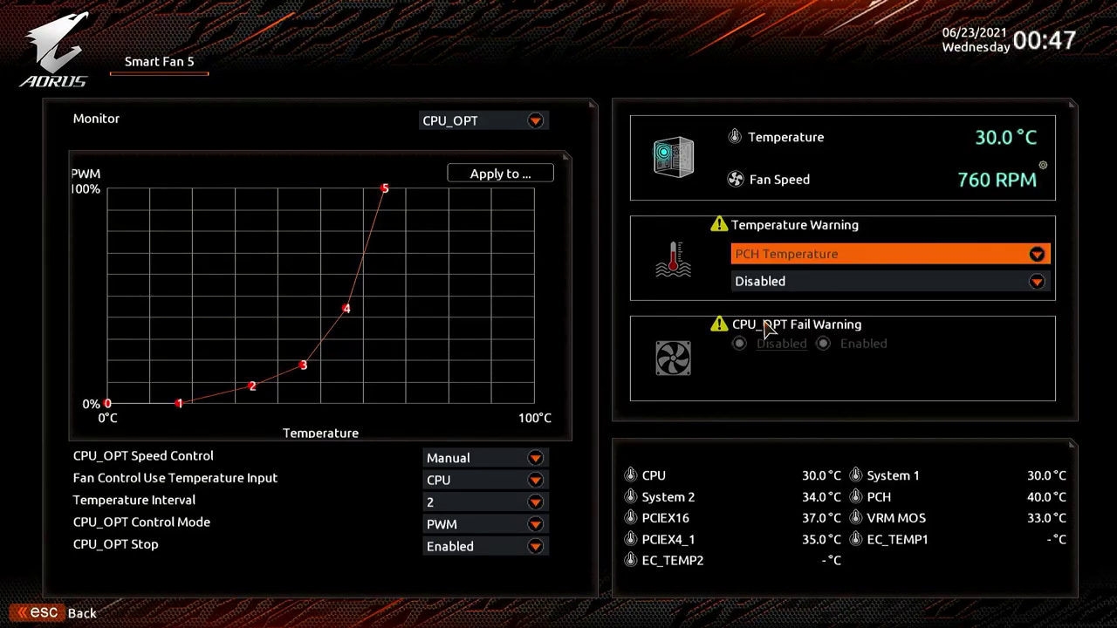
{"action": "left_click", "coordinate": [772, 264]}
{"action": "left_click", "coordinate": [766, 275]}
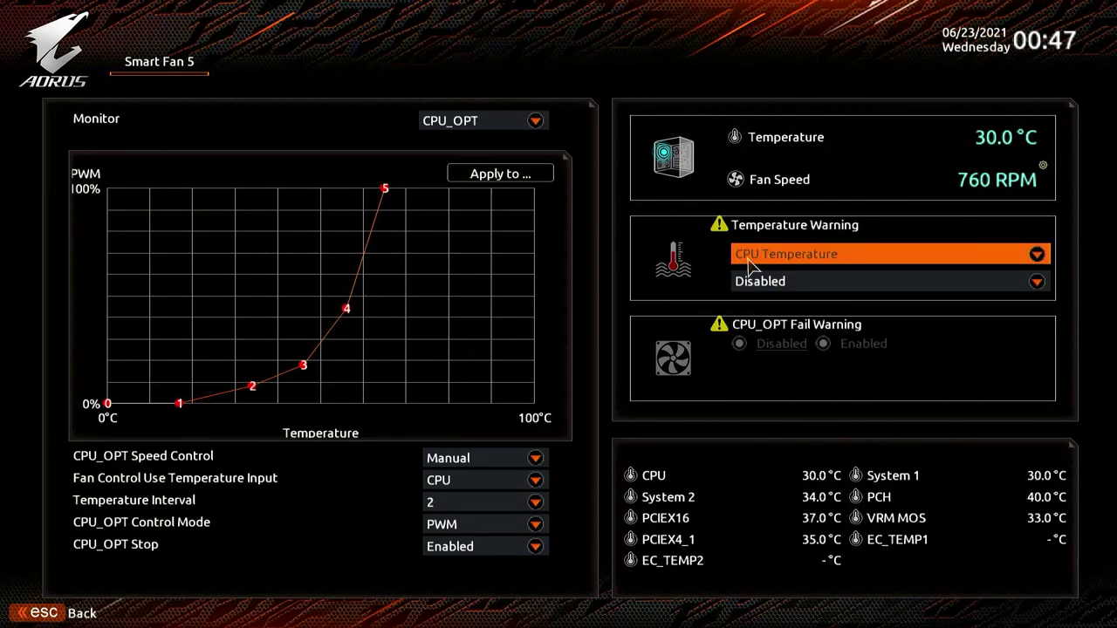
{"action": "left_click", "coordinate": [847, 261]}
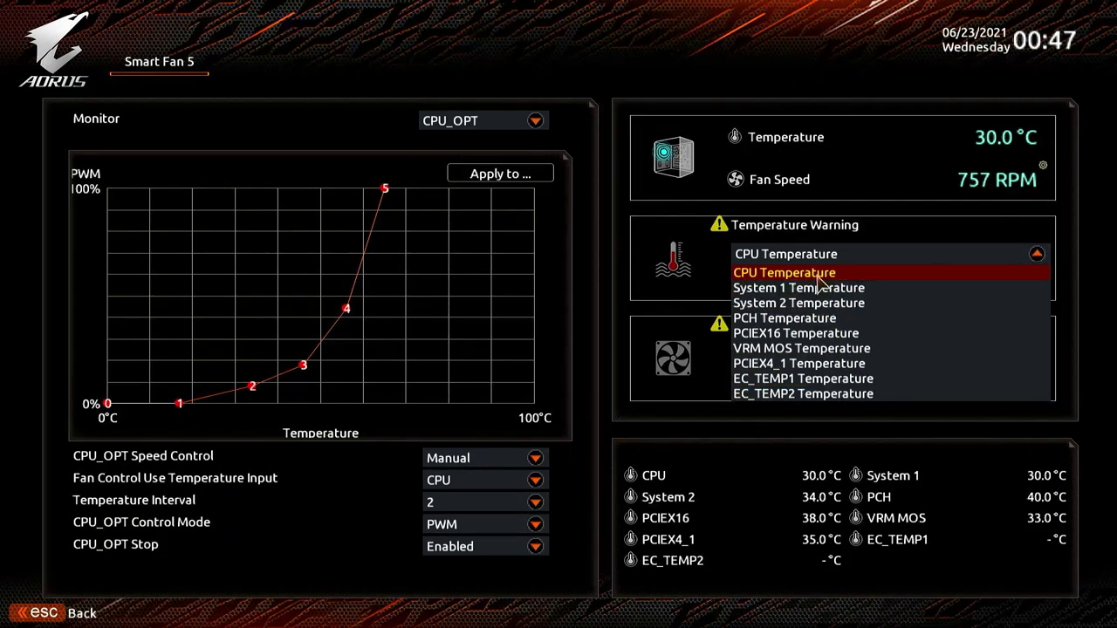
{"action": "left_click", "coordinate": [818, 275]}
Set the temperature warning threshold to 60°C/140°F.
{"action": "left_click", "coordinate": [834, 286]}
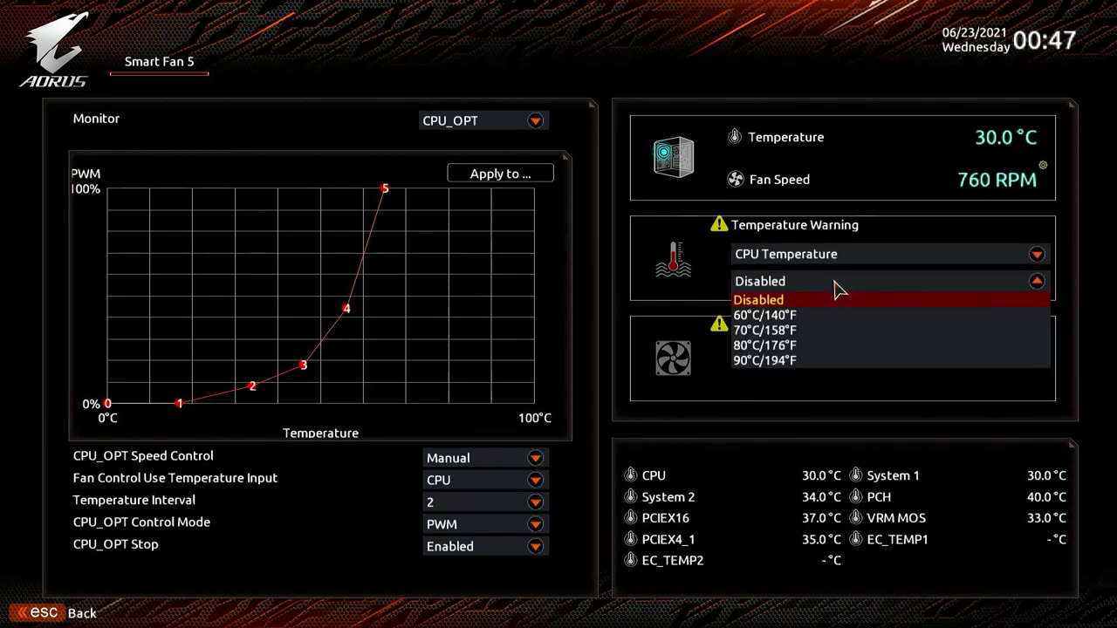
{"action": "left_click", "coordinate": [768, 345]}
{"action": "left_click", "coordinate": [792, 288]}
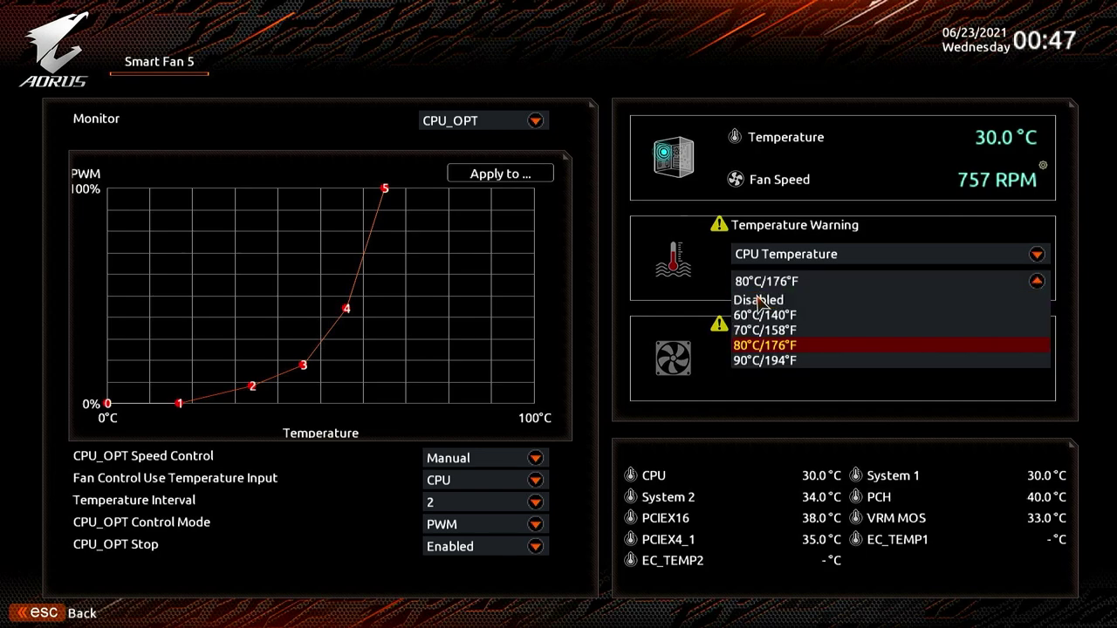
{"action": "left_click", "coordinate": [760, 300]}
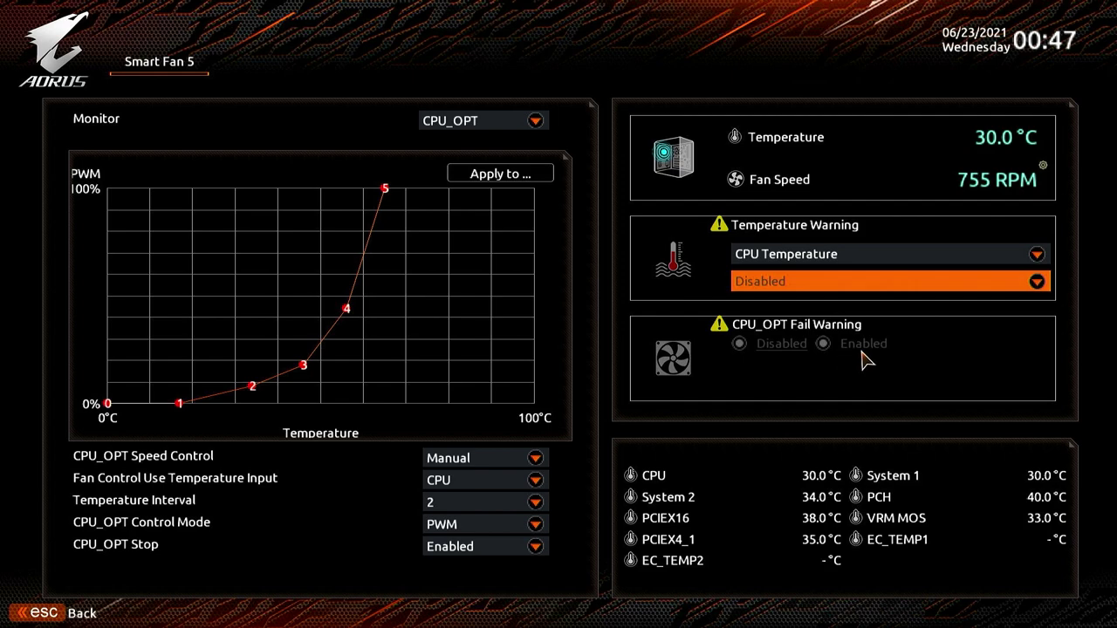
{"action": "left_click", "coordinate": [805, 282]}
{"action": "left_click", "coordinate": [780, 316]}
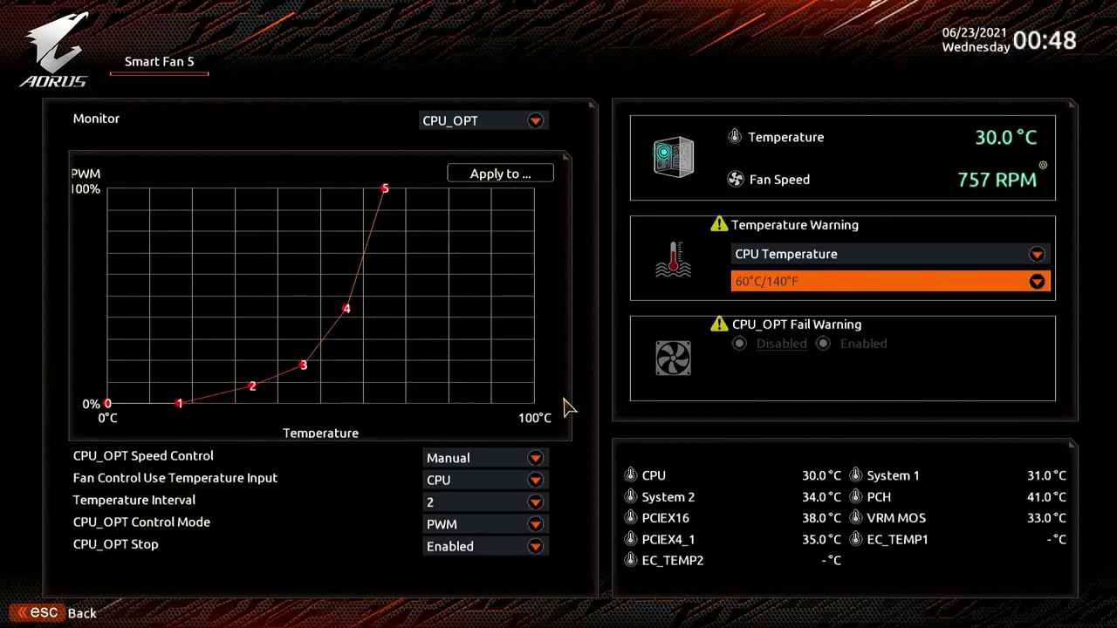
Leave Smart Fan 5 for System Info, view Plug in Devices Info, then select Q-Flash.
{"action": "key", "text": "Escape"}
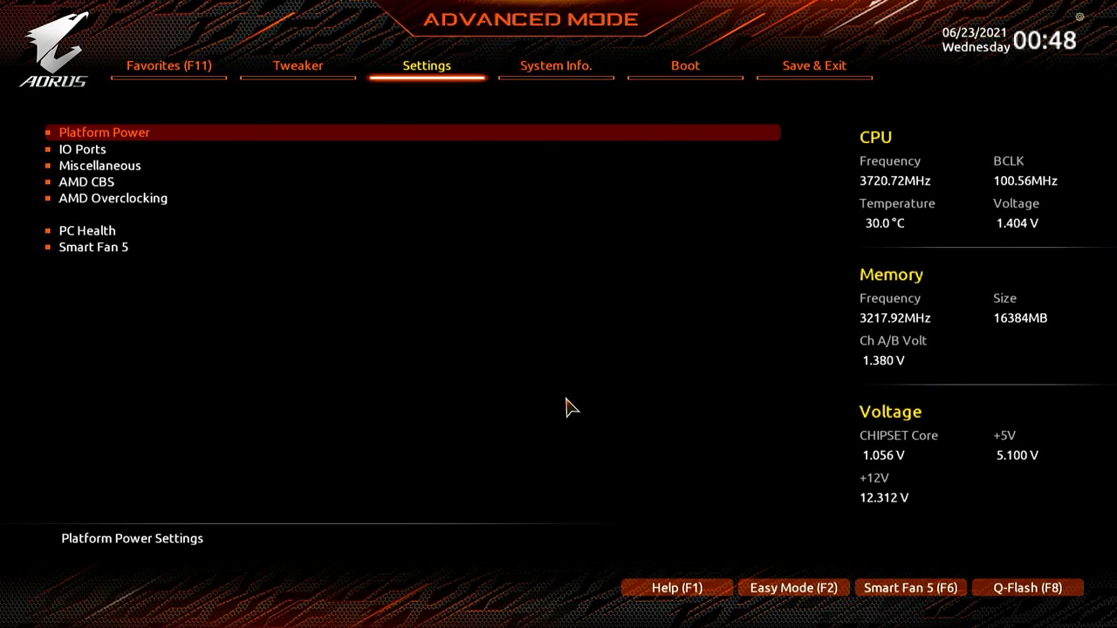
{"action": "left_click", "coordinate": [571, 66]}
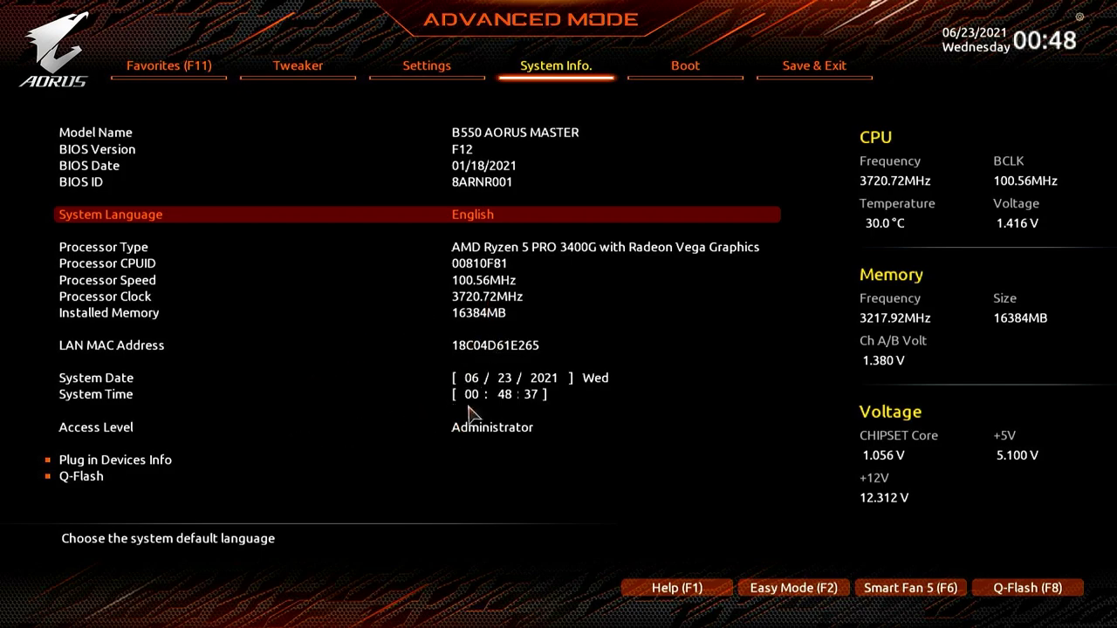
{"action": "left_click", "coordinate": [90, 465]}
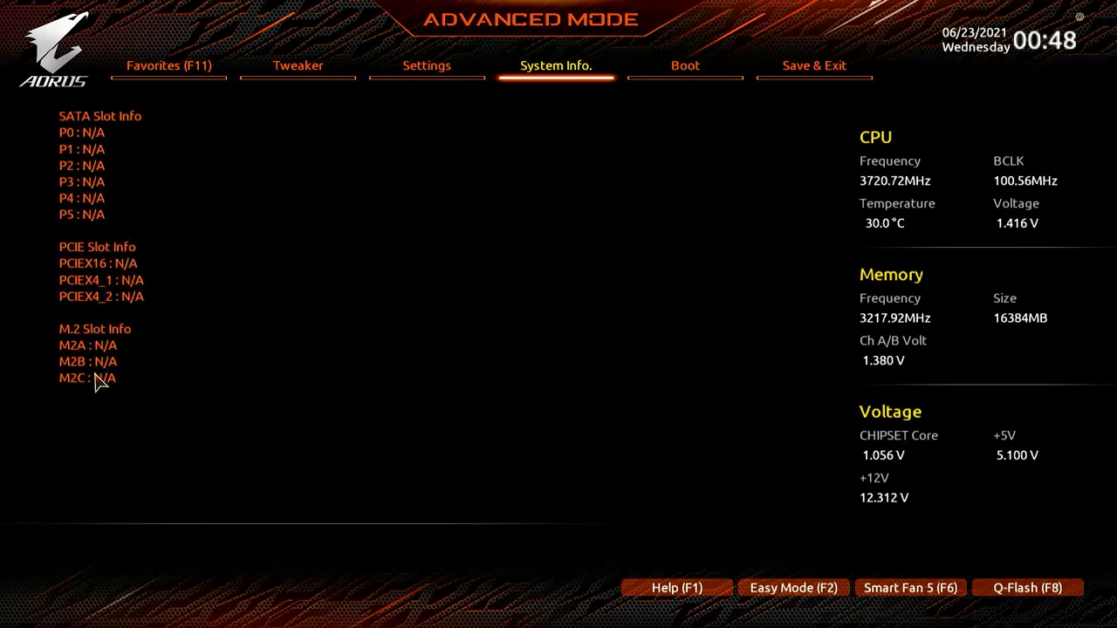
{"action": "left_click", "coordinate": [569, 61]}
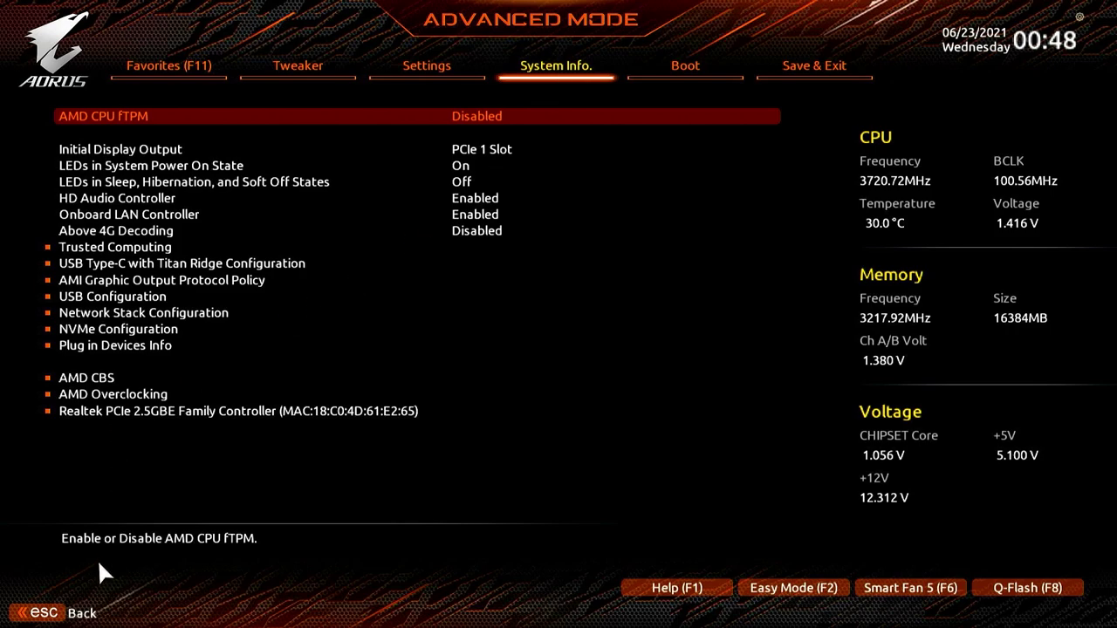
{"action": "left_click", "coordinate": [571, 66]}
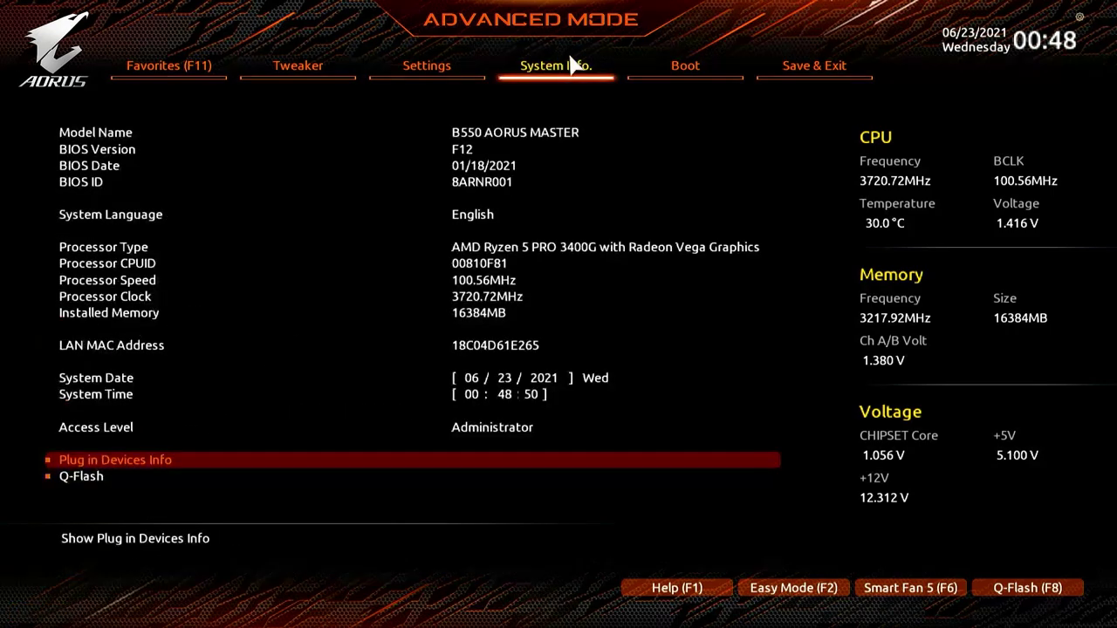
{"action": "left_click", "coordinate": [85, 482]}
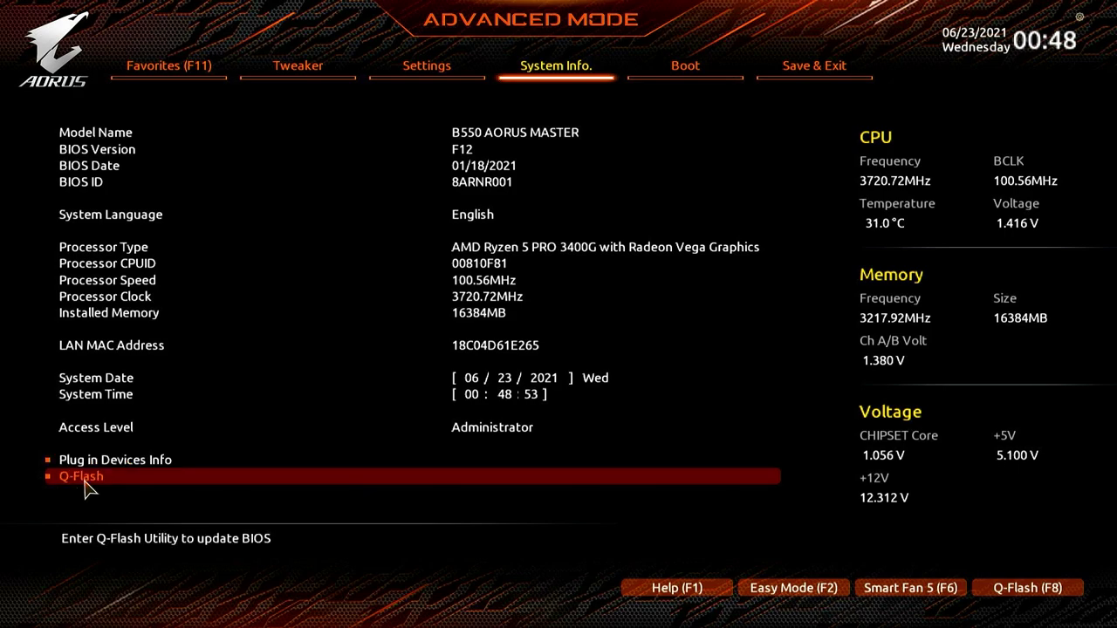
Show the Boot page, with UEFI: SanDisk, Partition 1 as Boot Option #1.
{"action": "left_click", "coordinate": [688, 66]}
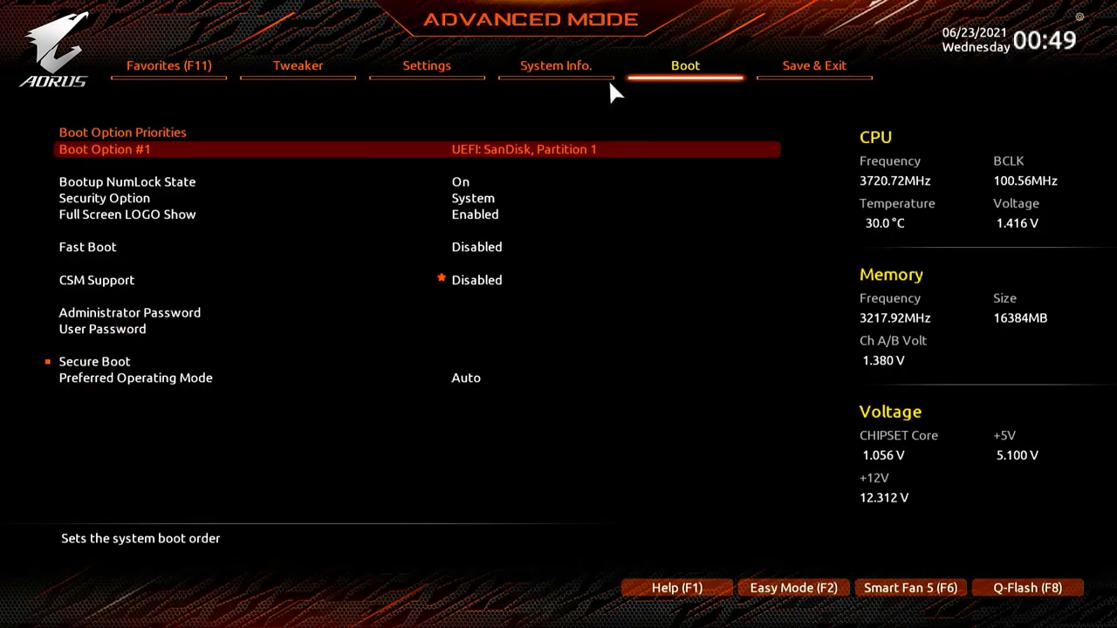
Show the Save & Exit page with its save, discard and boot override options.
{"action": "left_click", "coordinate": [812, 70]}
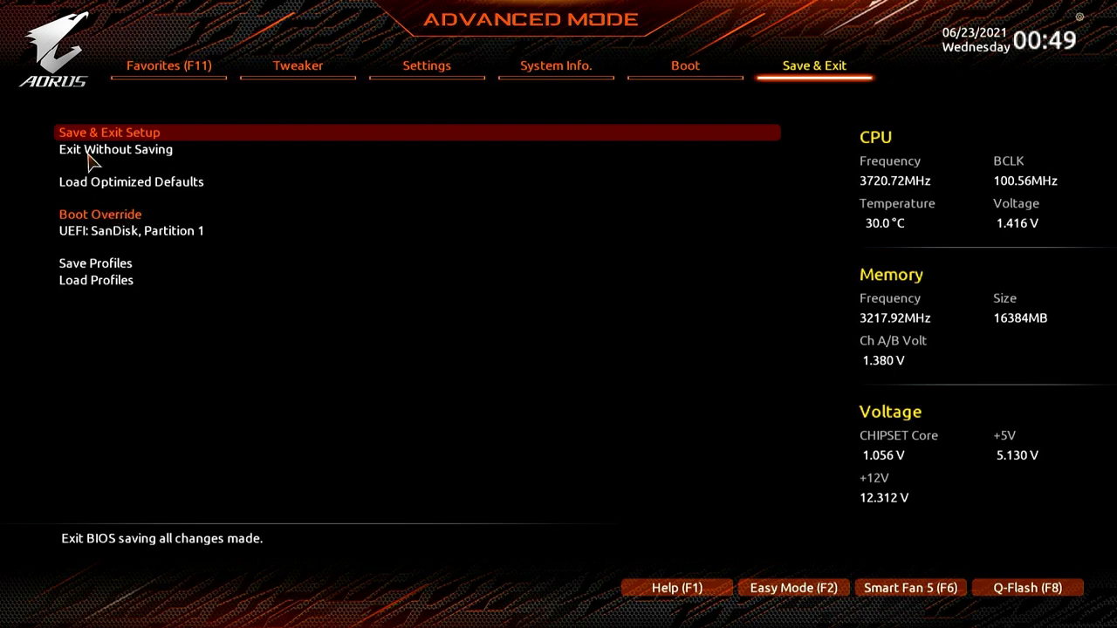